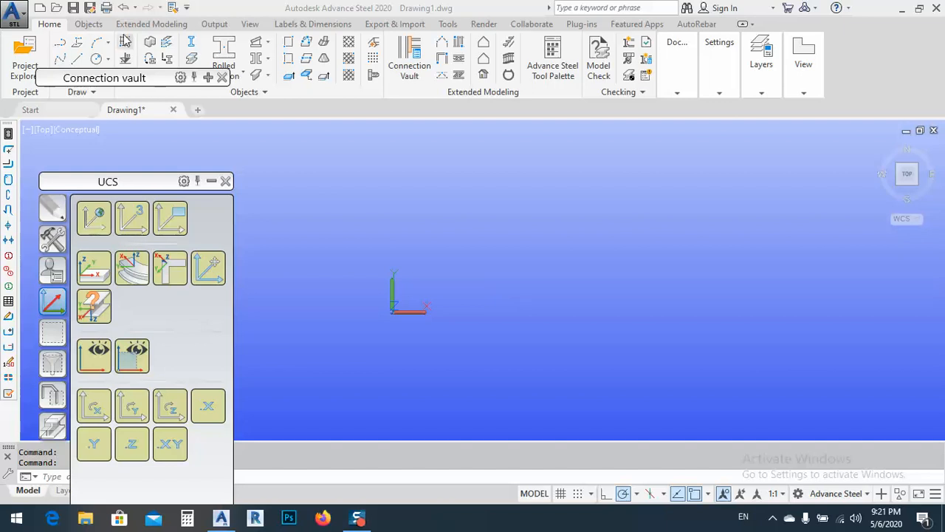
- Draw an upward-arching curved beam starting at the origin, with its end point along the positive X axis
{"action": "left_click_drag", "start_coordinate": [144, 83], "coordinate": [118, 145]}
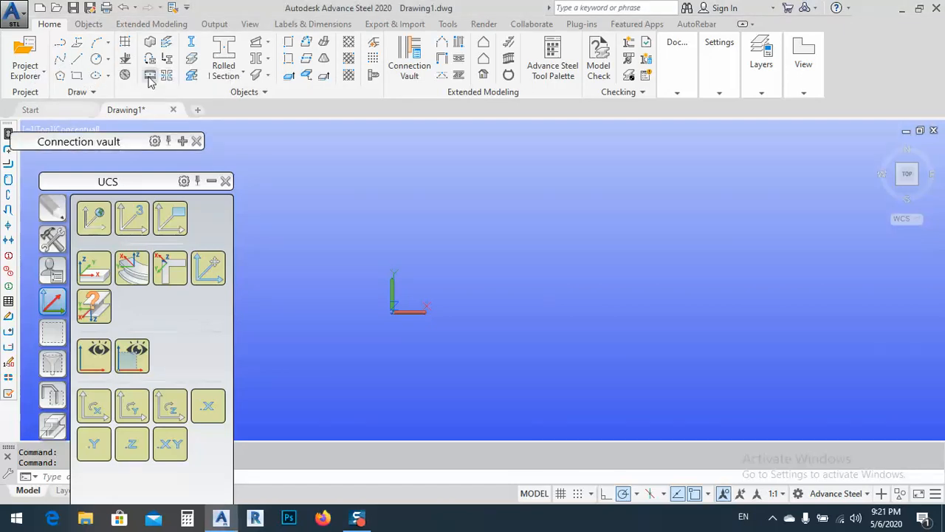
{"action": "left_click", "coordinate": [149, 77]}
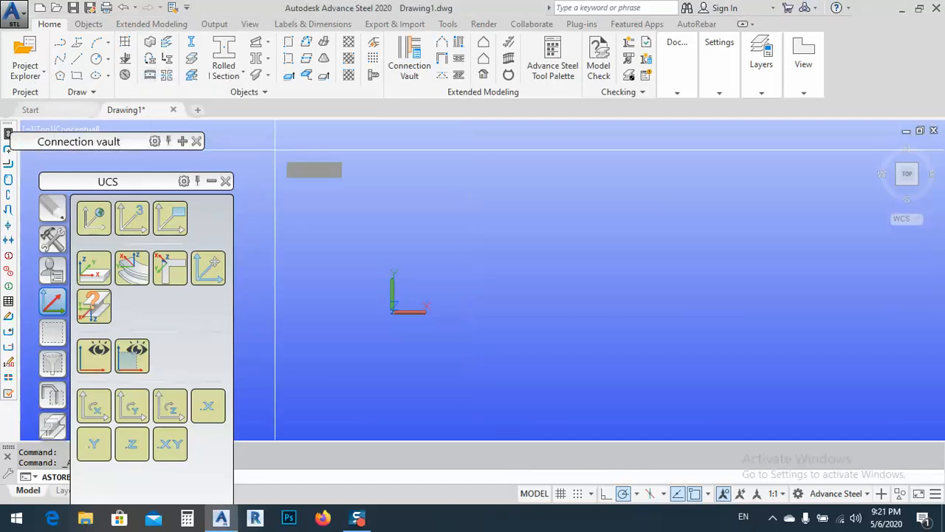
{"action": "middle_click_drag", "start_coordinate": [523, 282], "coordinate": [367, 297]}
{"action": "left_click", "coordinate": [316, 293]}
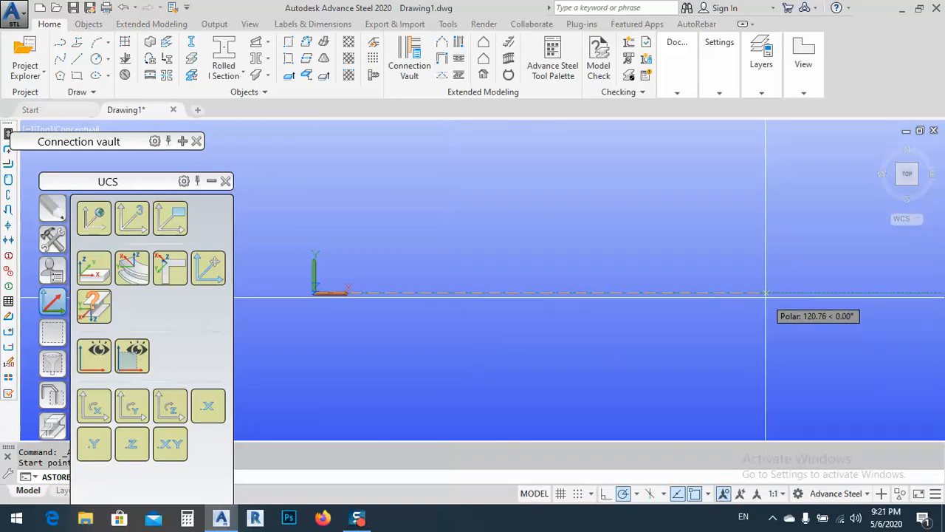
{"action": "middle_click_drag", "start_coordinate": [768, 297], "coordinate": [584, 299]}
{"action": "scroll", "coordinate": [584, 299], "scroll_direction": "down", "scroll_amount": 10}
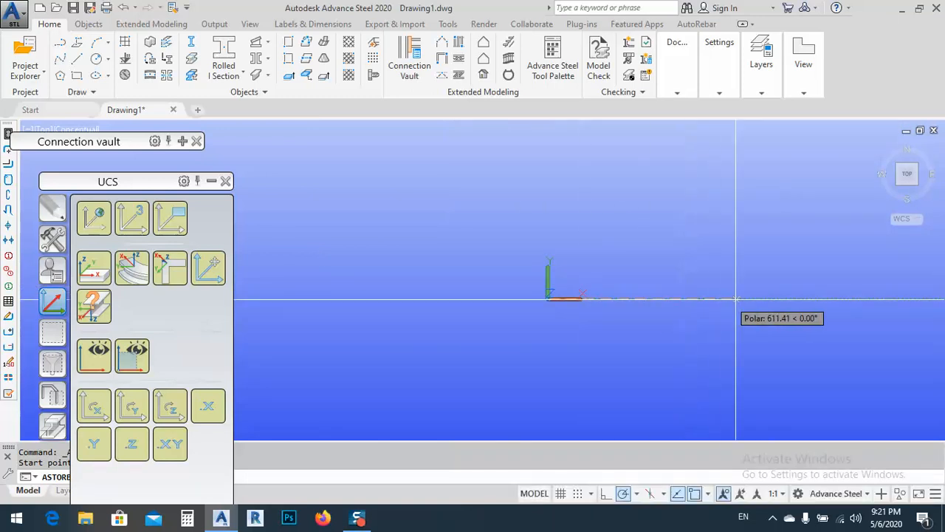
{"action": "middle_click_drag", "start_coordinate": [842, 299], "coordinate": [530, 303]}
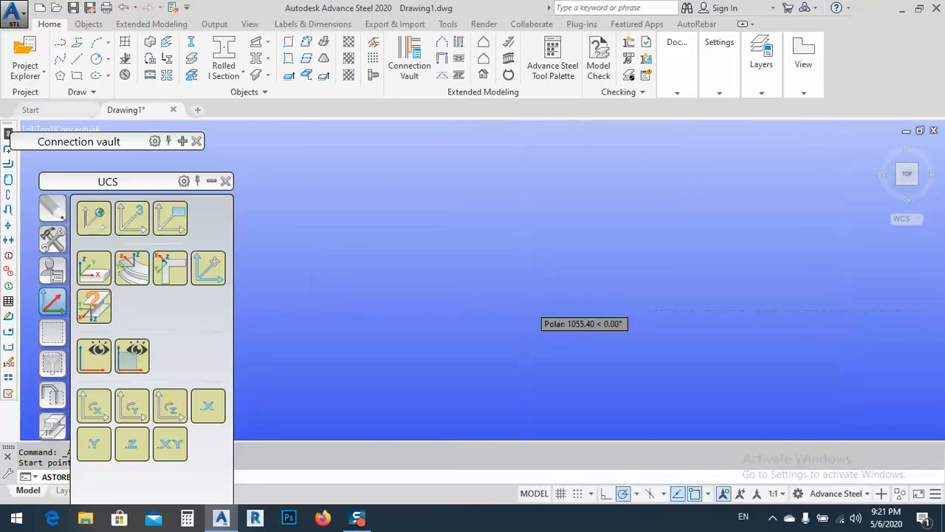
{"action": "left_click", "coordinate": [746, 306]}
{"action": "left_click", "coordinate": [631, 261]}
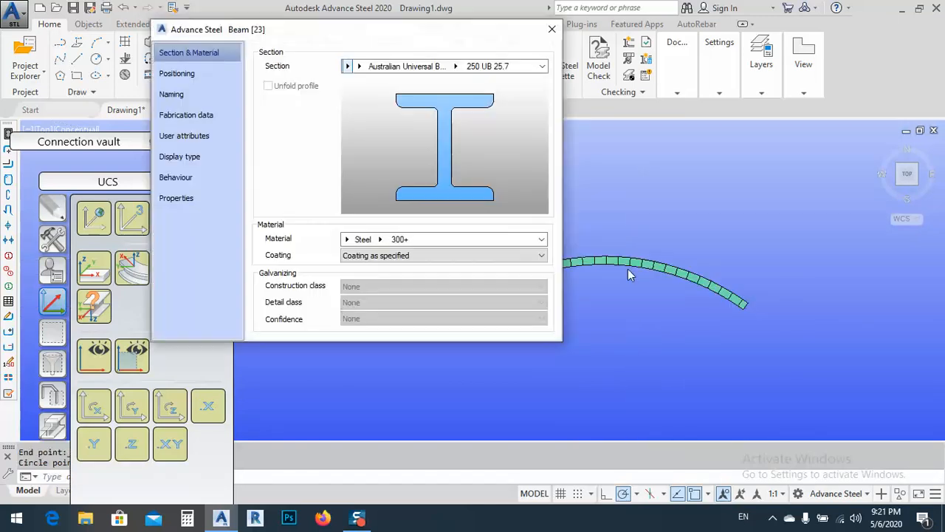
- Inspect the curved beam's I-section in 3D and browse all the section categories available for it
{"action": "middle_click_drag", "start_coordinate": [630, 279], "coordinate": [781, 296]}
{"action": "scroll", "coordinate": [650, 319], "scroll_direction": "up", "scroll_amount": 5}
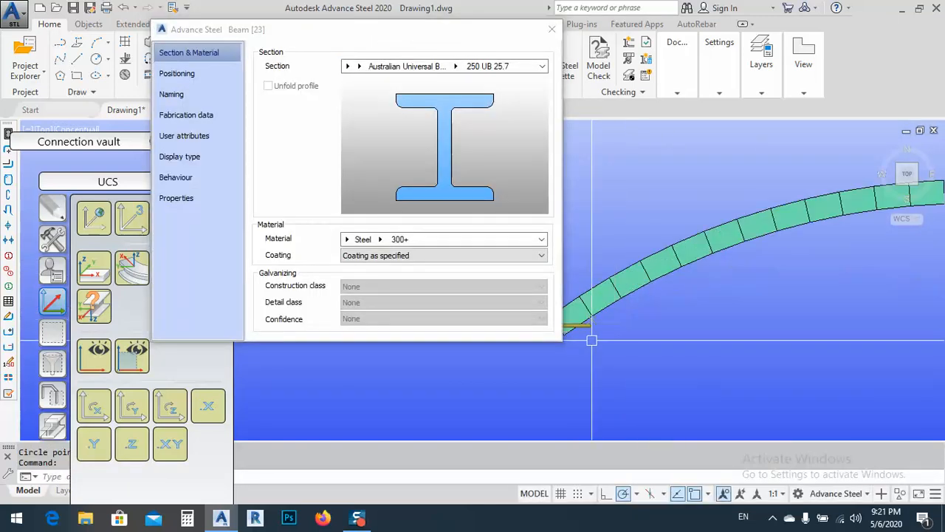
{"action": "middle_click_drag", "start_coordinate": [591, 340], "coordinate": [650, 221], "text": "shift"}
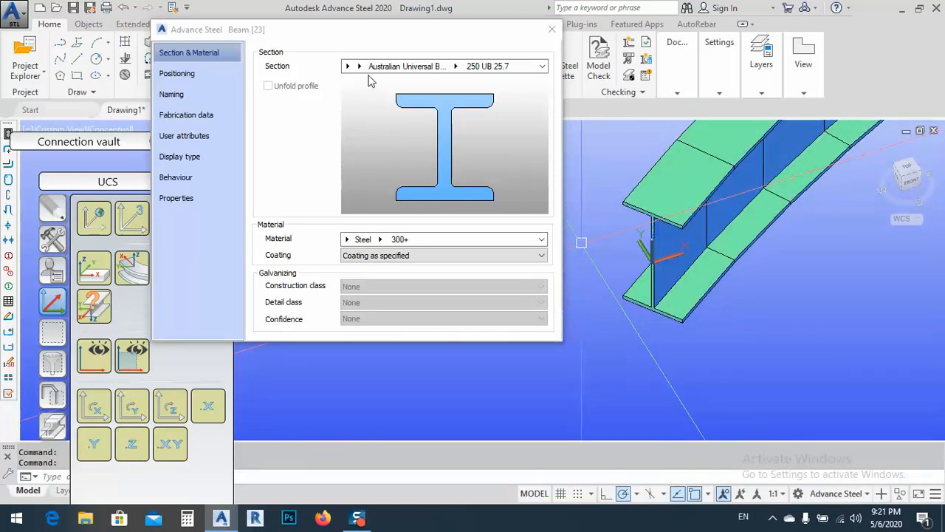
{"action": "left_click", "coordinate": [346, 66]}
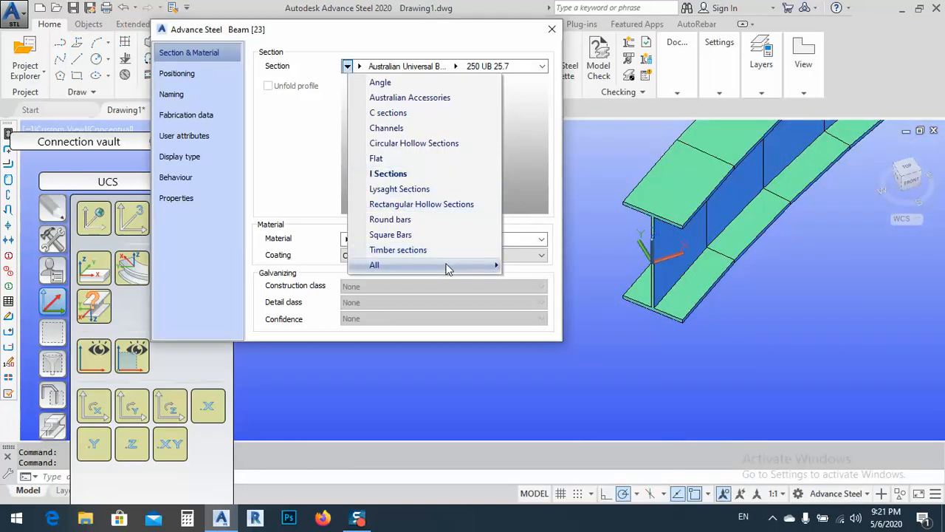
{"action": "mouse_move", "coordinate": [446, 264]}
{"action": "scroll", "coordinate": [571, 234], "scroll_direction": "down", "scroll_amount": 12}
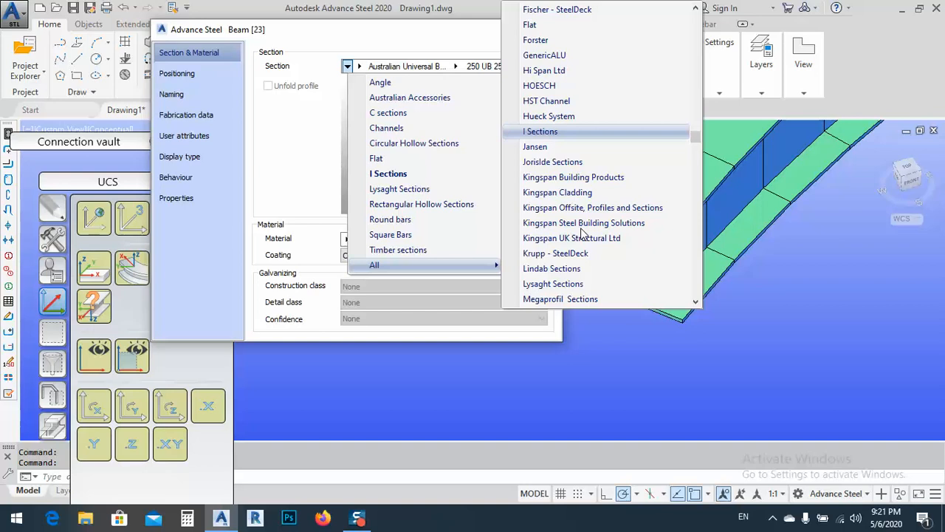
{"action": "scroll", "coordinate": [574, 234], "scroll_direction": "down", "scroll_amount": 5}
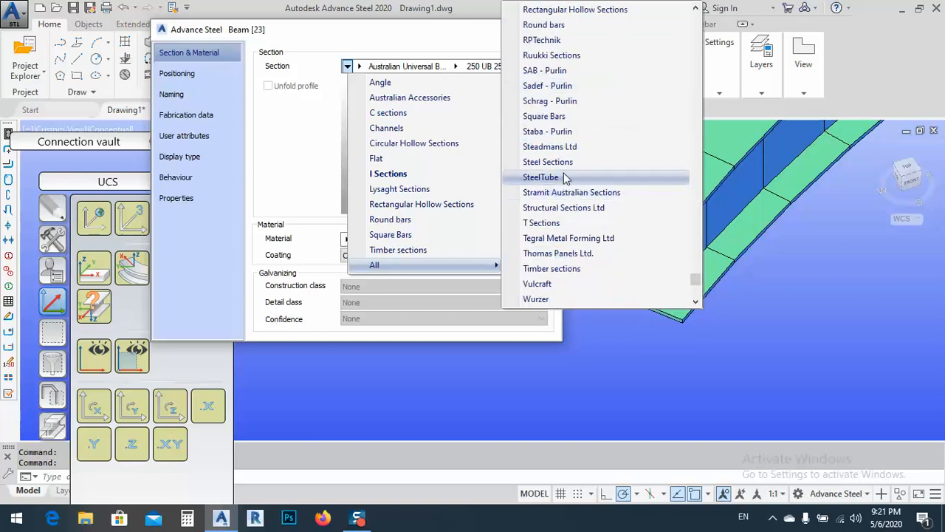
{"action": "left_click", "coordinate": [554, 34]}
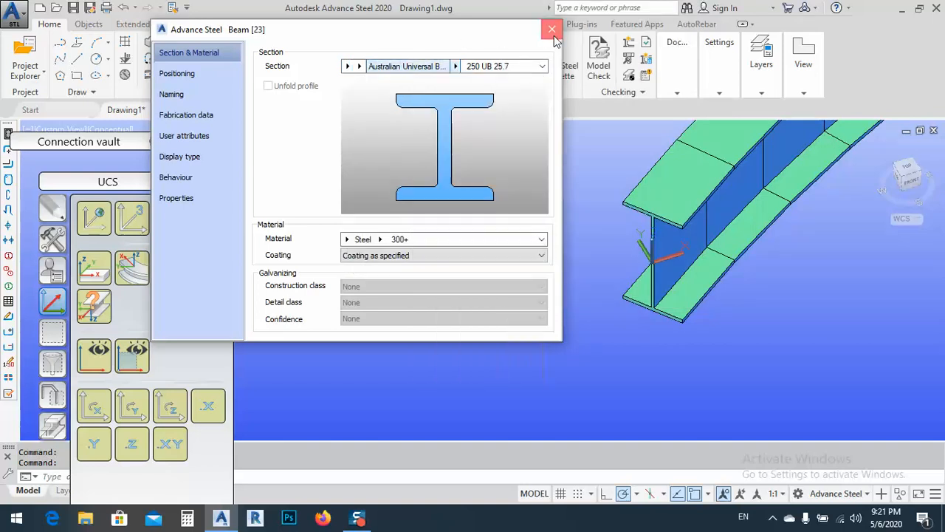
- Erase the curved beam from the model
{"action": "middle_click_drag", "start_coordinate": [626, 258], "coordinate": [520, 263]}
{"action": "scroll", "coordinate": [520, 264], "scroll_direction": "down", "scroll_amount": 5}
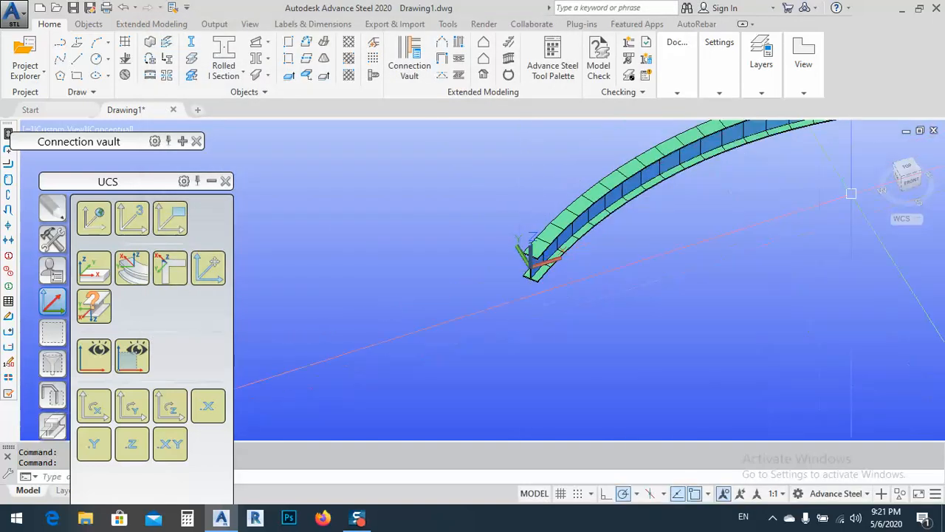
{"action": "left_click", "coordinate": [909, 172]}
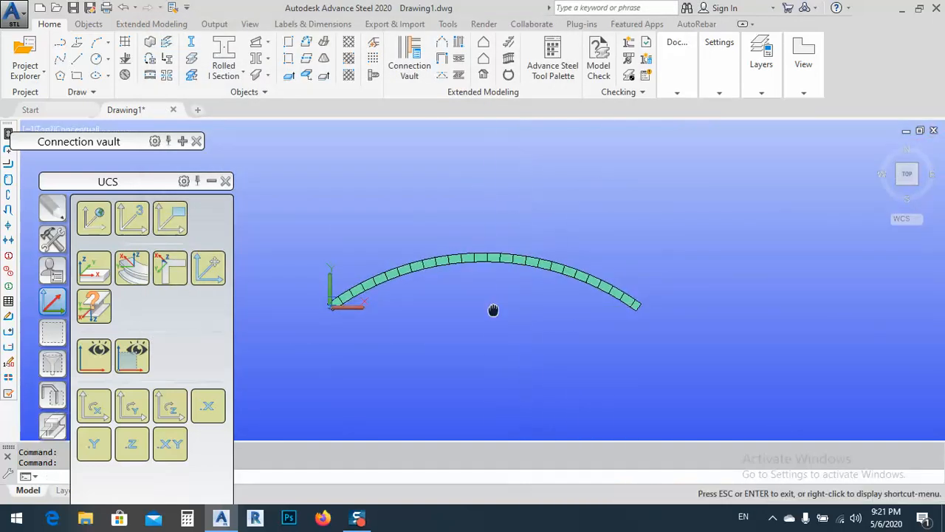
{"action": "middle_click_drag", "start_coordinate": [494, 310], "coordinate": [489, 324]}
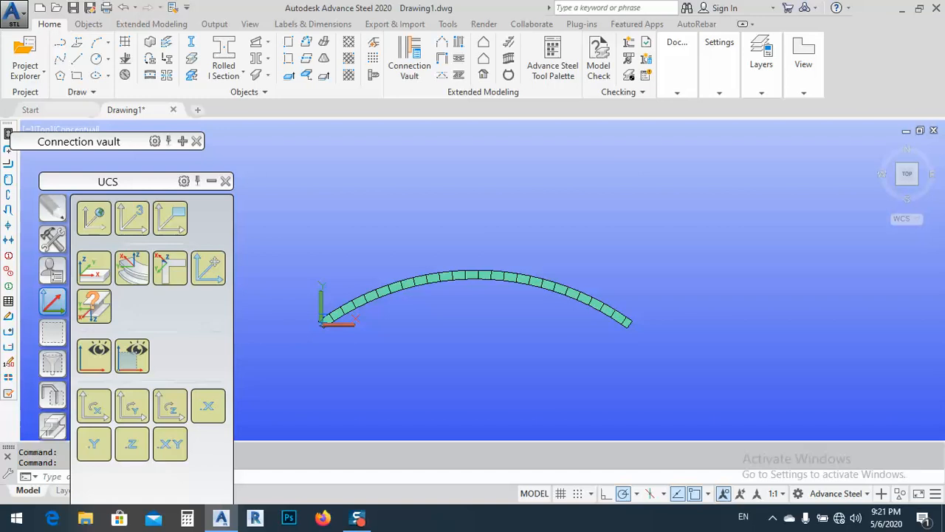
{"action": "middle_click_drag", "start_coordinate": [362, 333], "coordinate": [374, 360]}
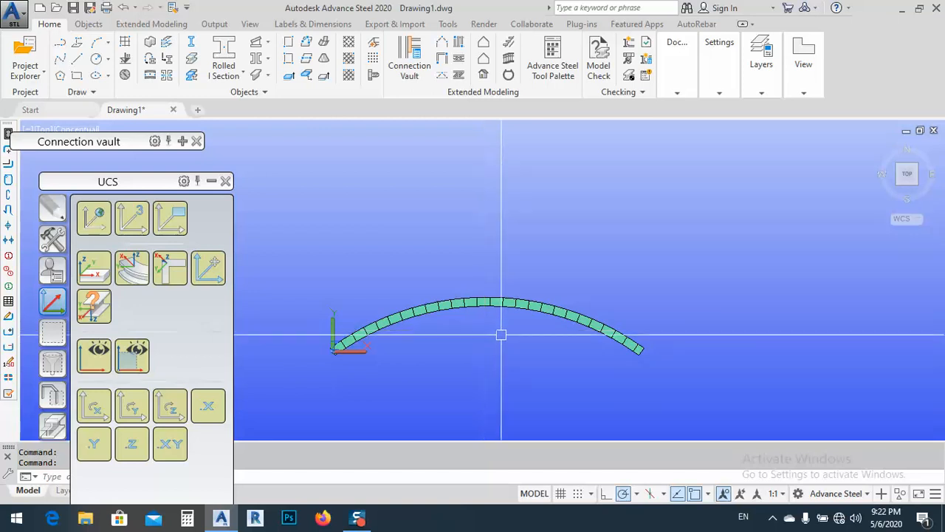
{"action": "middle_click_drag", "start_coordinate": [519, 336], "coordinate": [495, 331]}
{"action": "left_click", "coordinate": [497, 331]}
{"action": "left_click", "coordinate": [441, 254]}
{"action": "mouse_move", "coordinate": [435, 267]}
{"action": "middle_mouse_down"}
{"action": "mouse_move", "coordinate": [369, 264]}
{"action": "mouse_move", "coordinate": [460, 254]}
{"action": "middle_mouse_up"}
{"action": "type", "text": "E"}
{"action": "key", "text": "Return"}
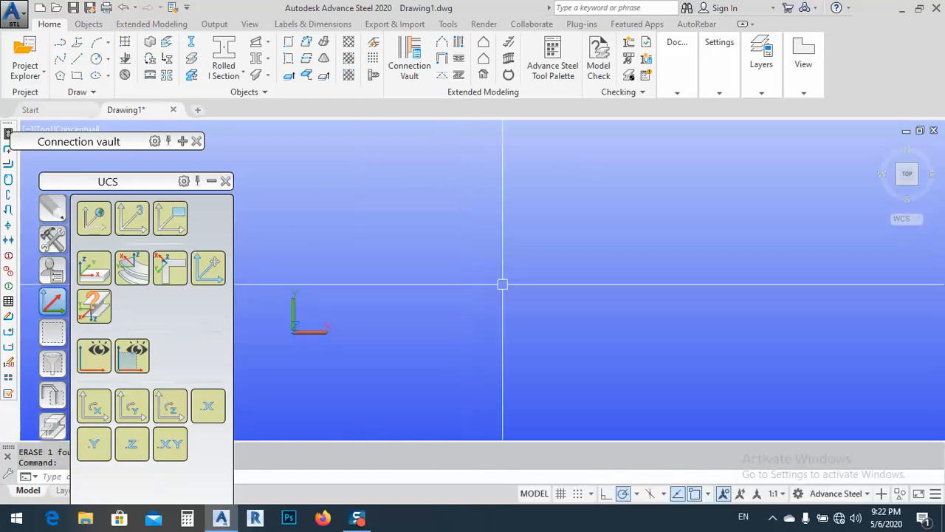
- Draw a wide three-point arc bulging upward, starting a little up and along X from the origin
{"action": "mouse_move", "coordinate": [502, 289]}
{"action": "middle_mouse_down"}
{"action": "mouse_move", "coordinate": [454, 256]}
{"action": "mouse_move", "coordinate": [435, 297]}
{"action": "middle_mouse_up"}
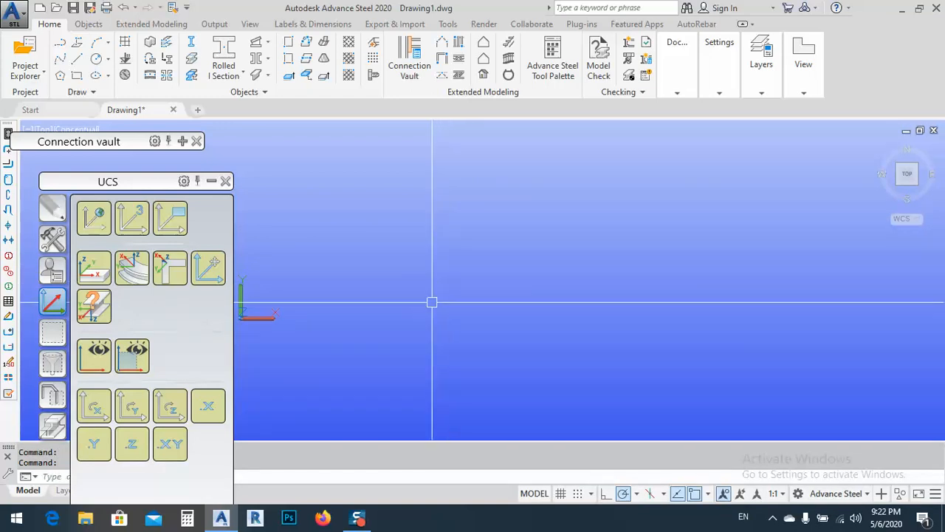
{"action": "type", "text": "a"}
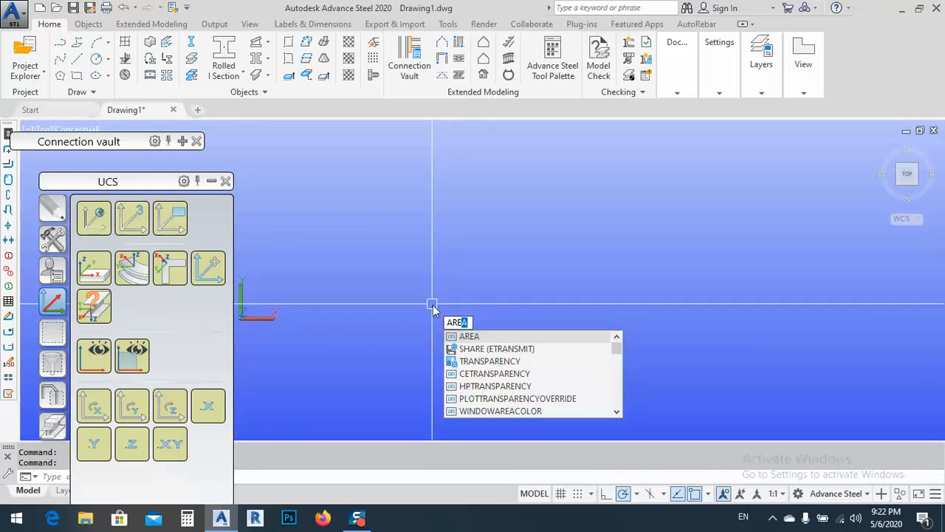
{"action": "key", "text": "BackSpace"}
{"action": "key", "text": "BackSpace"}
{"action": "key", "text": "BackSpace"}
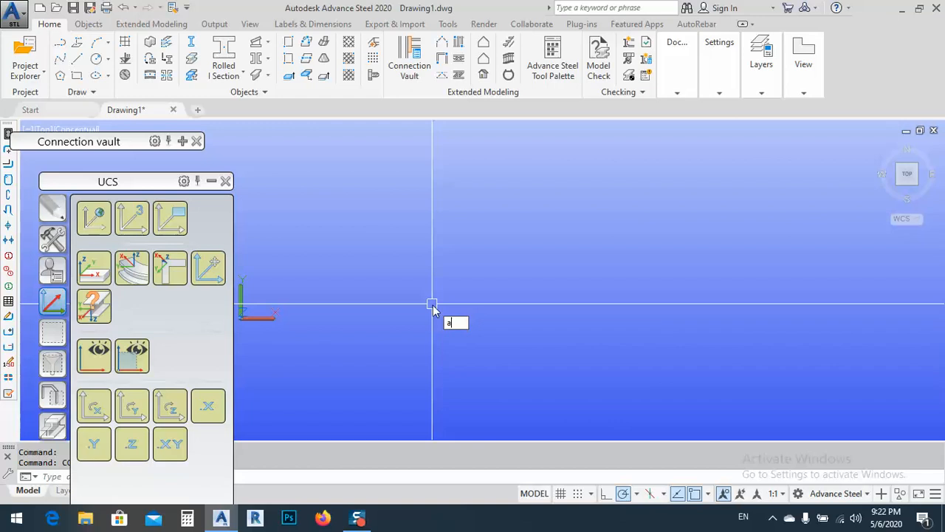
{"action": "type", "text": "arc"}
{"action": "key", "text": "Return"}
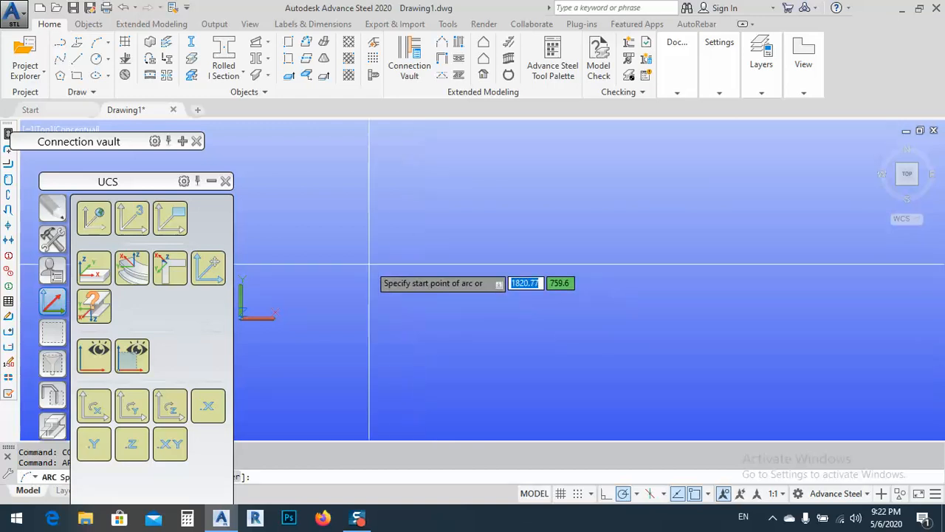
{"action": "left_click", "coordinate": [325, 275]}
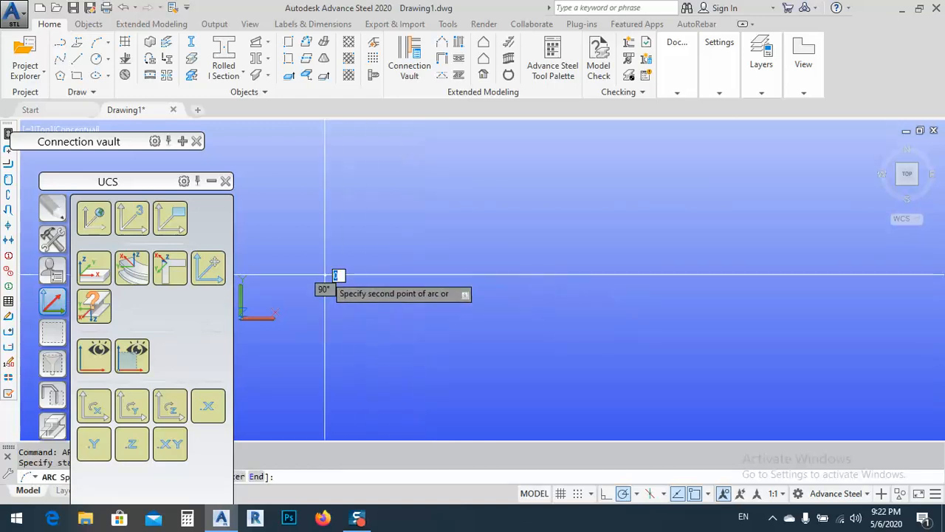
{"action": "left_click", "coordinate": [887, 287]}
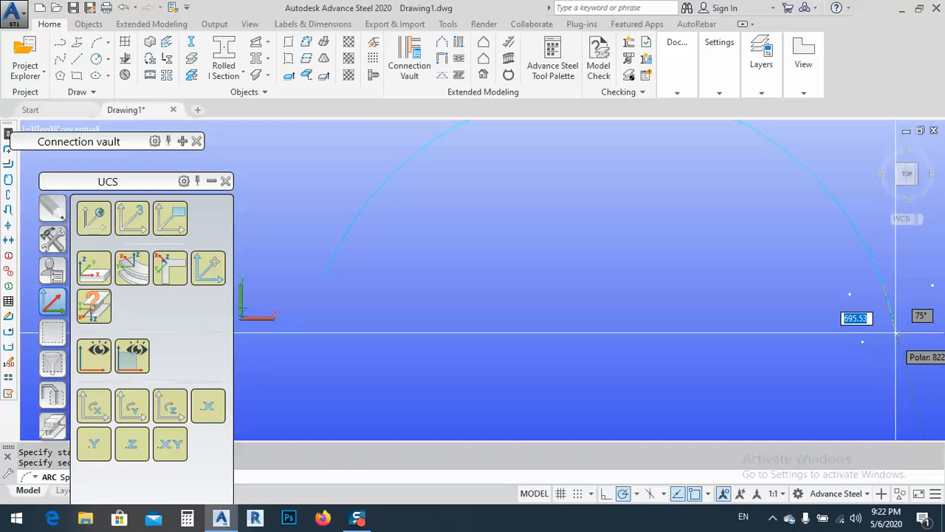
{"action": "middle_click_drag", "start_coordinate": [895, 329], "coordinate": [865, 323]}
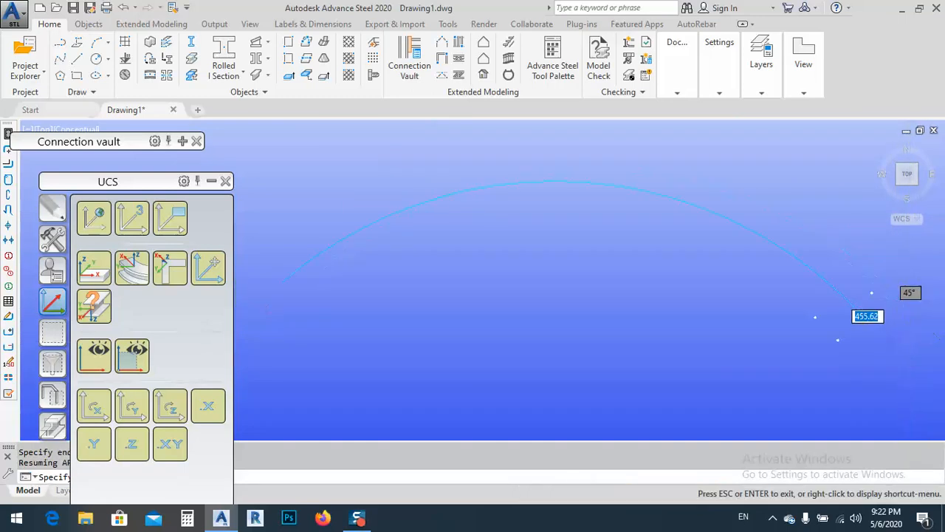
{"action": "left_click", "coordinate": [873, 310]}
- Offset the arc outward by 150 to make a parallel upper arc
{"action": "middle_click_drag", "start_coordinate": [538, 239], "coordinate": [572, 288]}
{"action": "type", "text": "o"}
{"action": "key", "text": "Return"}
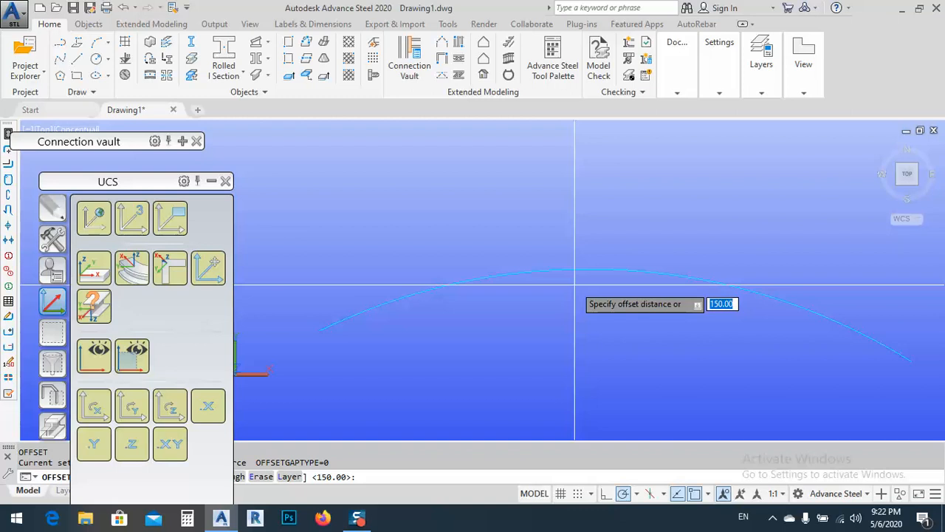
{"action": "key", "text": "Return"}
{"action": "left_click", "coordinate": [572, 269]}
{"action": "left_click", "coordinate": [576, 204]}
{"action": "key", "text": "Escape"}
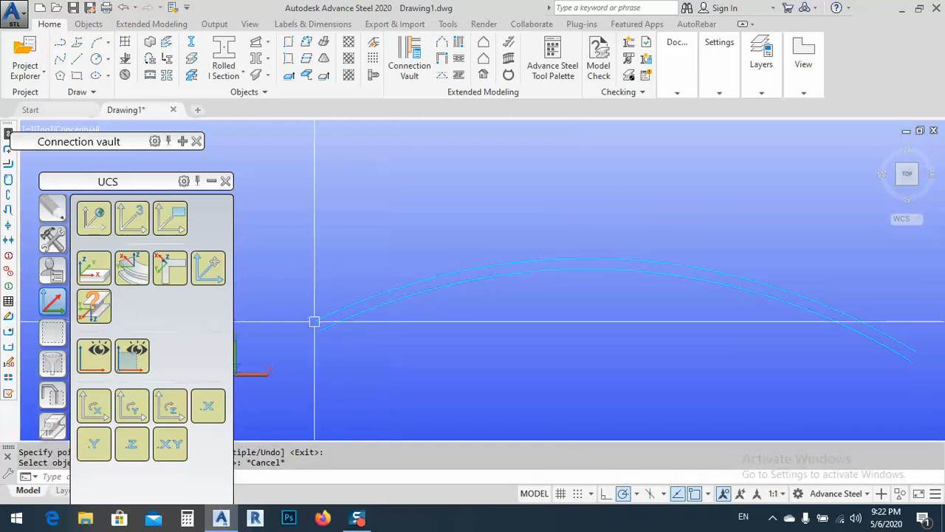
- Draw a line between the two arcs' start points to close the outline at the end nearest the origin
{"action": "scroll", "coordinate": [314, 323], "scroll_direction": "up", "scroll_amount": 6}
{"action": "scroll", "coordinate": [318, 339], "scroll_direction": "up", "scroll_amount": 2}
{"action": "middle_click_drag", "start_coordinate": [336, 336], "coordinate": [420, 297]}
{"action": "type", "text": "l"}
{"action": "key", "text": "Return"}
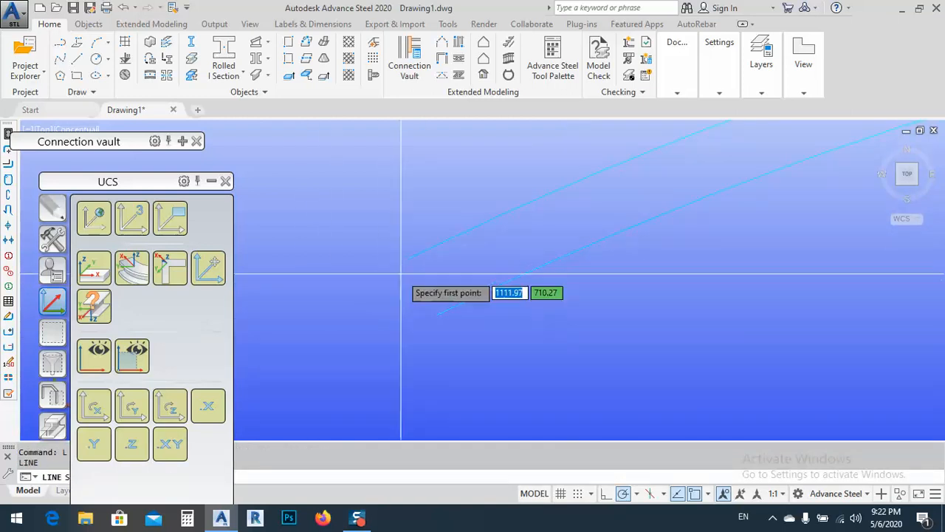
{"action": "left_click", "coordinate": [409, 258]}
{"action": "left_click", "coordinate": [437, 315]}
{"action": "key", "text": "Escape"}
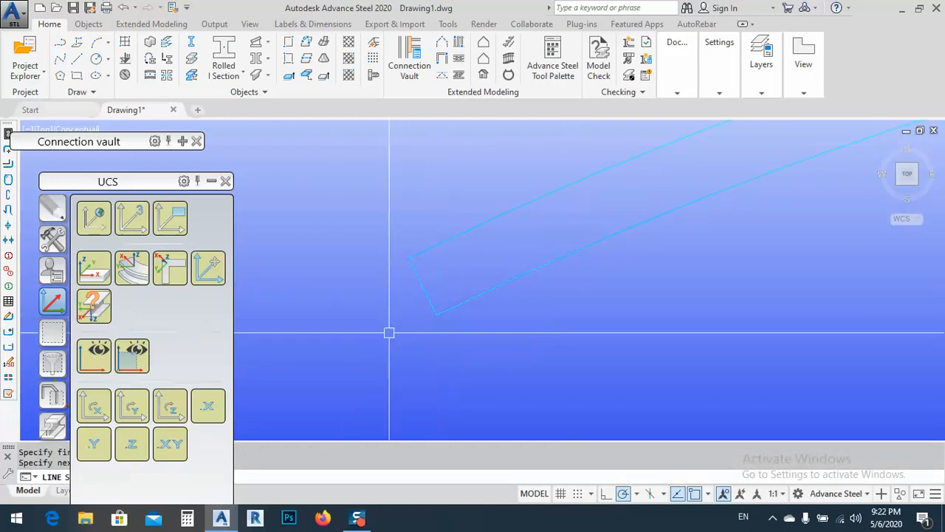
- Close the far end of the outline with a line from the lower arc's endpoint to the upper arc's endpoint
{"action": "scroll", "coordinate": [356, 322], "scroll_direction": "down", "scroll_amount": 8}
{"action": "scroll", "coordinate": [502, 340], "scroll_direction": "down", "scroll_amount": 2}
{"action": "scroll", "coordinate": [492, 296], "scroll_direction": "up", "scroll_amount": 8}
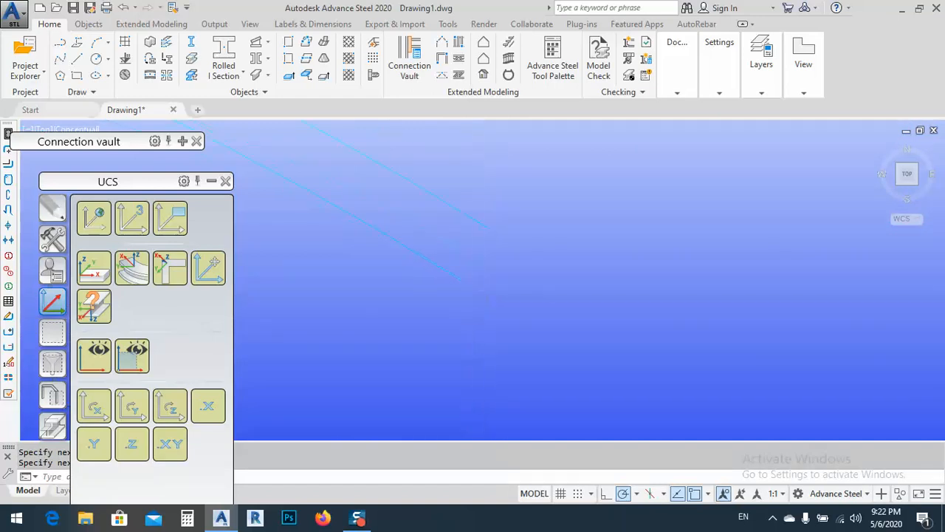
{"action": "type", "text": "l"}
{"action": "key", "text": "Return"}
{"action": "left_click", "coordinate": [449, 267]}
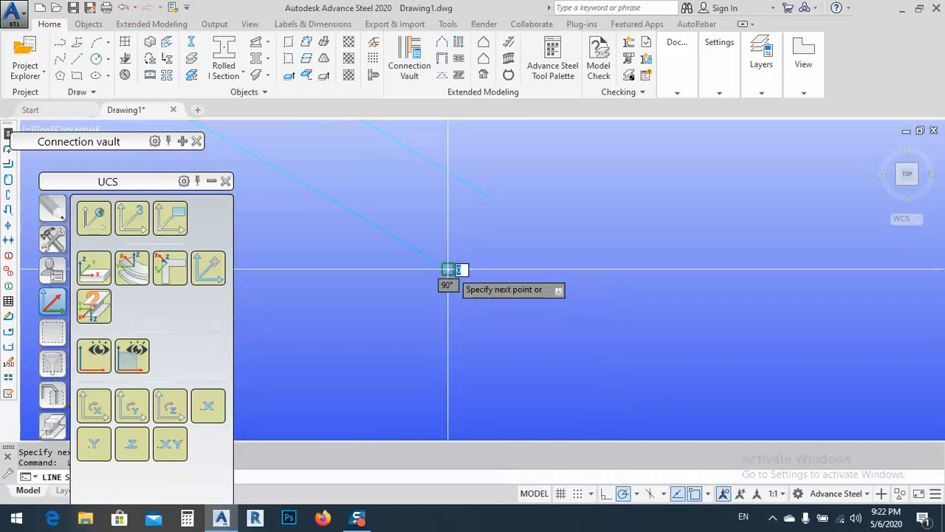
{"action": "left_click", "coordinate": [493, 200]}
{"action": "key", "text": "Escape"}
- Switch the visual style to 2D Wireframe and join both arcs and both end lines into one closed polyline
{"action": "scroll", "coordinate": [629, 258], "scroll_direction": "down", "scroll_amount": 6}
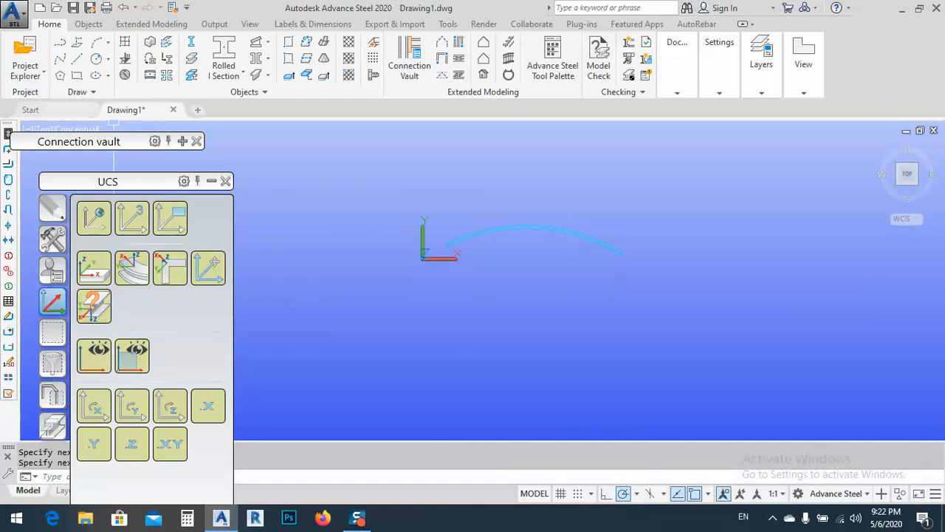
{"action": "left_click", "coordinate": [79, 130]}
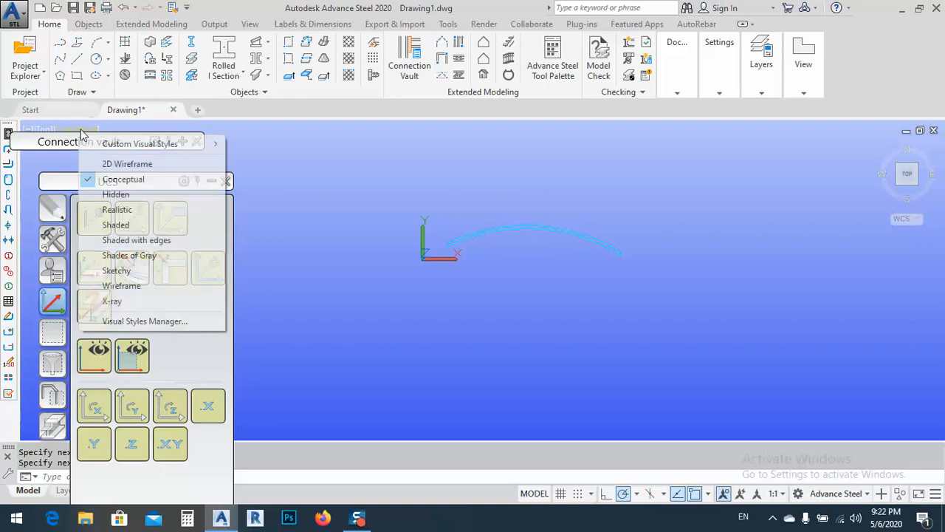
{"action": "left_click", "coordinate": [103, 163]}
{"action": "left_click", "coordinate": [435, 204]}
{"action": "left_click", "coordinate": [694, 325]}
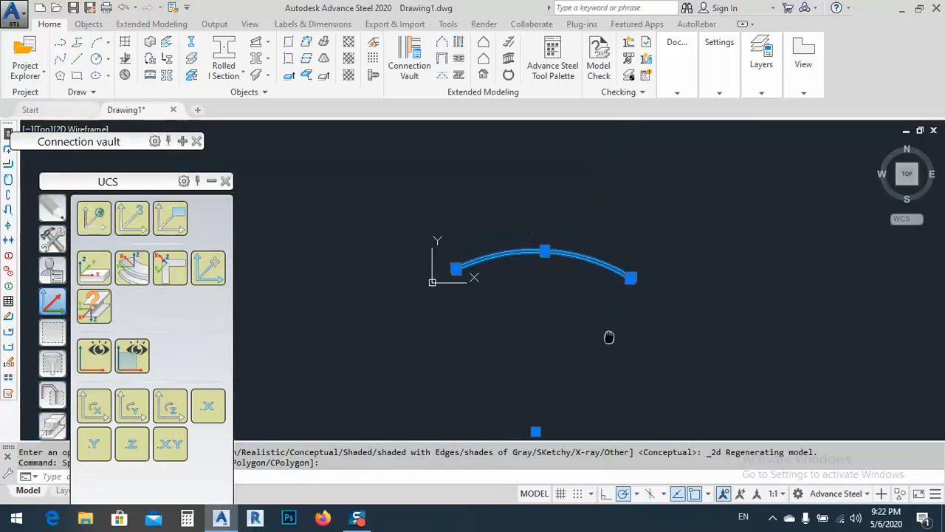
{"action": "type", "text": "j"}
{"action": "key", "text": "Return"}
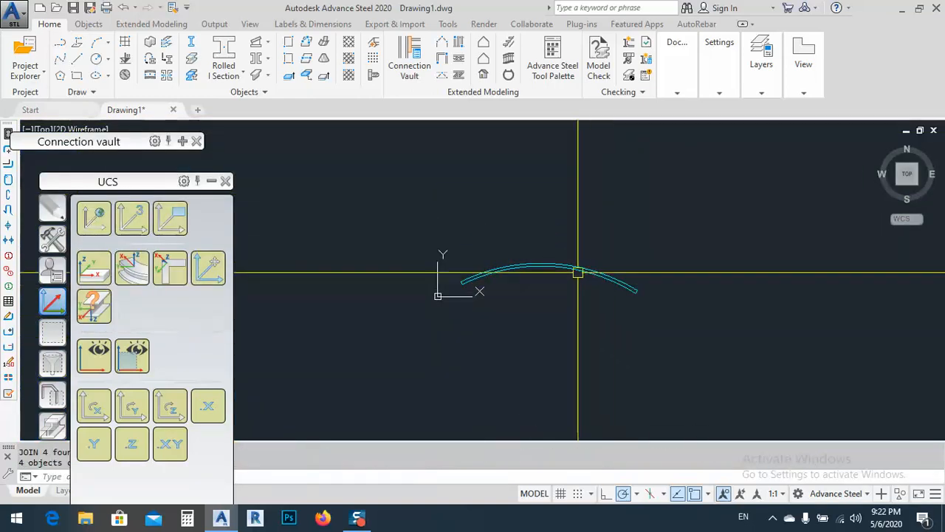
- Create a plate from the closed arc-shaped polyline and keep its default plate properties
{"action": "left_click", "coordinate": [288, 79]}
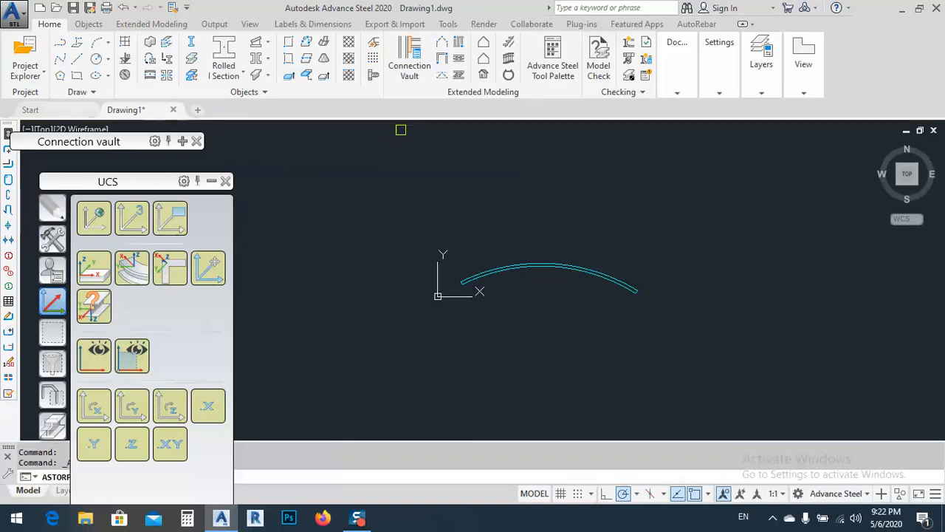
{"action": "left_click", "coordinate": [529, 273]}
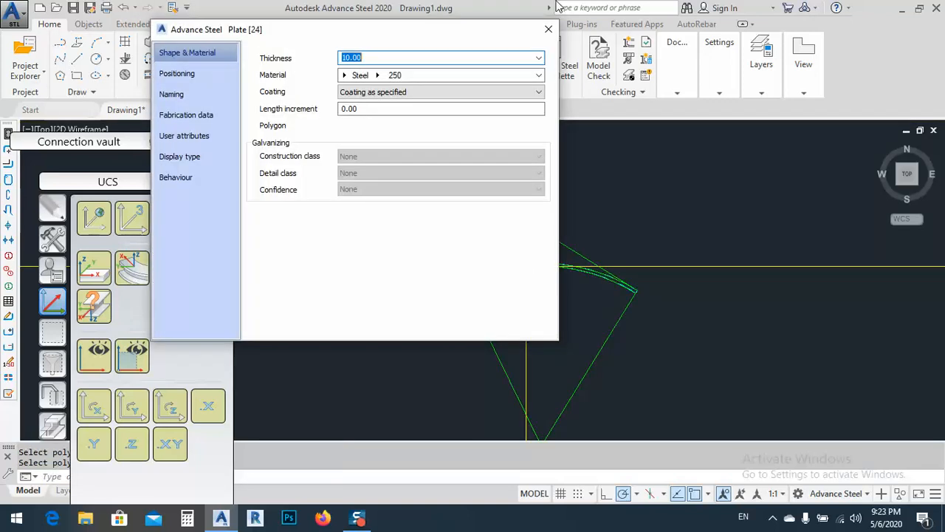
{"action": "left_click", "coordinate": [557, 28]}
- Examine the curved plate's Advance Properties, including its Display type options, and close them without changes
{"action": "scroll", "coordinate": [554, 247], "scroll_direction": "up", "scroll_amount": 5}
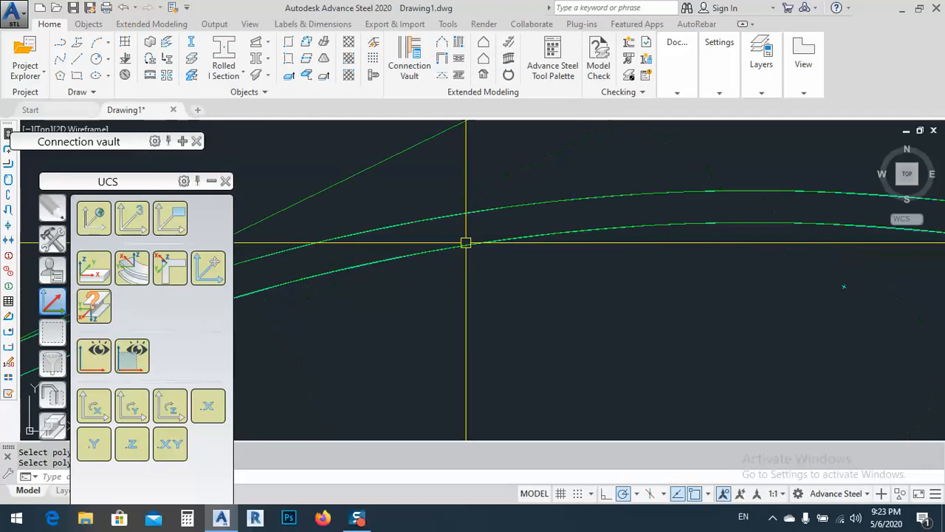
{"action": "scroll", "coordinate": [460, 221], "scroll_direction": "up", "scroll_amount": 5}
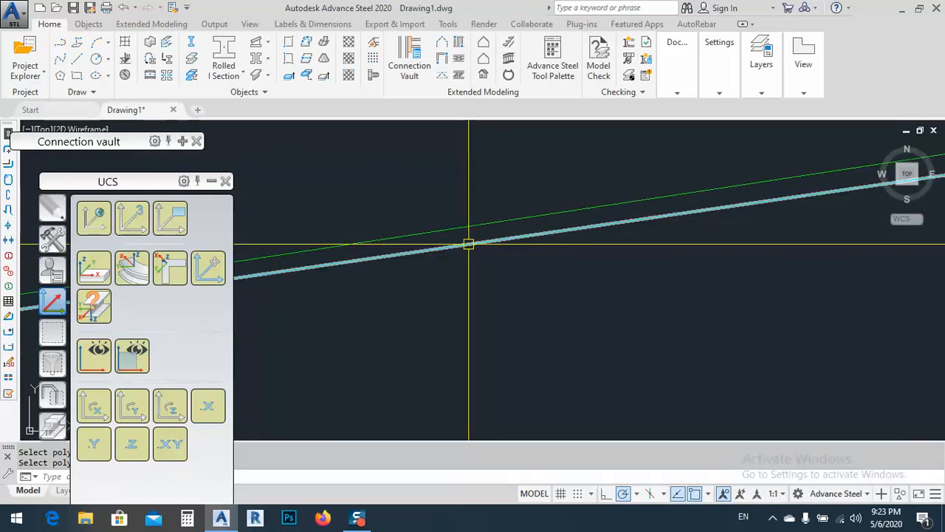
{"action": "right_click", "coordinate": [477, 270]}
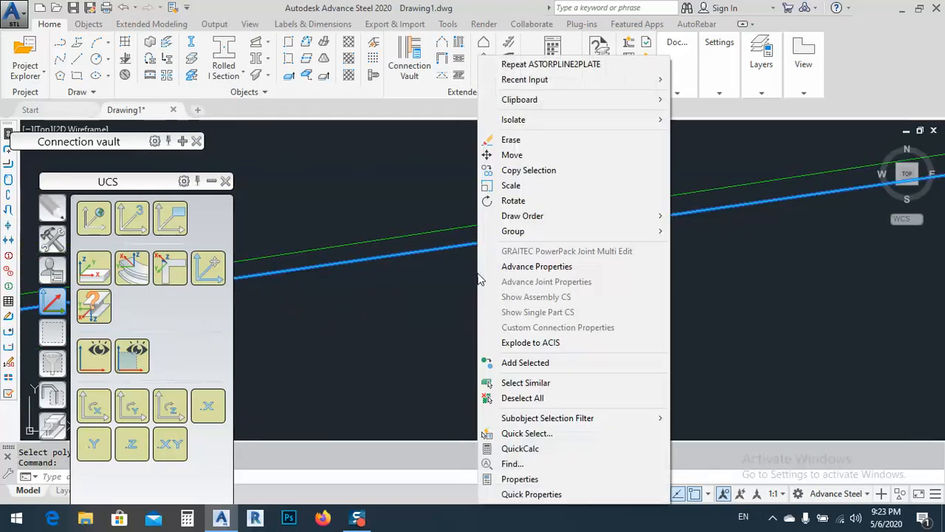
{"action": "left_click", "coordinate": [538, 268]}
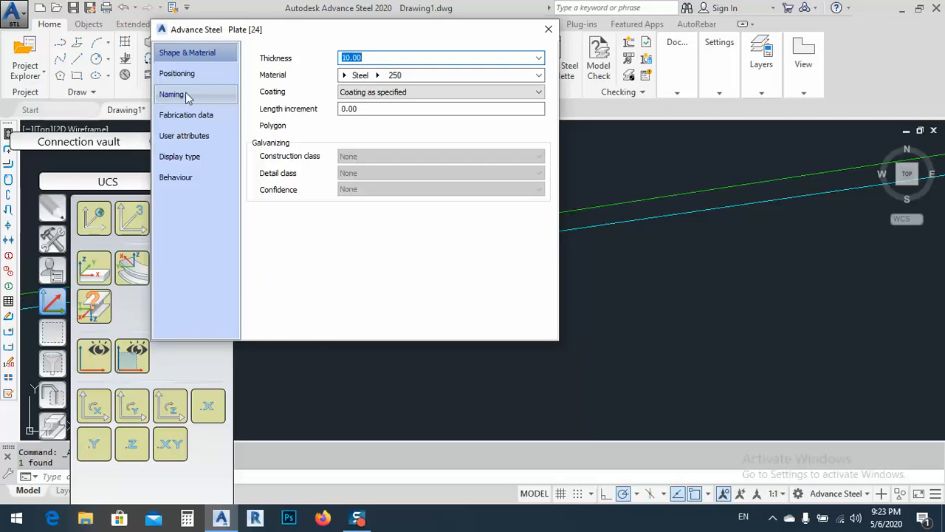
{"action": "left_click", "coordinate": [192, 157]}
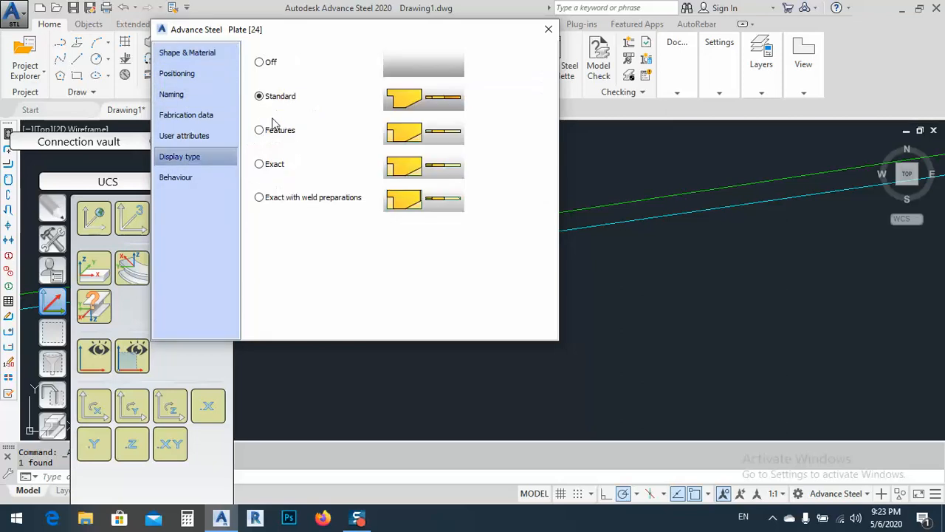
{"action": "left_click", "coordinate": [550, 29]}
{"action": "scroll", "coordinate": [565, 163], "scroll_direction": "down", "scroll_amount": 5}
{"action": "middle_click_drag", "start_coordinate": [534, 217], "coordinate": [534, 231]}
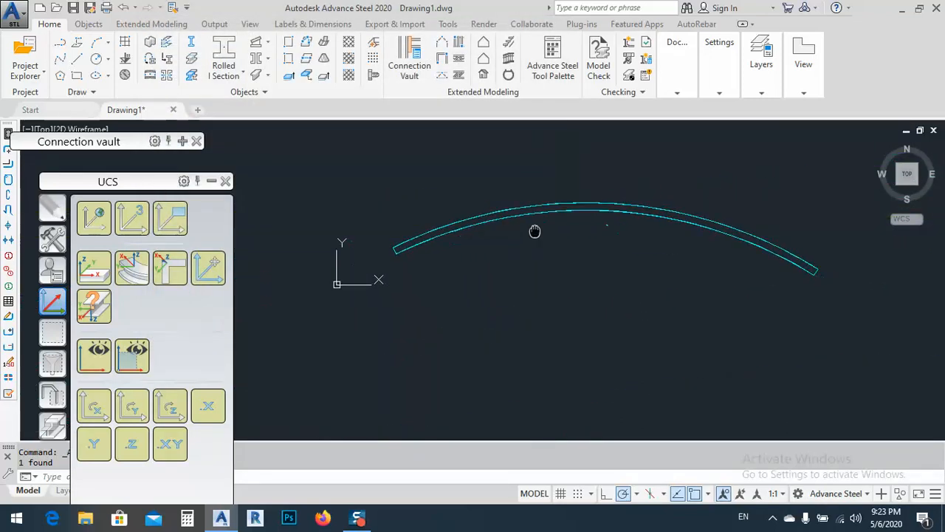
{"action": "scroll", "coordinate": [596, 214], "scroll_direction": "up", "scroll_amount": 5}
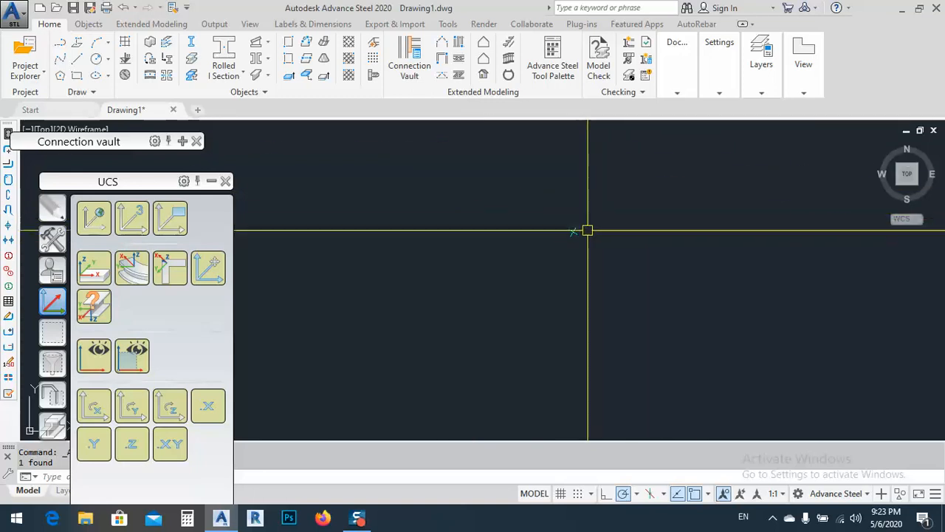
{"action": "scroll", "coordinate": [582, 217], "scroll_direction": "down", "scroll_amount": 6}
{"action": "mouse_move", "coordinate": [485, 227]}
{"action": "middle_mouse_down"}
{"action": "mouse_move", "coordinate": [574, 225]}
{"action": "mouse_move", "coordinate": [583, 288]}
{"action": "mouse_move", "coordinate": [601, 243]}
{"action": "mouse_move", "coordinate": [572, 217]}
{"action": "mouse_move", "coordinate": [524, 229]}
{"action": "mouse_move", "coordinate": [514, 297]}
{"action": "middle_mouse_up"}
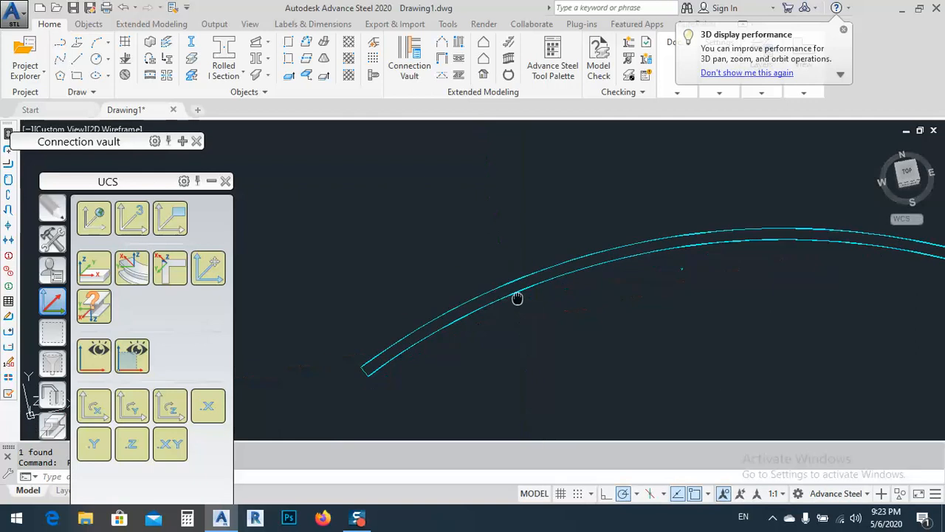
- In the Top view, place a rolled I section beam parallel to the Y axis, crossing the curved plate's end nearest the origin
{"action": "left_click", "coordinate": [913, 174]}
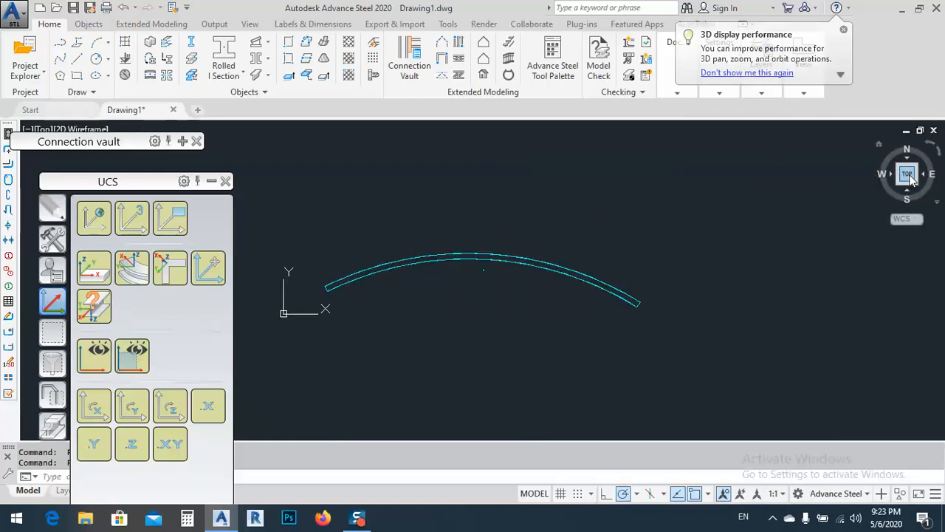
{"action": "middle_click_drag", "start_coordinate": [597, 268], "coordinate": [640, 223]}
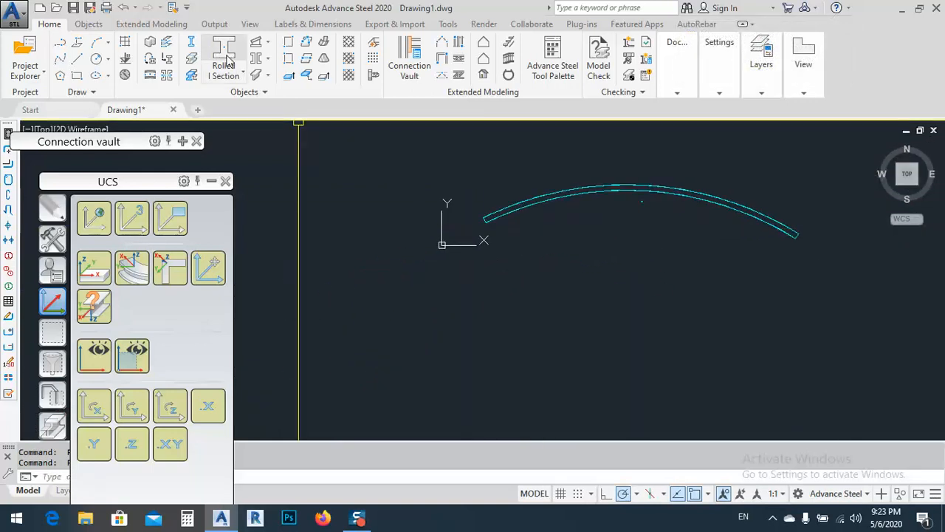
{"action": "left_click", "coordinate": [224, 59]}
{"action": "left_click", "coordinate": [482, 186]}
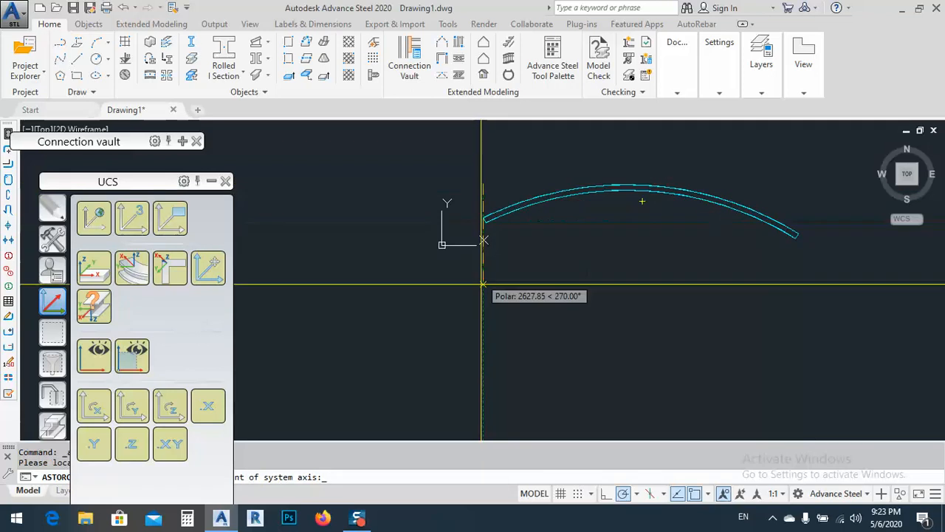
{"action": "left_click", "coordinate": [482, 329]}
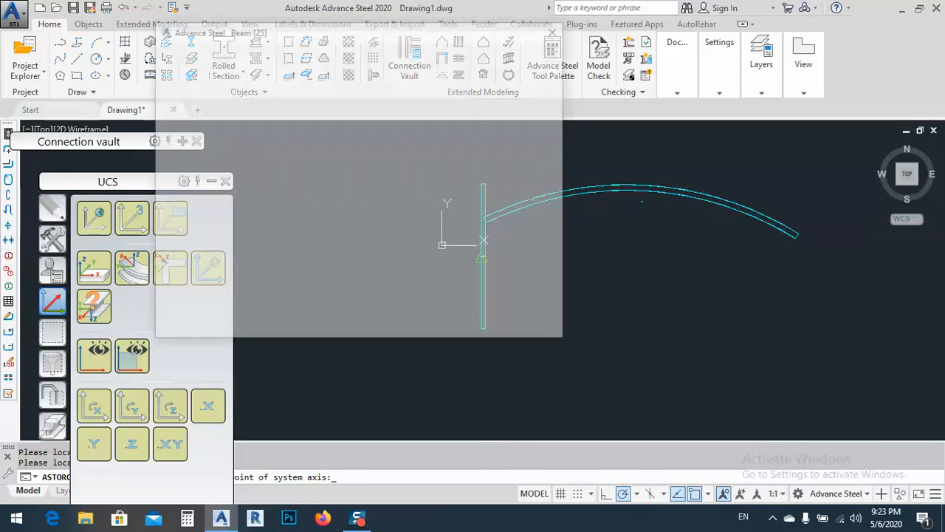
{"action": "left_click", "coordinate": [205, 73]}
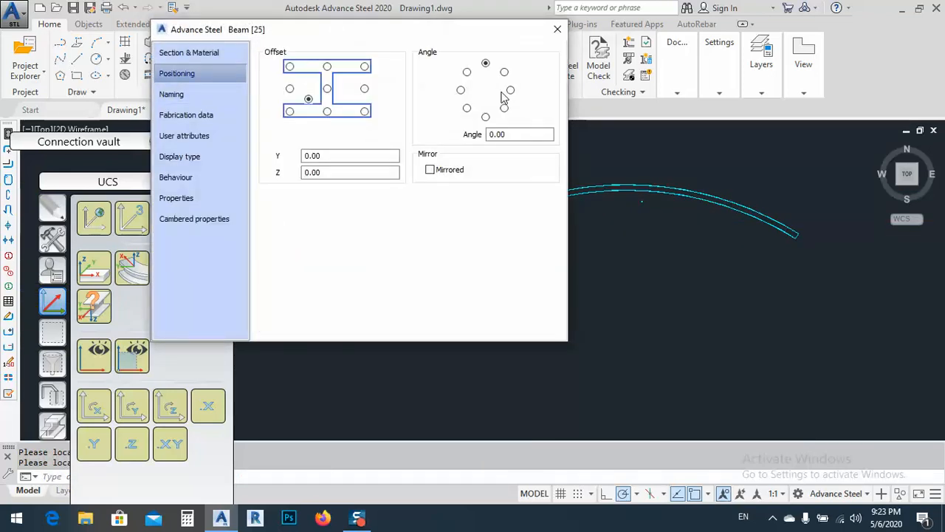
{"action": "left_click", "coordinate": [557, 34]}
- Try to connect the curved plate to the I beam with a Moment end plate joint, using the plate as the secondary beam
{"action": "scroll", "coordinate": [481, 213], "scroll_direction": "up", "scroll_amount": 6}
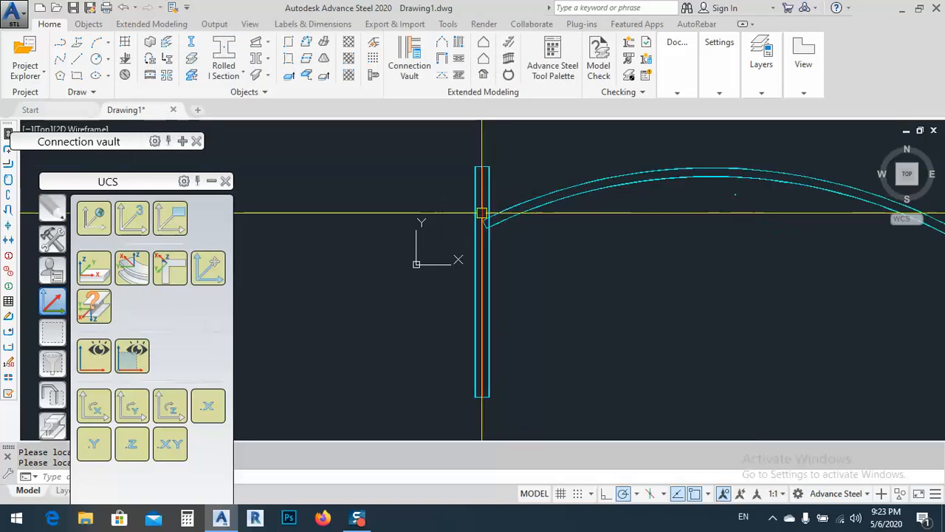
{"action": "middle_click_drag", "start_coordinate": [534, 245], "coordinate": [604, 239]}
{"action": "mouse_move", "coordinate": [648, 260]}
{"action": "middle_mouse_down", "text": "shift"}
{"action": "mouse_move", "coordinate": [616, 260]}
{"action": "mouse_move", "coordinate": [637, 214]}
{"action": "mouse_move", "coordinate": [586, 222]}
{"action": "mouse_move", "coordinate": [656, 284]}
{"action": "middle_mouse_up", "text": "shift"}
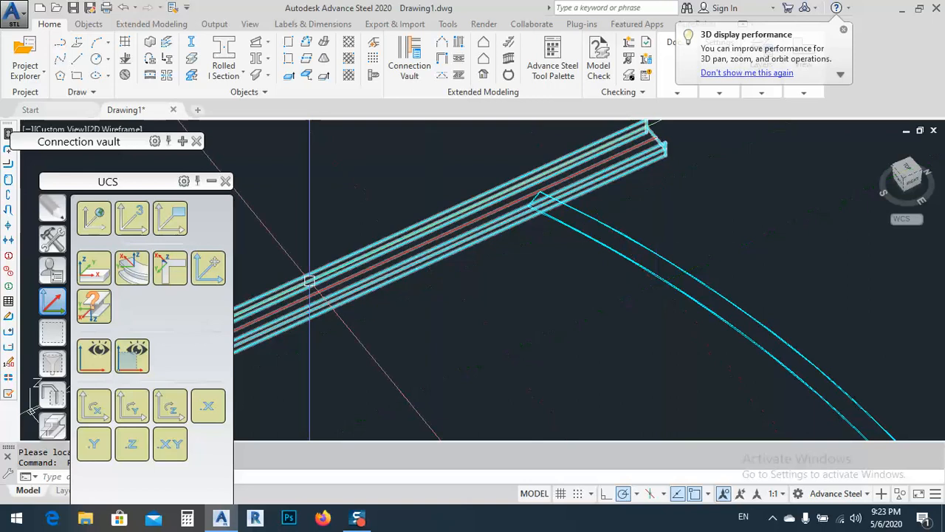
{"action": "left_click", "coordinate": [210, 181]}
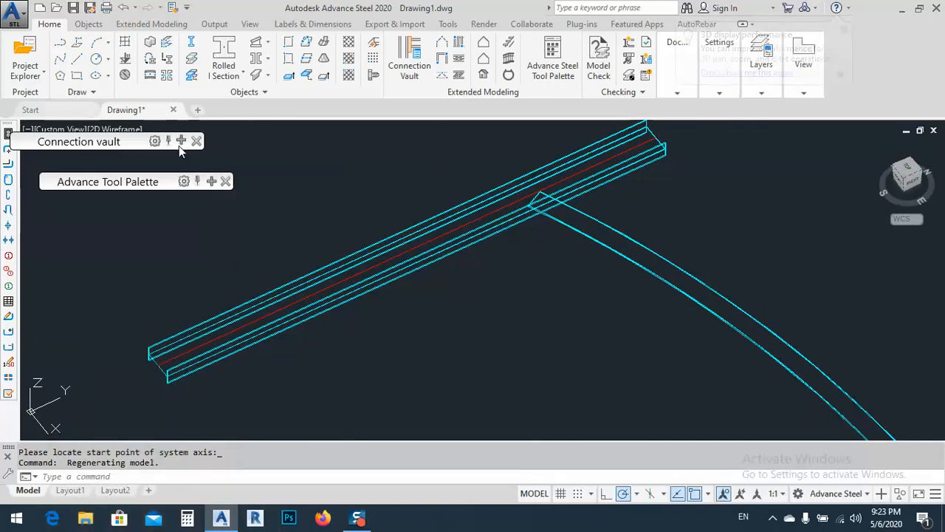
{"action": "mouse_move", "coordinate": [184, 146]}
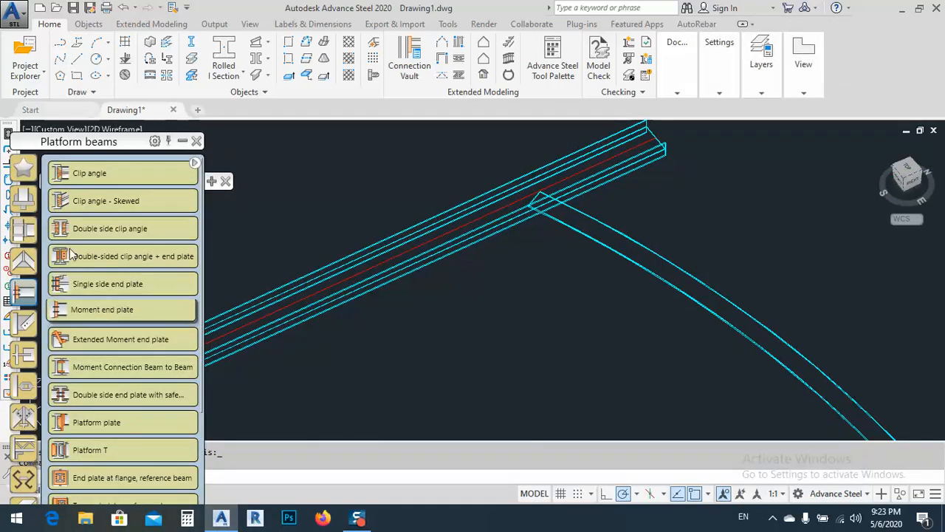
{"action": "left_click", "coordinate": [85, 316]}
{"action": "left_click", "coordinate": [510, 229]}
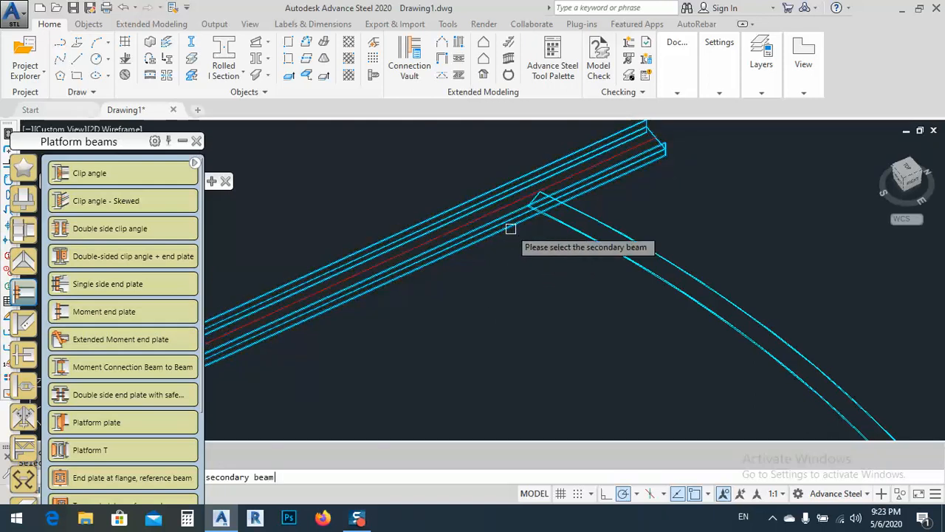
{"action": "left_click", "coordinate": [565, 223]}
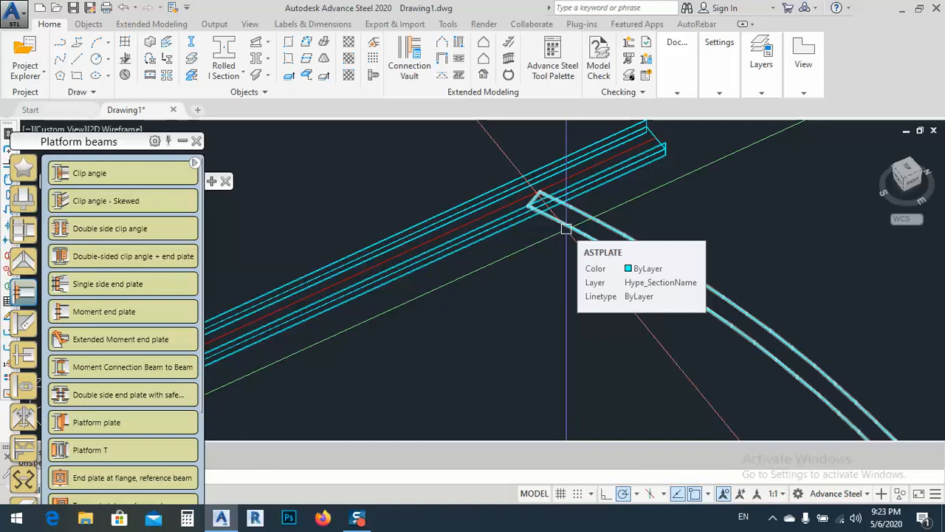
- Restore the Top view with north up and bring the empty area beyond the curved plate's far end into view
{"action": "left_click", "coordinate": [906, 173]}
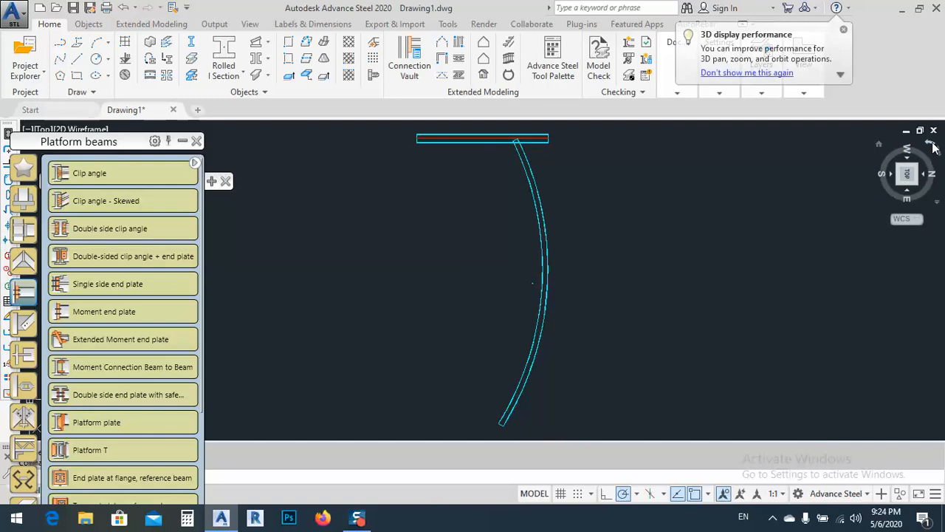
{"action": "left_click", "coordinate": [932, 144]}
{"action": "middle_click_drag", "start_coordinate": [545, 268], "coordinate": [378, 281]}
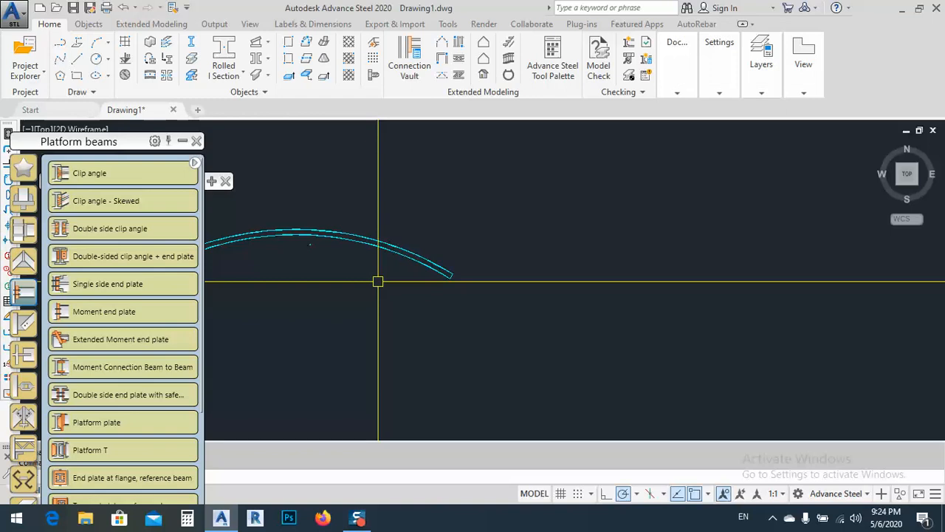
{"action": "scroll", "coordinate": [466, 279], "scroll_direction": "up", "scroll_amount": 3}
{"action": "scroll", "coordinate": [429, 272], "scroll_direction": "up", "scroll_amount": 3}
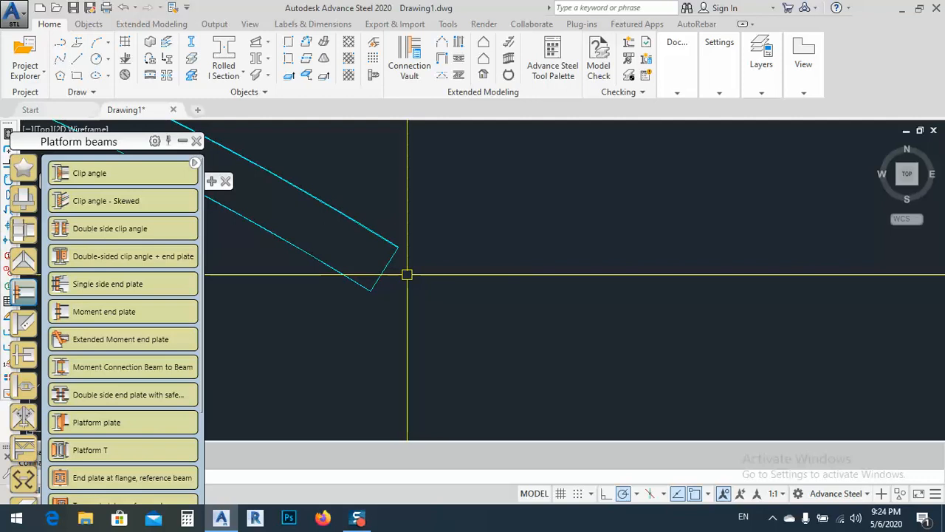
{"action": "middle_click_drag", "start_coordinate": [440, 306], "coordinate": [367, 306]}
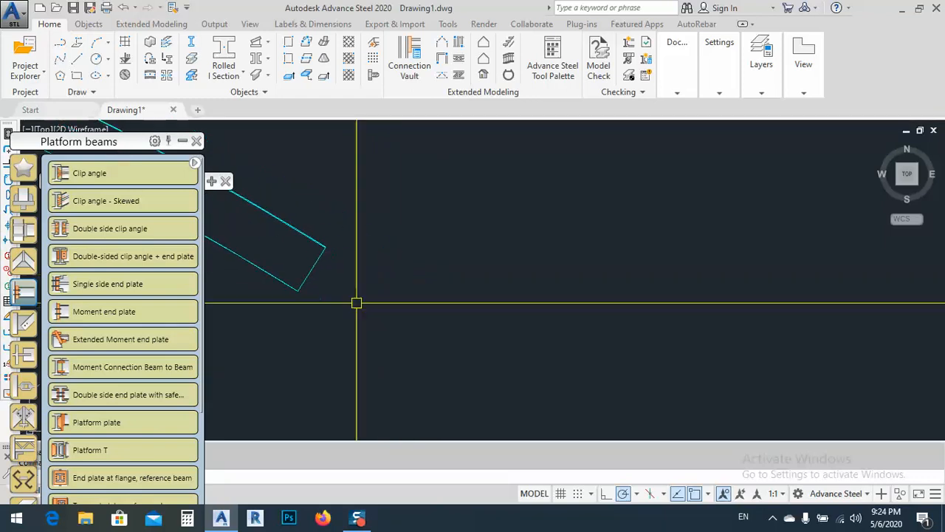
{"action": "scroll", "coordinate": [370, 244], "scroll_direction": "down", "scroll_amount": 6}
{"action": "mouse_move", "coordinate": [424, 244]}
{"action": "middle_mouse_down"}
{"action": "mouse_move", "coordinate": [380, 241]}
{"action": "mouse_move", "coordinate": [415, 257]}
{"action": "middle_mouse_up"}
{"action": "scroll", "coordinate": [412, 243], "scroll_direction": "down", "scroll_amount": 3}
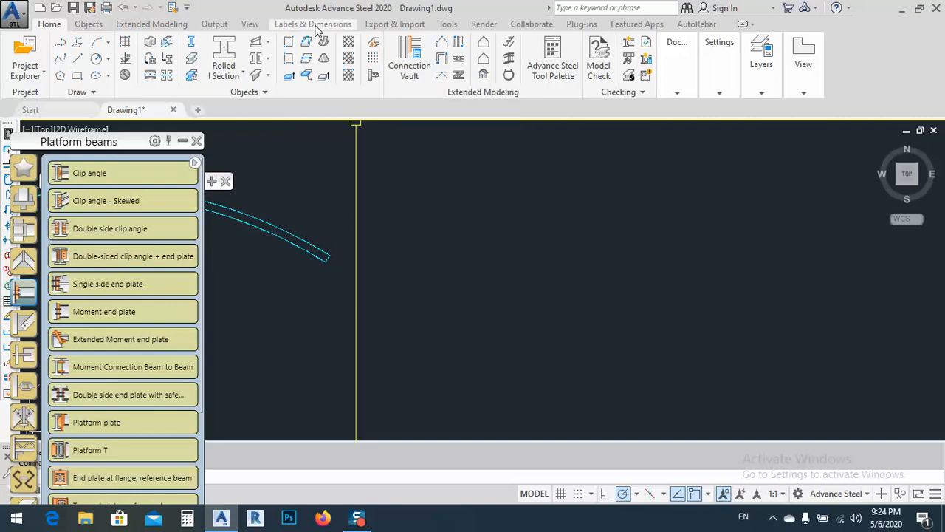
{"action": "left_click", "coordinate": [90, 24]}
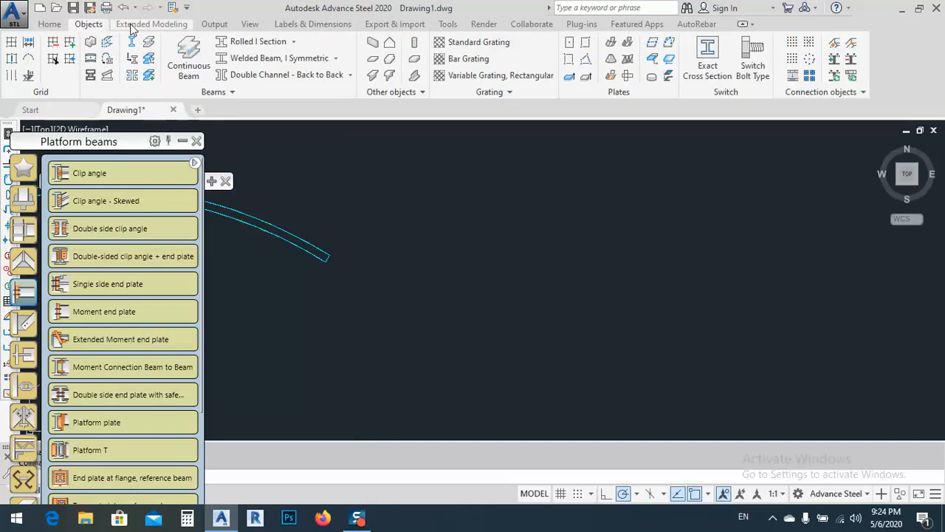
{"action": "left_click", "coordinate": [147, 25]}
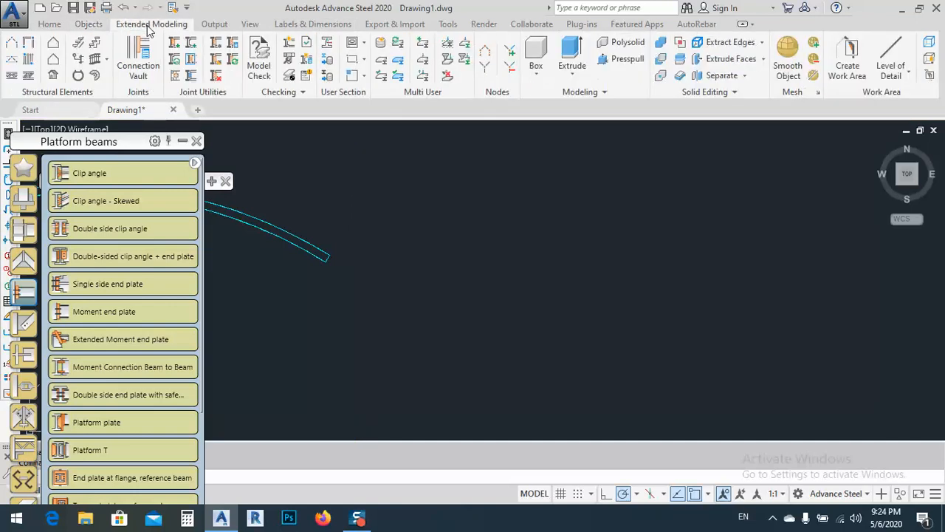
{"action": "left_click", "coordinate": [365, 46]}
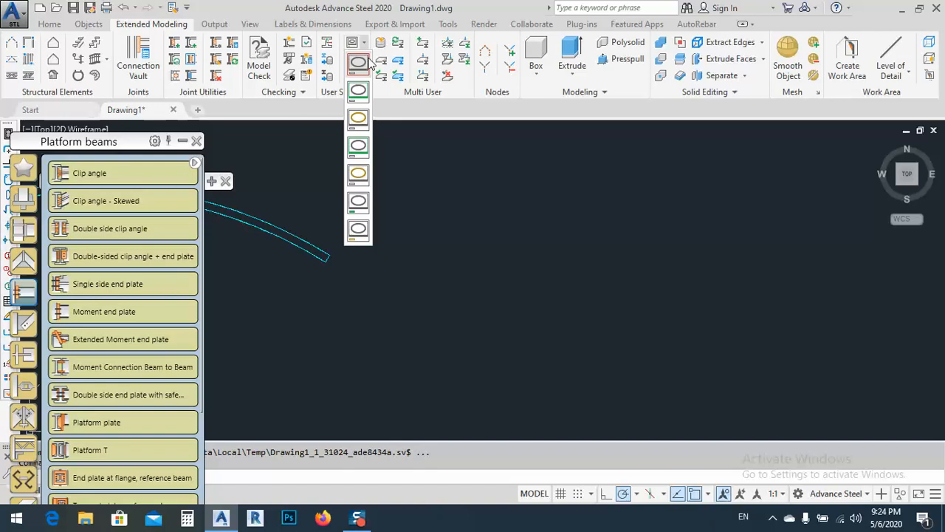
{"action": "left_click", "coordinate": [487, 233]}
- Examine the current layer and the list of available layers in the drawing's Properties, and close them without changes
{"action": "type", "text": "p"}
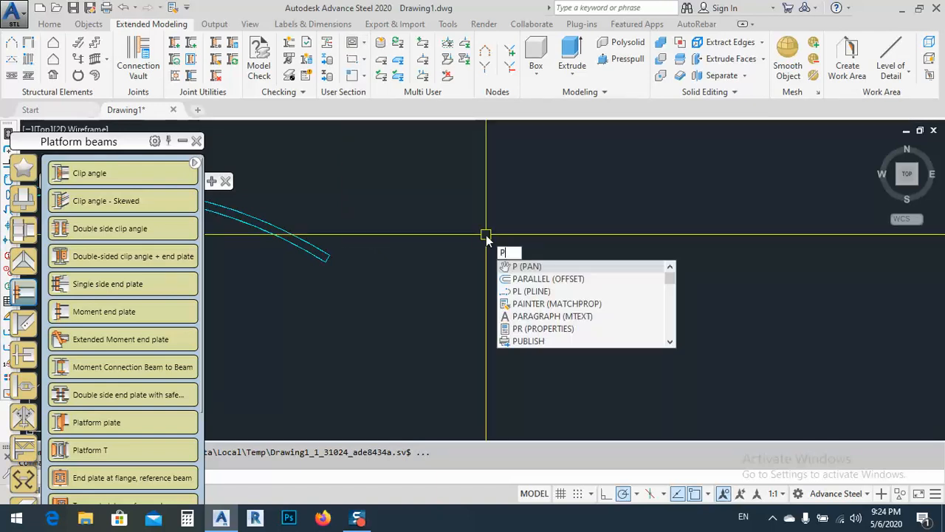
{"action": "type", "text": "r"}
{"action": "key", "text": "Return"}
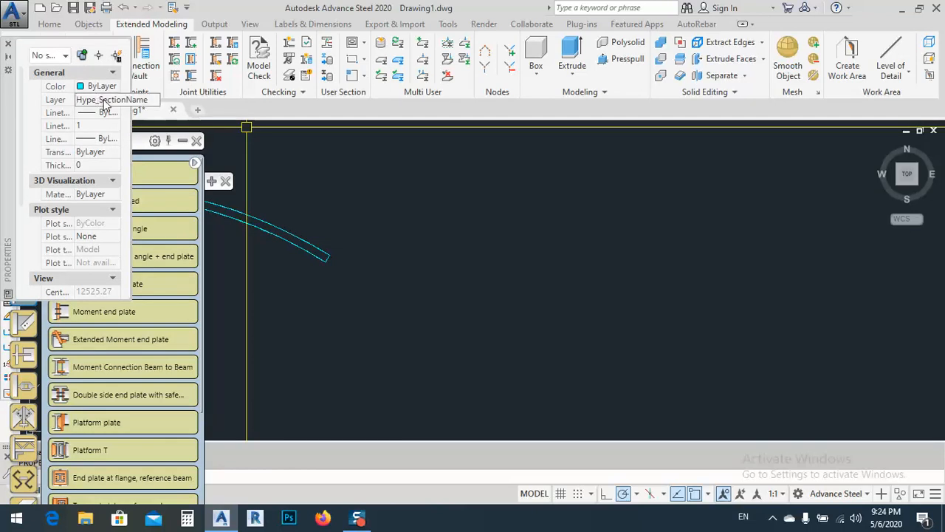
{"action": "left_click", "coordinate": [105, 100]}
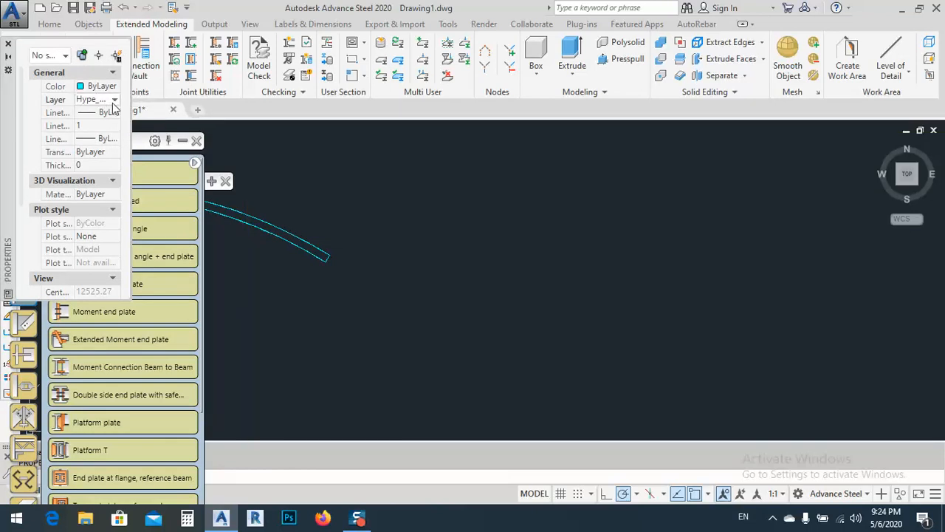
{"action": "left_click", "coordinate": [115, 100]}
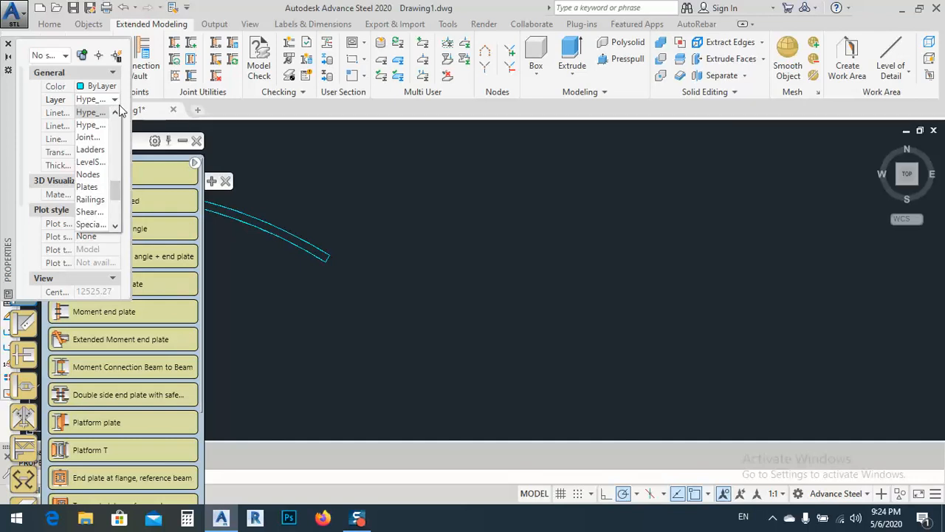
{"action": "scroll", "coordinate": [116, 133], "scroll_direction": "up", "scroll_amount": 5}
{"action": "scroll", "coordinate": [115, 133], "scroll_direction": "up", "scroll_amount": 2}
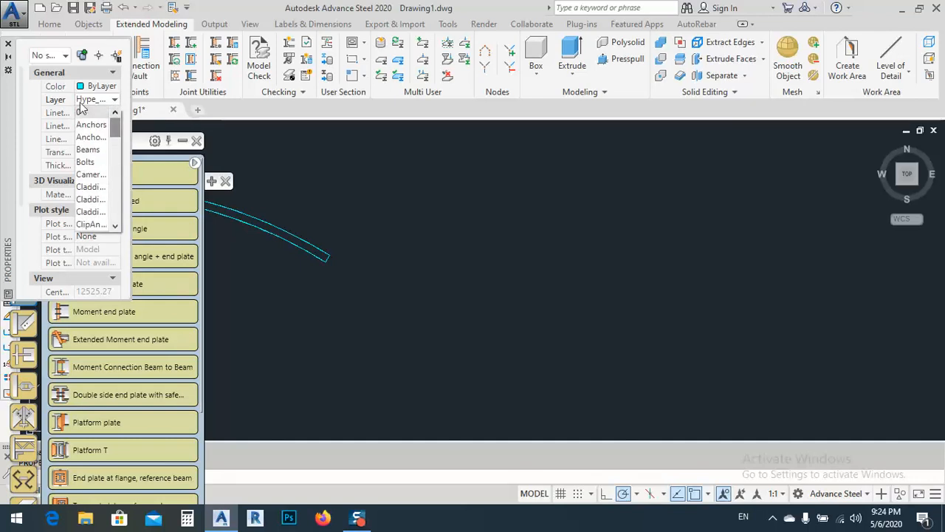
{"action": "left_click", "coordinate": [9, 46]}
{"action": "left_click", "coordinate": [8, 47]}
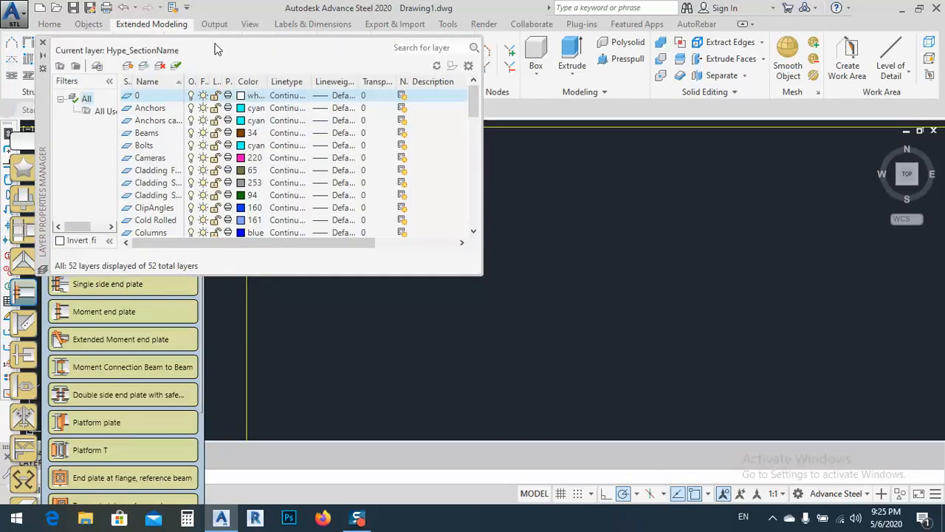
- Make Standard the current layer in the Layer Properties Manager and close it
{"action": "double_click", "coordinate": [46, 97]}
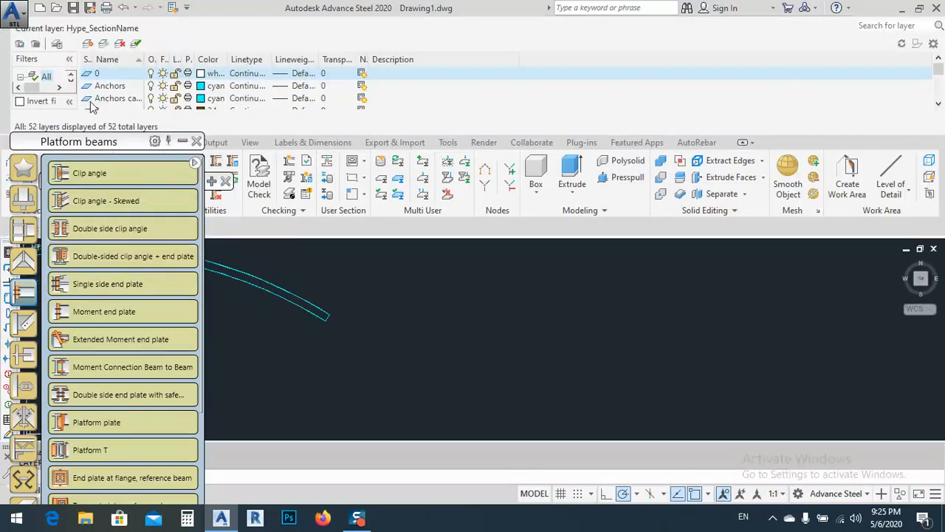
{"action": "mouse_move", "coordinate": [8, 65]}
{"action": "left_mouse_down"}
{"action": "mouse_move", "coordinate": [321, 262]}
{"action": "mouse_move", "coordinate": [438, 303]}
{"action": "left_mouse_up"}
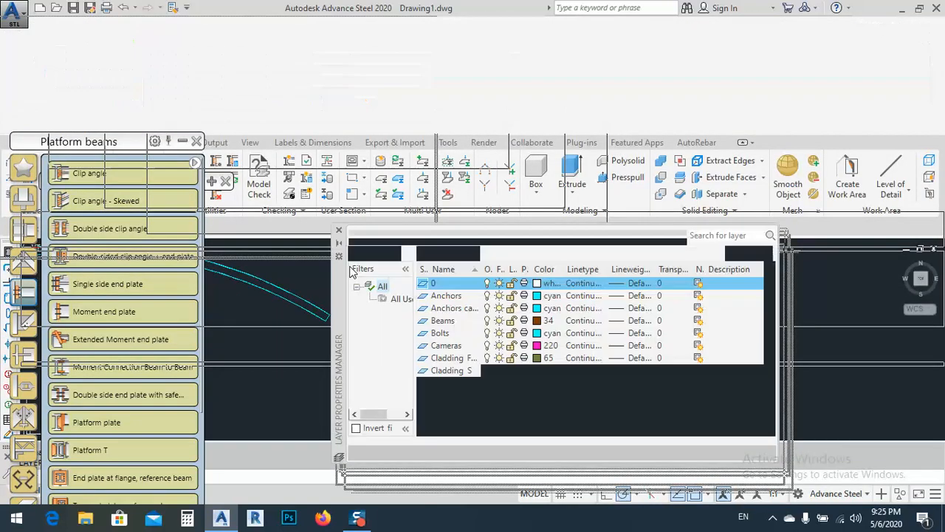
{"action": "scroll", "coordinate": [443, 324], "scroll_direction": "down", "scroll_amount": 8}
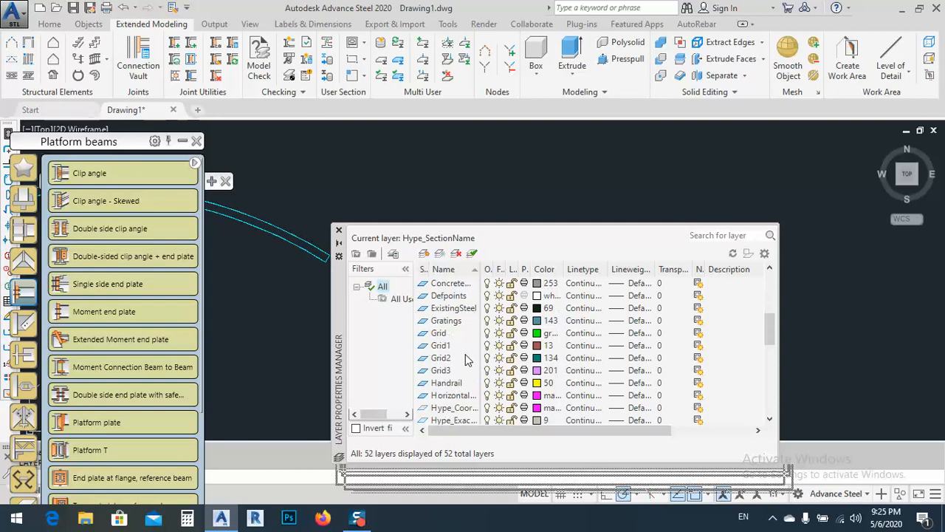
{"action": "scroll", "coordinate": [465, 362], "scroll_direction": "down", "scroll_amount": 1}
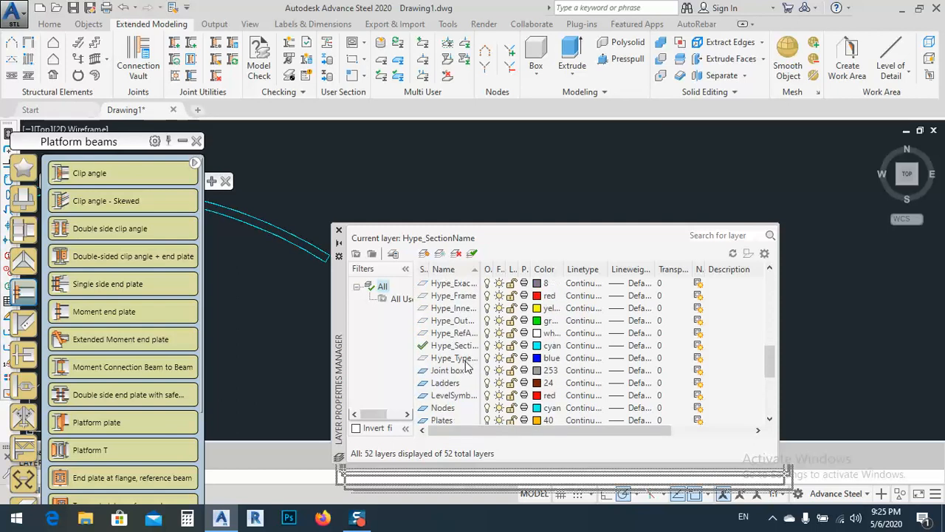
{"action": "scroll", "coordinate": [465, 366], "scroll_direction": "down", "scroll_amount": 3}
{"action": "scroll", "coordinate": [447, 409], "scroll_direction": "down", "scroll_amount": 2}
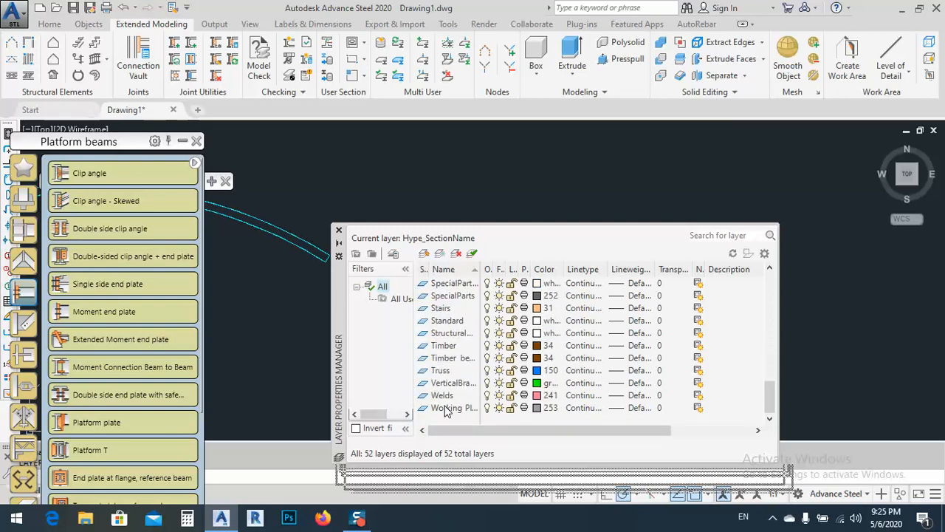
{"action": "left_click", "coordinate": [447, 322]}
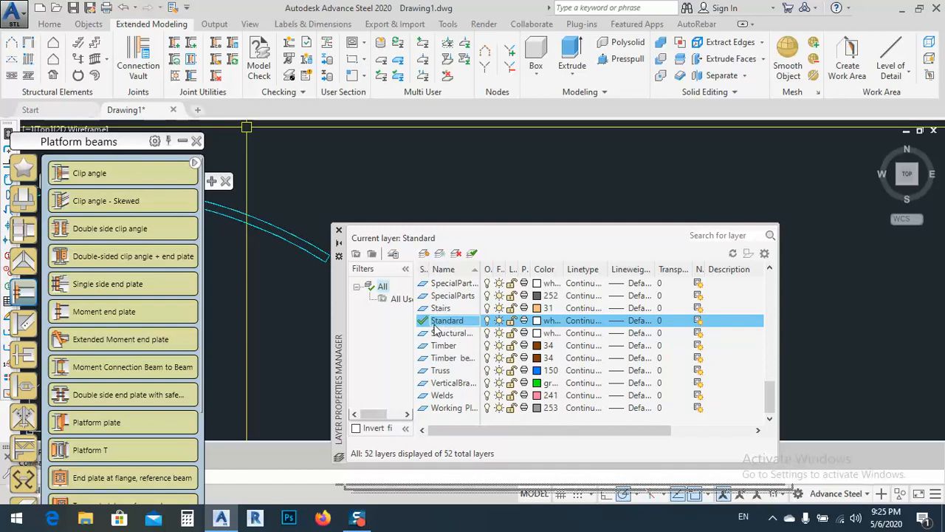
{"action": "left_click", "coordinate": [339, 230]}
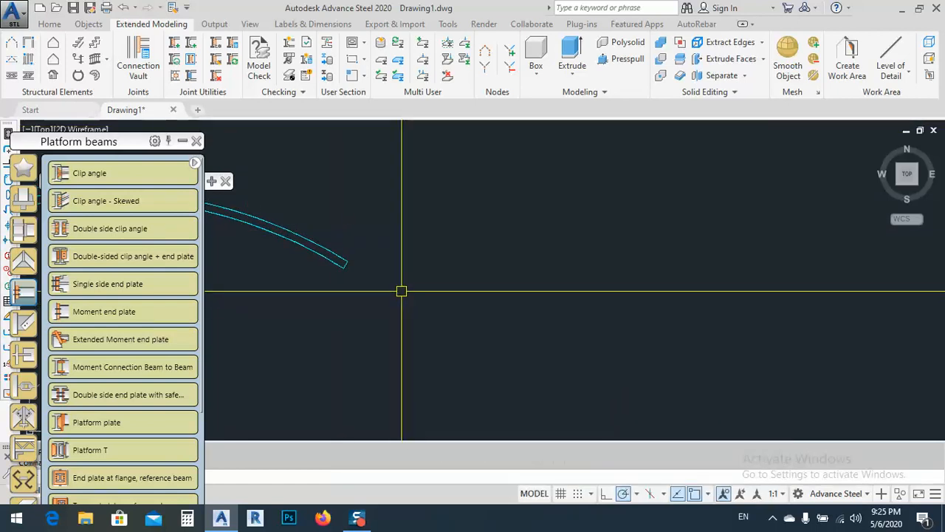
- Activate the red frame layer for user sections and draw a large rectangle in the empty area beyond the curved plate's far end
{"action": "left_click", "coordinate": [363, 44]}
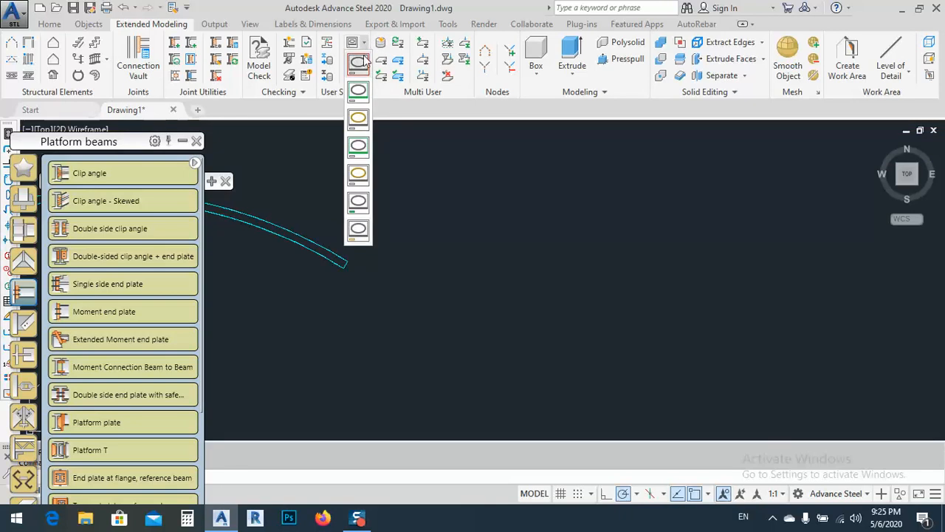
{"action": "left_click", "coordinate": [363, 63]}
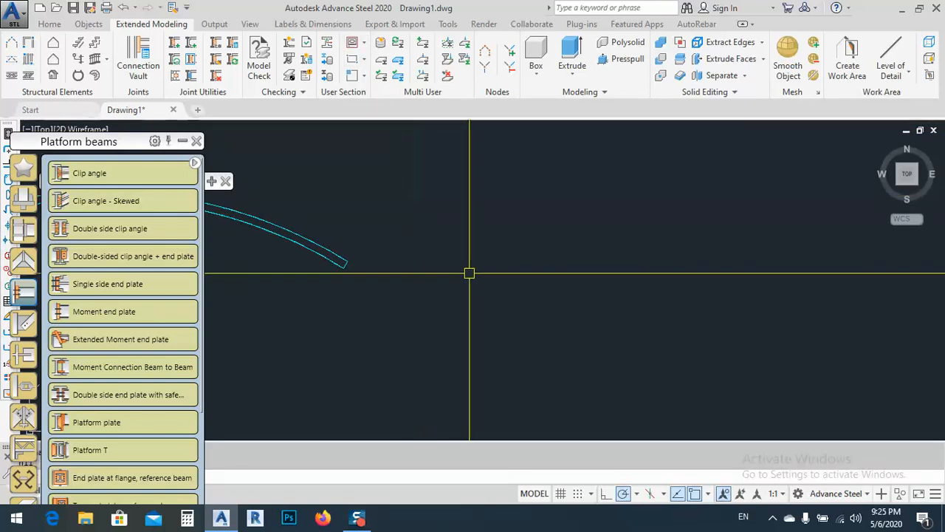
{"action": "scroll", "coordinate": [437, 259], "scroll_direction": "down", "scroll_amount": 4}
{"action": "middle_click_drag", "start_coordinate": [425, 264], "coordinate": [439, 285]}
{"action": "type", "text": "r"}
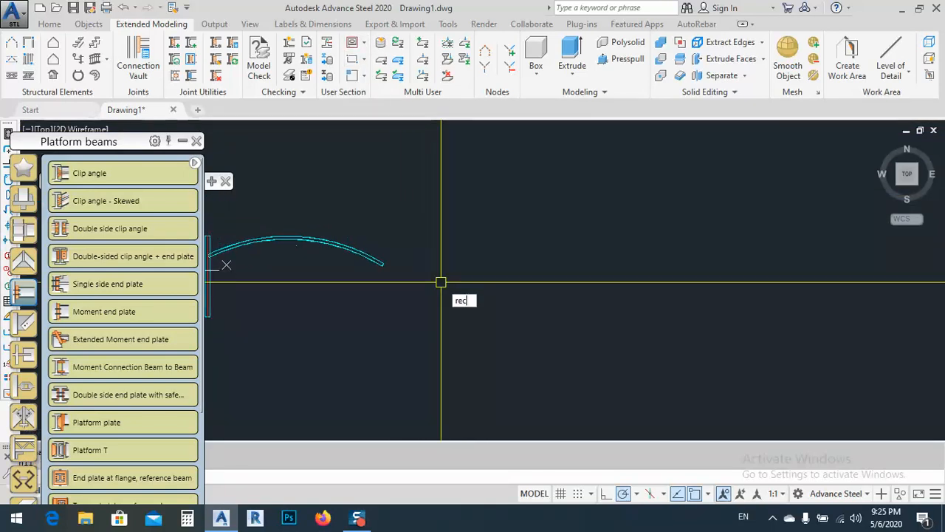
{"action": "type", "text": "ec"}
{"action": "key", "text": "Return"}
{"action": "left_click", "coordinate": [426, 364]}
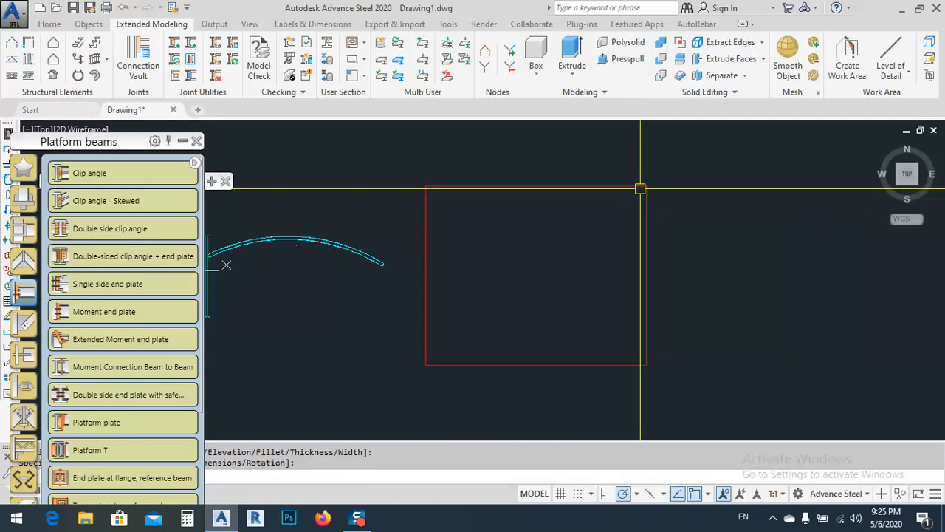
{"action": "mouse_move", "coordinate": [521, 257]}
{"action": "middle_mouse_down"}
{"action": "mouse_move", "coordinate": [535, 259]}
{"action": "mouse_move", "coordinate": [477, 245]}
{"action": "middle_mouse_up"}
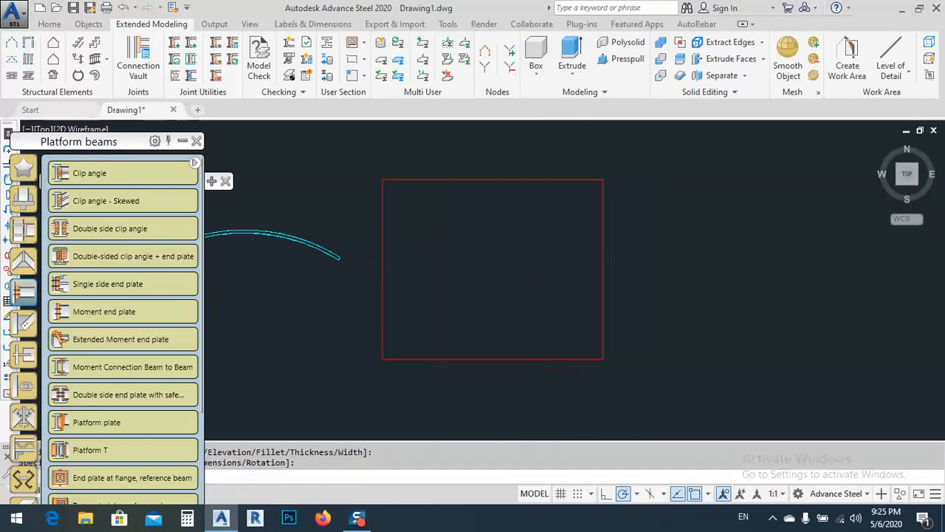
- Switch to the green outer contour layer for user sections and draw a rectangle of length 200 and width 12 inside the red frame
{"action": "left_click", "coordinate": [364, 43]}
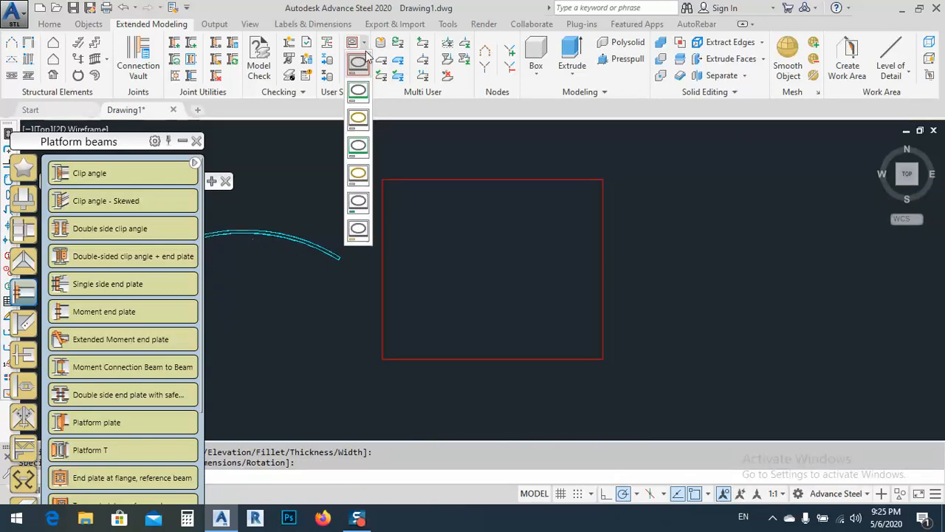
{"action": "left_click", "coordinate": [361, 98]}
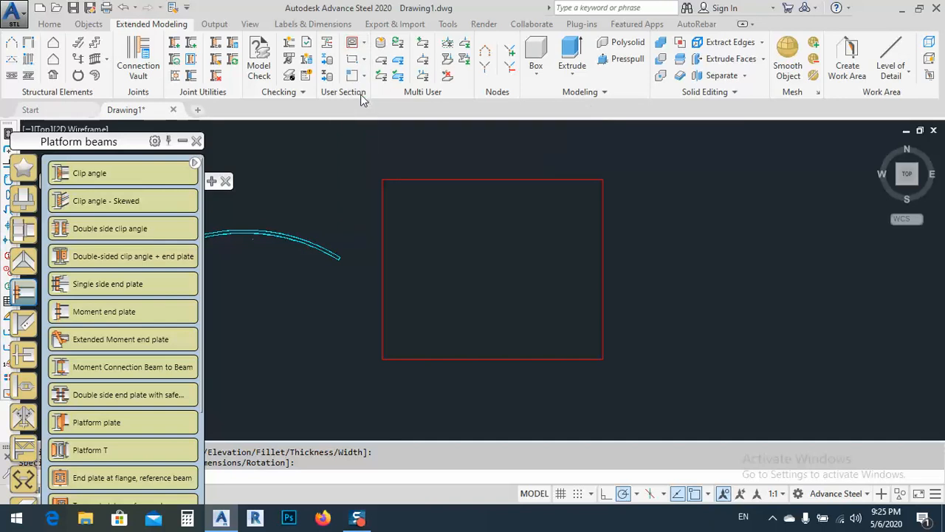
{"action": "mouse_move", "coordinate": [466, 328]}
{"action": "middle_mouse_down"}
{"action": "mouse_move", "coordinate": [492, 344]}
{"action": "mouse_move", "coordinate": [433, 299]}
{"action": "middle_mouse_up"}
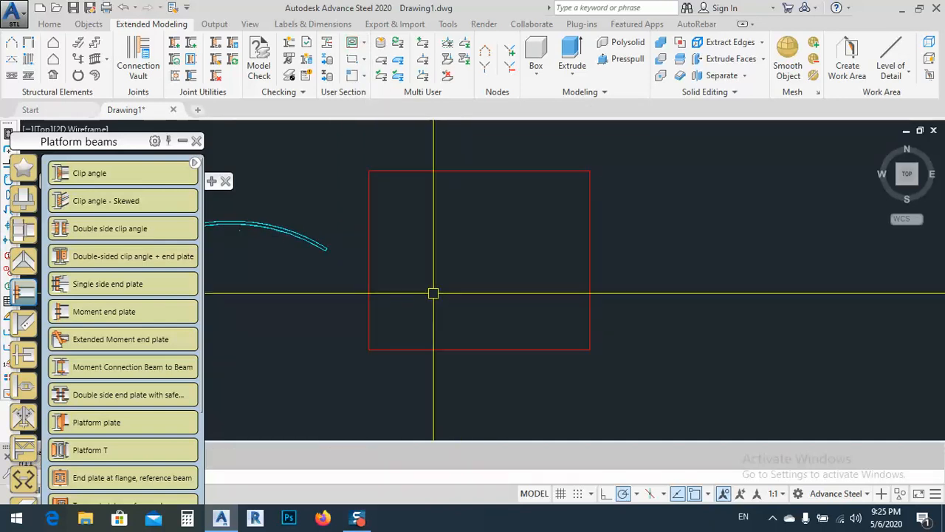
{"action": "type", "text": "rec"}
{"action": "key", "text": "Return"}
{"action": "left_click", "coordinate": [427, 274]}
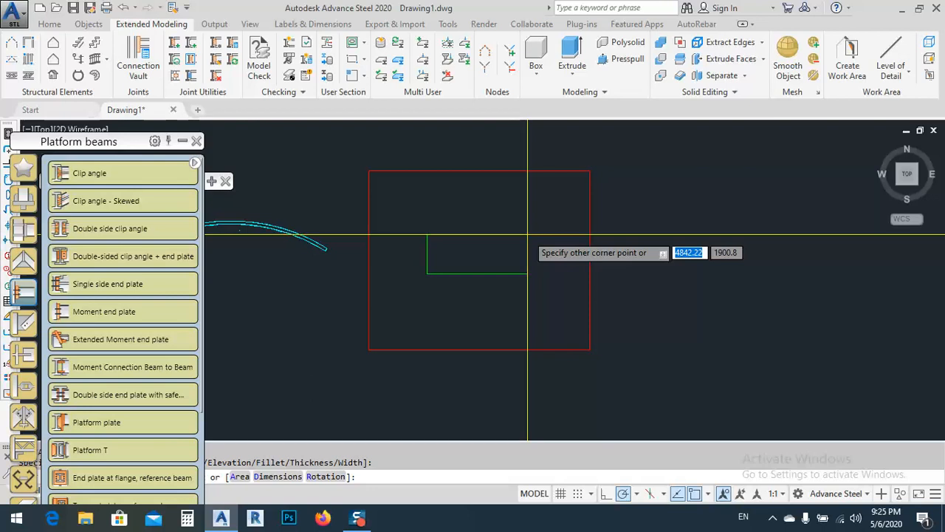
{"action": "type", "text": "d"}
{"action": "key", "text": "Return"}
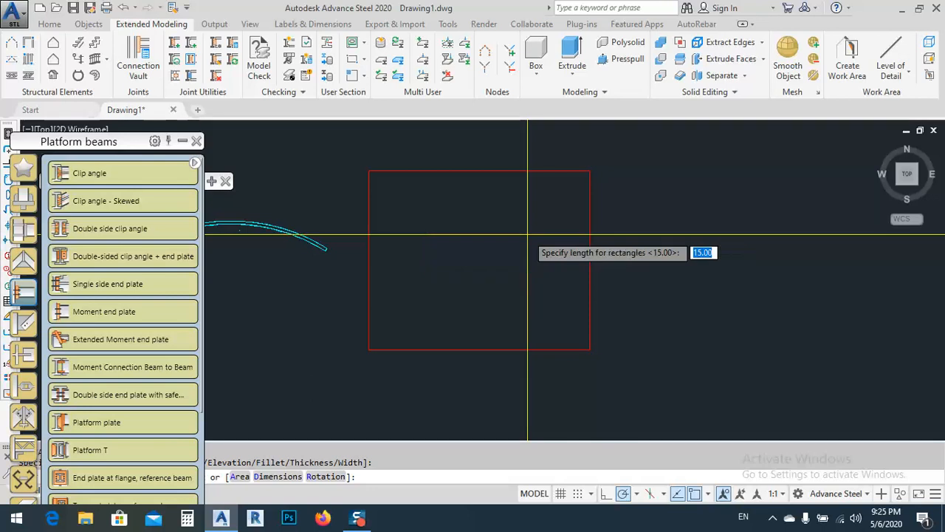
{"action": "type", "text": "2"}
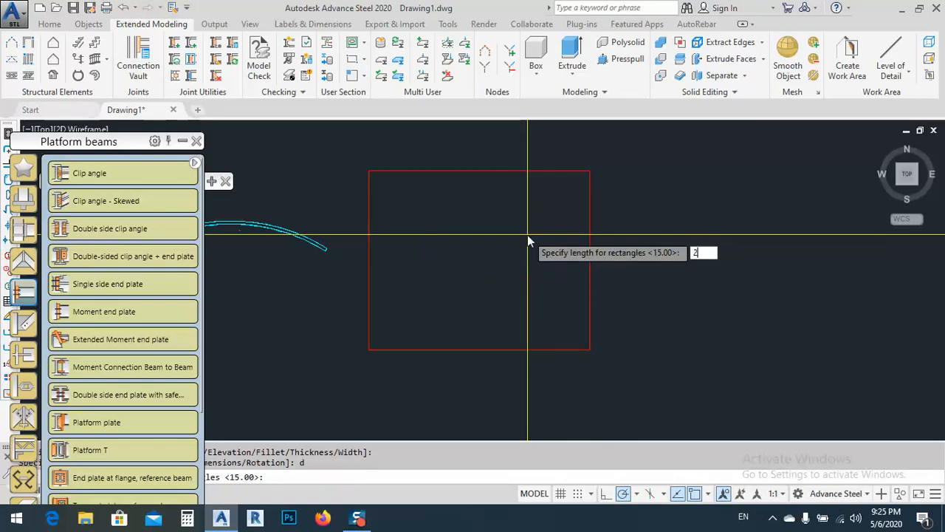
{"action": "type", "text": "00"}
{"action": "key", "text": "Return"}
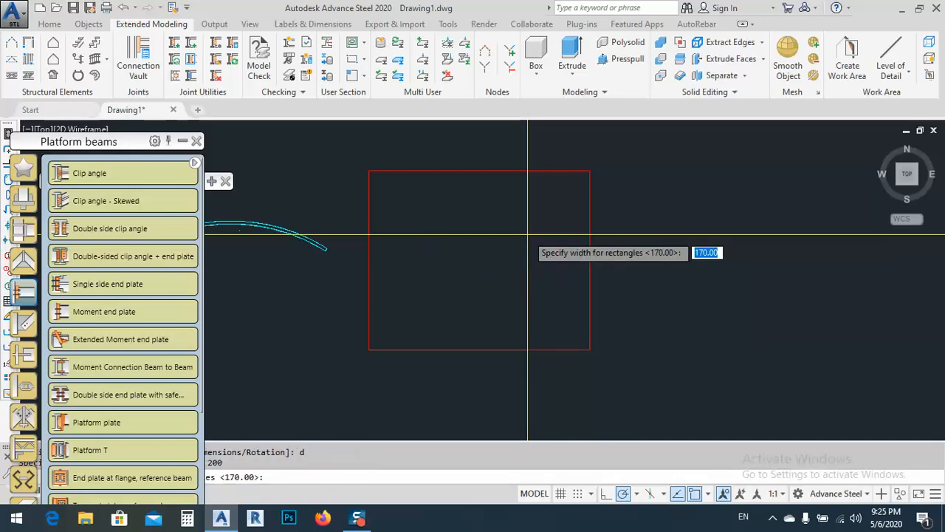
{"action": "type", "text": "12"}
{"action": "key", "text": "Return"}
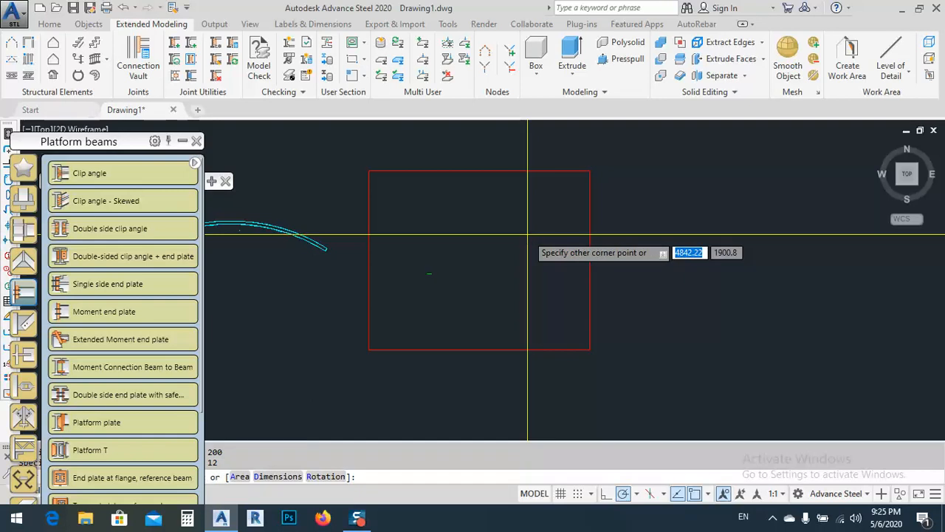
{"action": "left_click", "coordinate": [528, 236]}
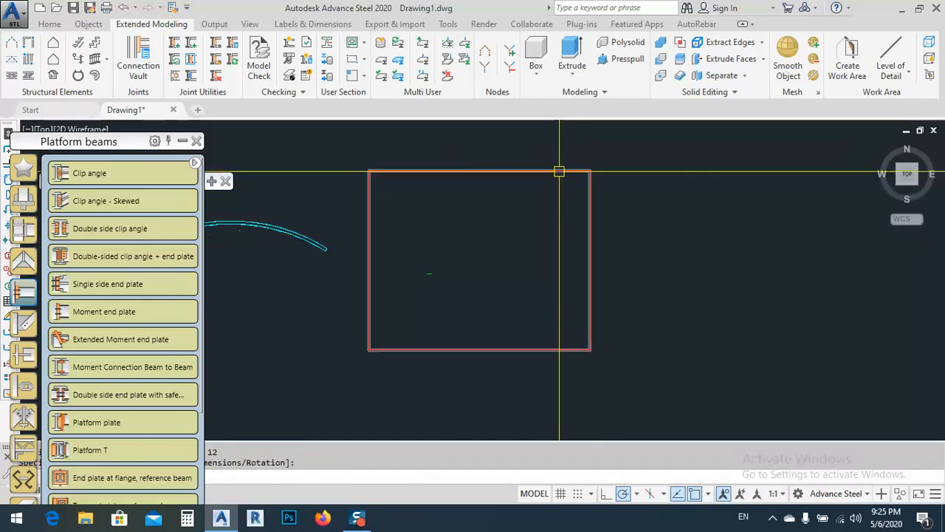
- Shrink the red frame rectangle by pulling its upper edge down below the small green rectangle and its right edge inward
{"action": "left_click", "coordinate": [583, 175]}
{"action": "left_click", "coordinate": [479, 171]}
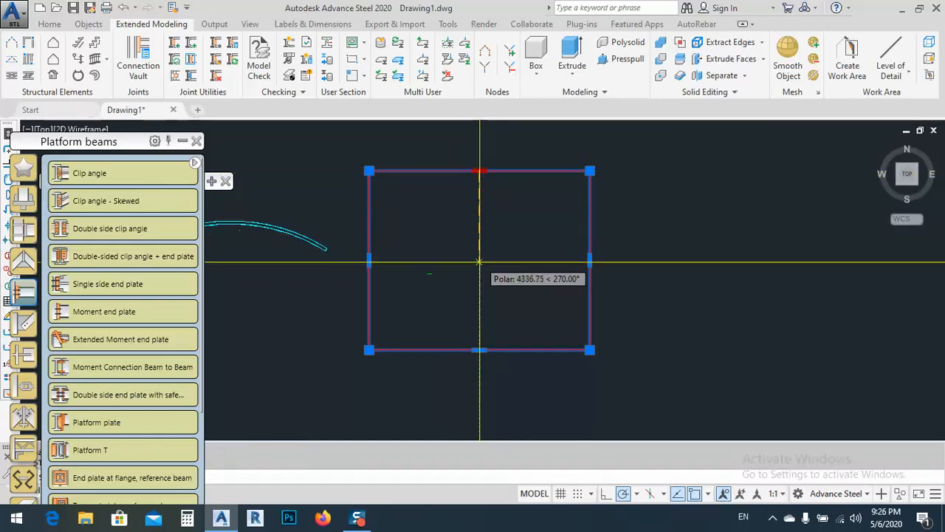
{"action": "left_click", "coordinate": [479, 293]}
{"action": "left_click", "coordinate": [589, 322]}
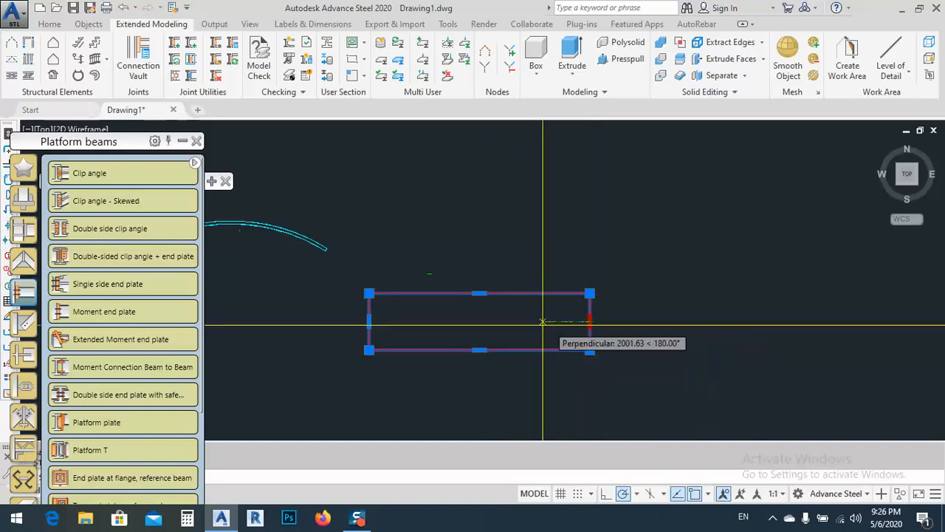
{"action": "left_click", "coordinate": [482, 321]}
- Move the red frame rectangle up so that it encloses the small green rectangle
{"action": "scroll", "coordinate": [465, 332], "scroll_direction": "up", "scroll_amount": 4}
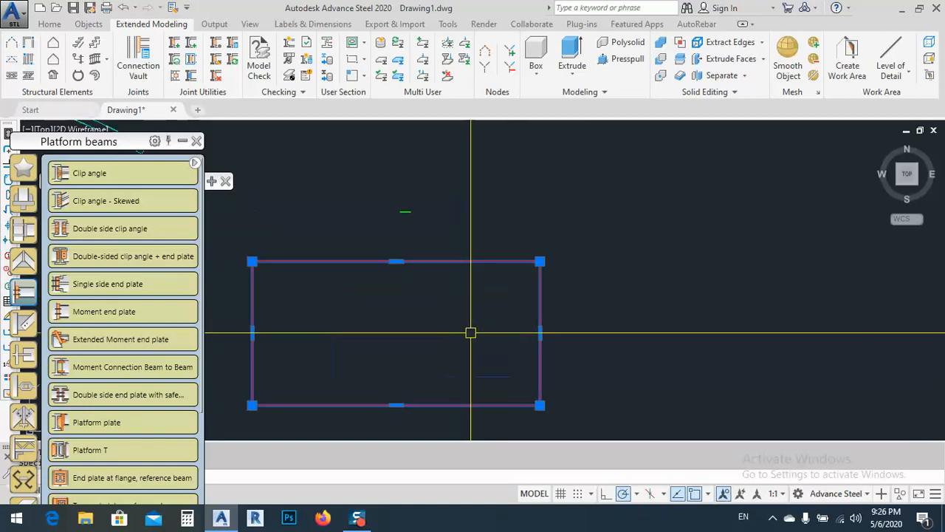
{"action": "type", "text": "m"}
{"action": "key", "text": "Return"}
{"action": "left_click", "coordinate": [463, 340]}
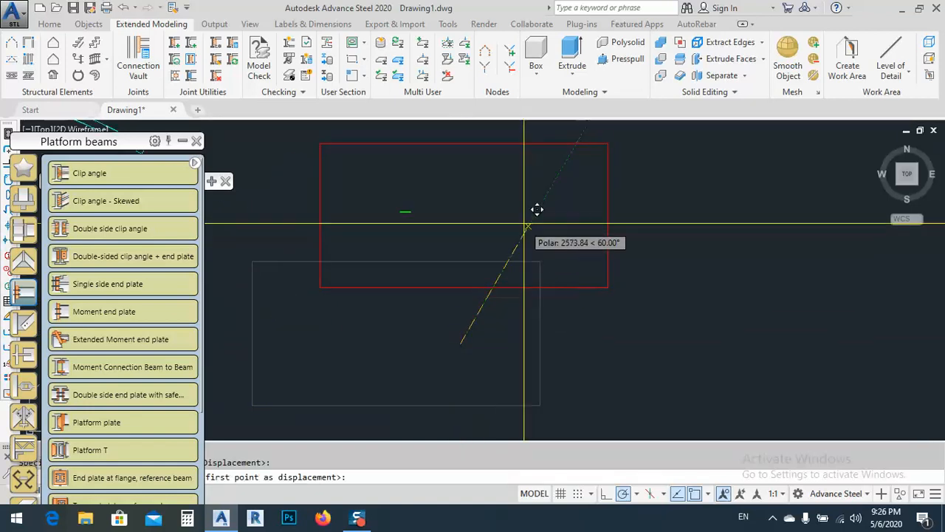
{"action": "middle_click_drag", "start_coordinate": [431, 229], "coordinate": [457, 279]}
{"action": "left_click", "coordinate": [638, 278]}
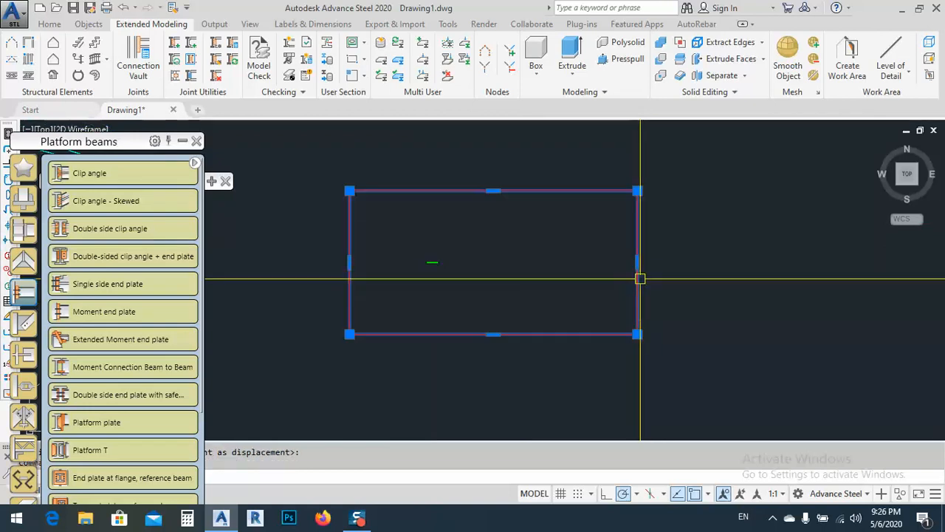
- Shrink the red frame further around the green rectangle by moving its right edge inward and its upper edge down
{"action": "left_click", "coordinate": [638, 262]}
{"action": "left_click", "coordinate": [496, 263]}
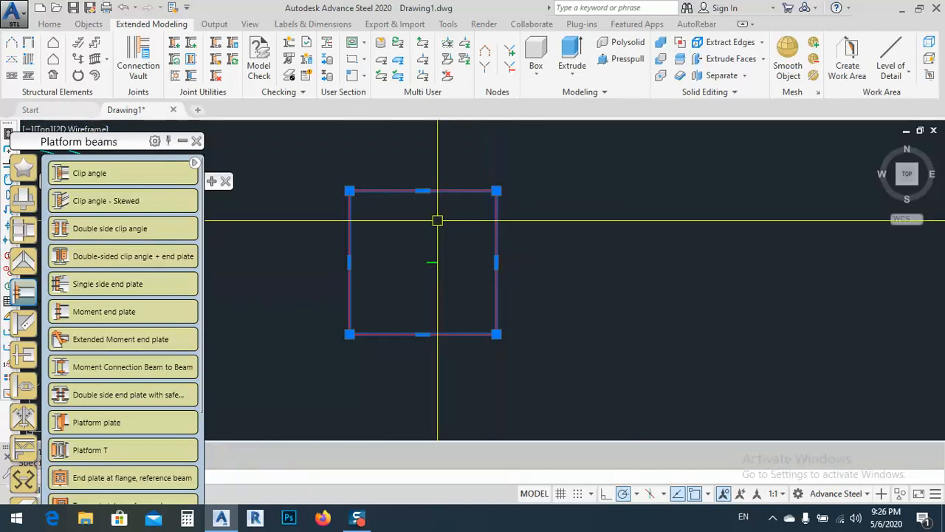
{"action": "left_click", "coordinate": [422, 191]}
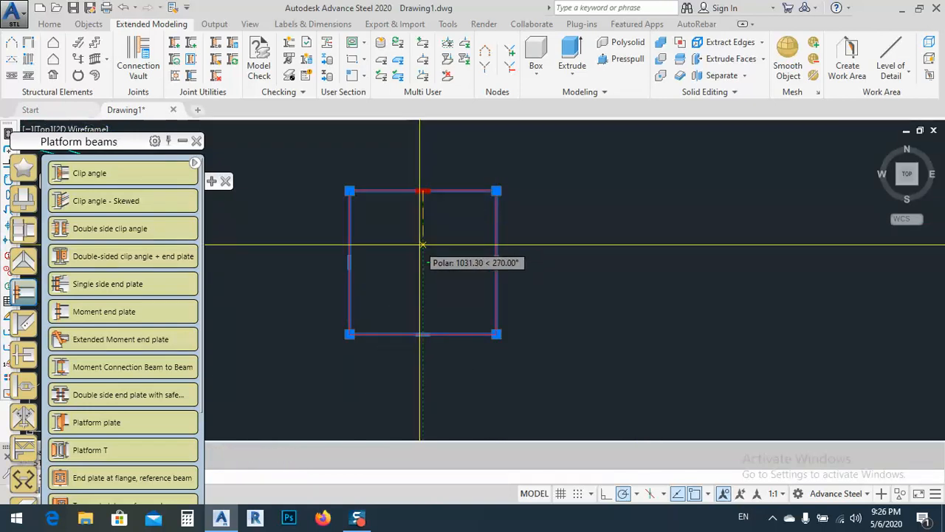
{"action": "left_click", "coordinate": [424, 244]}
{"action": "scroll", "coordinate": [446, 261], "scroll_direction": "up", "scroll_amount": 5}
{"action": "scroll", "coordinate": [522, 202], "scroll_direction": "down", "scroll_amount": 4}
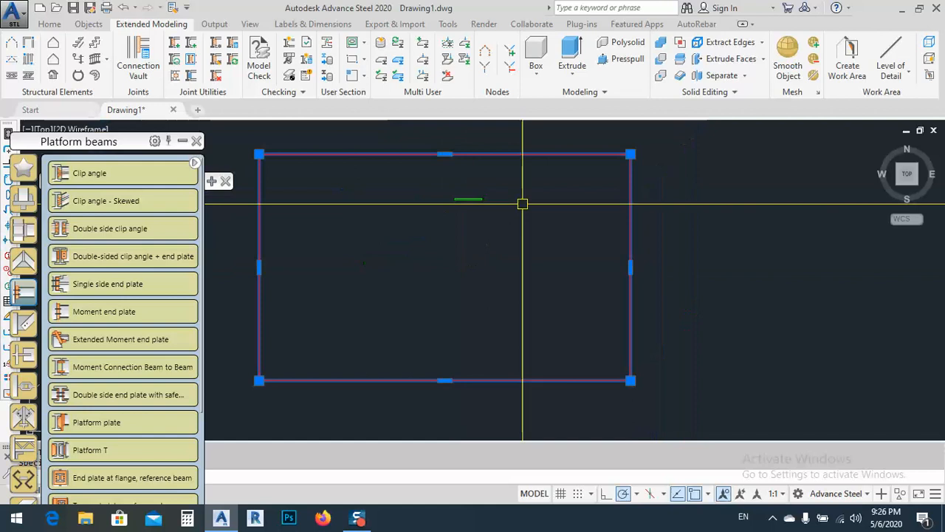
- Move the red frame up and to the right so that the green rectangle lies in its lower-left part
{"action": "type", "text": "m"}
{"action": "key", "text": "Return"}
{"action": "left_click", "coordinate": [539, 283]}
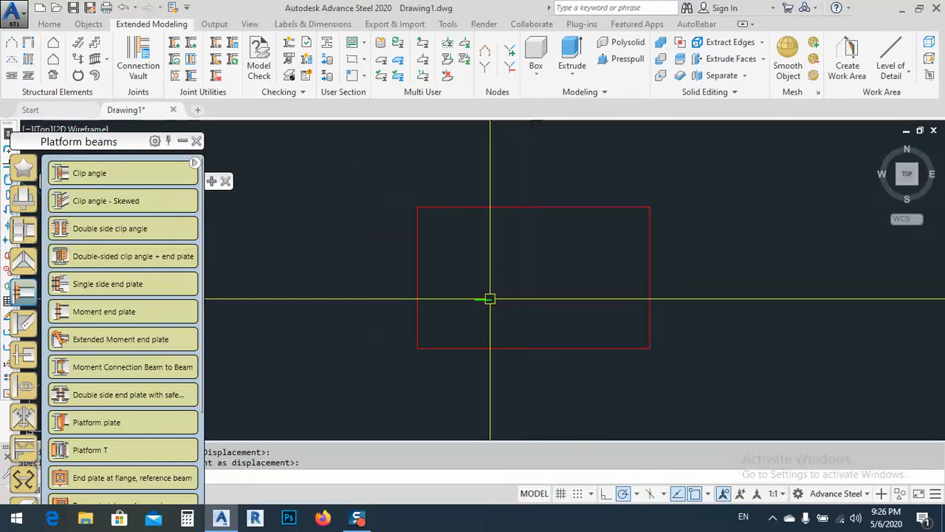
{"action": "scroll", "coordinate": [455, 313], "scroll_direction": "up", "scroll_amount": 3}
{"action": "scroll", "coordinate": [455, 313], "scroll_direction": "down", "scroll_amount": 4}
{"action": "scroll", "coordinate": [456, 316], "scroll_direction": "up", "scroll_amount": 2}
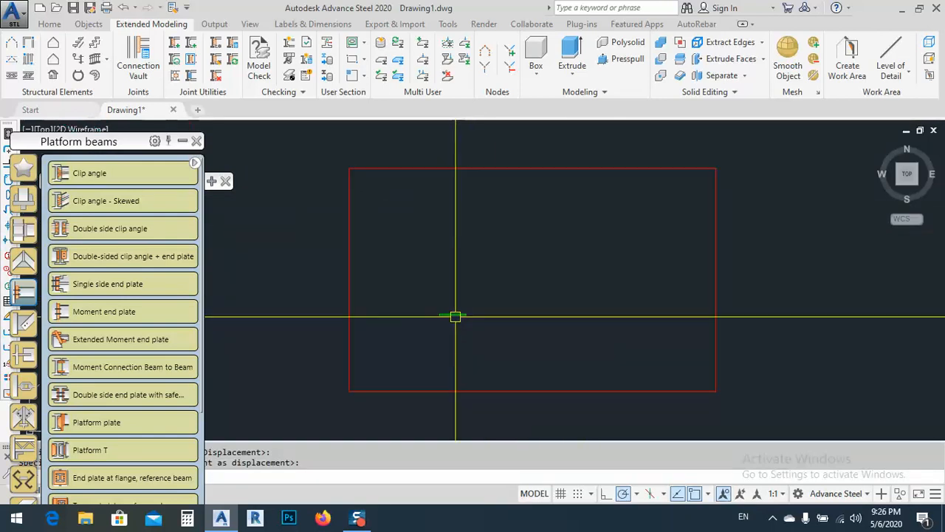
{"action": "scroll", "coordinate": [456, 316], "scroll_direction": "down", "scroll_amount": 4}
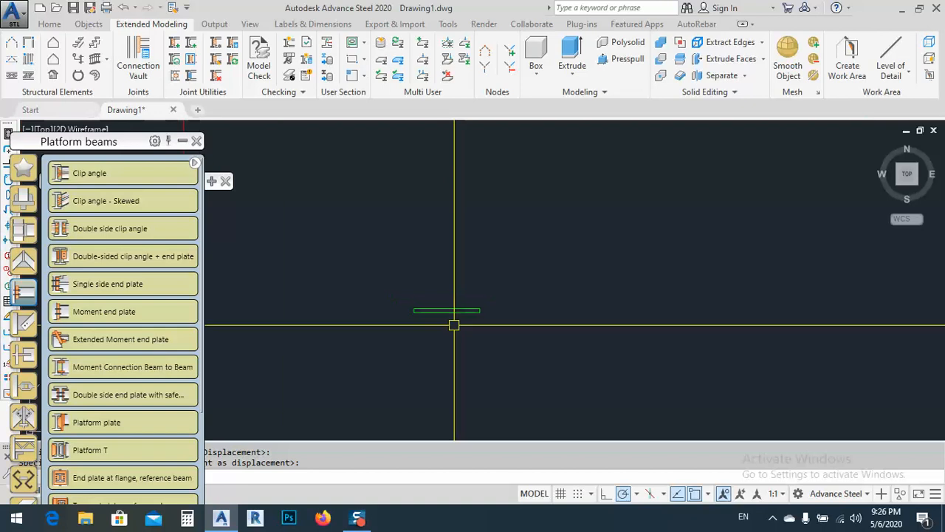
{"action": "scroll", "coordinate": [453, 316], "scroll_direction": "up", "scroll_amount": 4}
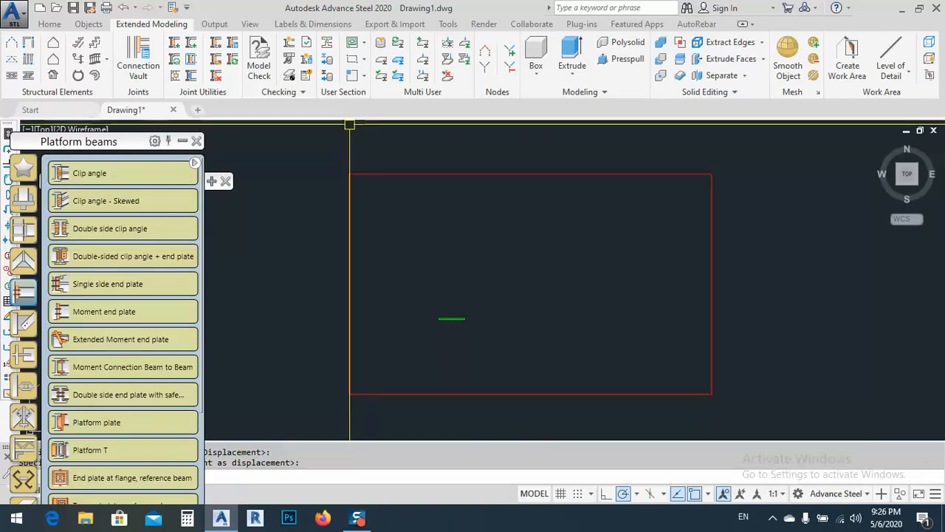
- Switch to the blue text layer for user sections and add the multiline text EP-curved inside the red frame
{"action": "left_click", "coordinate": [364, 45]}
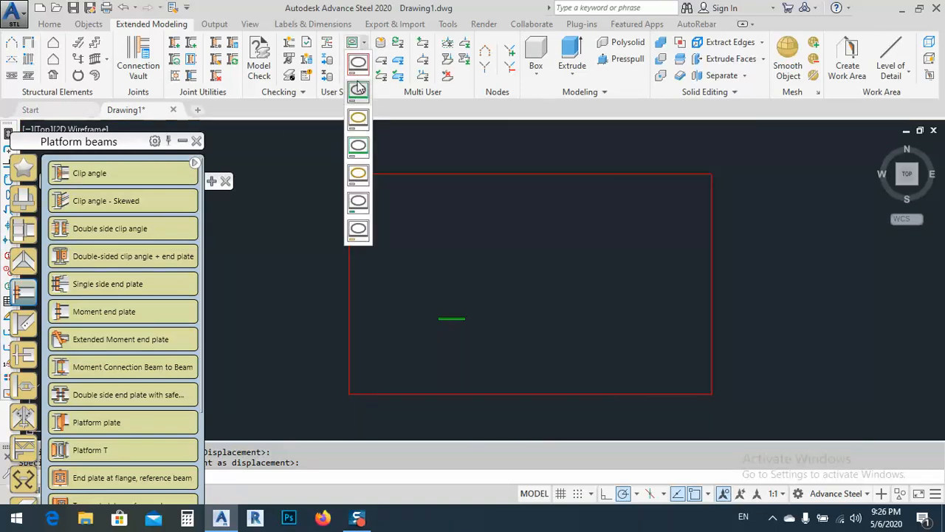
{"action": "left_click", "coordinate": [358, 228]}
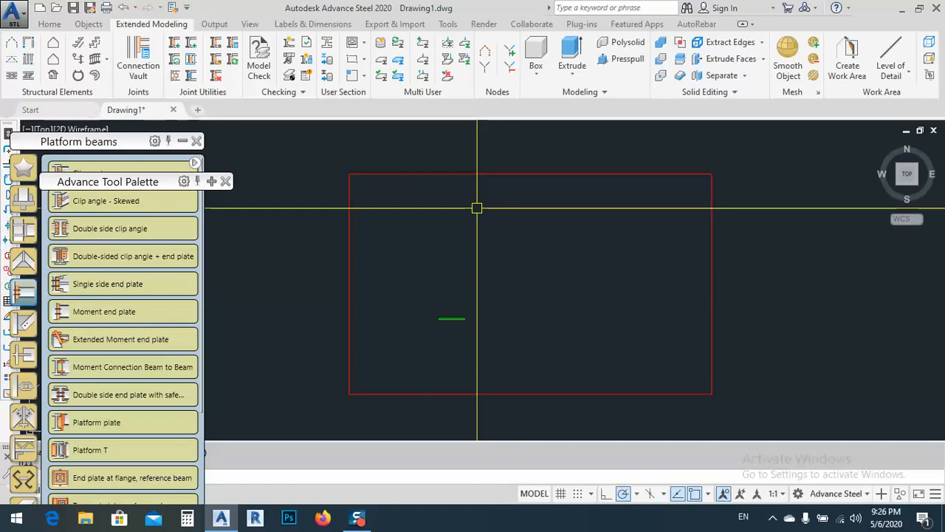
{"action": "left_click", "coordinate": [488, 236]}
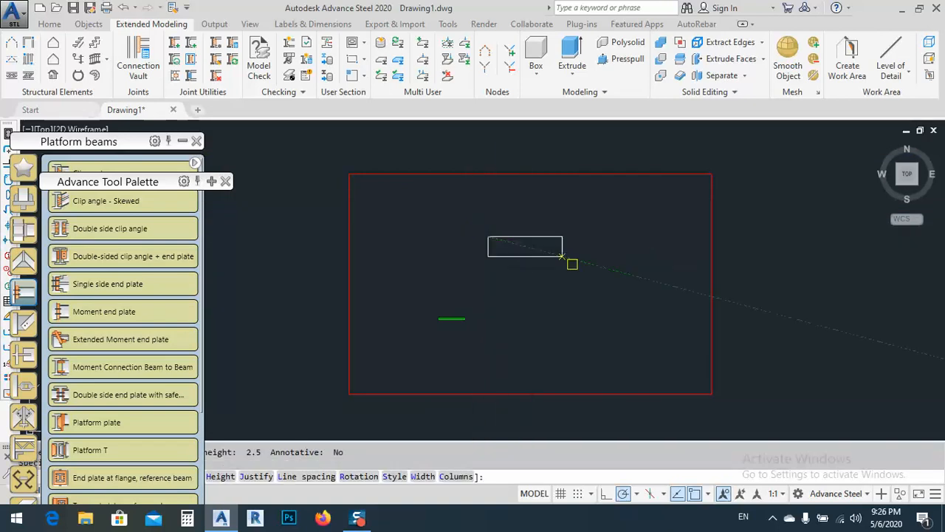
{"action": "left_click", "coordinate": [597, 272]}
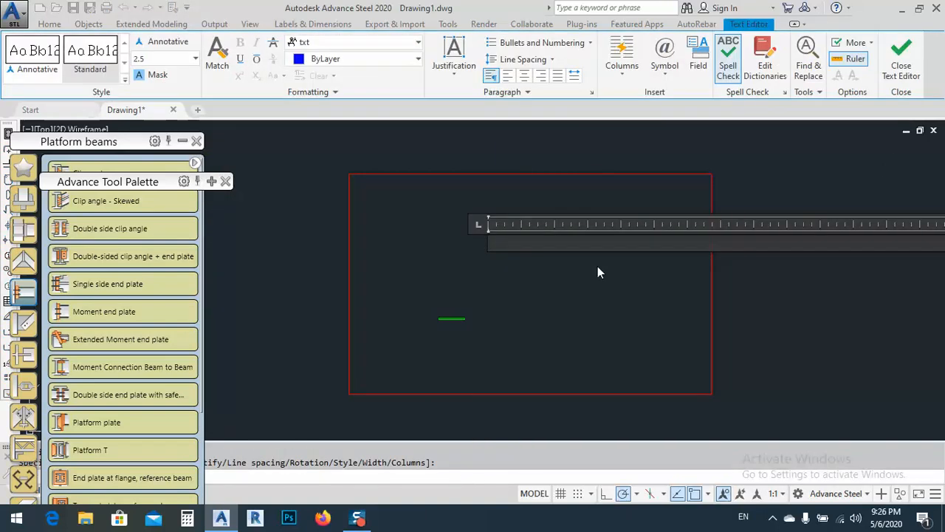
{"action": "type", "text": "EP-Custom"}
{"action": "left_click_drag", "start_coordinate": [580, 245], "coordinate": [525, 248]}
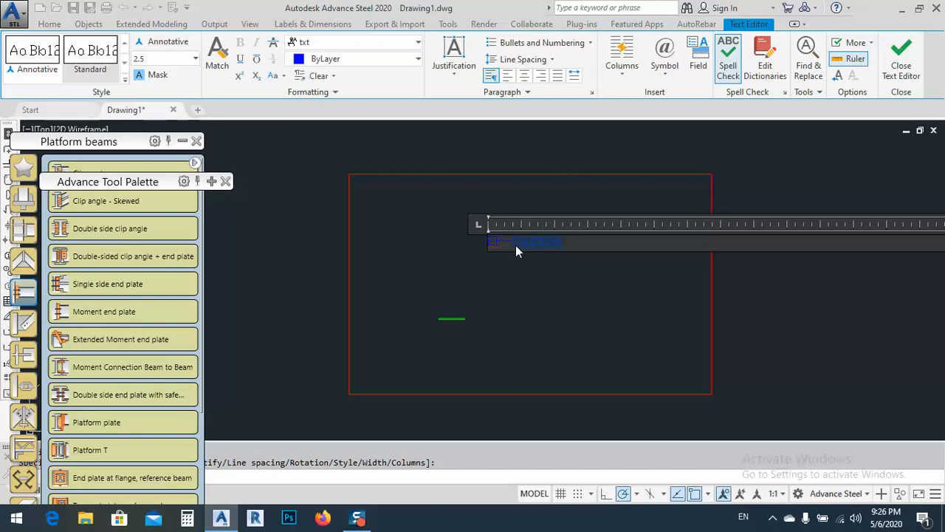
{"action": "type", "text": "urved"}
{"action": "left_click", "coordinate": [557, 287]}
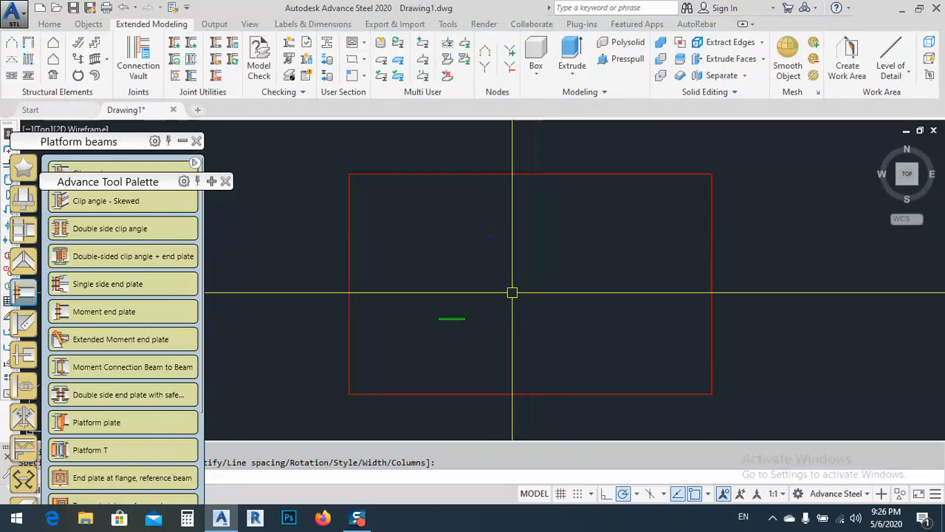
- Move the EP-curved text down close to the upper right end of the green rectangle
{"action": "left_click", "coordinate": [521, 205]}
{"action": "left_click", "coordinate": [480, 251]}
{"action": "type", "text": "m"}
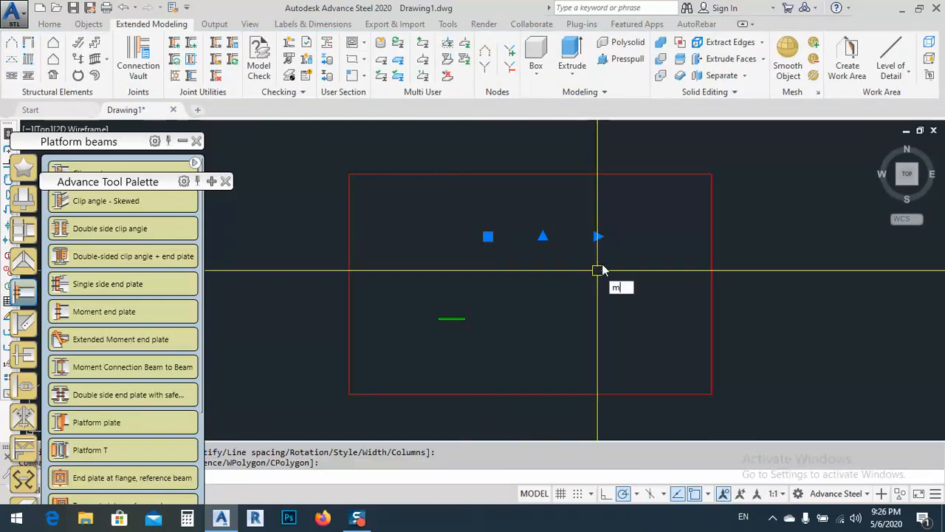
{"action": "key", "text": "space"}
{"action": "left_click", "coordinate": [630, 272]}
{"action": "left_click", "coordinate": [614, 345]}
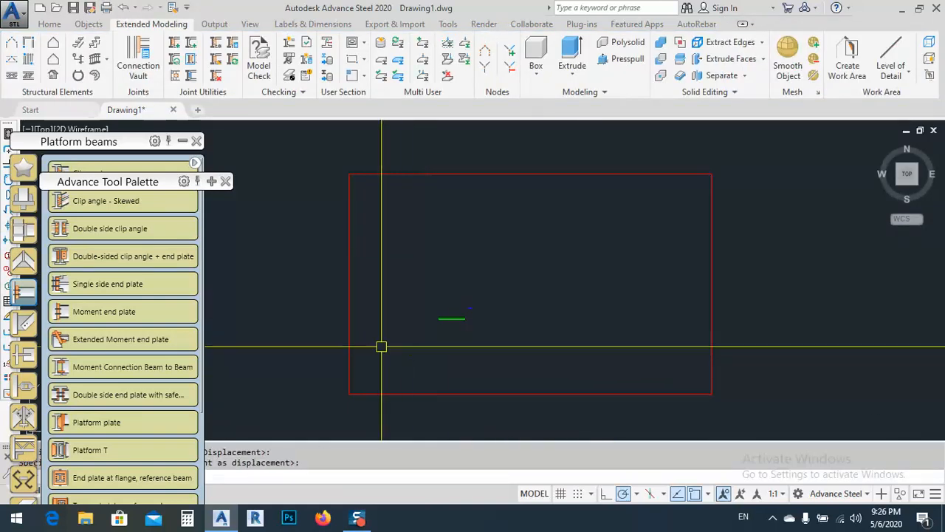
- Shrink the red frame closely around the green rectangle and its text by stretching all four edges inward
{"action": "left_click", "coordinate": [348, 282]}
{"action": "left_click", "coordinate": [348, 284]}
{"action": "left_click", "coordinate": [427, 284]}
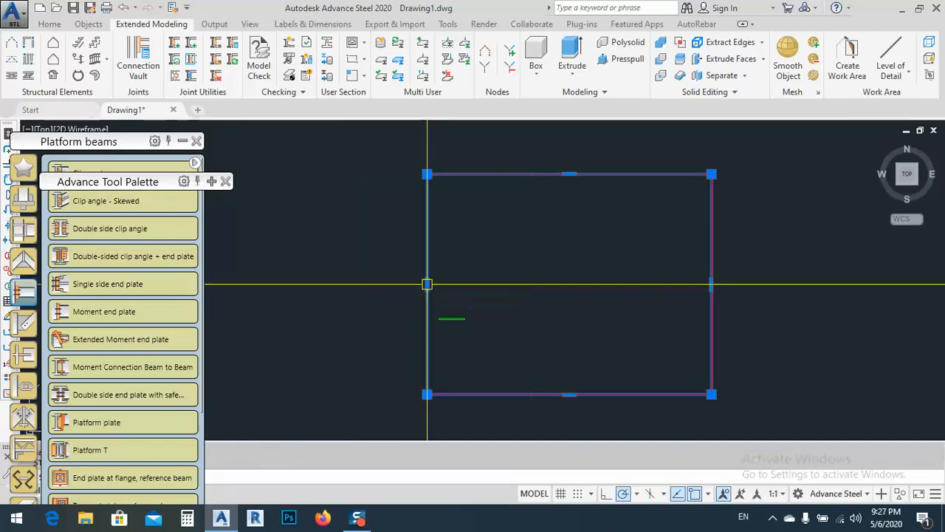
{"action": "left_click", "coordinate": [569, 394]}
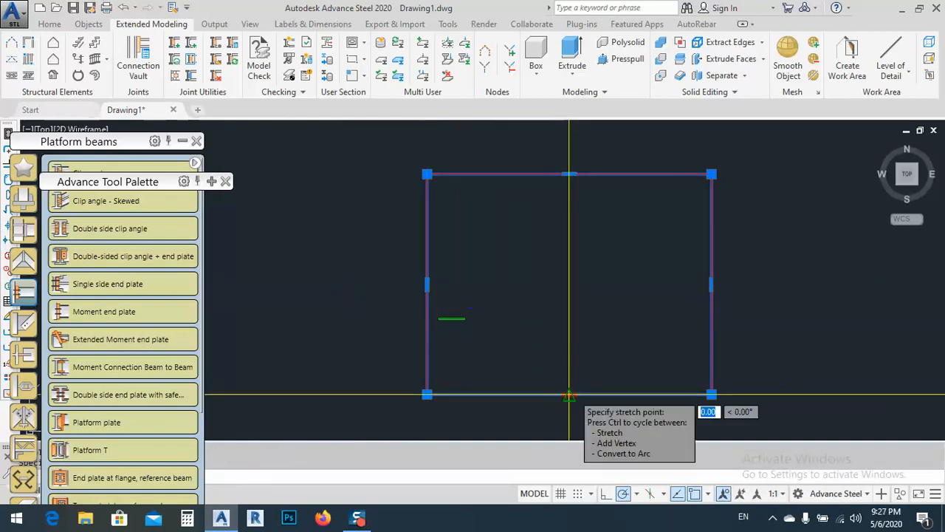
{"action": "left_click", "coordinate": [567, 334]}
{"action": "left_click", "coordinate": [567, 175]}
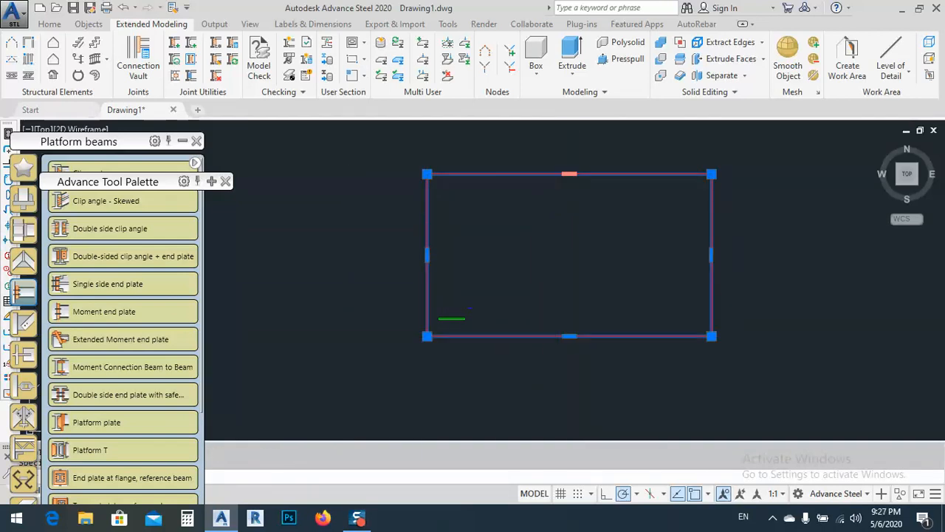
{"action": "left_click", "coordinate": [569, 291]}
{"action": "left_click", "coordinate": [711, 314]}
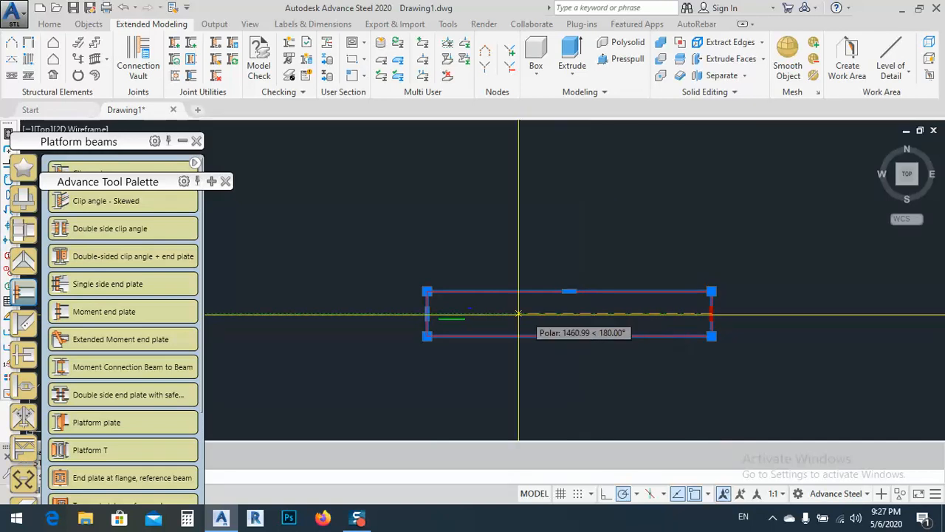
{"action": "left_click", "coordinate": [485, 316]}
{"action": "scroll", "coordinate": [460, 319], "scroll_direction": "up", "scroll_amount": 5}
{"action": "scroll", "coordinate": [460, 319], "scroll_direction": "up", "scroll_amount": 4}
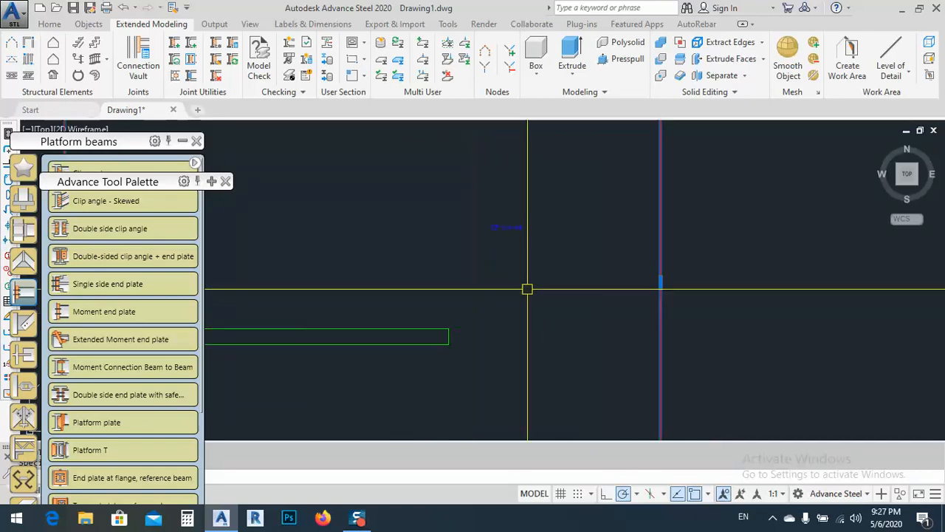
- Switch to the cyan text layer for user sections and add the multiline text F200x12 below the EP-curved text
{"action": "scroll", "coordinate": [546, 222], "scroll_direction": "down", "scroll_amount": 4}
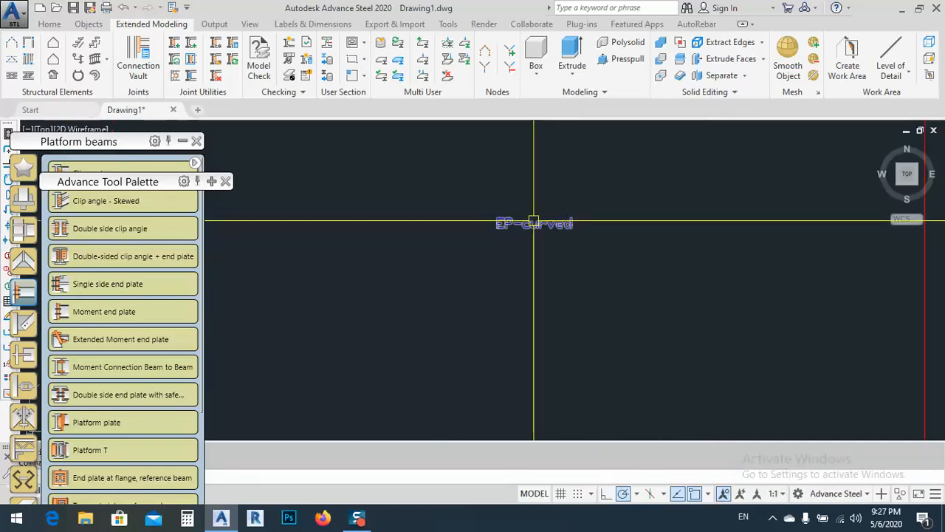
{"action": "middle_click_drag", "start_coordinate": [544, 251], "coordinate": [574, 271]}
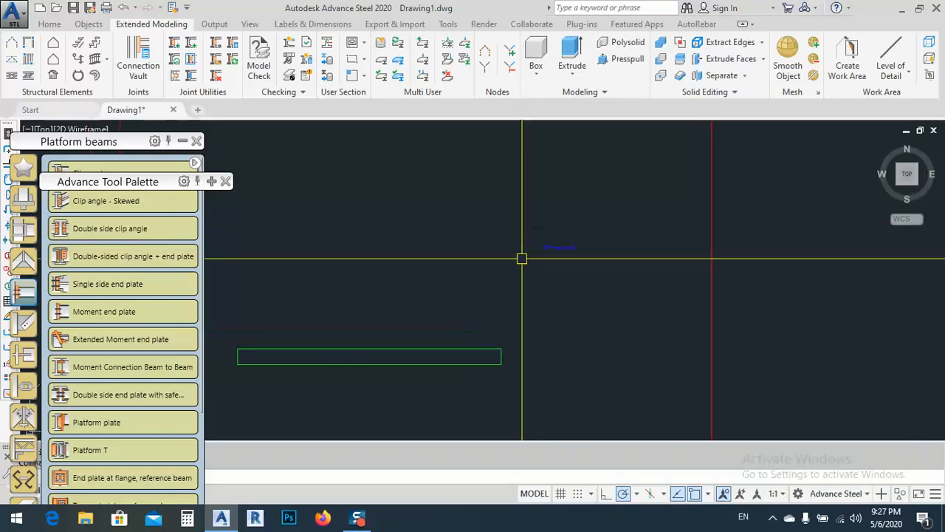
{"action": "mouse_move", "coordinate": [461, 329]}
{"action": "middle_mouse_down"}
{"action": "mouse_move", "coordinate": [467, 315]}
{"action": "mouse_move", "coordinate": [457, 310]}
{"action": "middle_mouse_up"}
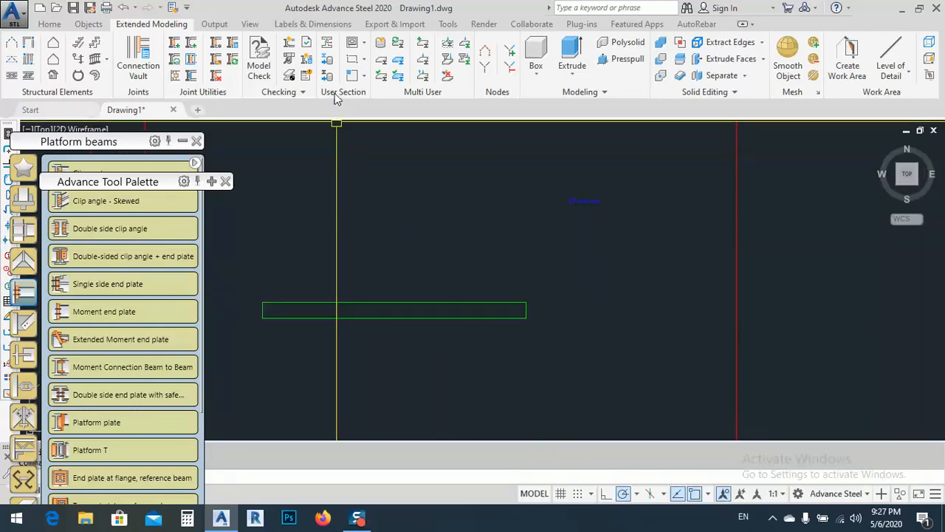
{"action": "left_click", "coordinate": [365, 45]}
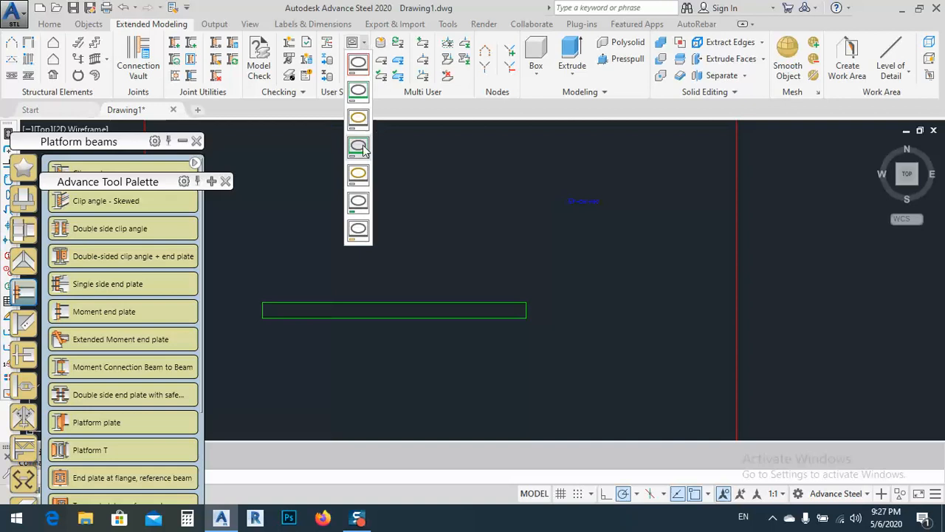
{"action": "left_click", "coordinate": [358, 233]}
{"action": "middle_click_drag", "start_coordinate": [539, 246], "coordinate": [518, 267]}
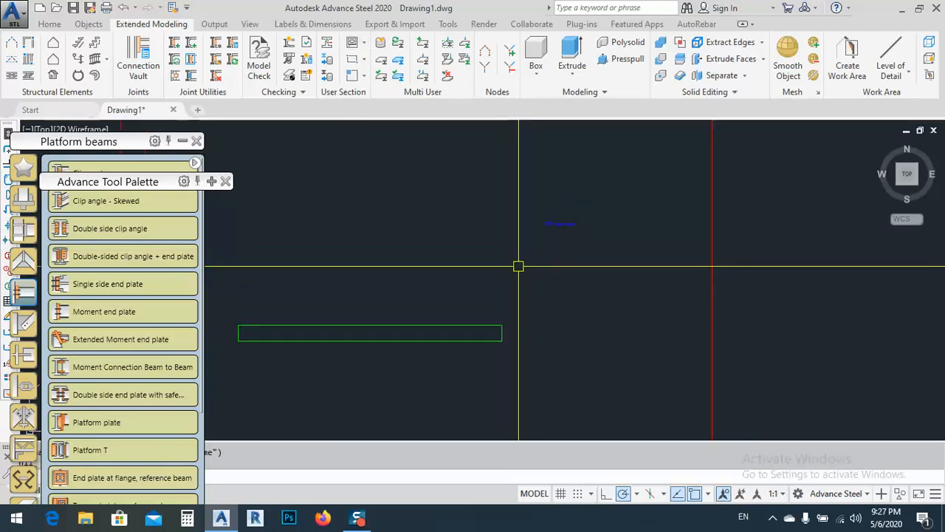
{"action": "type", "text": "t"}
{"action": "key", "text": "space"}
{"action": "left_click", "coordinate": [545, 257]}
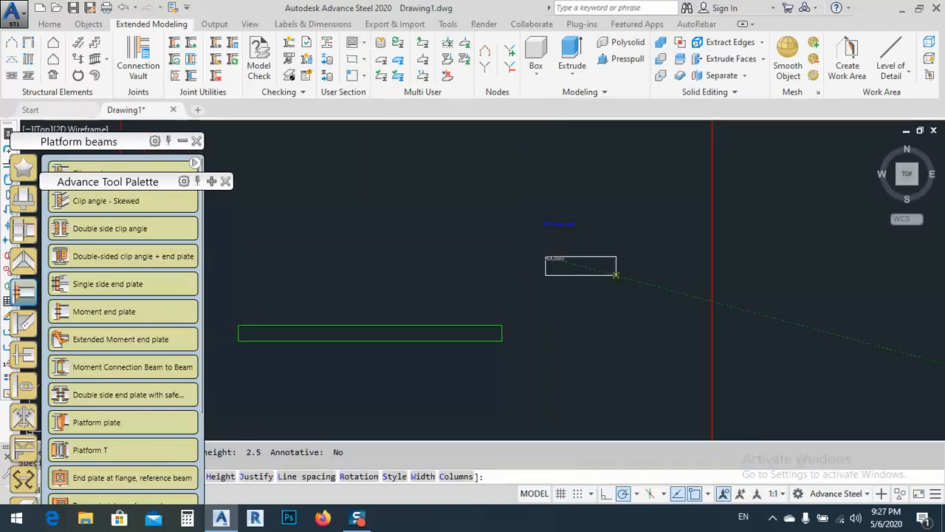
{"action": "left_click", "coordinate": [616, 274]}
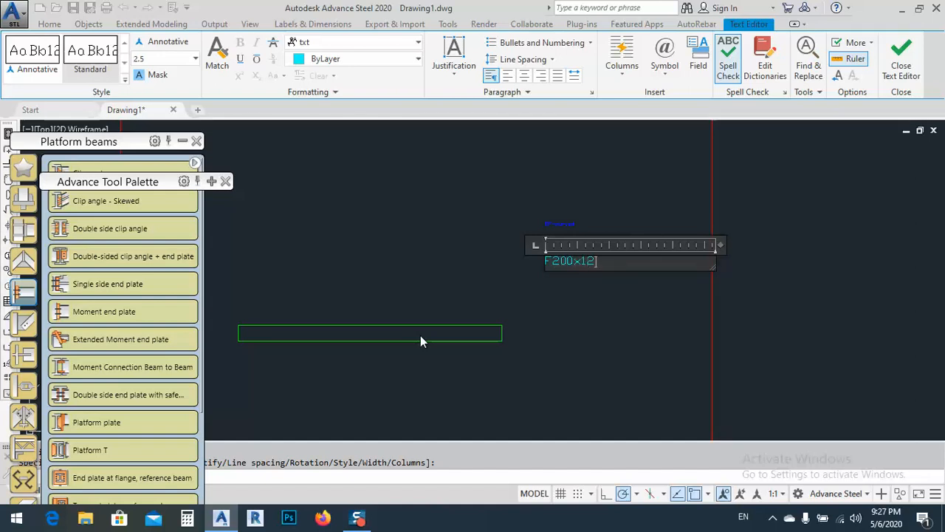
{"action": "left_click", "coordinate": [584, 314]}
- Move the F200x12 text up so that it sits directly beneath the EP-curved text
{"action": "scroll", "coordinate": [565, 273], "scroll_direction": "up", "scroll_amount": 4}
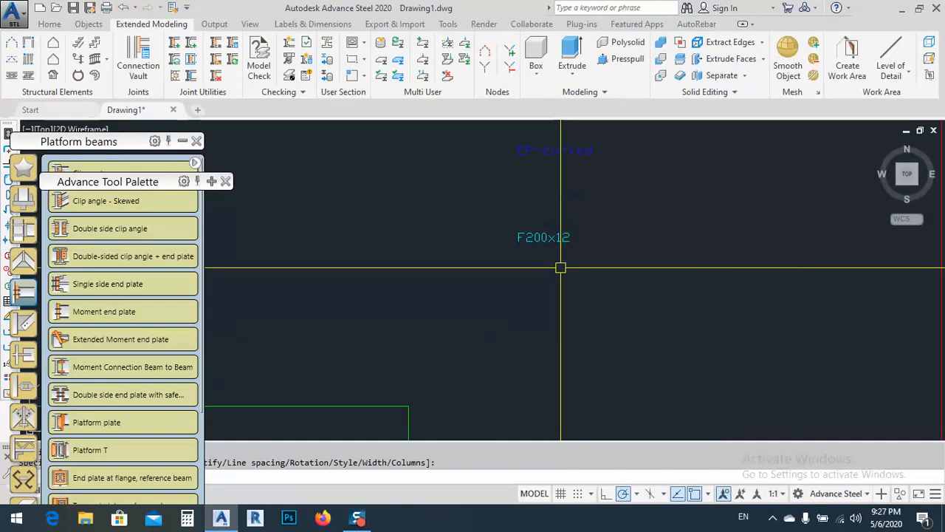
{"action": "middle_click_drag", "start_coordinate": [539, 237], "coordinate": [544, 280]}
{"action": "type", "text": "m"}
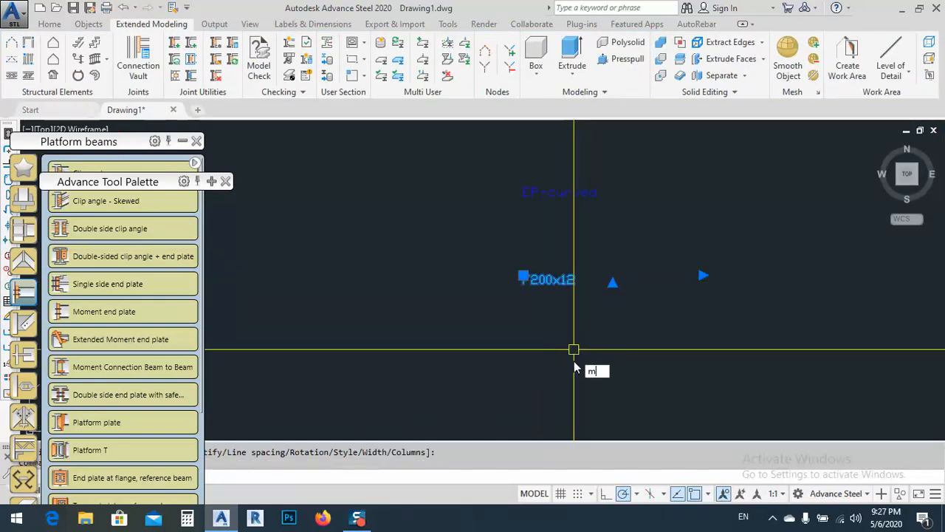
{"action": "key", "text": "space"}
{"action": "left_click", "coordinate": [575, 357]}
{"action": "left_click", "coordinate": [581, 306]}
{"action": "scroll", "coordinate": [544, 247], "scroll_direction": "down", "scroll_amount": 3}
{"action": "scroll", "coordinate": [566, 266], "scroll_direction": "down", "scroll_amount": 3}
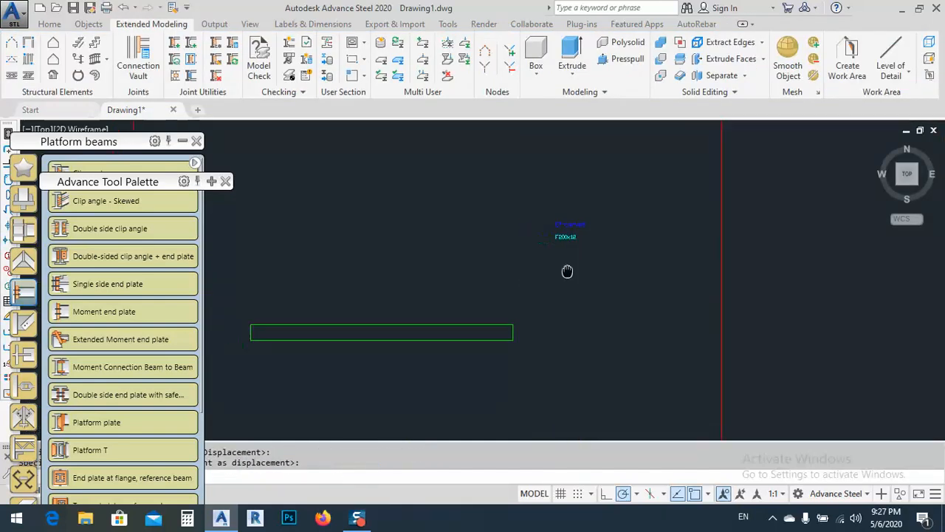
- Copy the red frame with its green rectangle and both texts to the right of the original
{"action": "scroll", "coordinate": [399, 222], "scroll_direction": "down", "scroll_amount": 3}
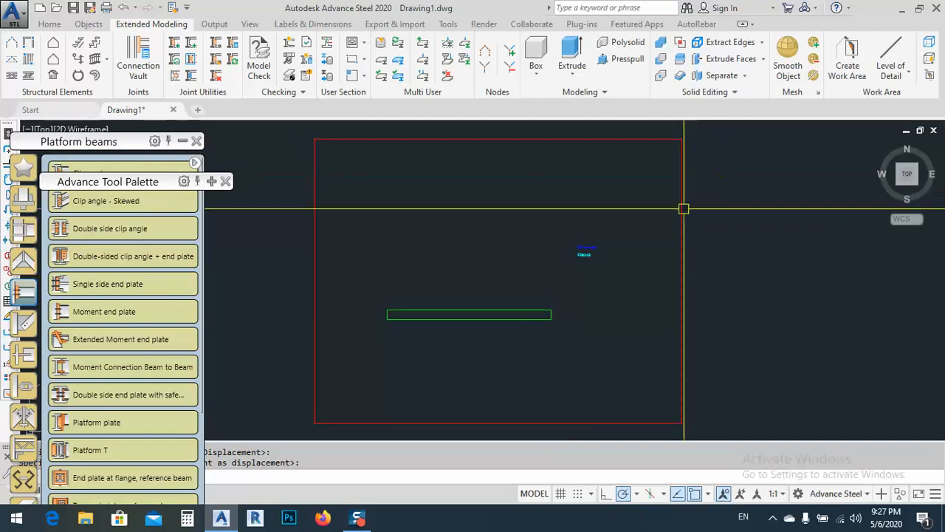
{"action": "left_click", "coordinate": [339, 167]}
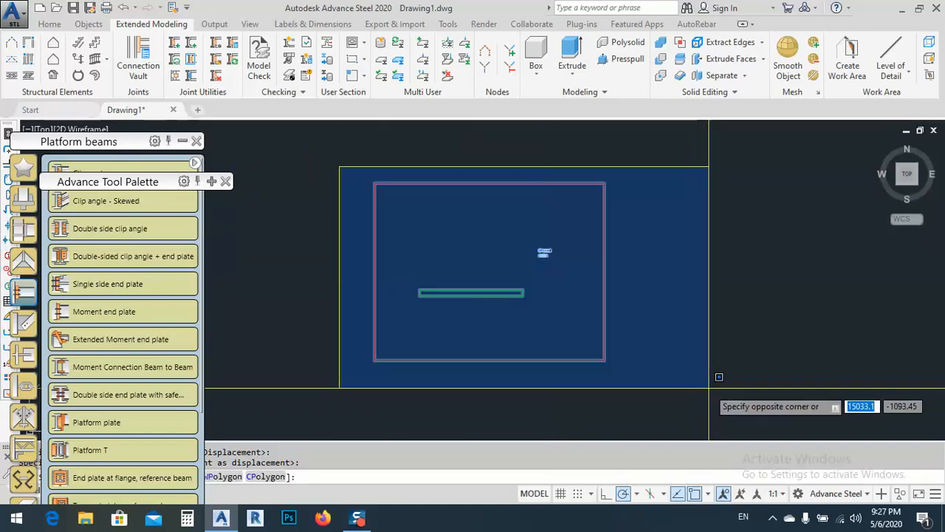
{"action": "left_click", "coordinate": [624, 390]}
{"action": "middle_click_drag", "start_coordinate": [624, 390], "coordinate": [577, 366]}
{"action": "type", "text": "c"}
{"action": "key", "text": "Return"}
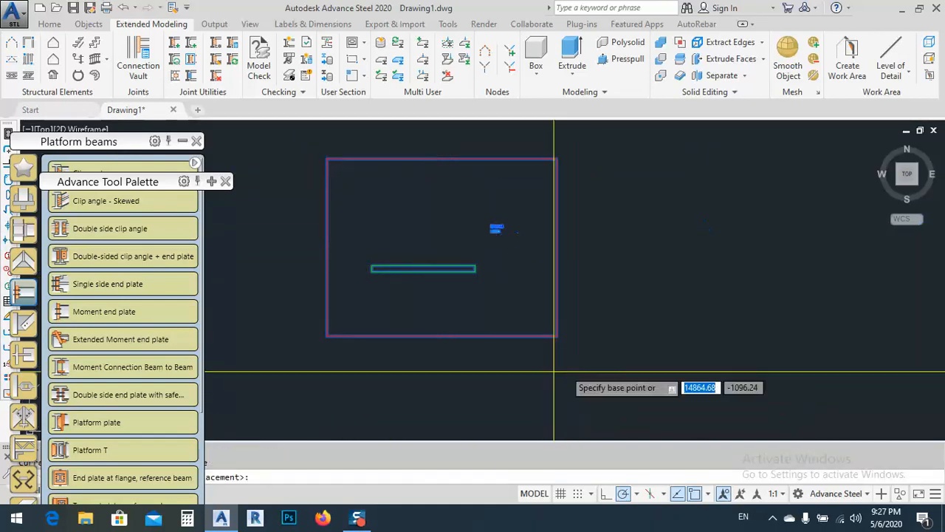
{"action": "left_click", "coordinate": [451, 324]}
{"action": "left_click", "coordinate": [771, 323]}
{"action": "key", "text": "Escape"}
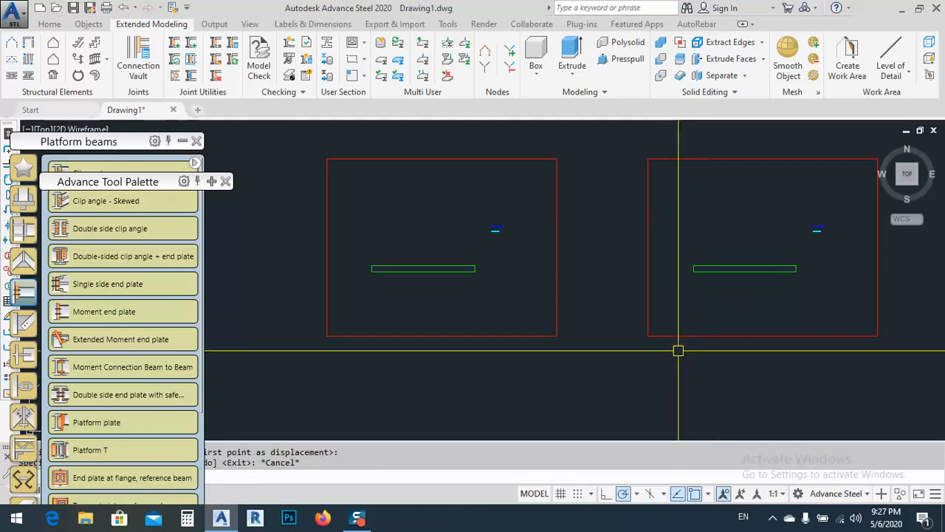
- Rotate the green rectangle in the copied frame by 270° about its right end so that it stands upright
{"action": "middle_click_drag", "start_coordinate": [677, 347], "coordinate": [563, 375]}
{"action": "left_click", "coordinate": [613, 296]}
{"action": "middle_click_drag", "start_coordinate": [618, 274], "coordinate": [583, 284]}
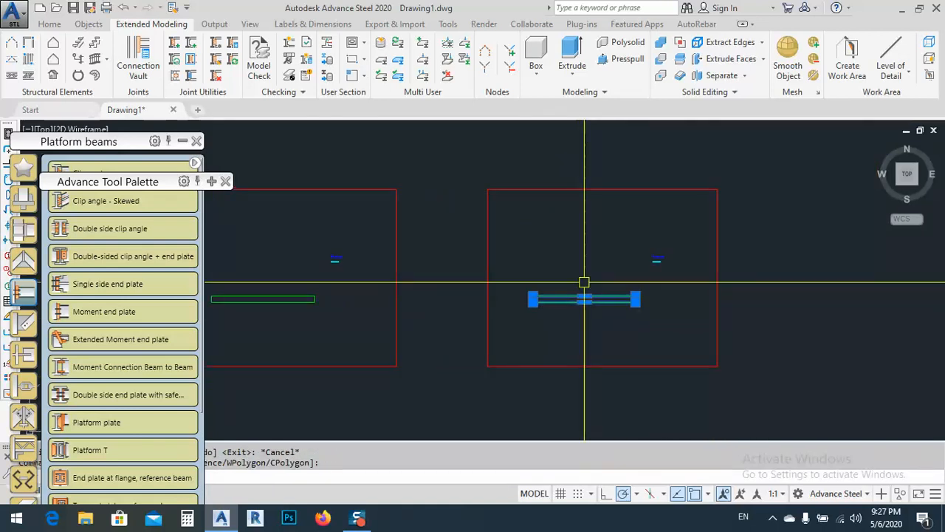
{"action": "scroll", "coordinate": [611, 307], "scroll_direction": "up", "scroll_amount": 3}
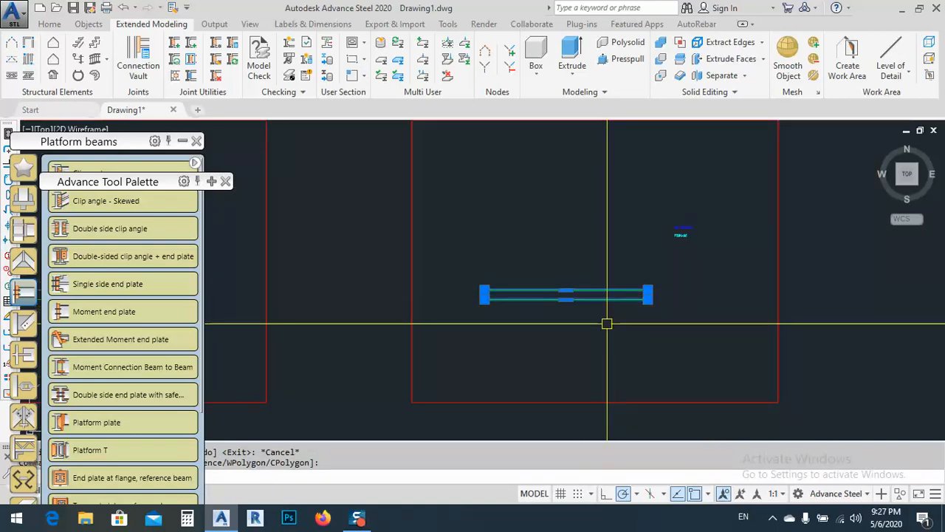
{"action": "type", "text": "o"}
{"action": "key", "text": "Return"}
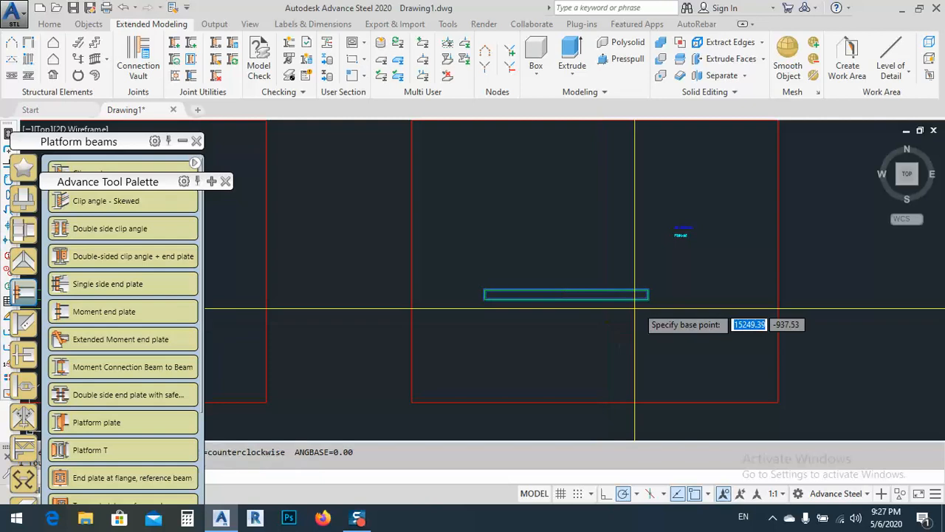
{"action": "left_click", "coordinate": [648, 296]}
{"action": "left_click", "coordinate": [644, 338]}
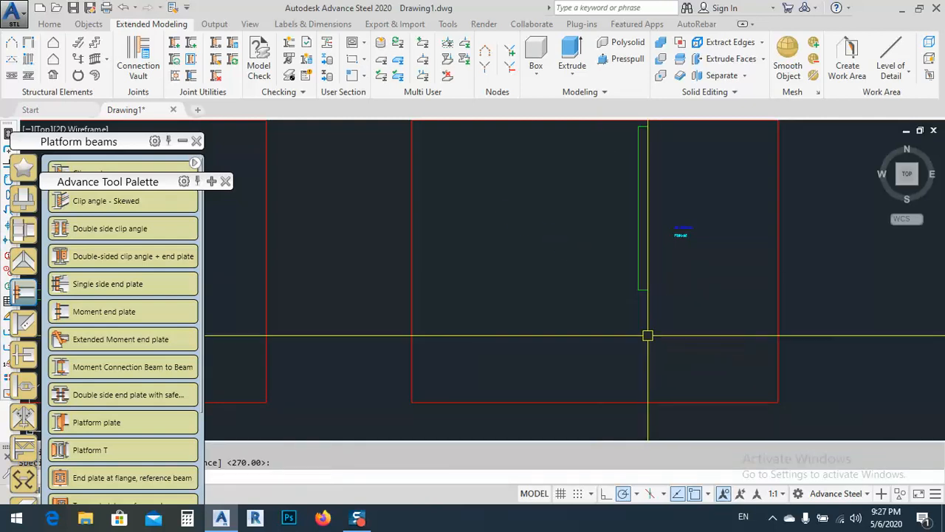
- Move the upright green rectangle in the copied frame to the left, away from the texts
{"action": "middle_click_drag", "start_coordinate": [664, 293], "coordinate": [667, 355]}
{"action": "left_click", "coordinate": [659, 309]}
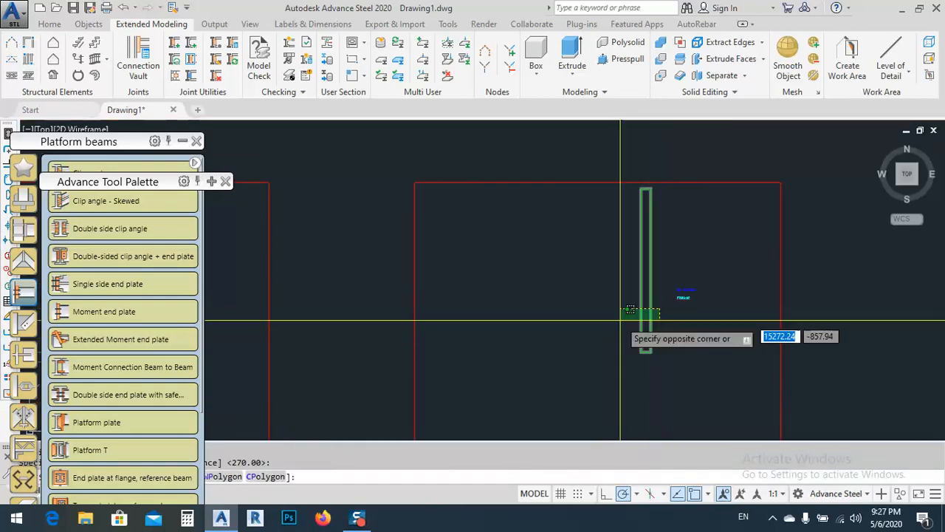
{"action": "left_click", "coordinate": [584, 323]}
{"action": "middle_click_drag", "start_coordinate": [585, 326], "coordinate": [597, 275]}
{"action": "type", "text": "m"}
{"action": "key", "text": "Return"}
{"action": "left_click", "coordinate": [599, 235]}
{"action": "left_click", "coordinate": [547, 283]}
- Add an aligned dimension to the long side of the upright rectangle
{"action": "type", "text": "dal"}
{"action": "key", "text": "Return"}
{"action": "key", "text": "Return"}
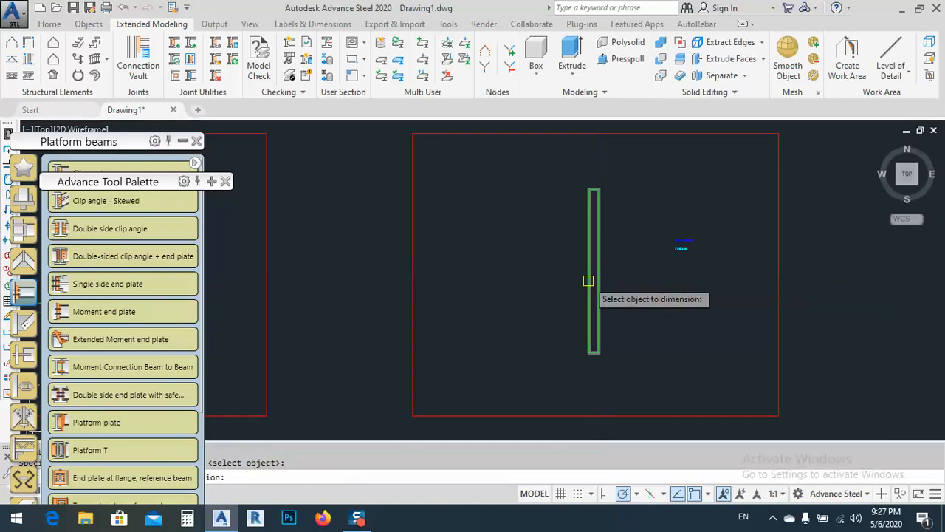
{"action": "left_click", "coordinate": [589, 281]}
{"action": "left_click", "coordinate": [554, 272]}
{"action": "scroll", "coordinate": [555, 272], "scroll_direction": "up", "scroll_amount": 6}
{"action": "scroll", "coordinate": [529, 299], "scroll_direction": "down", "scroll_amount": 5}
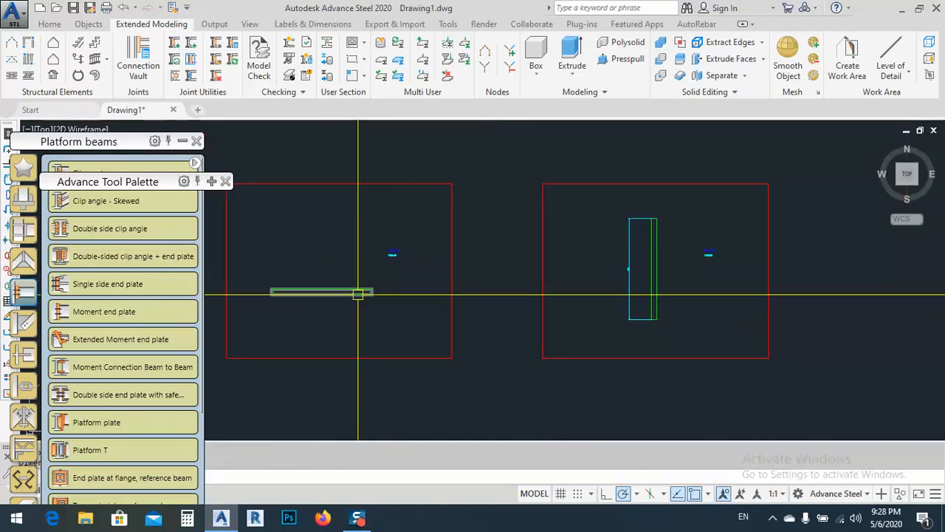
- Narrow the upright rectangle to 8 mm thick by stretching its right long edge inward
{"action": "scroll", "coordinate": [662, 260], "scroll_direction": "up", "scroll_amount": 5}
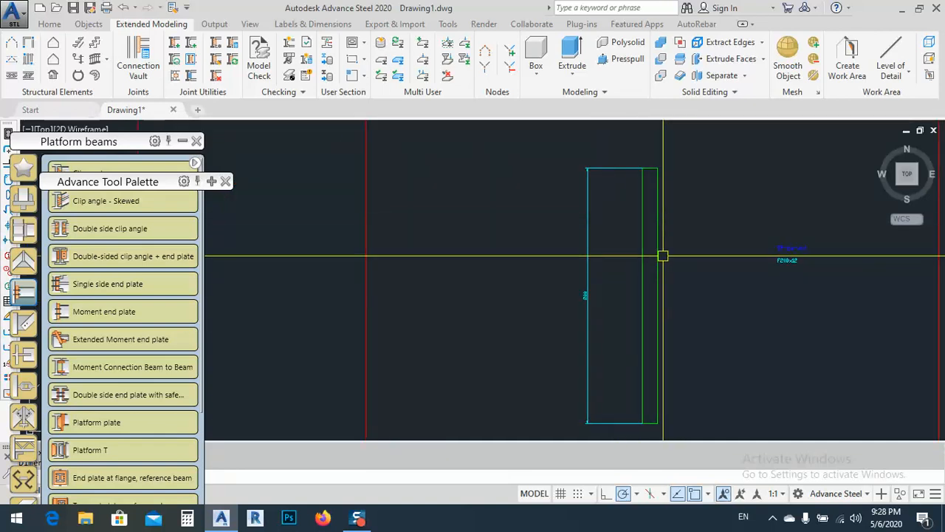
{"action": "scroll", "coordinate": [661, 295], "scroll_direction": "up", "scroll_amount": 4}
{"action": "left_click", "coordinate": [646, 336]}
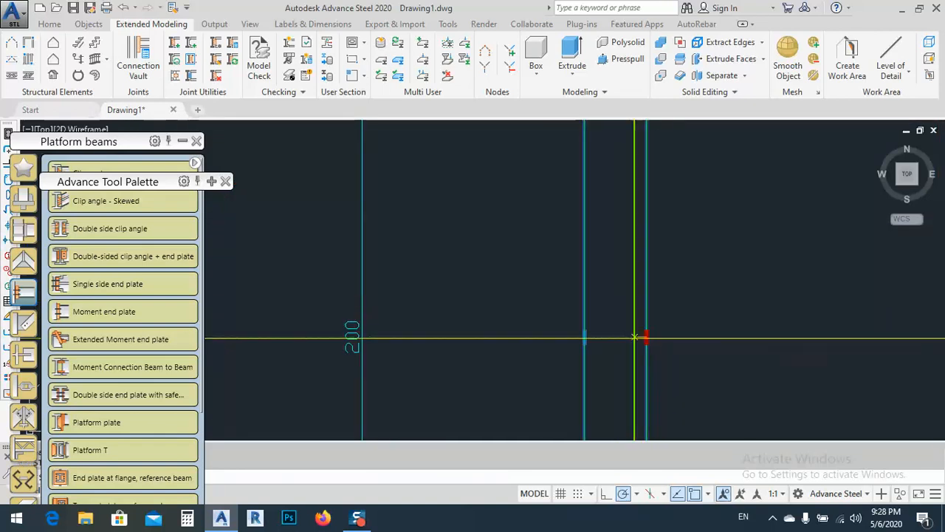
{"action": "left_click", "coordinate": [627, 336]}
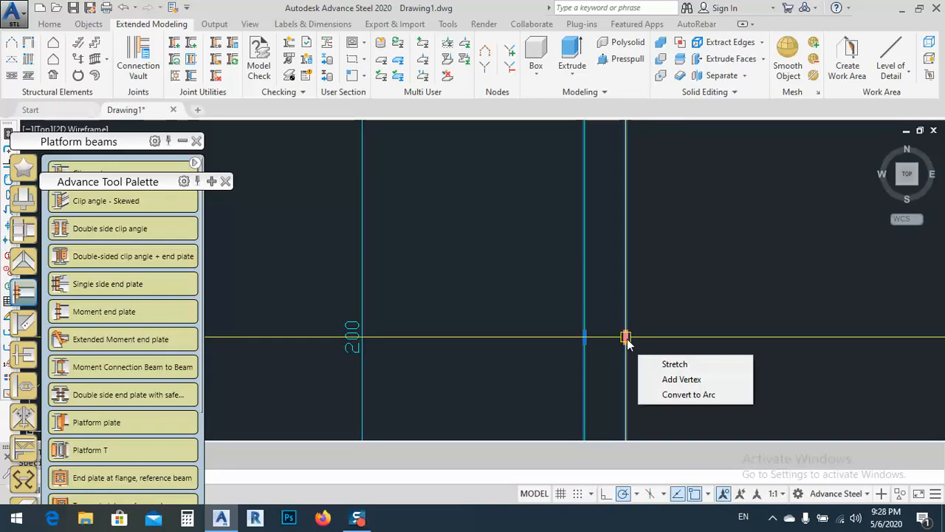
{"action": "scroll", "coordinate": [595, 326], "scroll_direction": "down", "scroll_amount": 3}
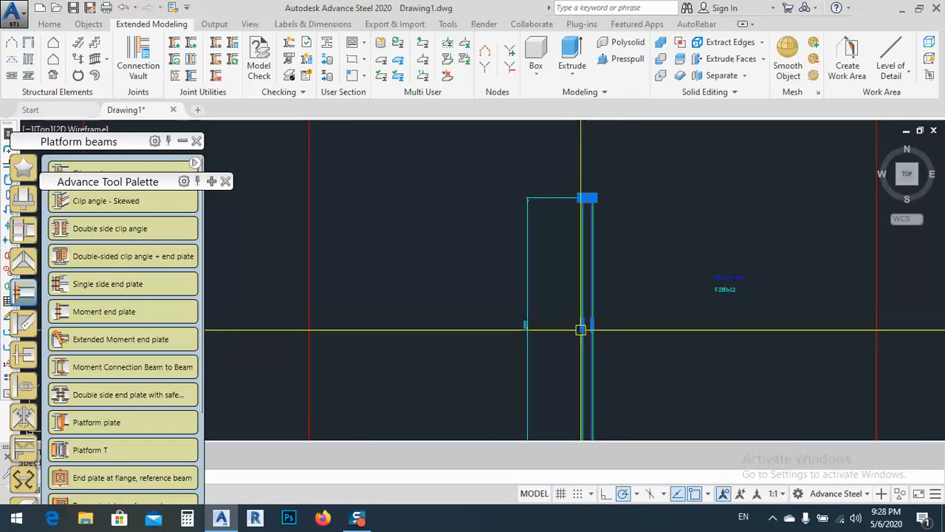
- Change the F200x12 text in the copied frame to W200x8
{"action": "scroll", "coordinate": [723, 303], "scroll_direction": "up", "scroll_amount": 5}
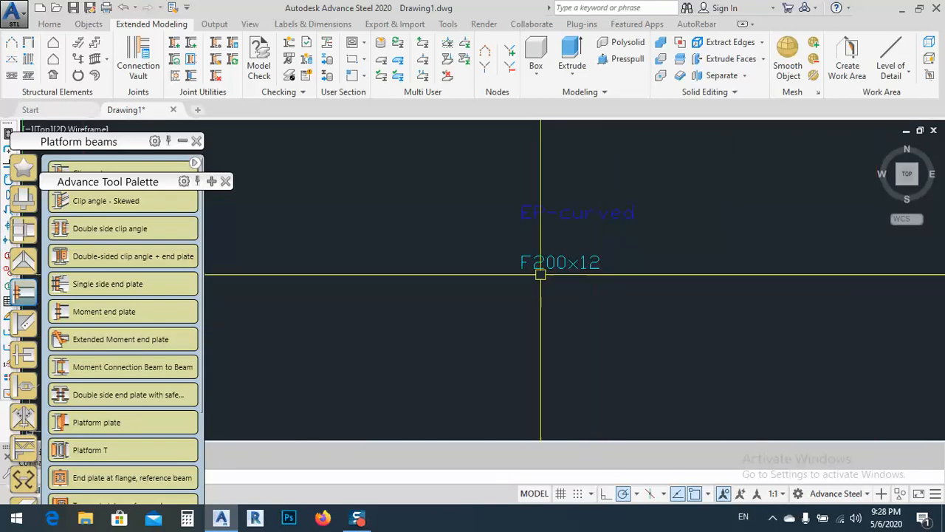
{"action": "double_click", "coordinate": [527, 261]}
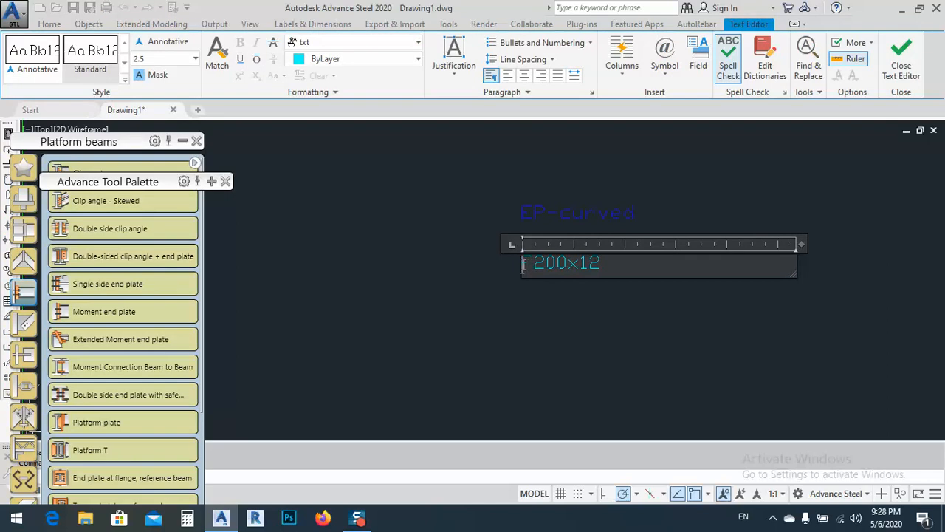
{"action": "left_click_drag", "start_coordinate": [509, 269], "coordinate": [518, 265]}
{"action": "type", "text": "W"}
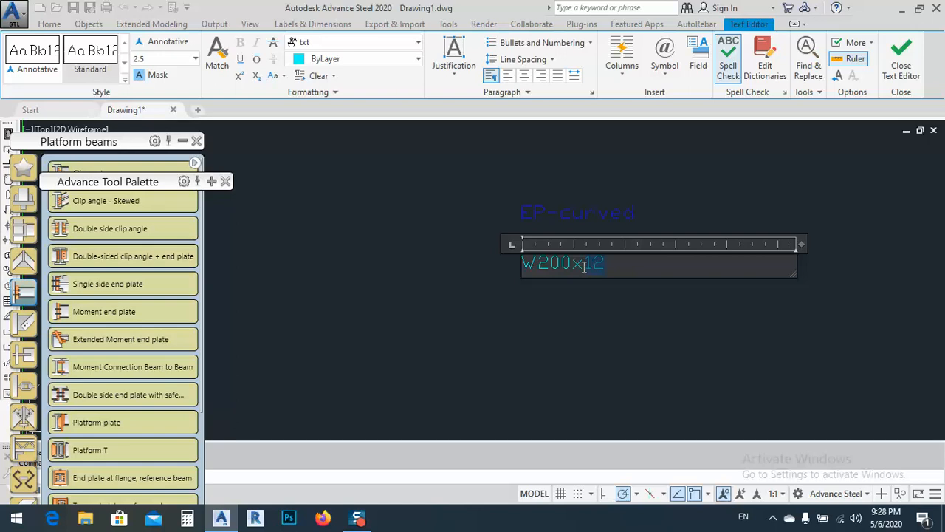
{"action": "left_click", "coordinate": [487, 287]}
- Generate the EP-curved user sections W200x8 and F200x12 from the two drawn frames
{"action": "scroll", "coordinate": [528, 258], "scroll_direction": "down", "scroll_amount": 5}
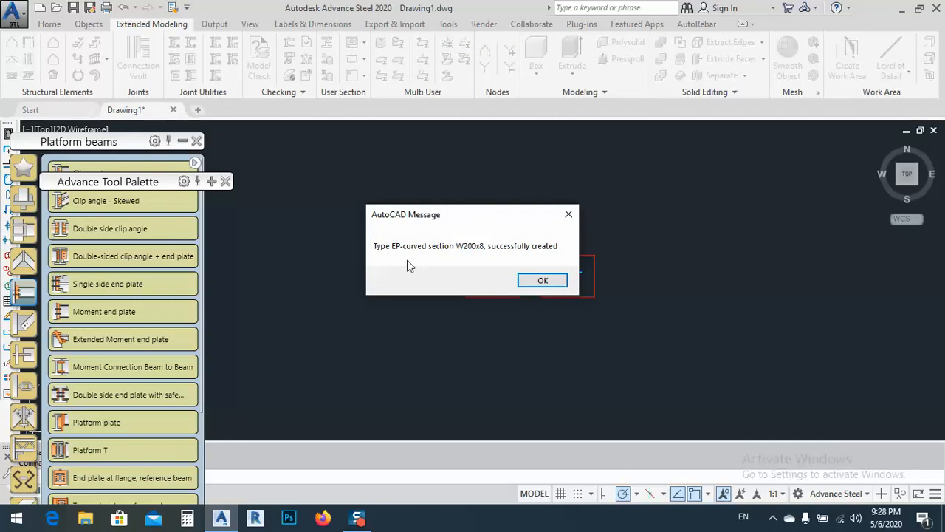
{"action": "left_click", "coordinate": [528, 281]}
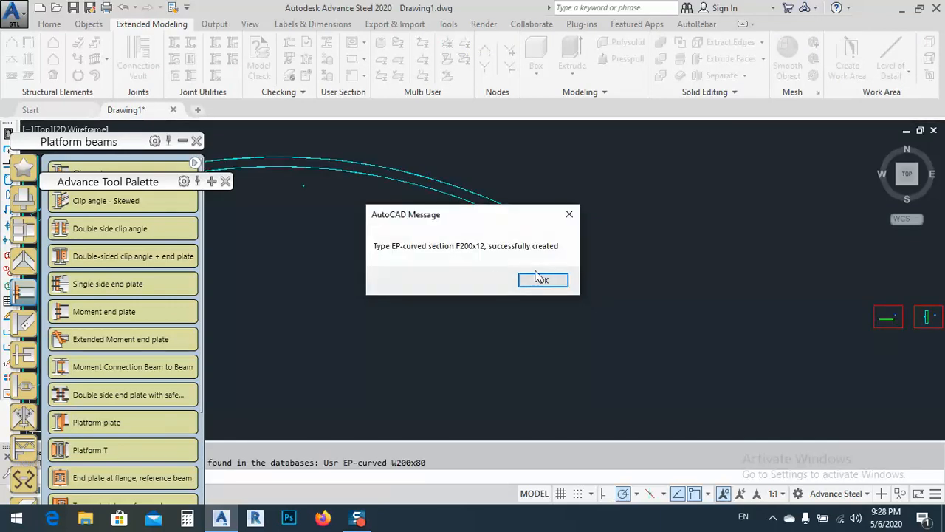
{"action": "left_click", "coordinate": [539, 281]}
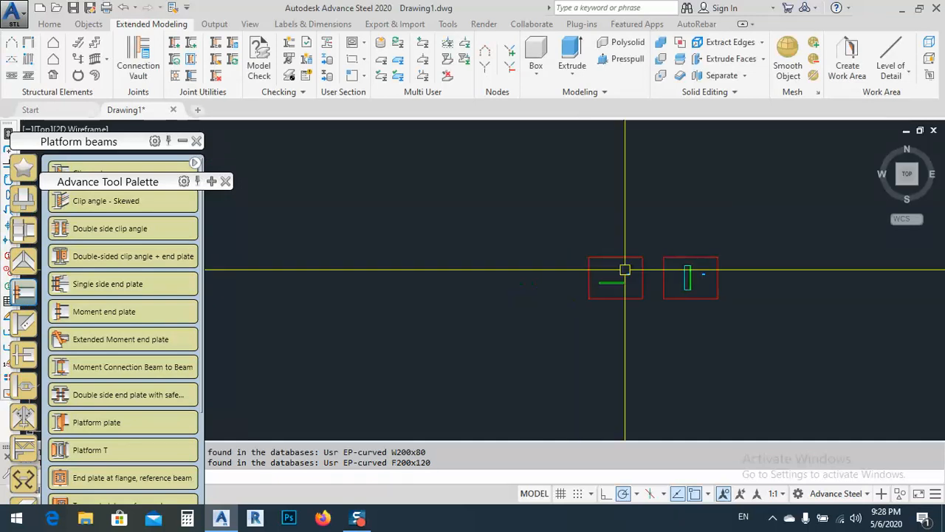
- Orbit the straight beam and curved plate into a 3D view and set the visual style to Conceptual
{"action": "middle_click_drag", "start_coordinate": [400, 291], "coordinate": [611, 292]}
{"action": "middle_click_drag", "start_coordinate": [432, 265], "coordinate": [511, 298]}
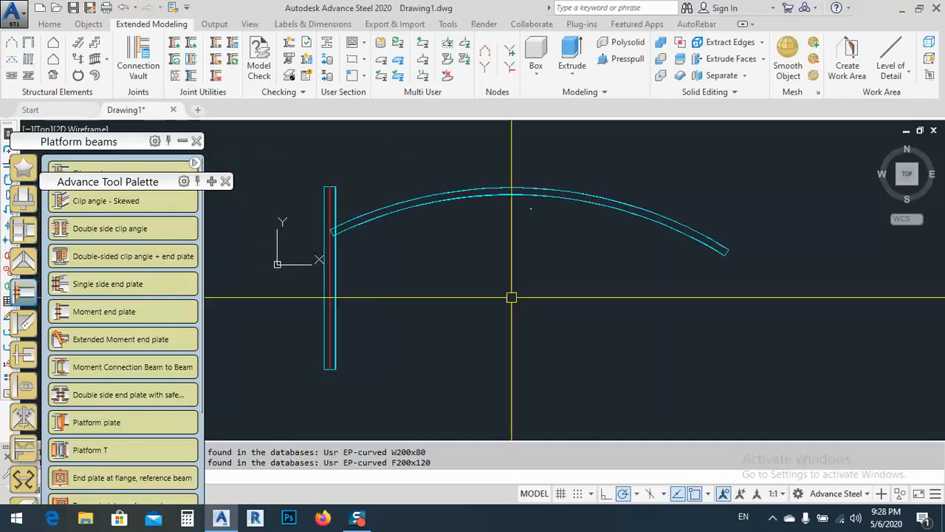
{"action": "middle_click_drag", "start_coordinate": [349, 230], "coordinate": [542, 216]}
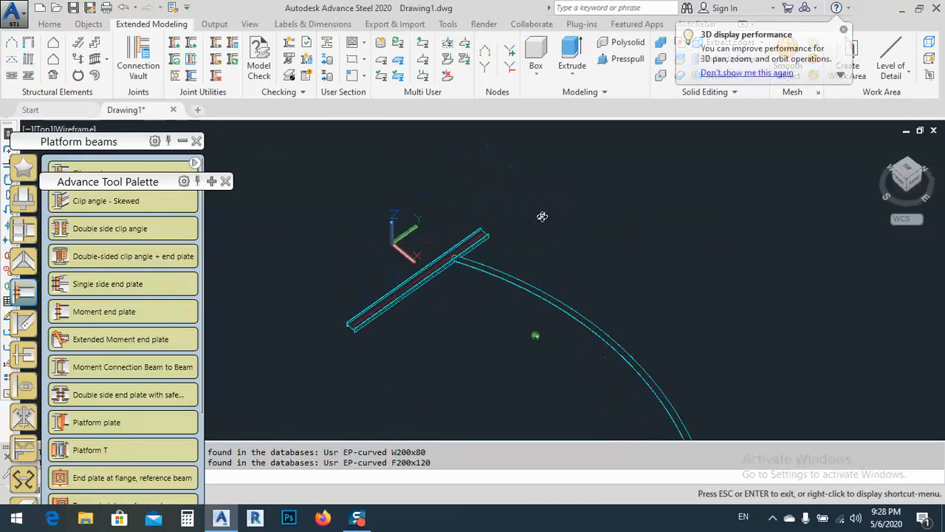
{"action": "left_click", "coordinate": [108, 131]}
{"action": "left_click", "coordinate": [173, 179]}
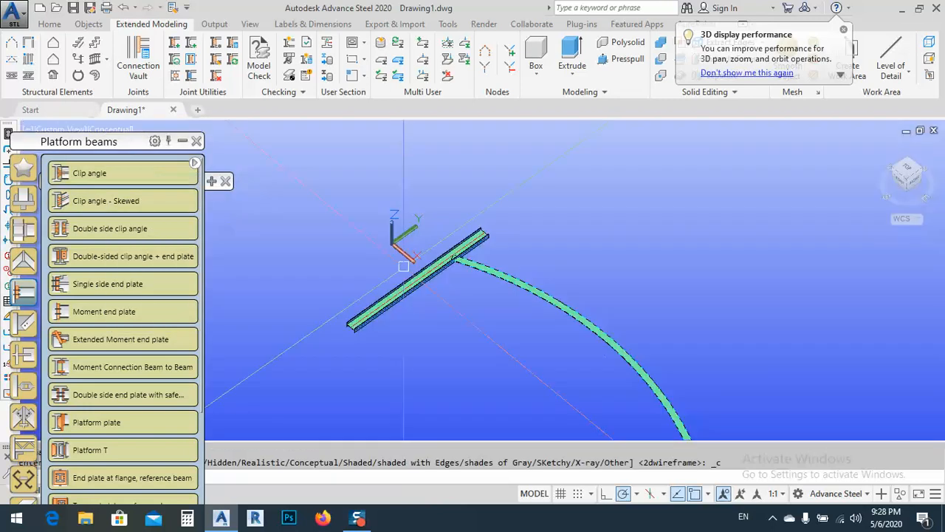
- Assign the straight I-beam to the Columns layer through its properties
{"action": "left_click", "coordinate": [469, 285]}
{"action": "left_click", "coordinate": [454, 236]}
{"action": "middle_click_drag", "start_coordinate": [455, 238], "coordinate": [420, 218]}
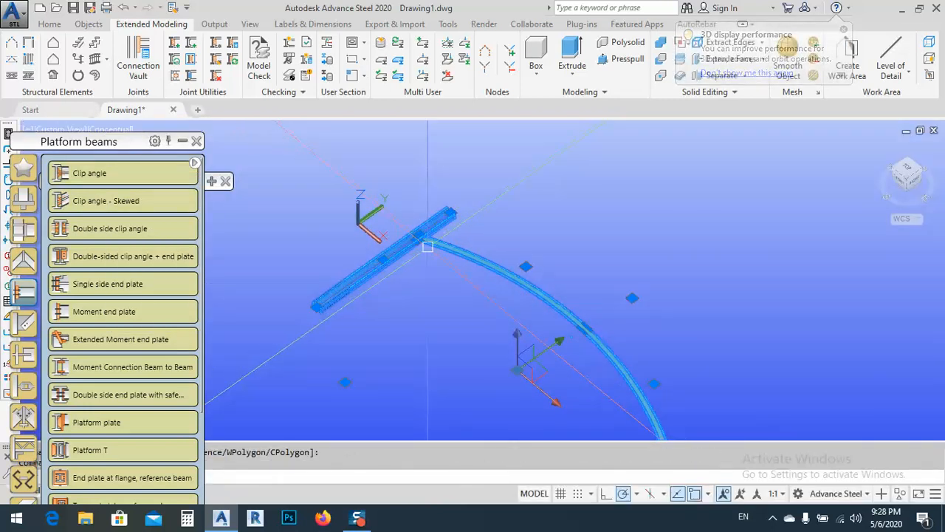
{"action": "type", "text": "pr"}
{"action": "key", "text": "Return"}
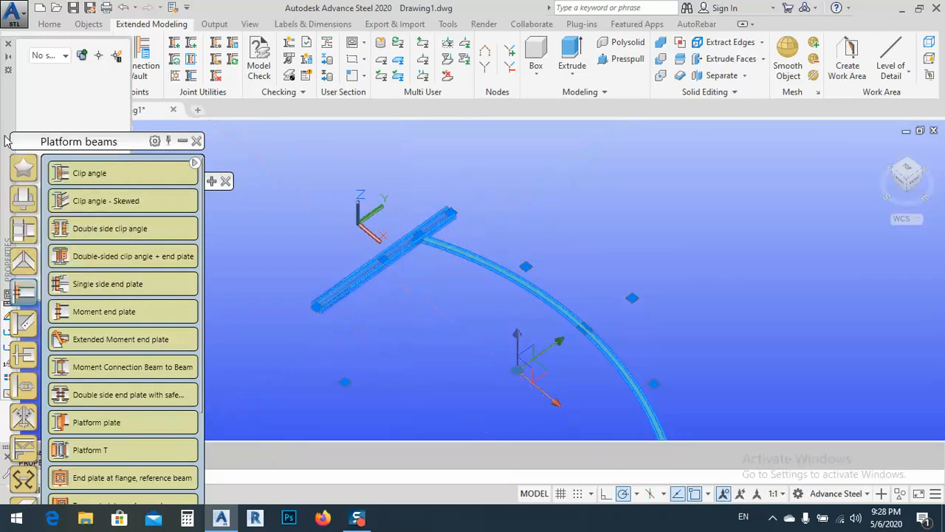
{"action": "key", "text": "Escape"}
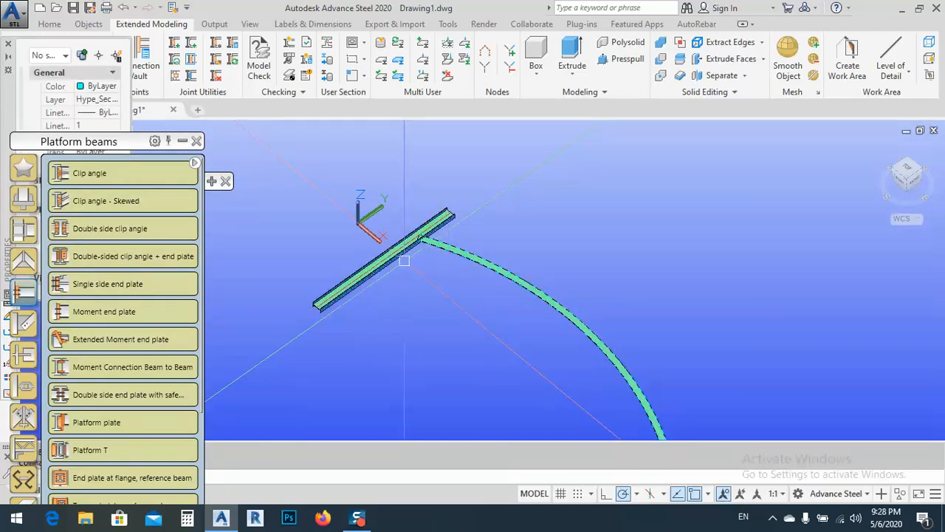
{"action": "left_click", "coordinate": [404, 261]}
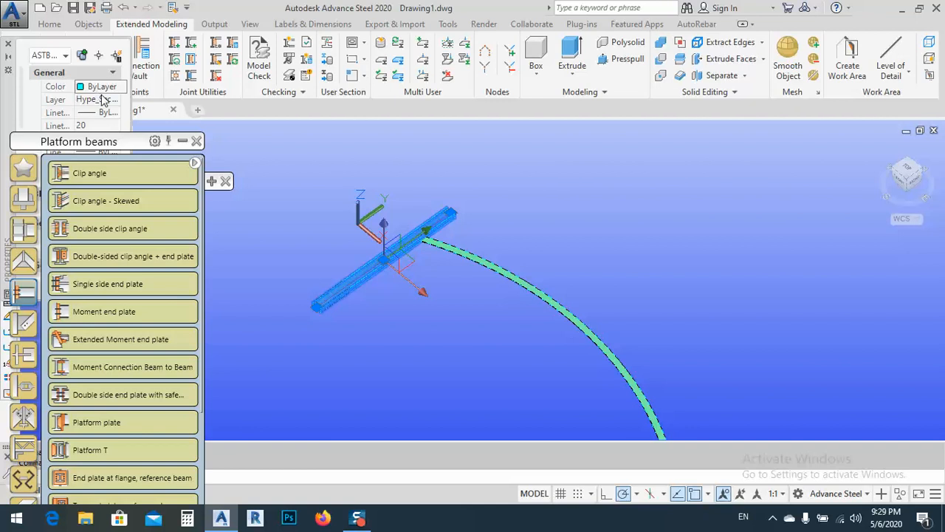
{"action": "left_click", "coordinate": [103, 105]}
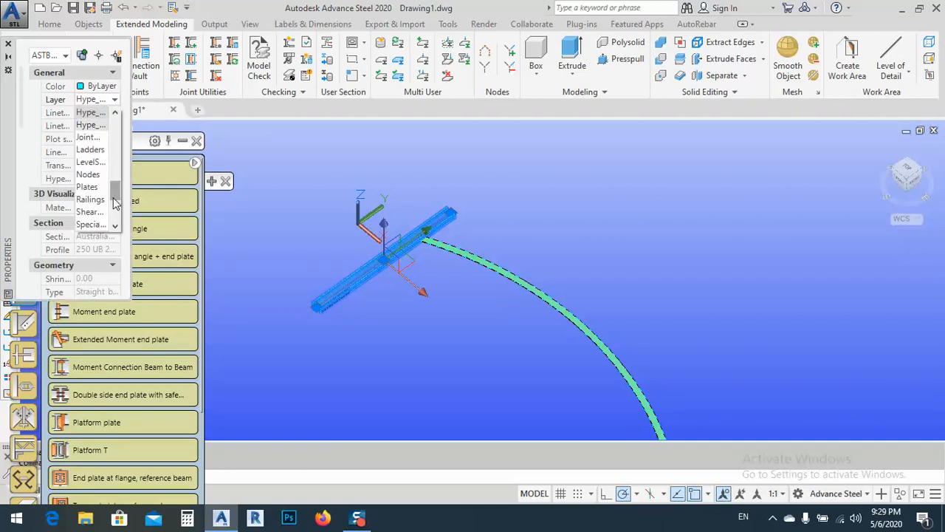
{"action": "scroll", "coordinate": [109, 145], "scroll_direction": "up", "scroll_amount": 3}
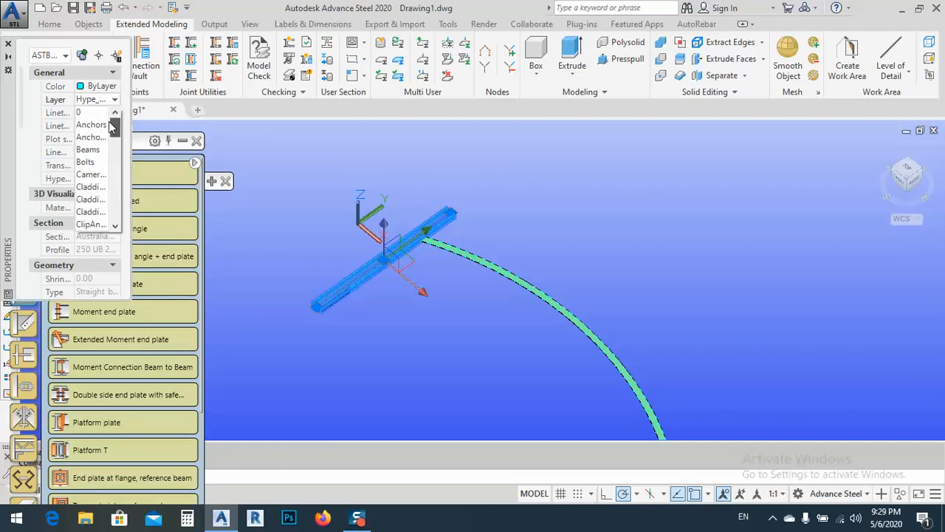
{"action": "scroll", "coordinate": [107, 214], "scroll_direction": "down", "scroll_amount": 1}
{"action": "left_click", "coordinate": [94, 213]}
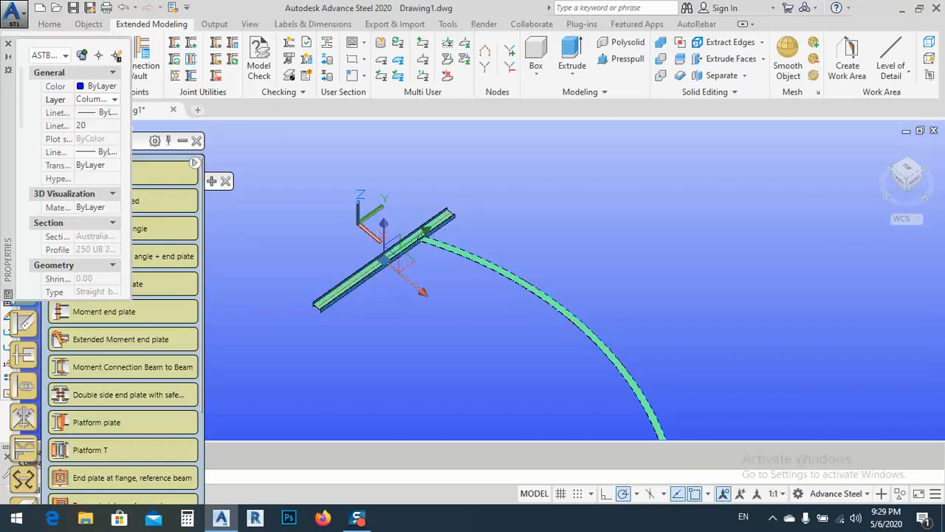
{"action": "key", "text": "Escape"}
- Assign the curved plate to the Beams layer through its properties
{"action": "left_click", "coordinate": [462, 252]}
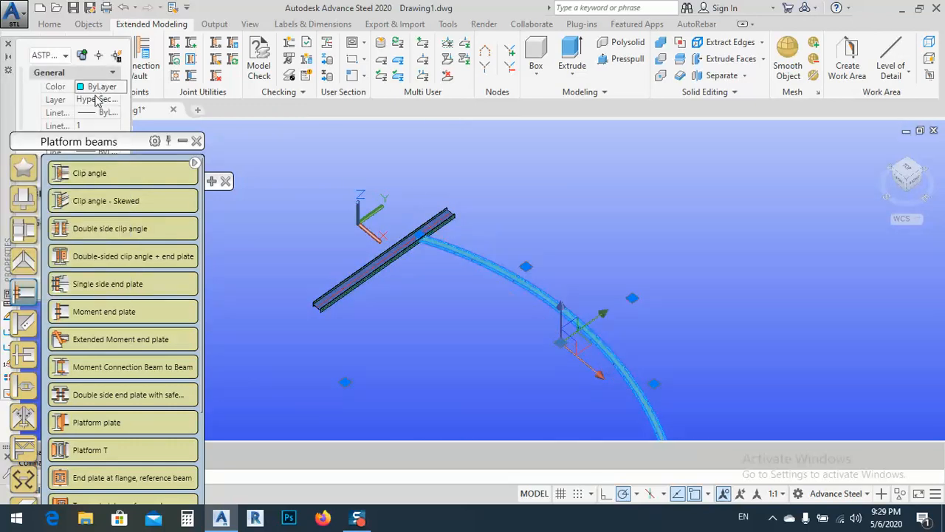
{"action": "left_click", "coordinate": [96, 100]}
{"action": "scroll", "coordinate": [104, 177], "scroll_direction": "down", "scroll_amount": 3}
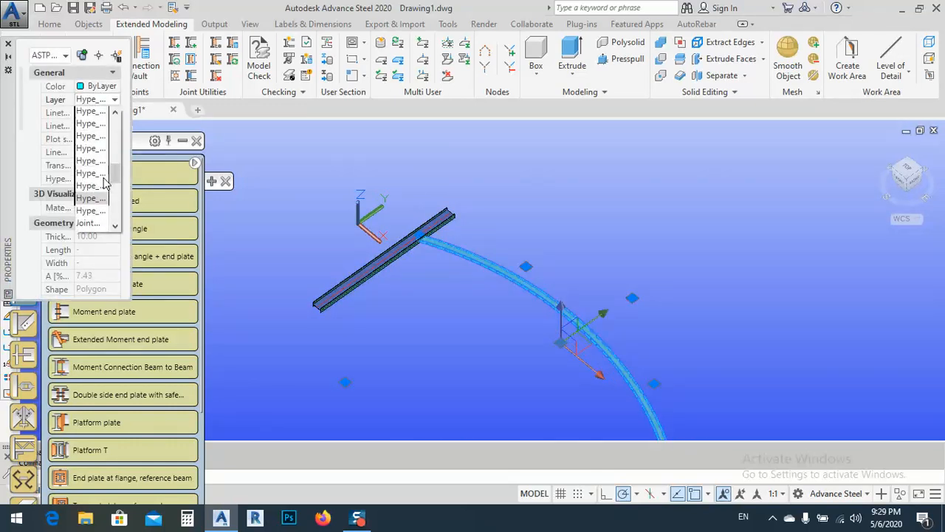
{"action": "scroll", "coordinate": [103, 181], "scroll_direction": "up", "scroll_amount": 3}
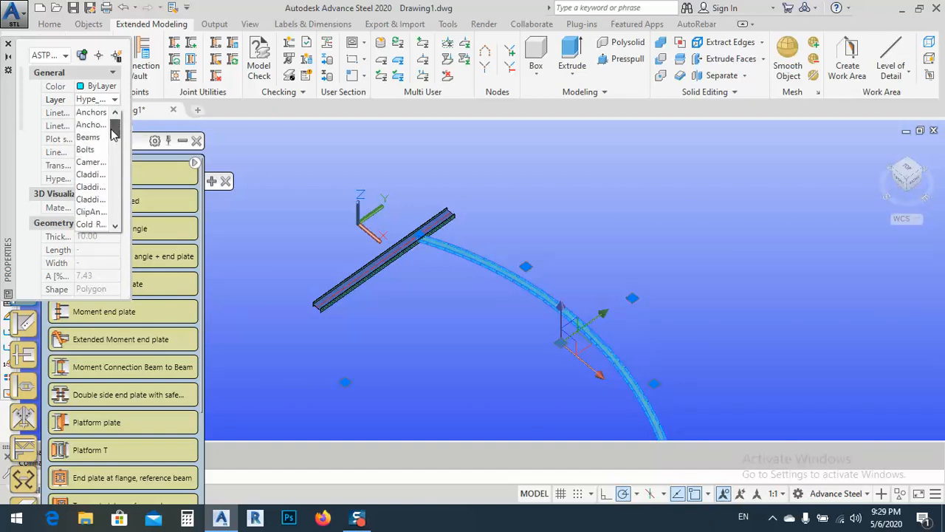
{"action": "scroll", "coordinate": [112, 131], "scroll_direction": "up", "scroll_amount": 1}
{"action": "left_click", "coordinate": [88, 150]}
{"action": "key", "text": "Escape"}
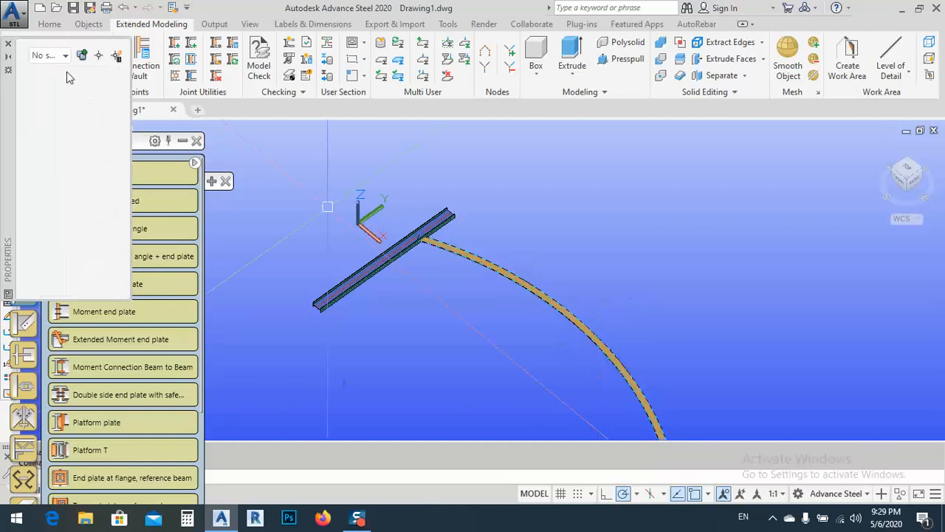
- Check the Advance Properties of the curved plate near its joint with the column
{"action": "scroll", "coordinate": [454, 244], "scroll_direction": "up", "scroll_amount": 5}
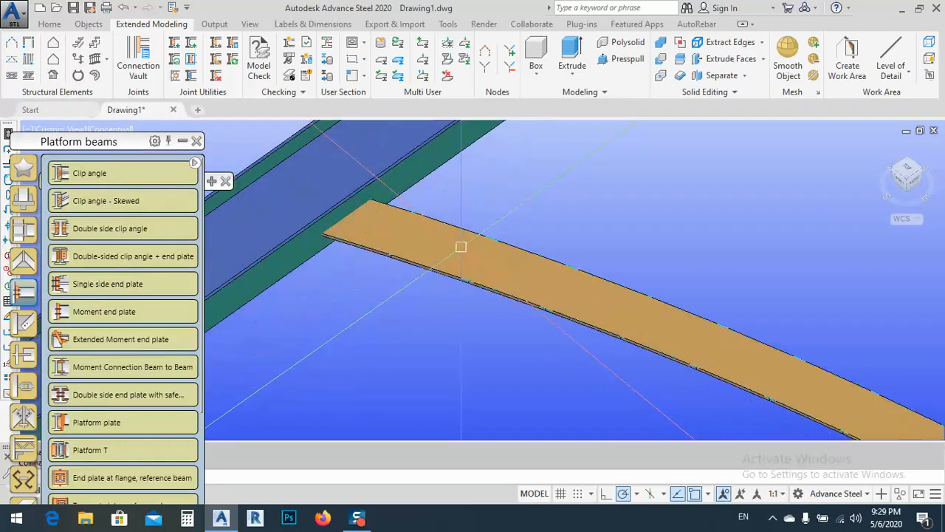
{"action": "scroll", "coordinate": [459, 251], "scroll_direction": "down", "scroll_amount": 3}
{"action": "left_click", "coordinate": [459, 274]}
{"action": "right_click", "coordinate": [459, 274]}
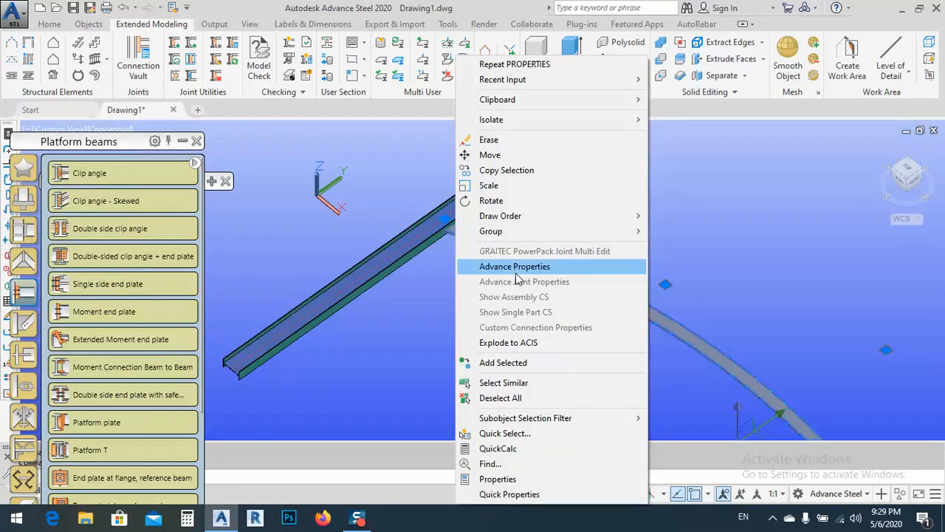
{"action": "left_click", "coordinate": [515, 267]}
{"action": "left_click", "coordinate": [548, 30]}
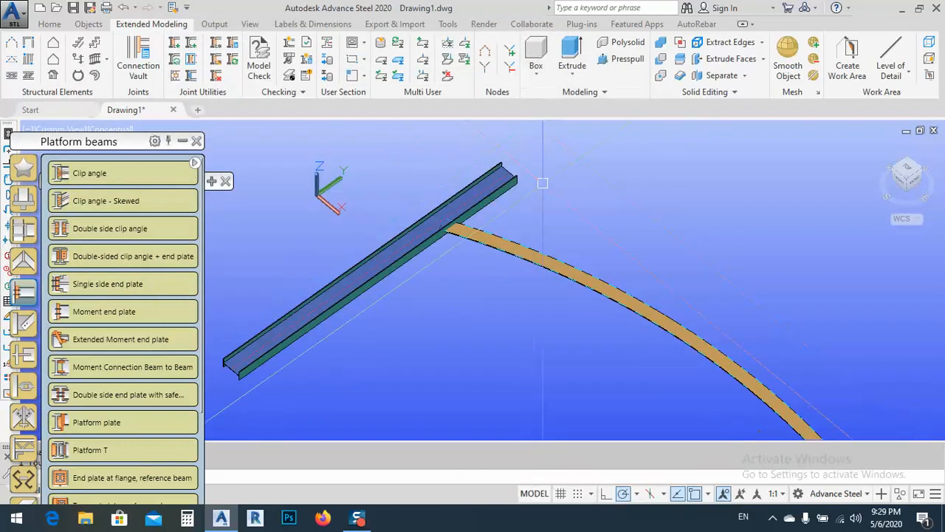
- Erase the curved plate that meets the column, together with the lines along it
{"action": "scroll", "coordinate": [502, 254], "scroll_direction": "up", "scroll_amount": 3}
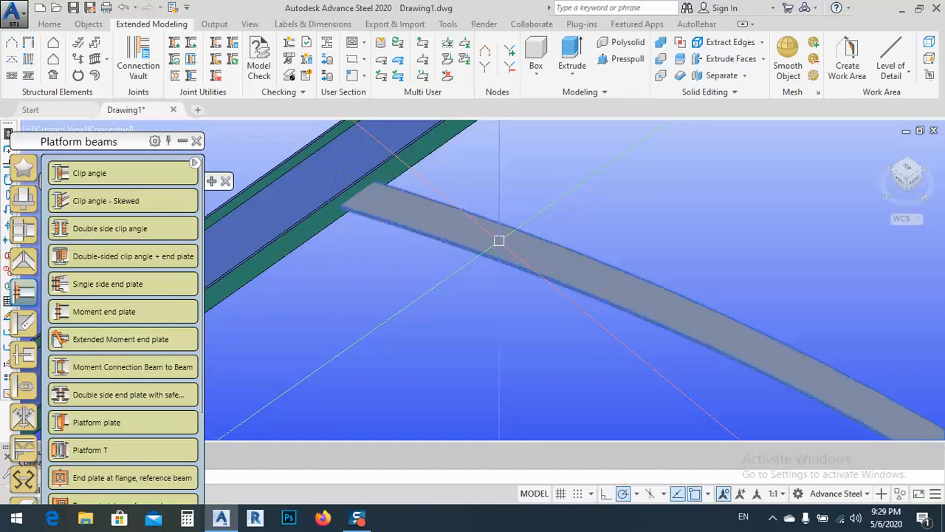
{"action": "left_click", "coordinate": [723, 239]}
{"action": "left_click", "coordinate": [609, 311]}
{"action": "type", "text": "e"}
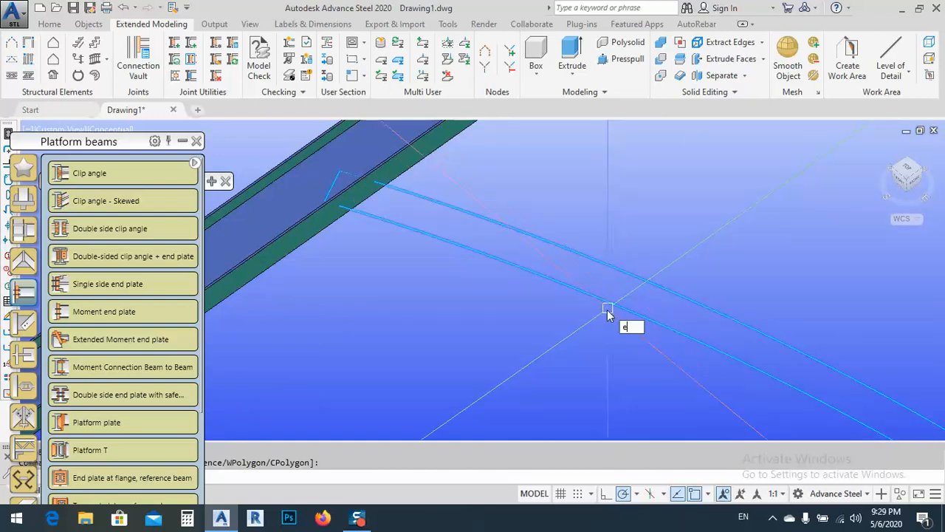
{"action": "key", "text": "Return"}
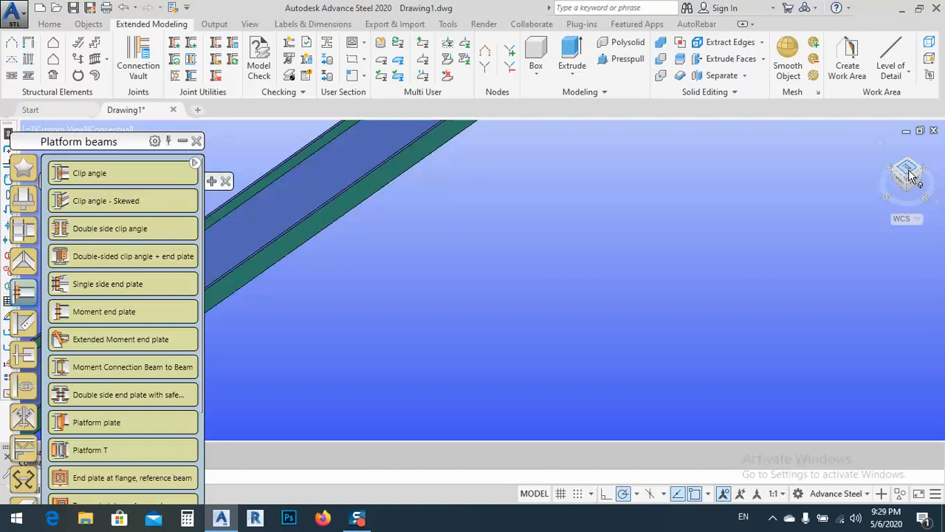
- Collapse the connection vault palette and return the model to the top view
{"action": "left_click", "coordinate": [182, 141]}
{"action": "scroll", "coordinate": [370, 224], "scroll_direction": "down", "scroll_amount": 10}
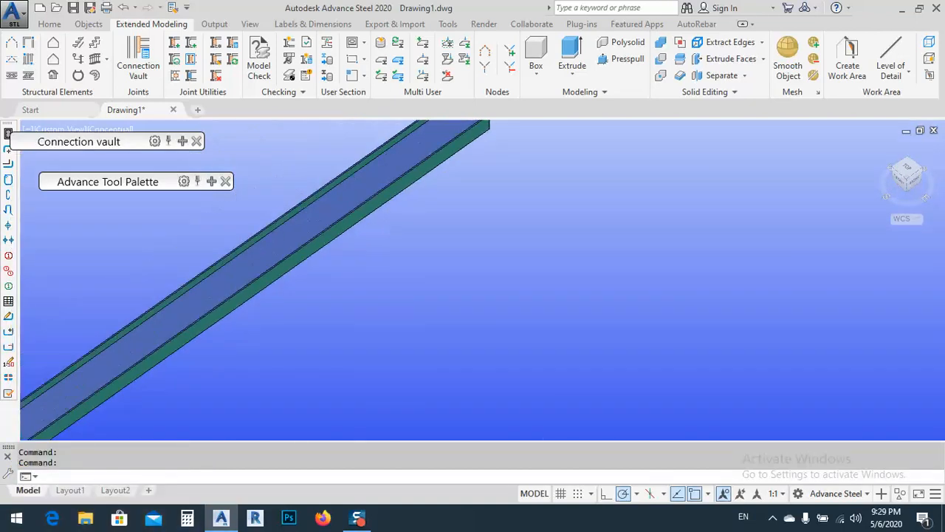
{"action": "middle_click_drag", "start_coordinate": [407, 248], "coordinate": [503, 308], "text": "shift"}
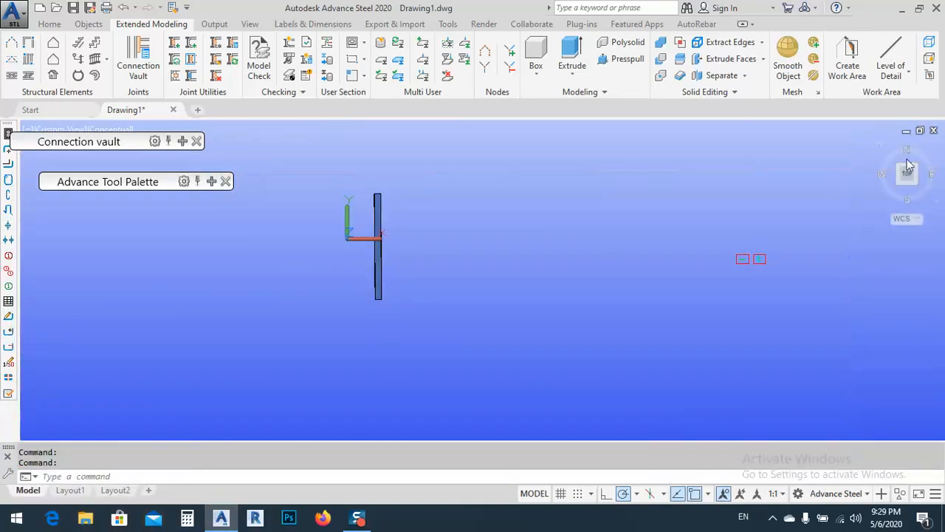
- Change the model's visual style from Conceptual to 2D Wireframe and inspect the column from around the top view
{"action": "middle_click_drag", "start_coordinate": [410, 254], "coordinate": [462, 291]}
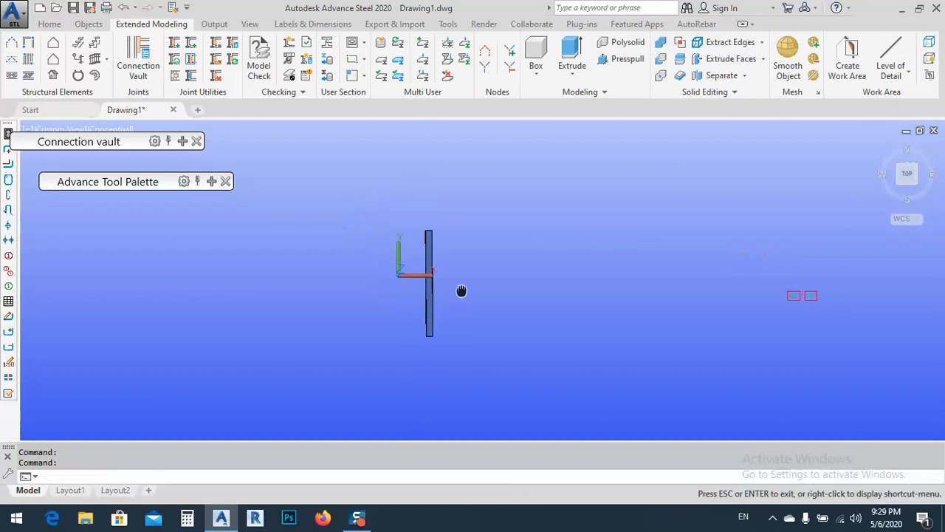
{"action": "scroll", "coordinate": [448, 262], "scroll_direction": "up", "scroll_amount": 5}
{"action": "middle_click_drag", "start_coordinate": [424, 231], "coordinate": [427, 240]}
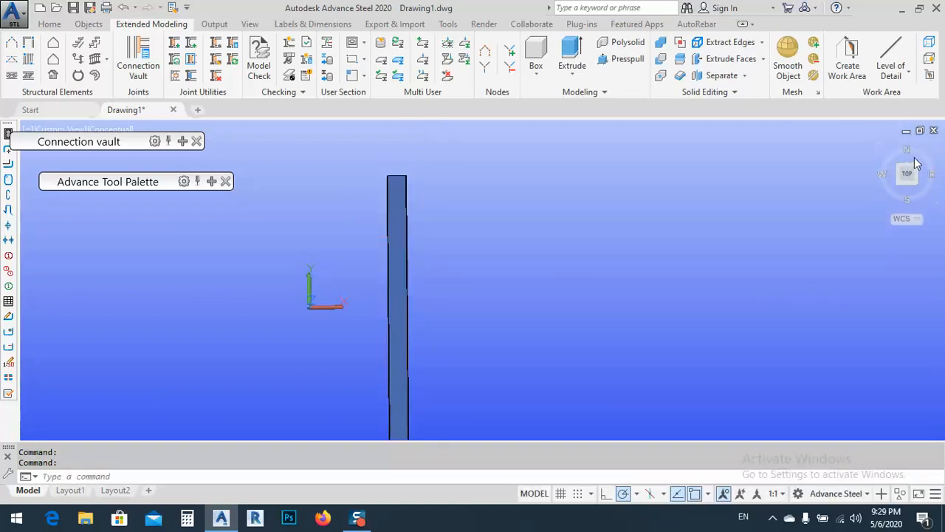
{"action": "left_click", "coordinate": [100, 130]}
{"action": "left_click", "coordinate": [140, 162]}
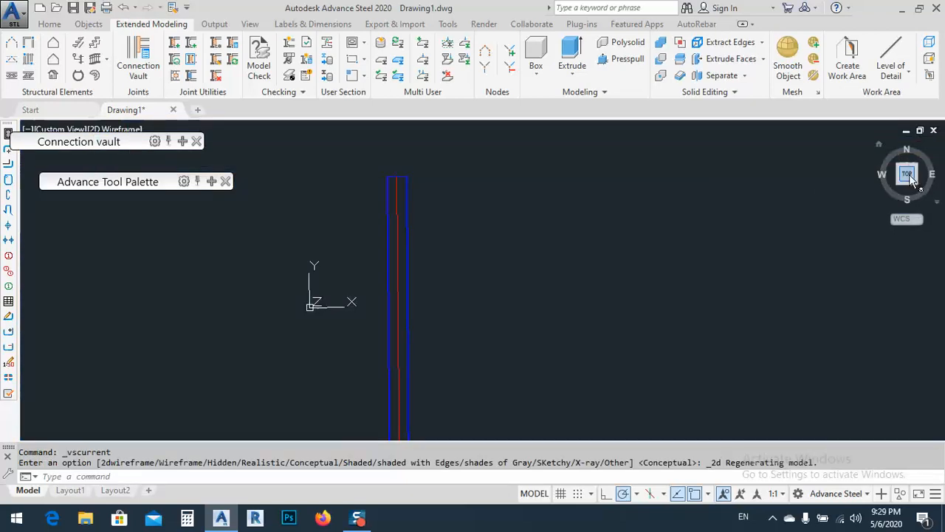
{"action": "left_click", "coordinate": [907, 177]}
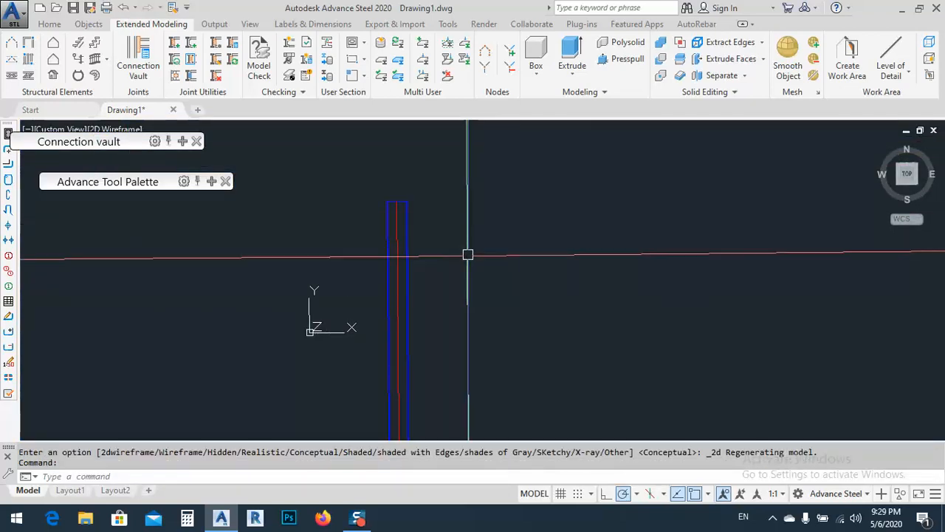
{"action": "middle_click_drag", "start_coordinate": [466, 255], "coordinate": [456, 306], "text": "shift"}
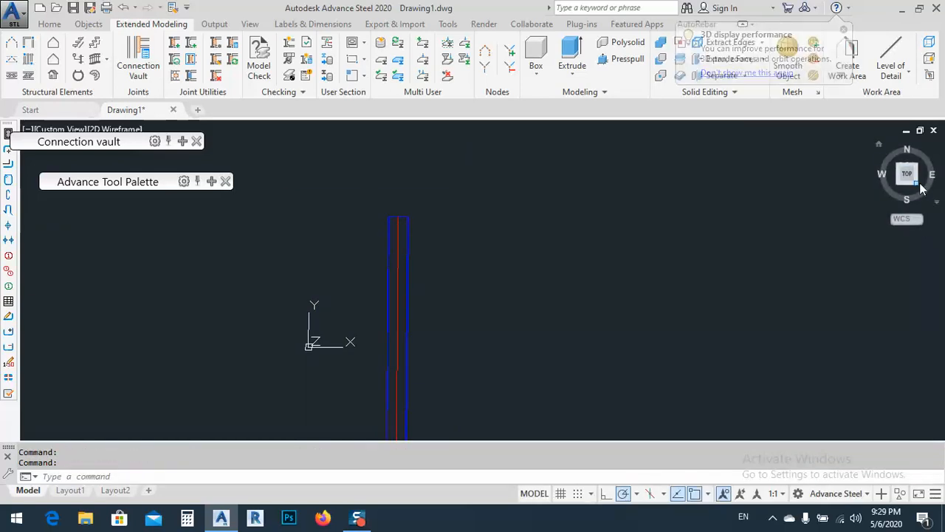
{"action": "left_click", "coordinate": [915, 183]}
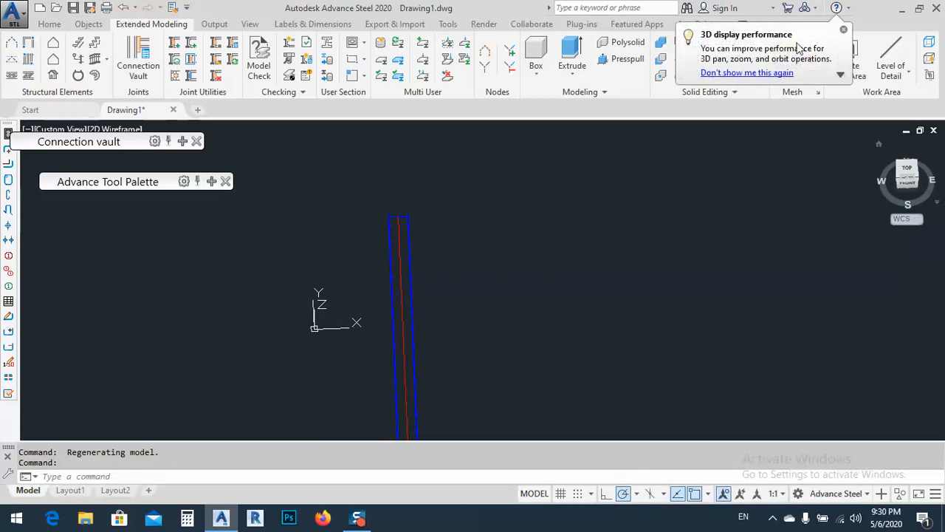
{"action": "middle_click_drag", "start_coordinate": [421, 285], "coordinate": [369, 277], "text": "shift"}
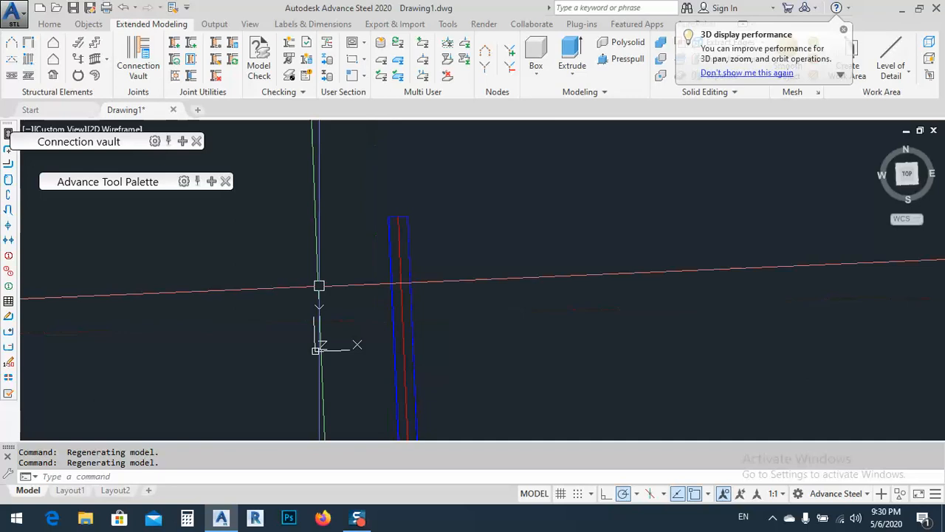
- Create a new drawing, turn on the ViewCube and set the SW Isometric view
{"action": "left_click", "coordinate": [197, 110]}
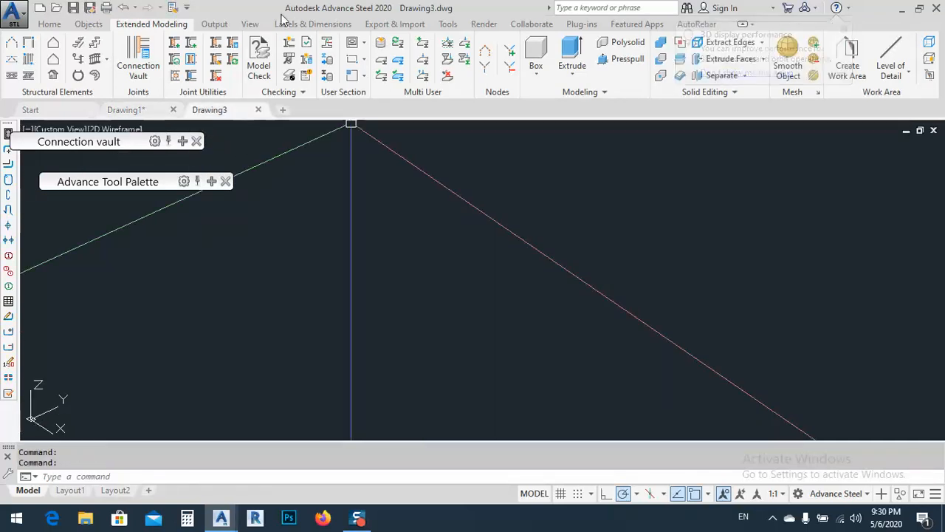
{"action": "left_click", "coordinate": [250, 24]}
{"action": "left_click", "coordinate": [42, 65]}
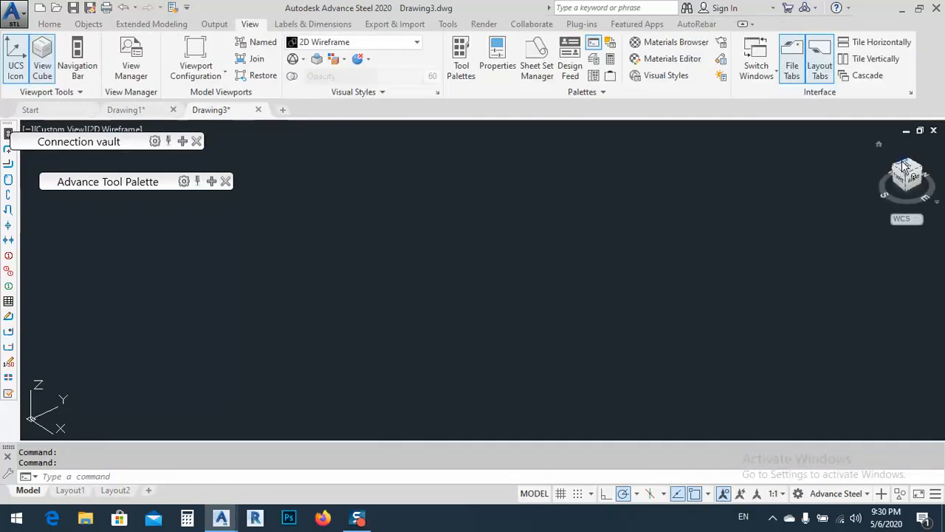
{"action": "left_click", "coordinate": [908, 173]}
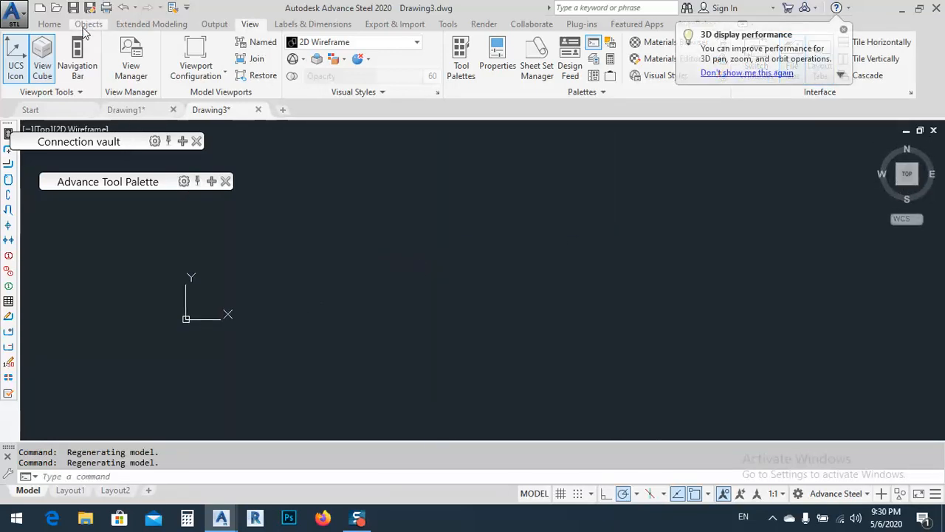
{"action": "middle_click_drag", "start_coordinate": [394, 321], "coordinate": [555, 341]}
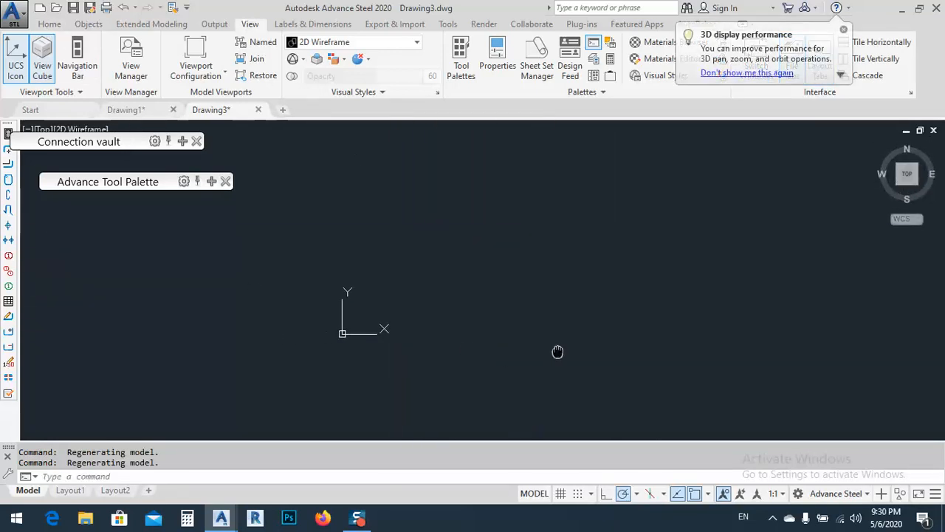
{"action": "left_click", "coordinate": [899, 185]}
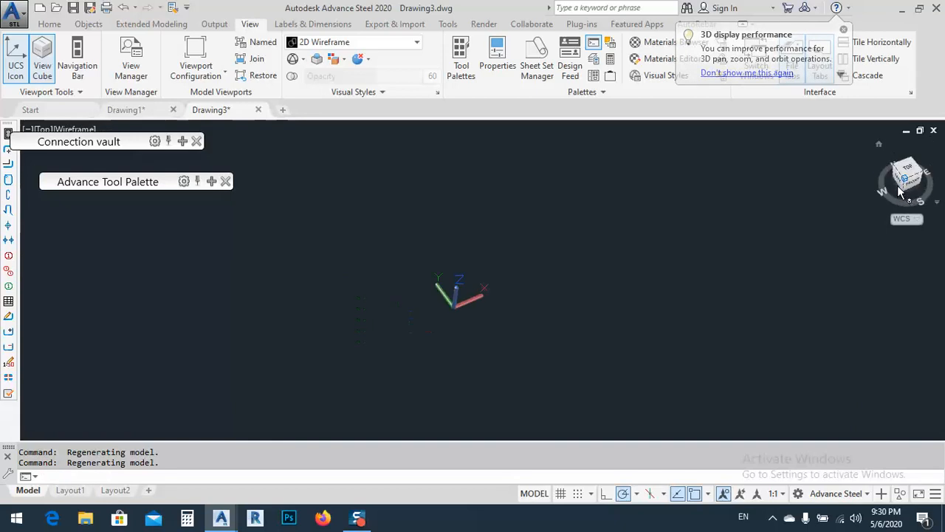
- Place a steel column at the origin and turn its section through the positioning settings
{"action": "left_click", "coordinate": [49, 24]}
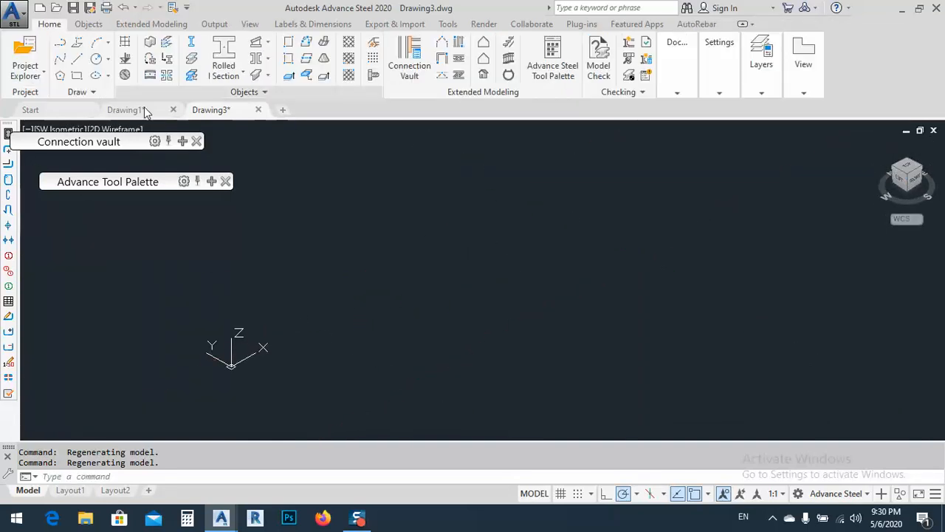
{"action": "left_click", "coordinate": [151, 46]}
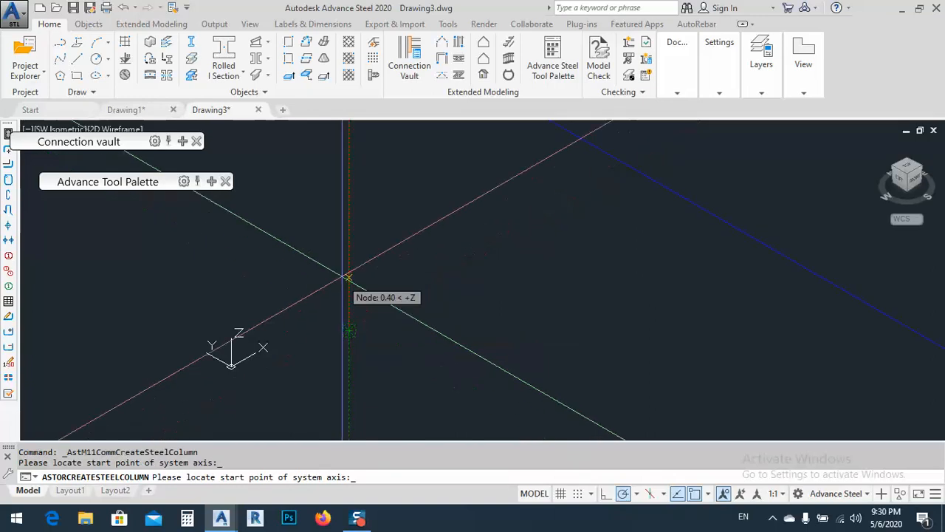
{"action": "scroll", "coordinate": [343, 277], "scroll_direction": "down", "scroll_amount": 20}
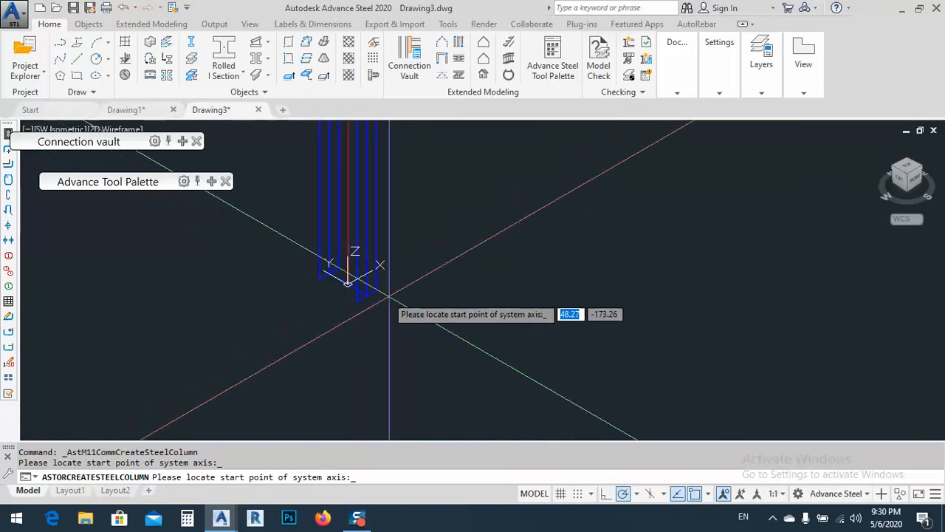
{"action": "left_click", "coordinate": [389, 296]}
{"action": "left_click", "coordinate": [191, 74]}
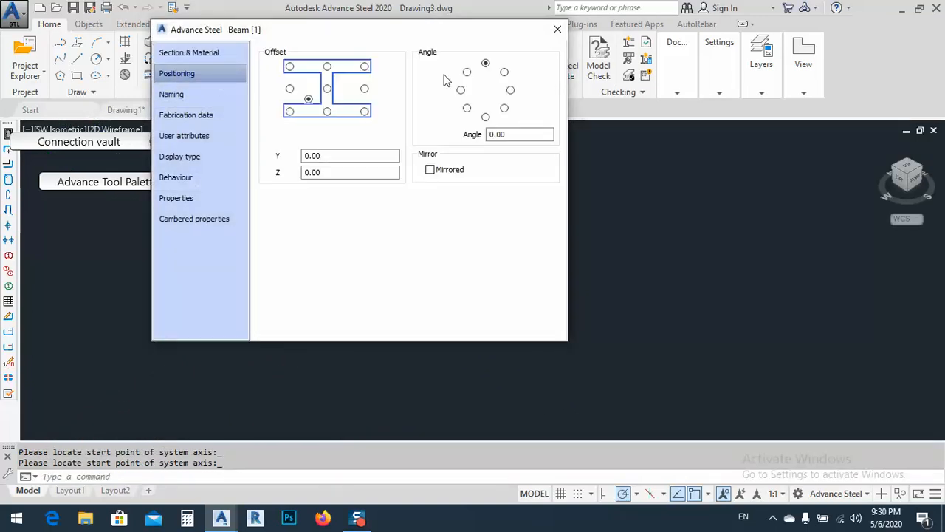
{"action": "left_click", "coordinate": [558, 31]}
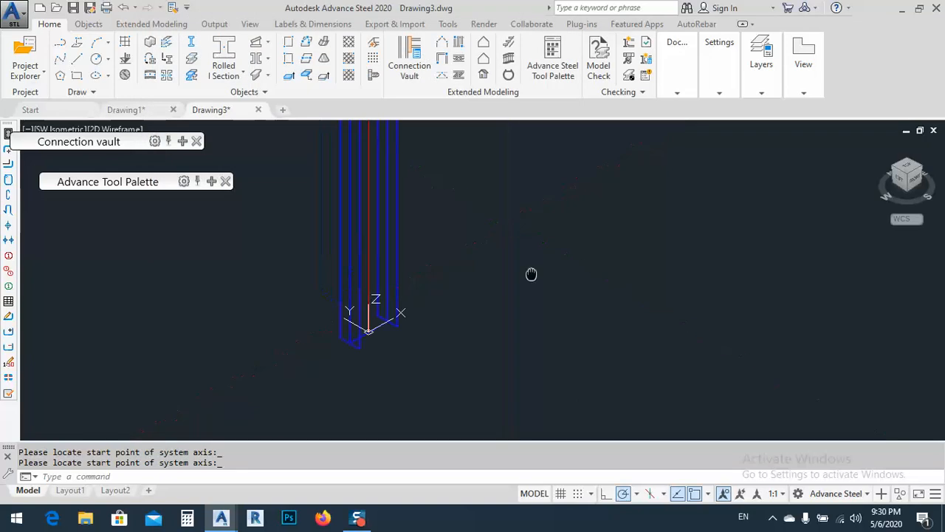
- Switch to the front view and align the UCS with that view
{"action": "left_click", "coordinate": [918, 185]}
{"action": "middle_click_drag", "start_coordinate": [517, 301], "coordinate": [437, 256]}
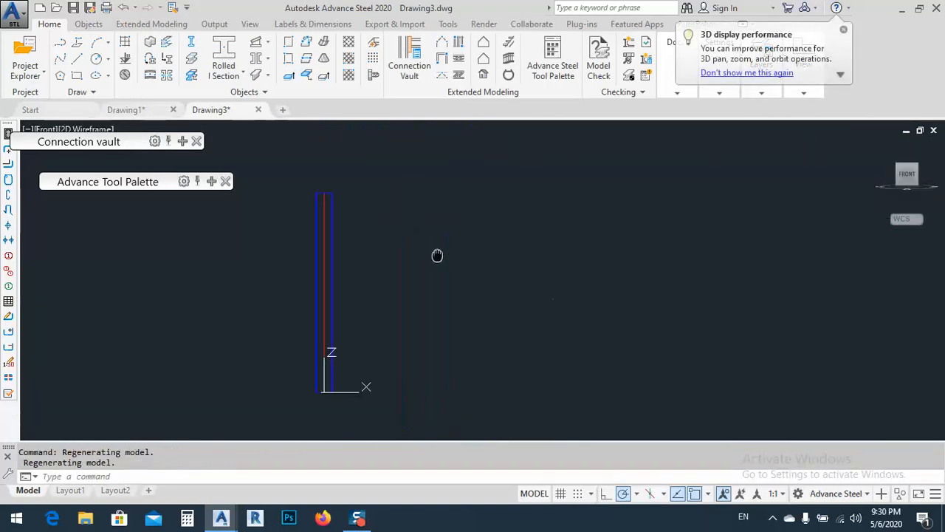
{"action": "mouse_move", "coordinate": [210, 184]}
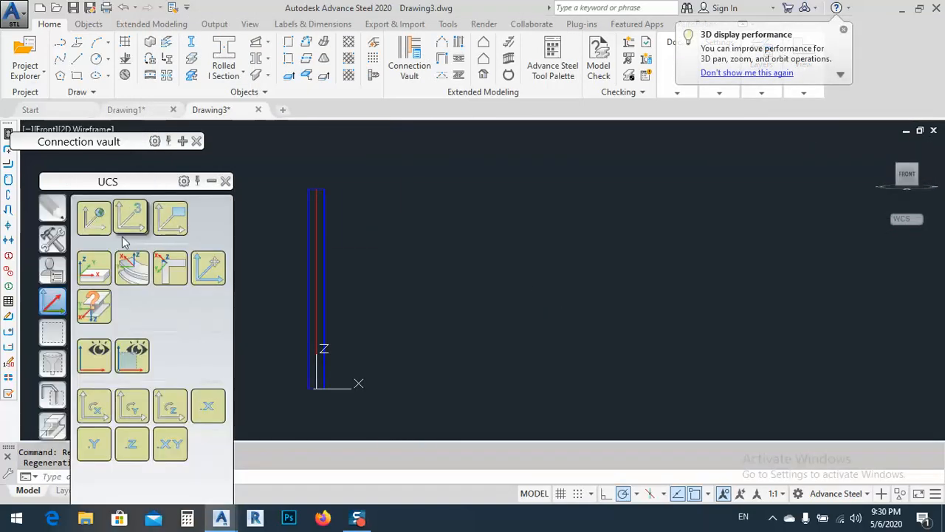
{"action": "left_click", "coordinate": [175, 219]}
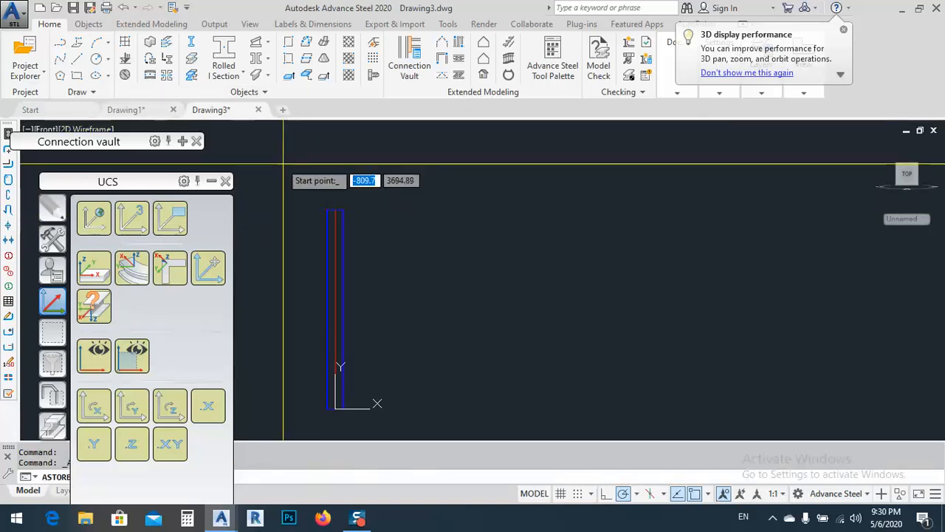
- Create a curved beam arching from the column's top to an end point at the same height, keeping section 250 UB 25.7
{"action": "scroll", "coordinate": [348, 206], "scroll_direction": "up", "scroll_amount": 4}
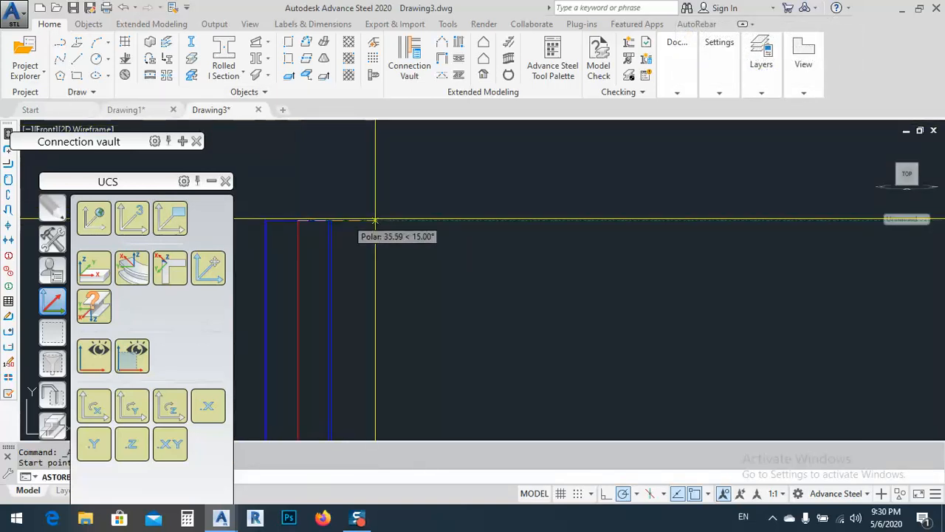
{"action": "scroll", "coordinate": [447, 222], "scroll_direction": "down", "scroll_amount": 9}
{"action": "middle_click_drag", "start_coordinate": [627, 207], "coordinate": [600, 216]}
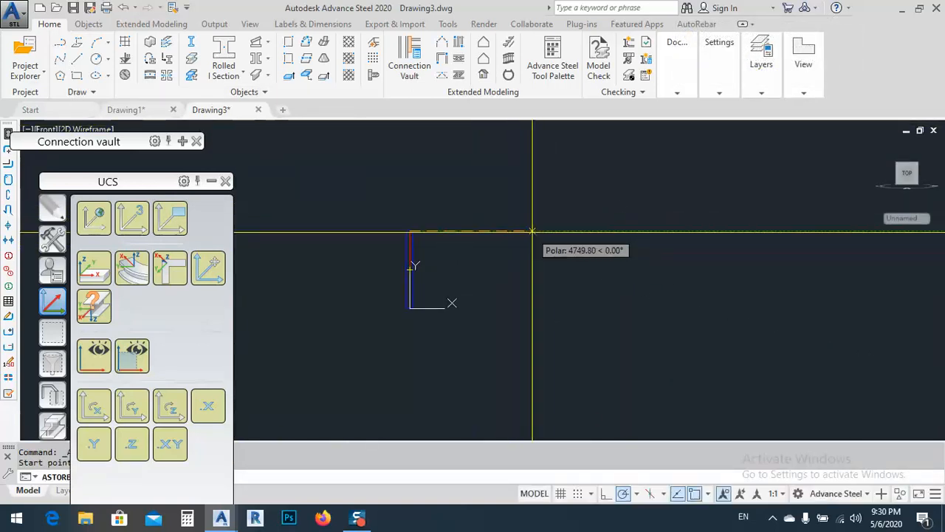
{"action": "left_click", "coordinate": [593, 231]}
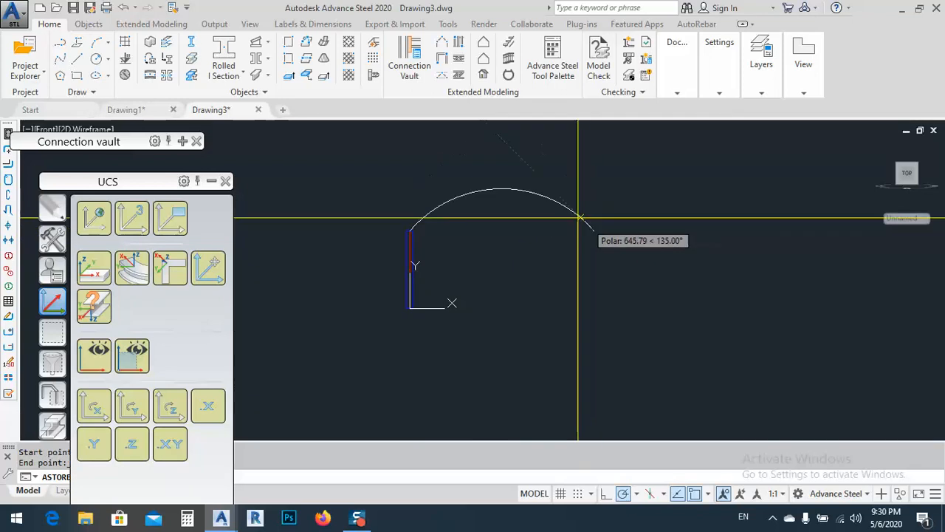
{"action": "left_click", "coordinate": [505, 207]}
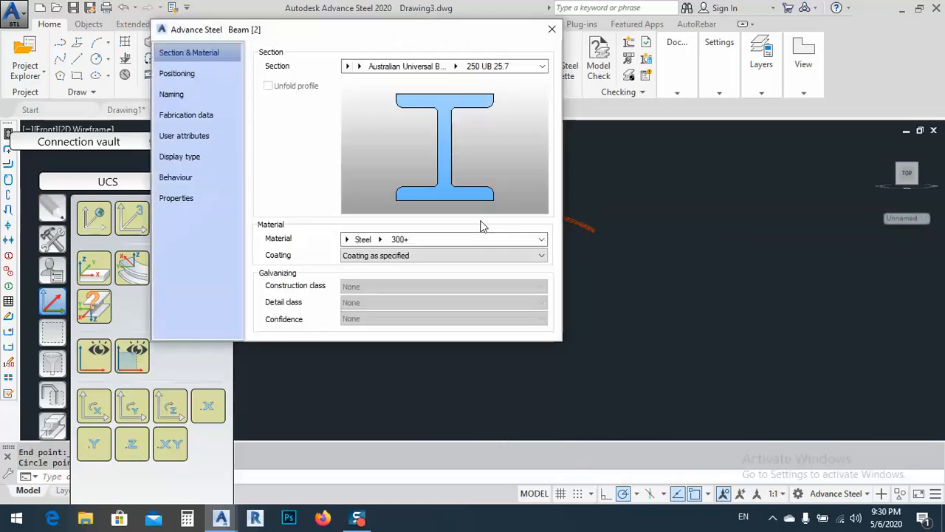
{"action": "left_click_drag", "start_coordinate": [425, 38], "coordinate": [301, 73]}
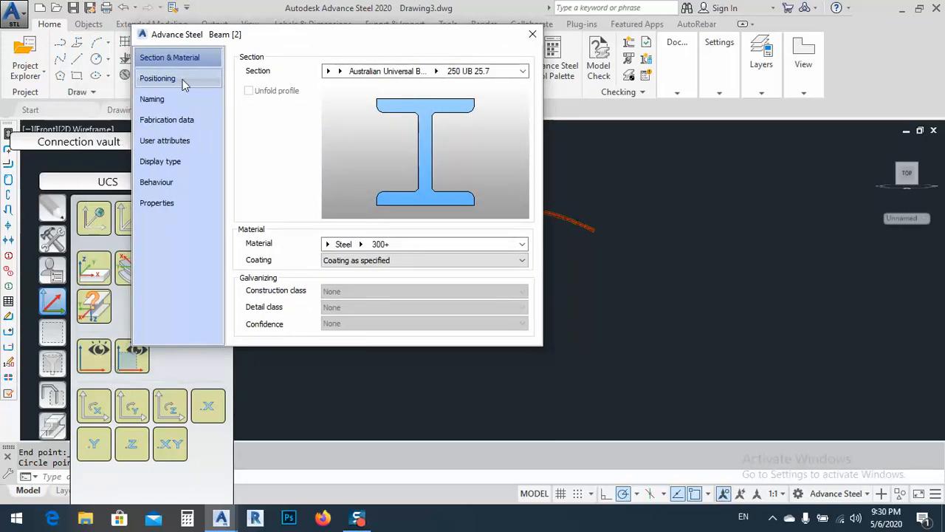
{"action": "left_click_drag", "start_coordinate": [520, 40], "coordinate": [556, 122]}
{"action": "left_click_drag", "start_coordinate": [490, 93], "coordinate": [471, 89]}
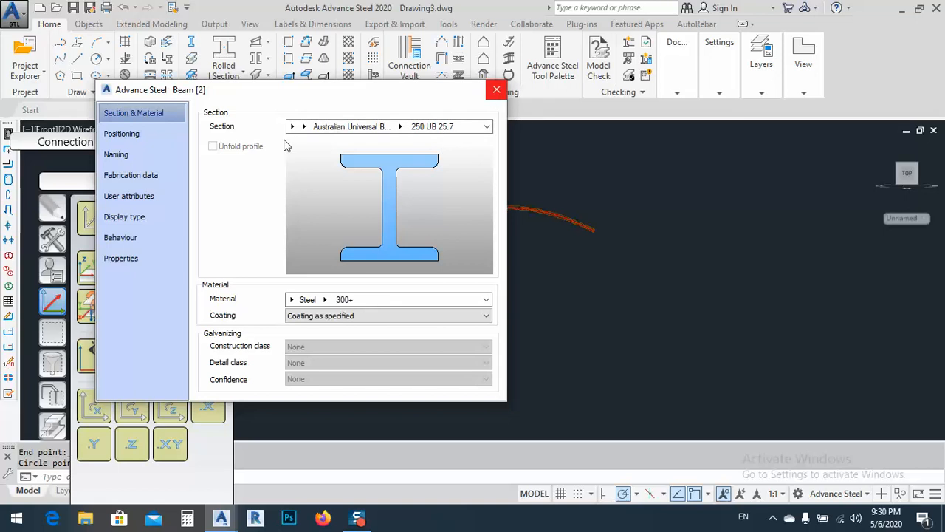
{"action": "left_click", "coordinate": [497, 90]}
- In Drawing1, examine the user section frames together with the available contour and reference point options for custom sections
{"action": "left_click", "coordinate": [126, 110]}
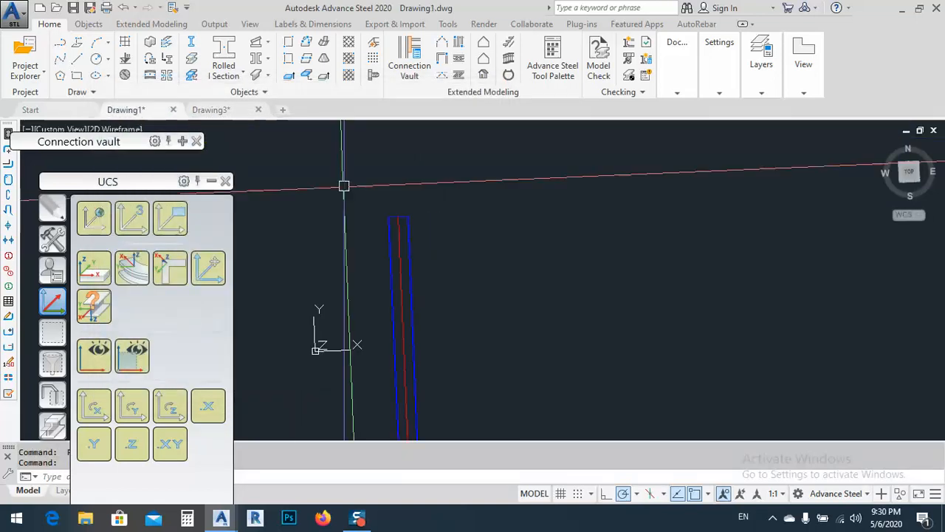
{"action": "scroll", "coordinate": [427, 258], "scroll_direction": "down", "scroll_amount": 5}
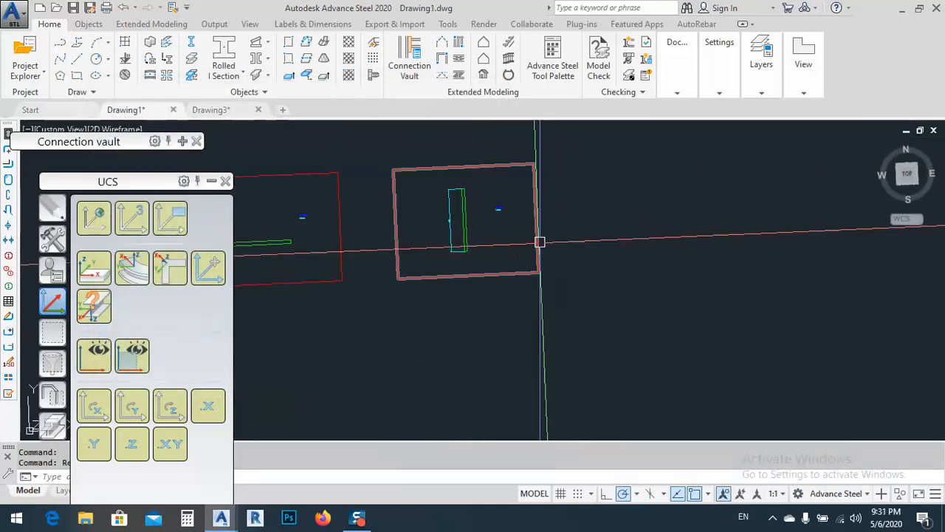
{"action": "middle_click_drag", "start_coordinate": [458, 215], "coordinate": [466, 262]}
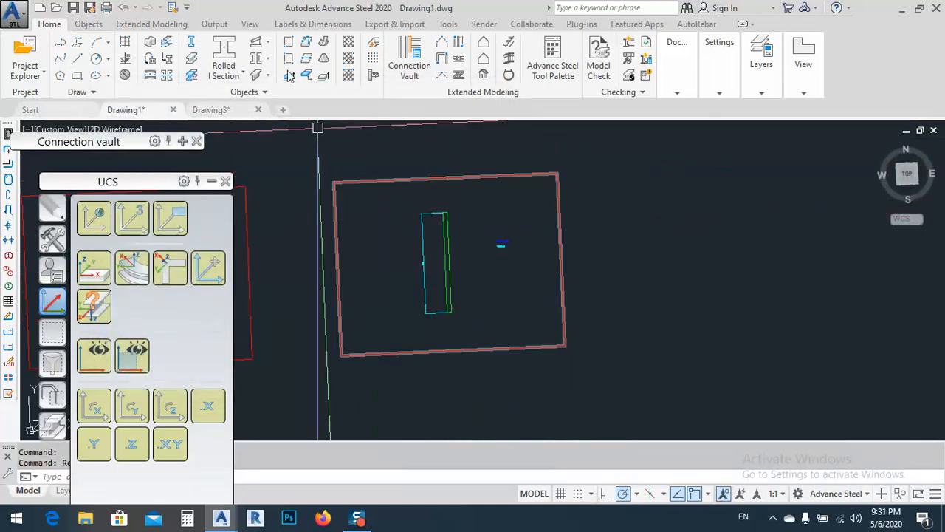
{"action": "left_click", "coordinate": [130, 25]}
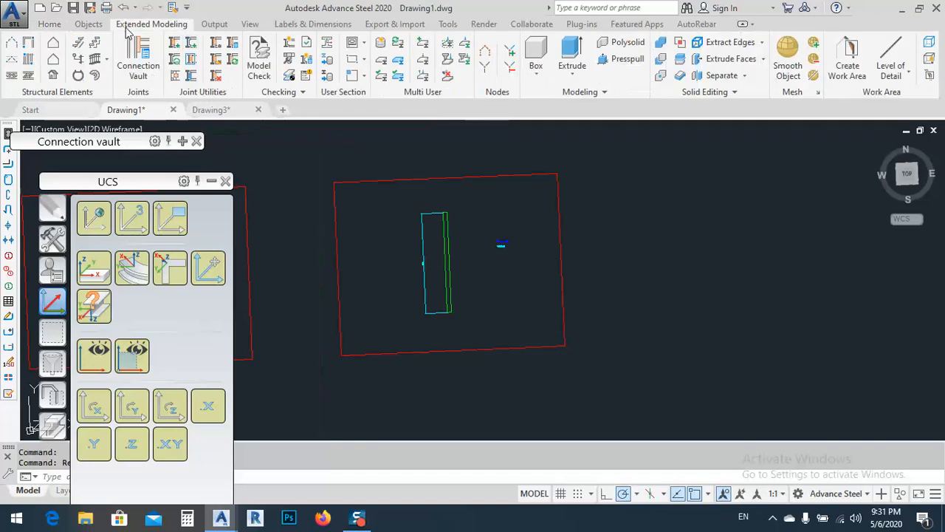
{"action": "left_click", "coordinate": [363, 62]}
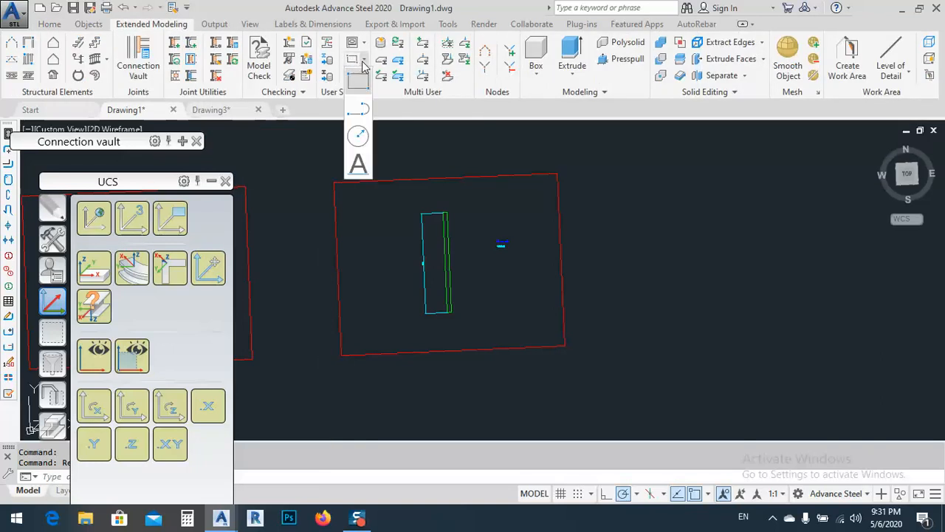
{"action": "left_click", "coordinate": [363, 64]}
{"action": "left_click", "coordinate": [365, 76]}
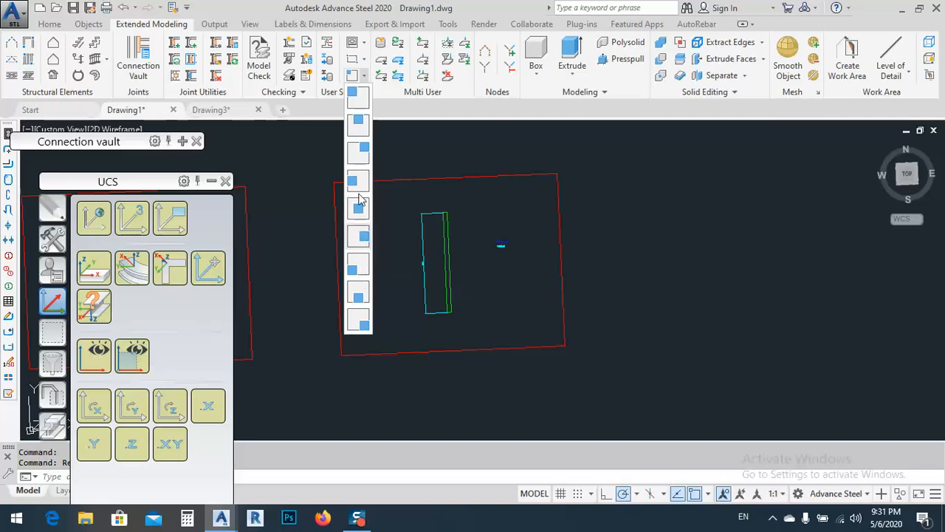
- Return to Drawing3 and view the curved beam and column in 3D
{"action": "left_click", "coordinate": [208, 112]}
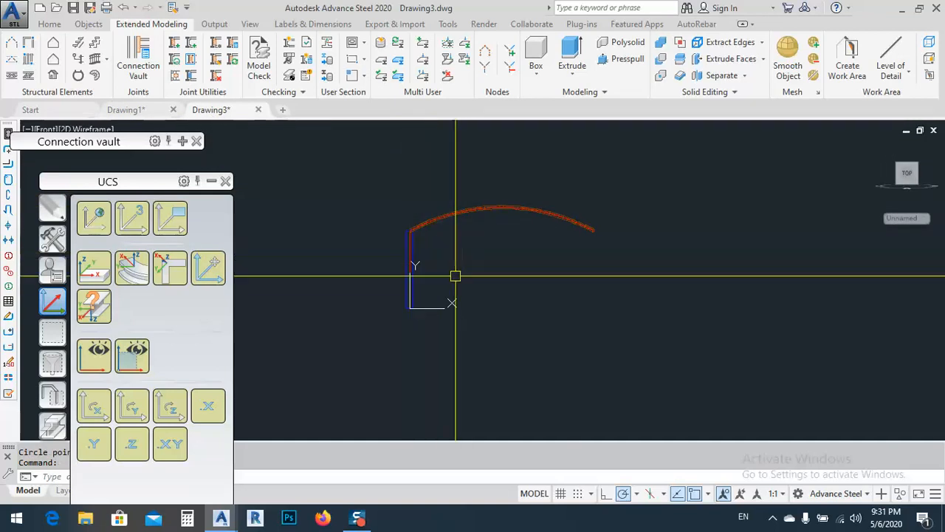
{"action": "middle_click_drag", "start_coordinate": [454, 270], "coordinate": [442, 339], "text": "shift"}
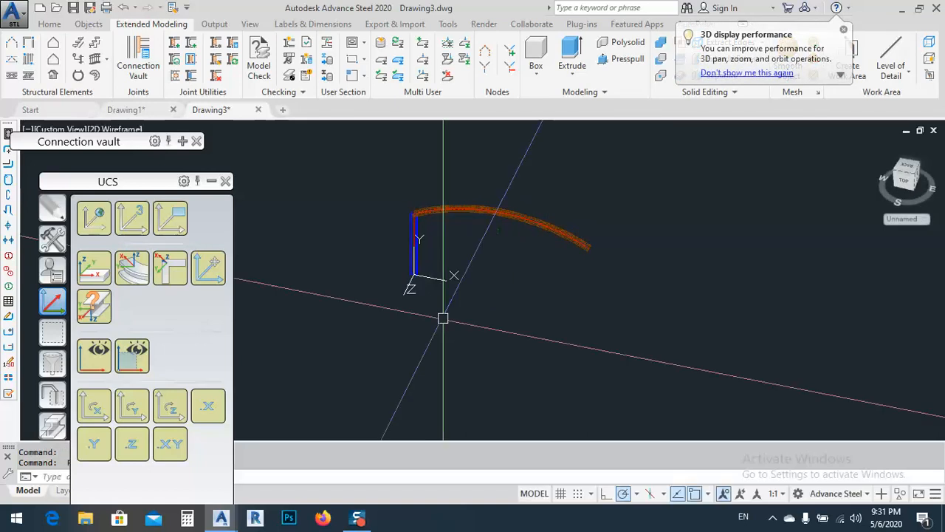
- Switch the model view's visual style from 2D Wireframe to Conceptual
{"action": "scroll", "coordinate": [408, 214], "scroll_direction": "up", "scroll_amount": 4}
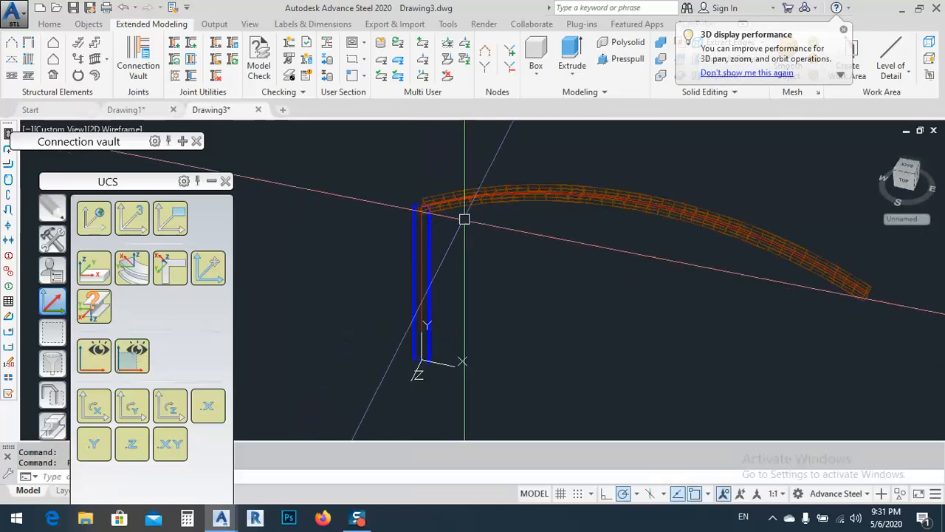
{"action": "left_click", "coordinate": [122, 129]}
{"action": "left_click", "coordinate": [159, 180]}
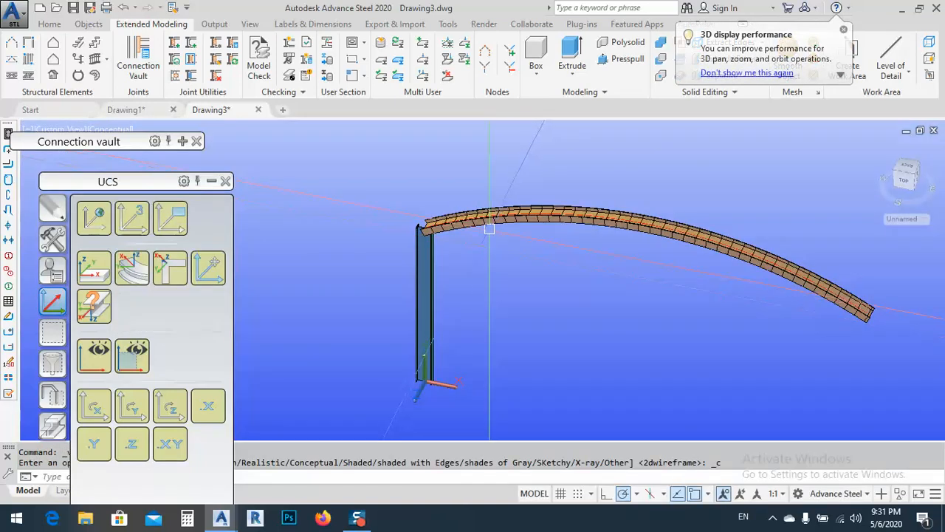
- Change the curved beam's section to the W200x8 size of the EP-curved class under Other profiles
{"action": "double_click", "coordinate": [457, 216]}
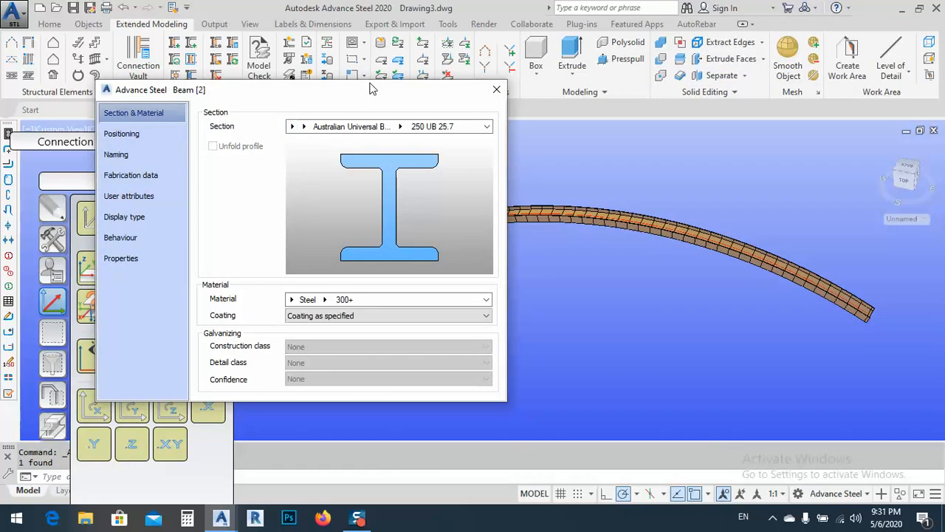
{"action": "left_click_drag", "start_coordinate": [372, 88], "coordinate": [306, 61]}
{"action": "left_click", "coordinate": [226, 99]}
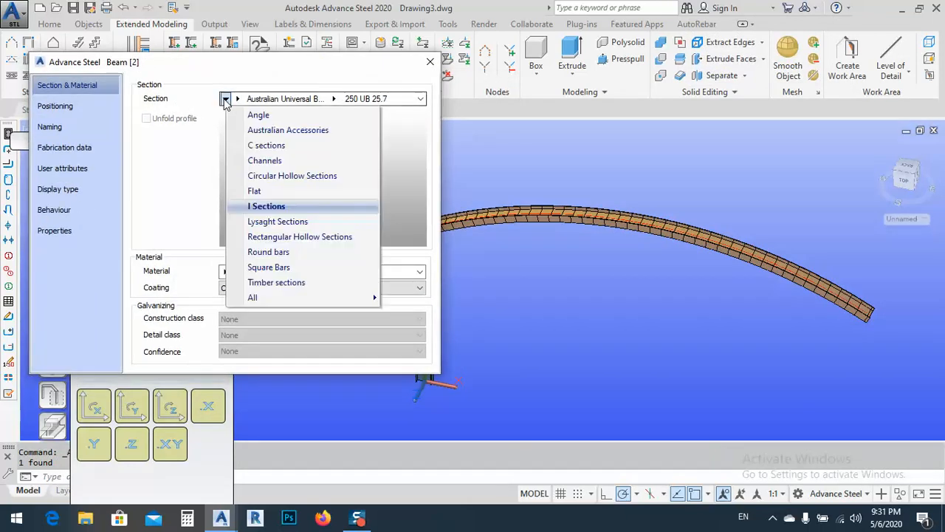
{"action": "mouse_move", "coordinate": [341, 297]}
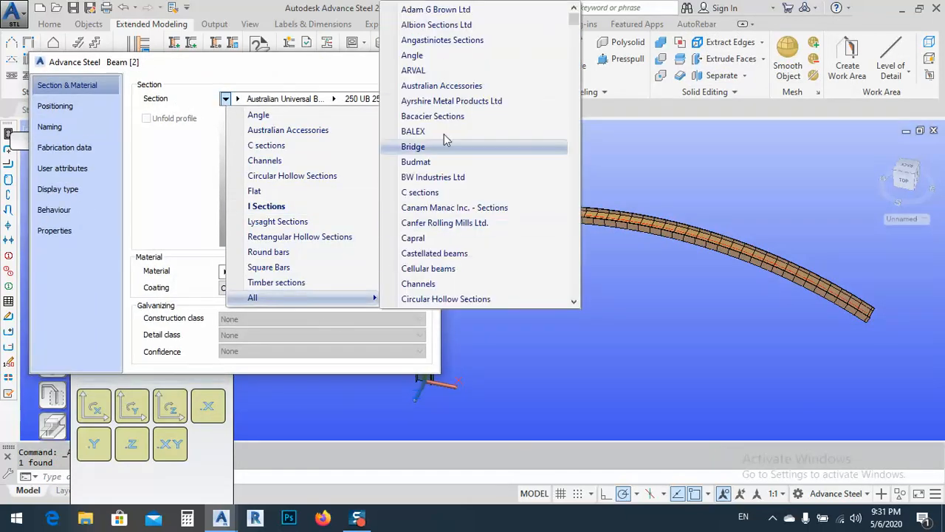
{"action": "scroll", "coordinate": [442, 118], "scroll_direction": "down", "scroll_amount": 7}
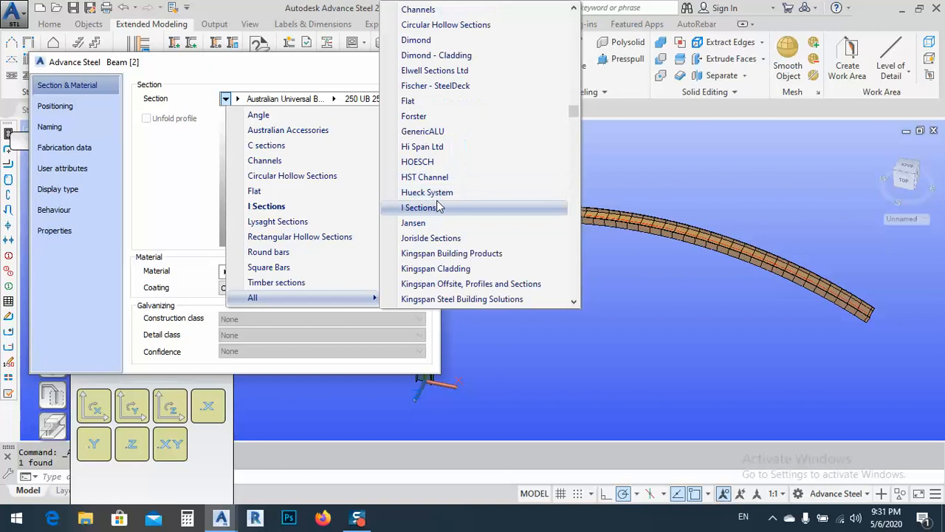
{"action": "scroll", "coordinate": [437, 203], "scroll_direction": "down", "scroll_amount": 5}
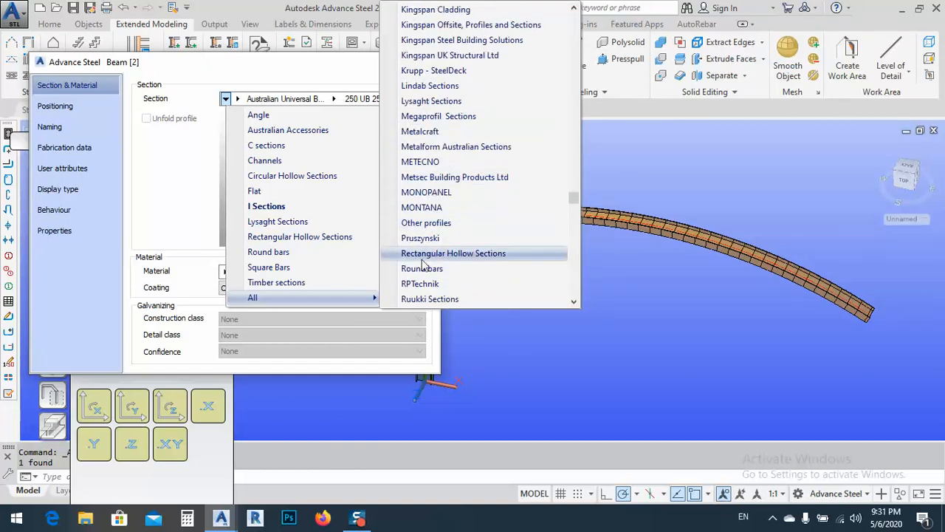
{"action": "left_click", "coordinate": [426, 223]}
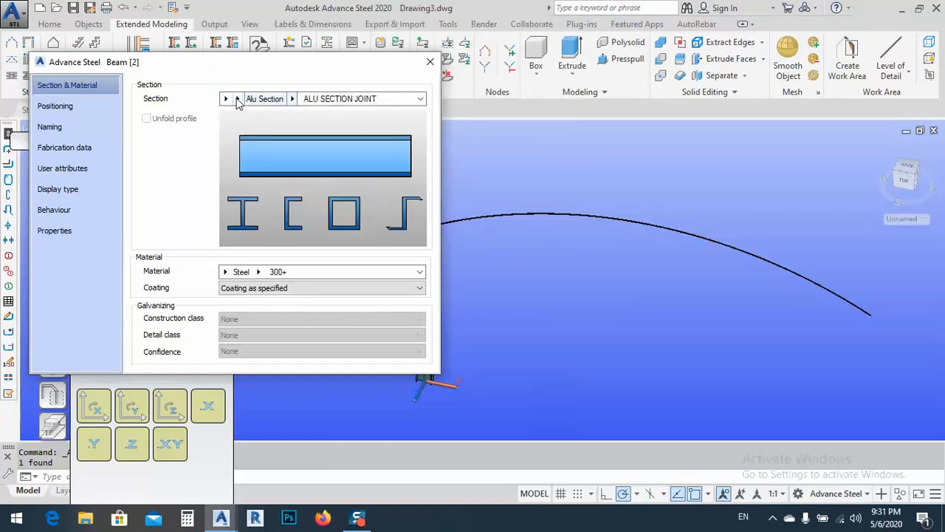
{"action": "left_click", "coordinate": [237, 98]}
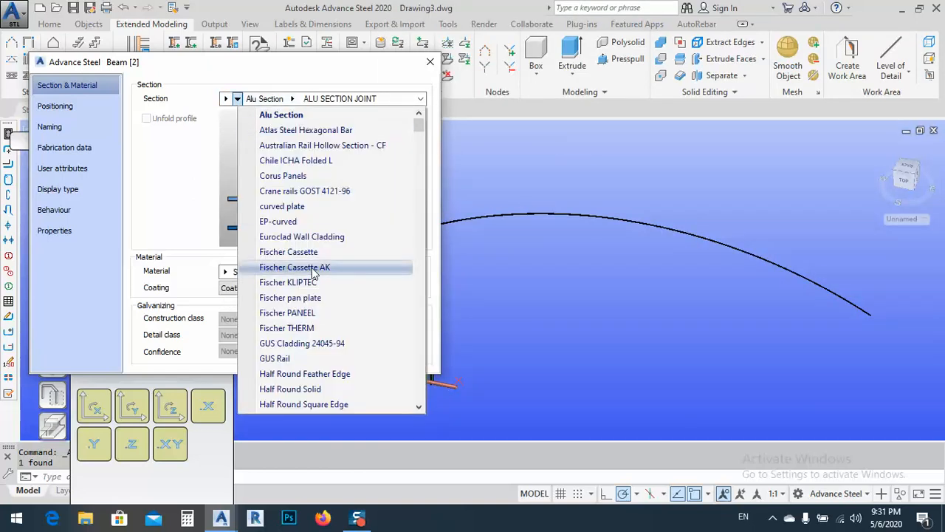
{"action": "left_click", "coordinate": [279, 222]}
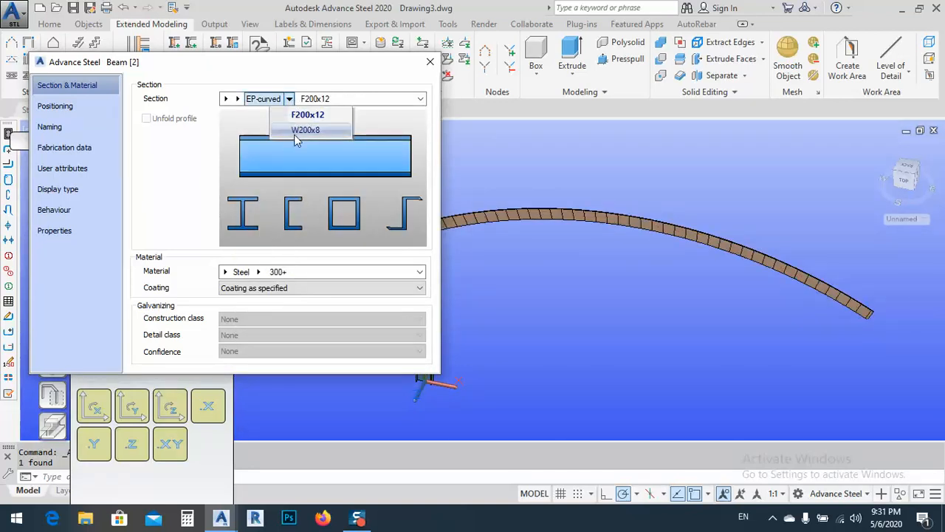
{"action": "left_click", "coordinate": [305, 130]}
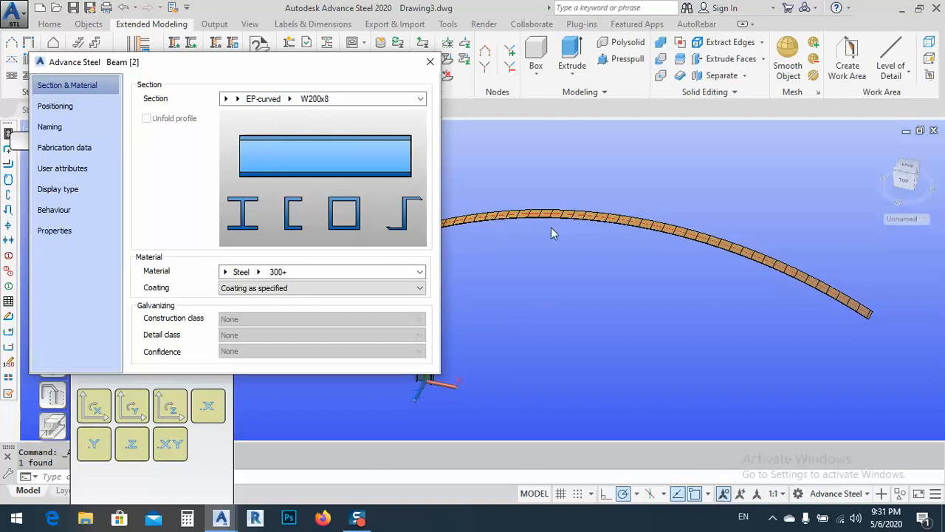
- Rotate the curved beam's section to an angle of 90 degrees in its positioning properties and close the properties
{"action": "left_click_drag", "start_coordinate": [388, 63], "coordinate": [265, 58]}
{"action": "scroll", "coordinate": [413, 231], "scroll_direction": "up", "scroll_amount": 5}
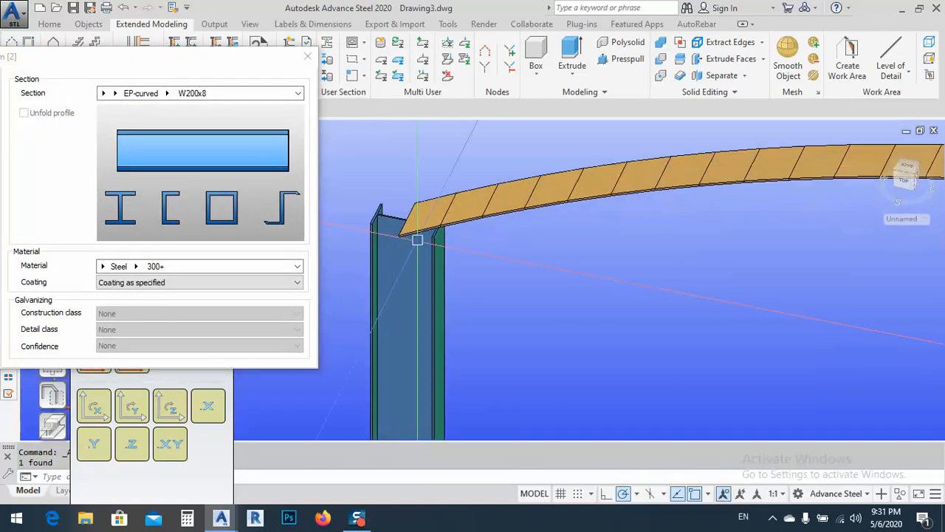
{"action": "middle_click_drag", "start_coordinate": [447, 223], "coordinate": [569, 241]}
{"action": "left_click_drag", "start_coordinate": [177, 58], "coordinate": [325, 56]}
{"action": "left_click", "coordinate": [130, 98]}
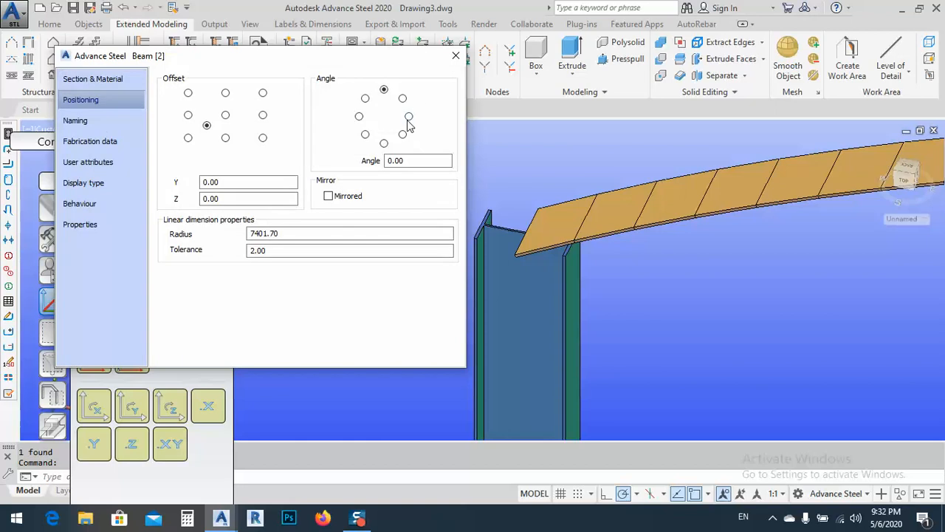
{"action": "left_click", "coordinate": [408, 117]}
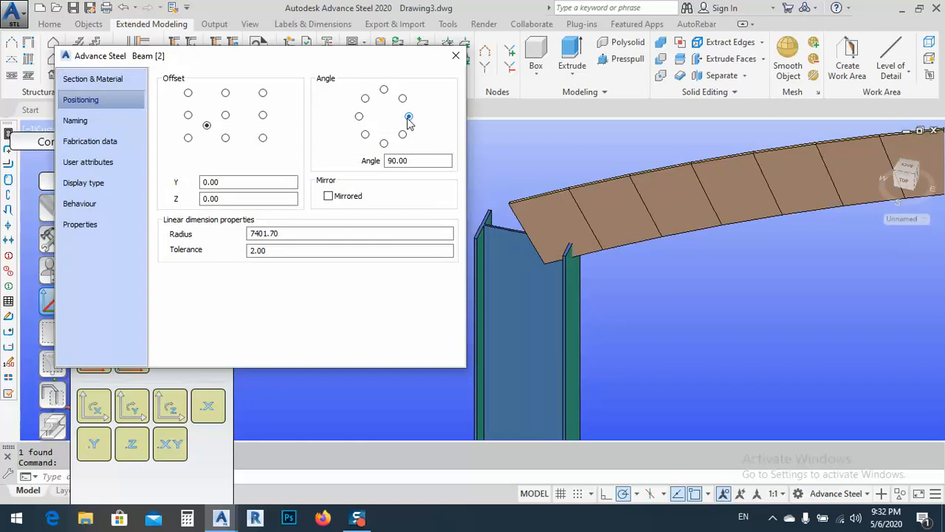
{"action": "left_click", "coordinate": [455, 57]}
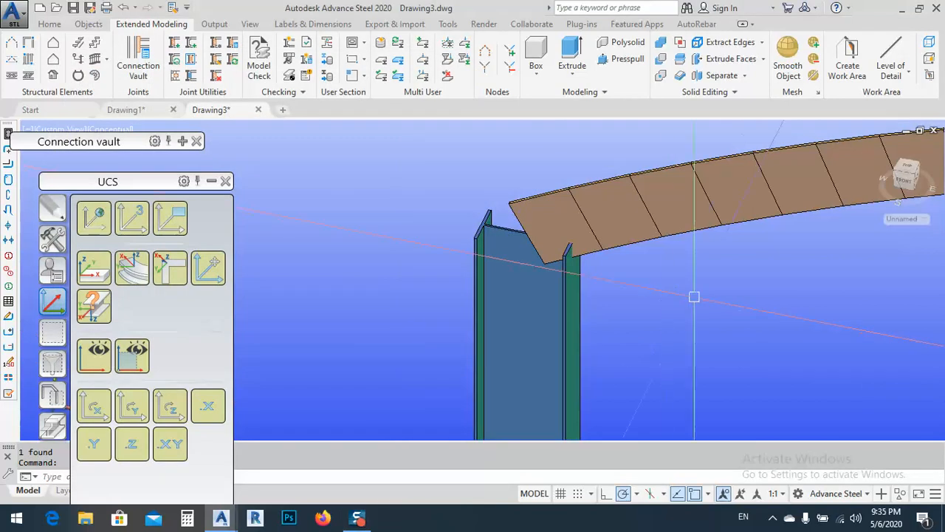
- Set the model to the Front view and align the UCS to that view
{"action": "middle_click_drag", "start_coordinate": [694, 263], "coordinate": [625, 323], "text": "shift"}
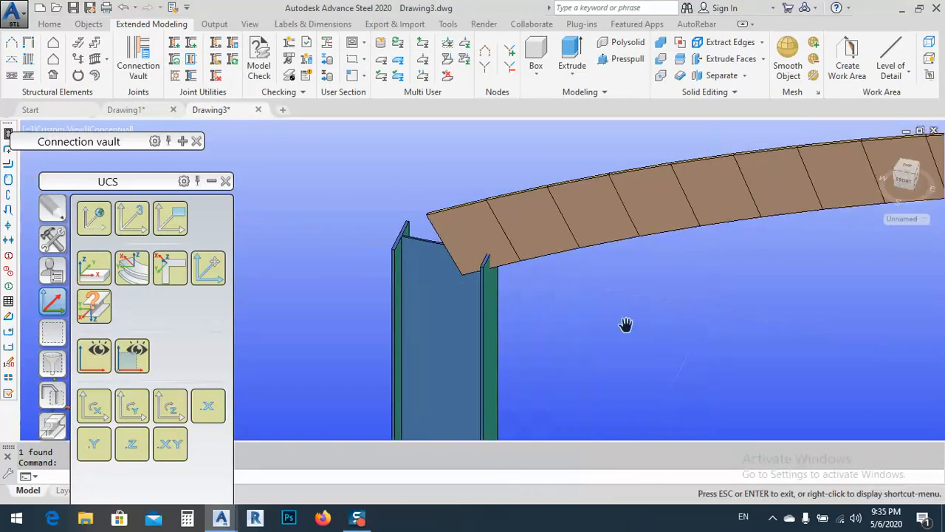
{"action": "scroll", "coordinate": [473, 290], "scroll_direction": "down", "scroll_amount": 4}
{"action": "middle_click_drag", "start_coordinate": [641, 266], "coordinate": [572, 319], "text": "shift"}
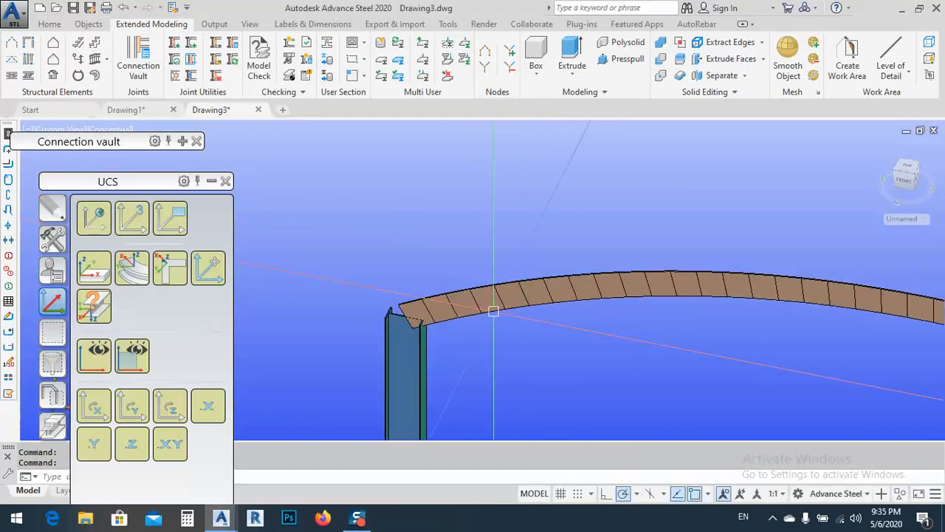
{"action": "left_click", "coordinate": [908, 185]}
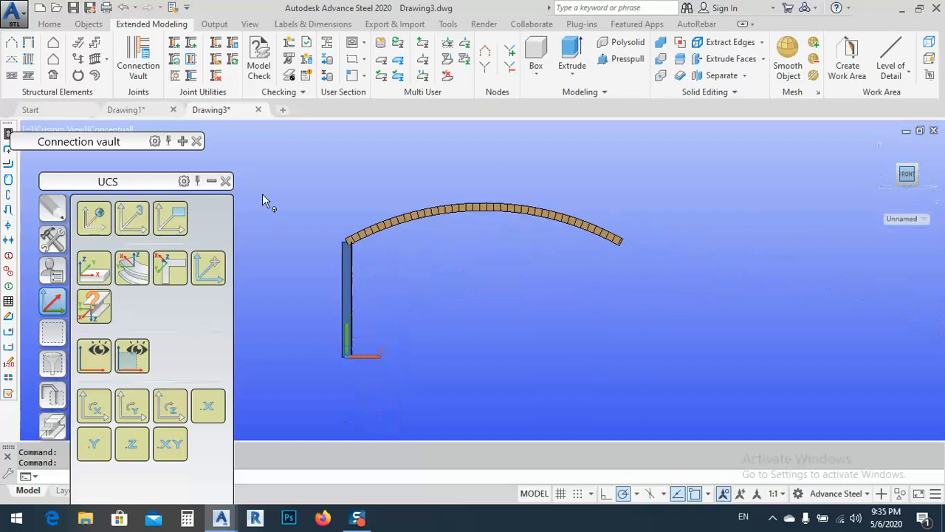
{"action": "left_click", "coordinate": [170, 218]}
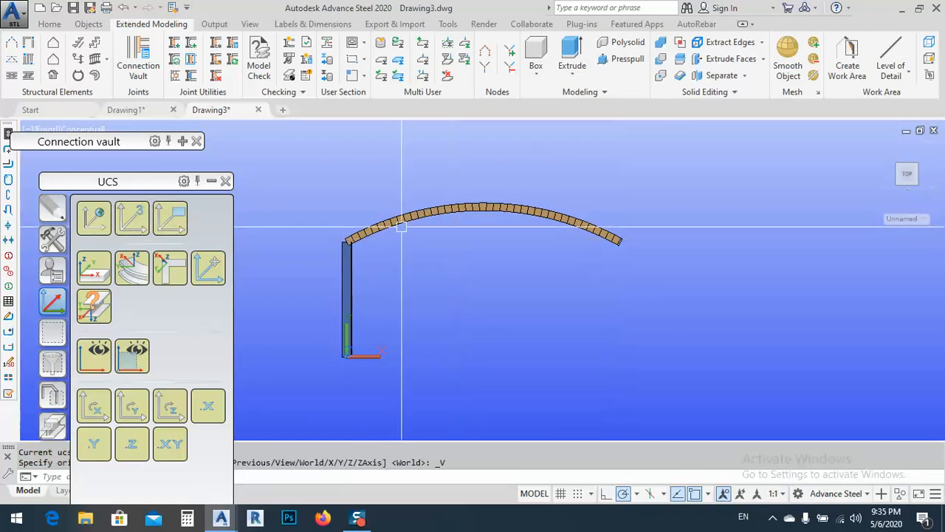
{"action": "scroll", "coordinate": [354, 240], "scroll_direction": "up", "scroll_amount": 2}
{"action": "middle_click_drag", "start_coordinate": [355, 240], "coordinate": [421, 254]}
{"action": "left_click", "coordinate": [421, 253]}
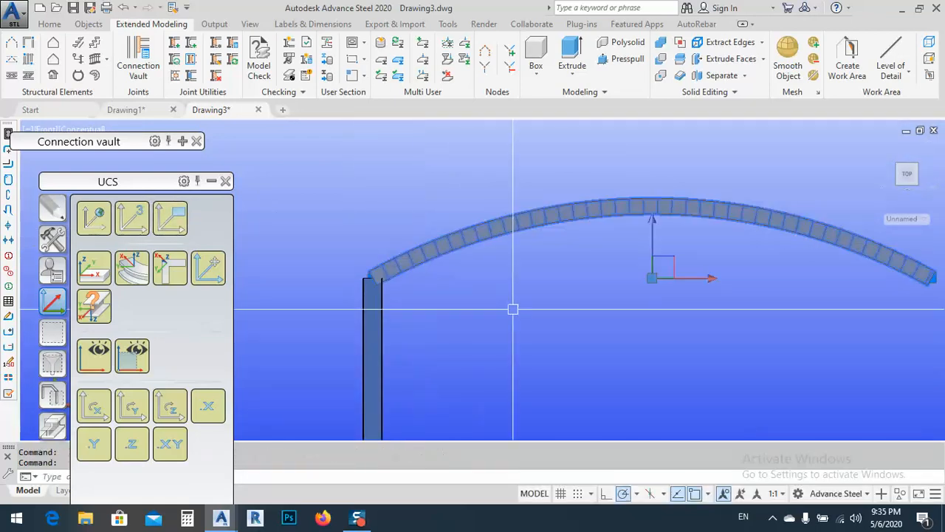
{"action": "key", "text": "ctrl+c"}
{"action": "key", "text": "ctrl+v"}
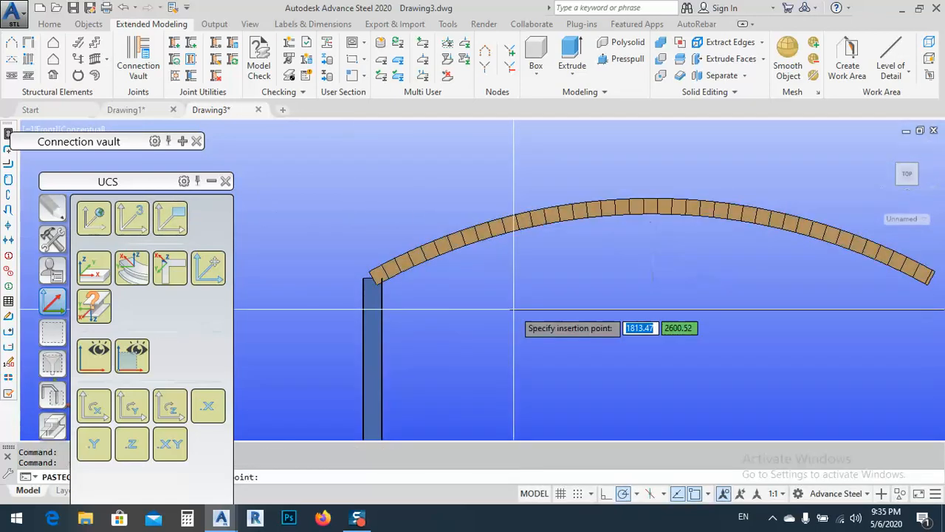
{"action": "key", "text": "Escape"}
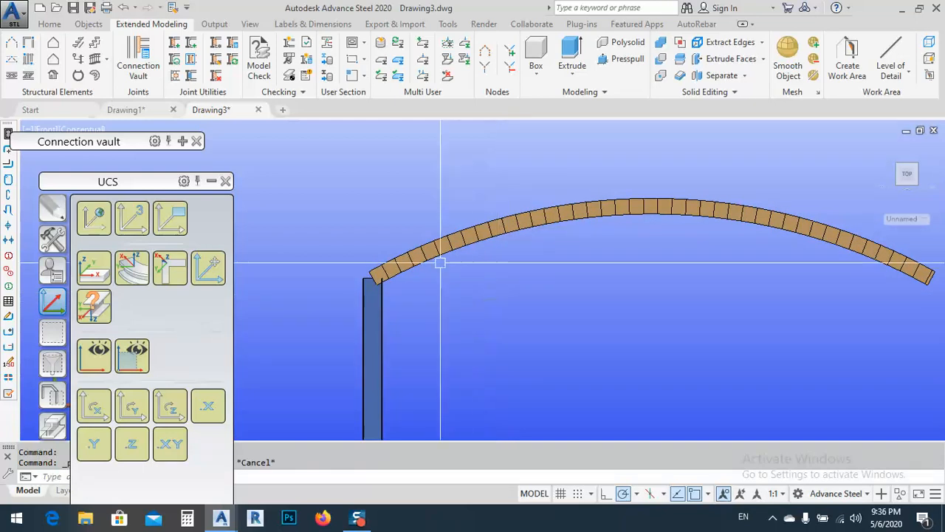
- Copy the curved web beam straight up by a distance of 100
{"action": "left_click", "coordinate": [438, 247]}
{"action": "middle_click_drag", "start_coordinate": [432, 189], "coordinate": [433, 239]}
{"action": "type", "text": "c"}
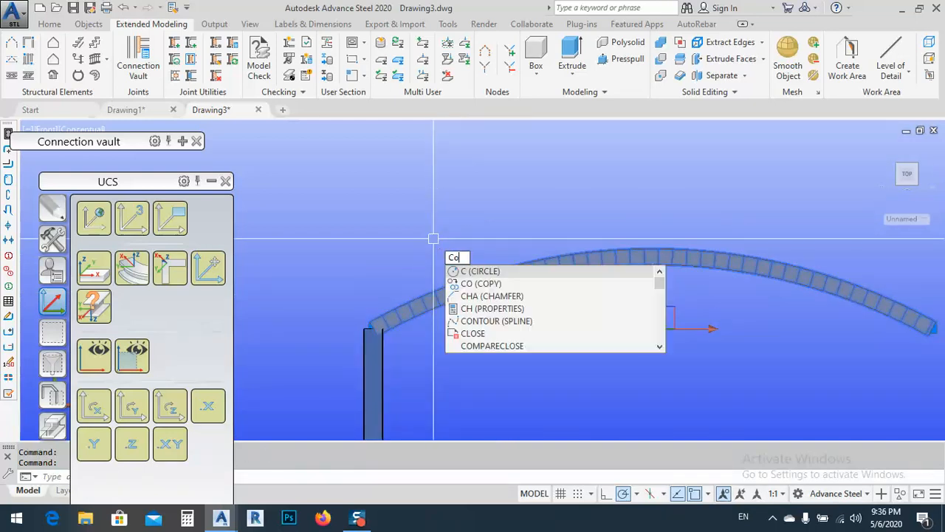
{"action": "type", "text": "o"}
{"action": "key", "text": "Return"}
{"action": "left_click", "coordinate": [436, 250]}
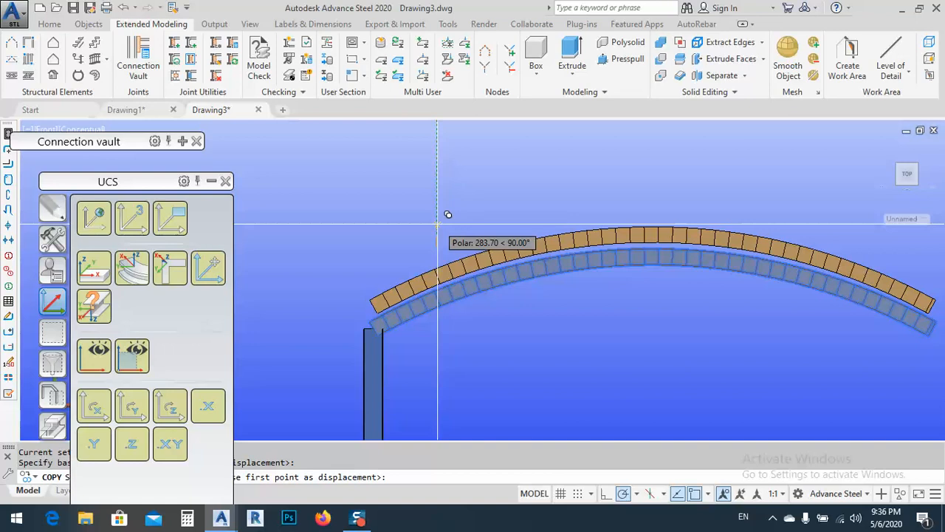
{"action": "type", "text": "1"}
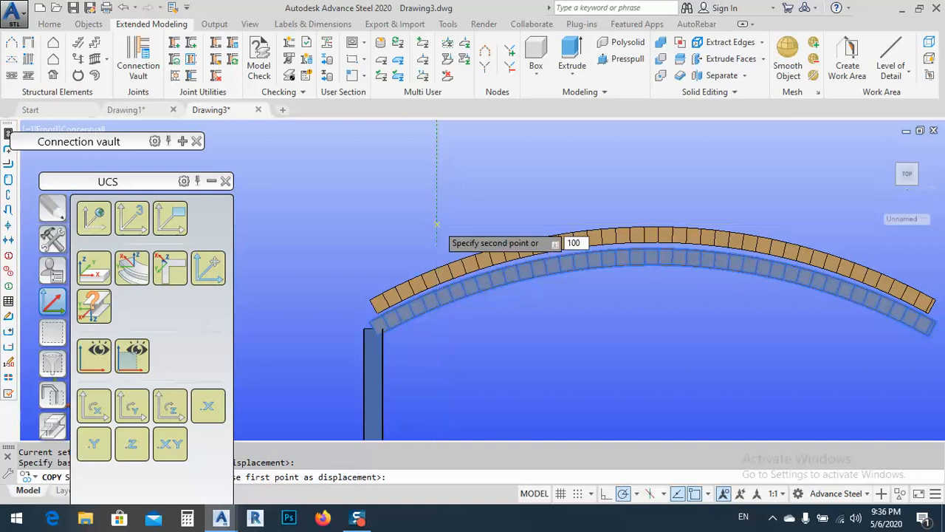
{"action": "type", "text": "00"}
{"action": "key", "text": "Return"}
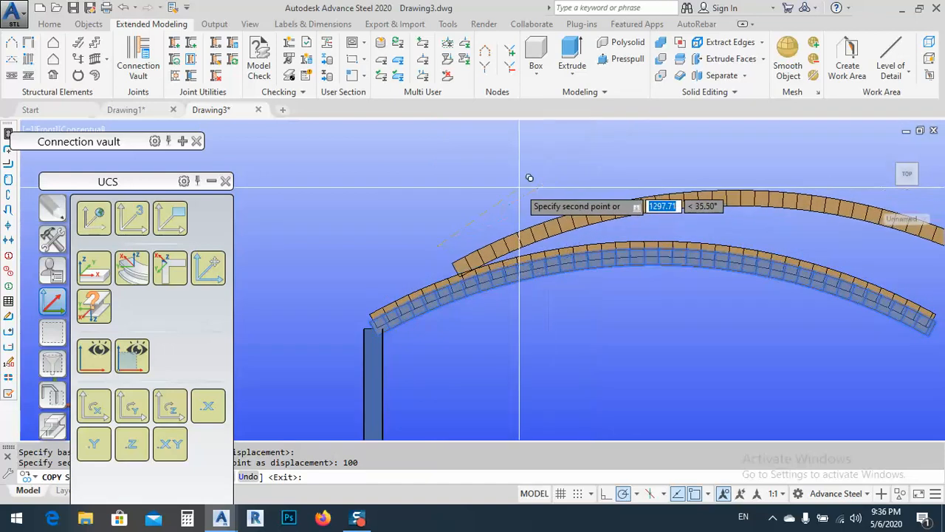
{"action": "key", "text": "Escape"}
- Set the section angle of the copied upper curved beam to 90 degrees in its positioning properties
{"action": "scroll", "coordinate": [411, 298], "scroll_direction": "up", "scroll_amount": 2}
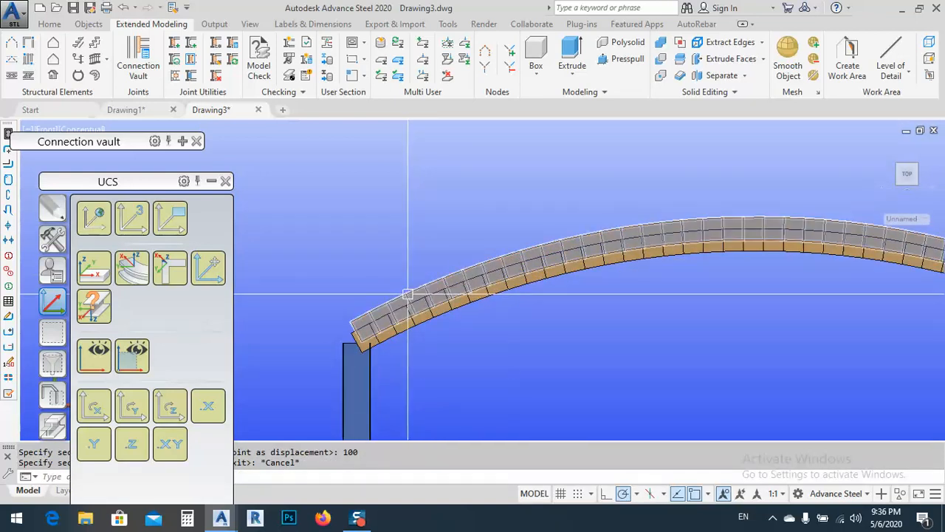
{"action": "left_click", "coordinate": [406, 292]}
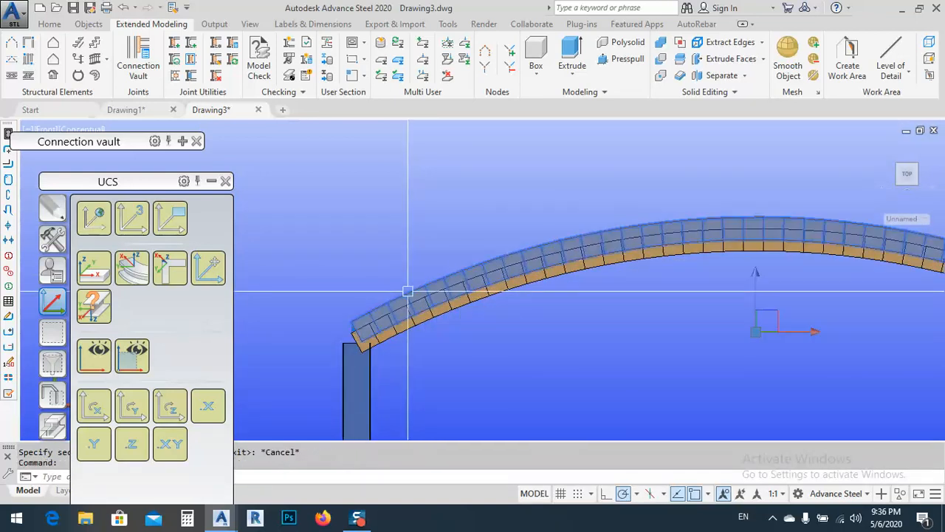
{"action": "right_click", "coordinate": [405, 273]}
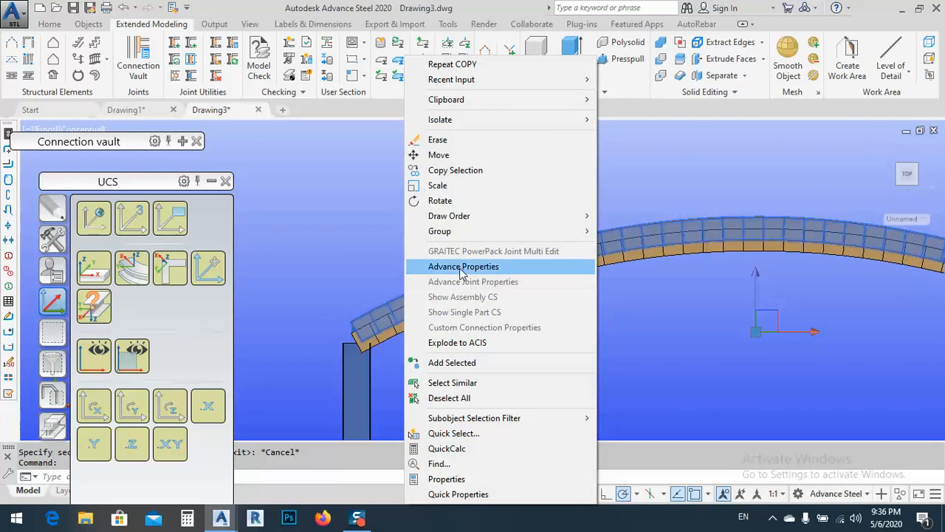
{"action": "left_click", "coordinate": [460, 267]}
{"action": "left_click", "coordinate": [104, 103]}
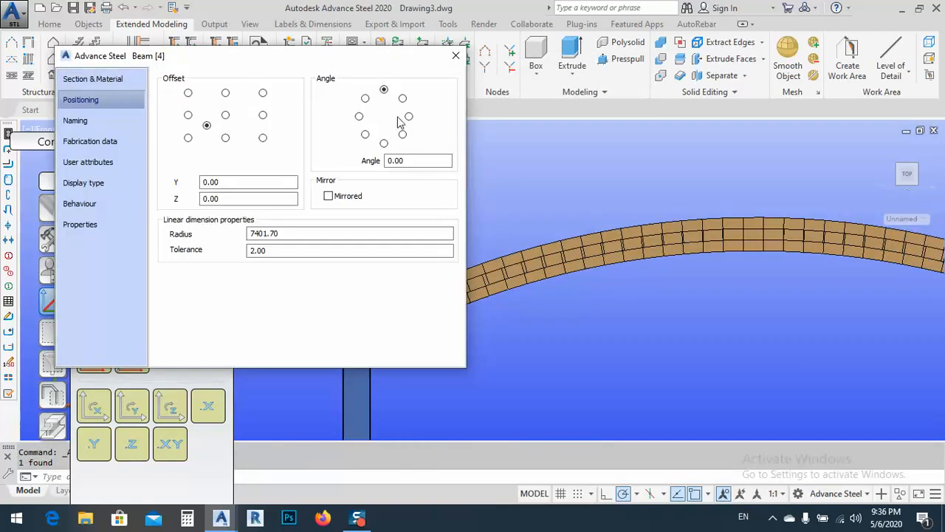
{"action": "left_click", "coordinate": [409, 117]}
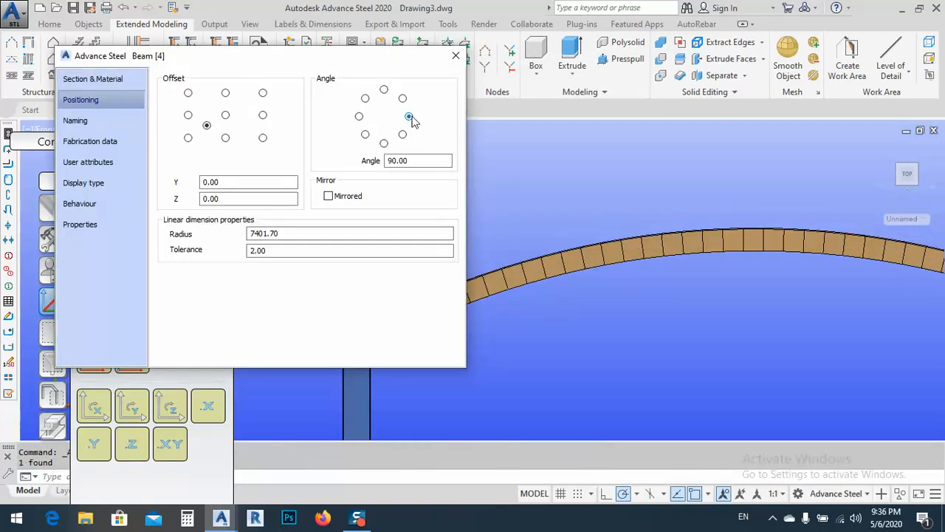
- Change the section of the copied upper curved beam to the EP-curved flange profile F200x12
{"action": "middle_click_drag", "start_coordinate": [538, 271], "coordinate": [633, 342], "text": "shift"}
{"action": "scroll", "coordinate": [572, 333], "scroll_direction": "up", "scroll_amount": 4}
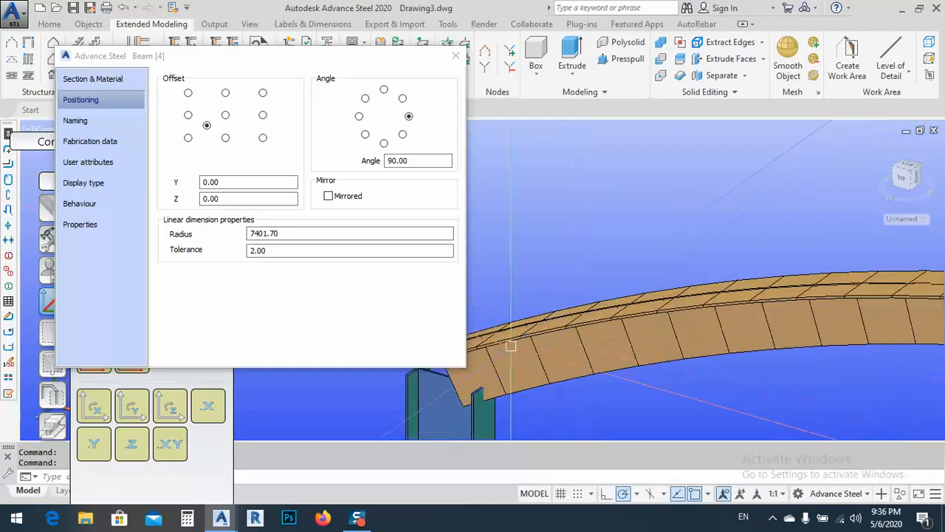
{"action": "middle_click_drag", "start_coordinate": [511, 346], "coordinate": [685, 305]}
{"action": "key", "text": "Escape"}
{"action": "scroll", "coordinate": [660, 300], "scroll_direction": "up", "scroll_amount": 4}
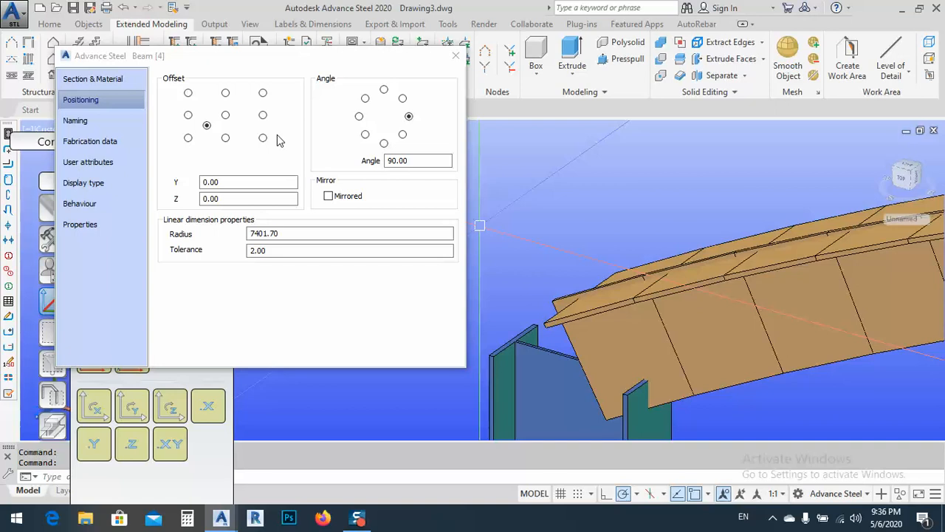
{"action": "left_click", "coordinate": [84, 82]}
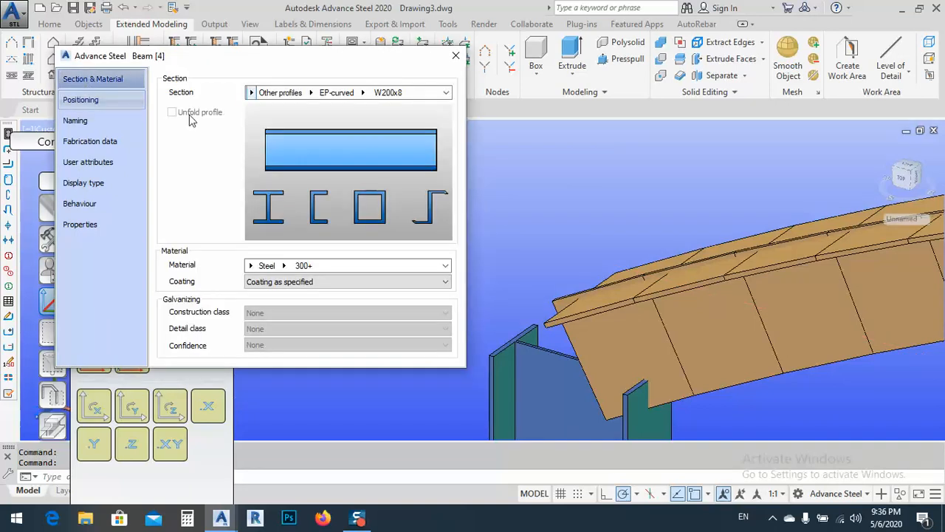
{"action": "left_click", "coordinate": [362, 93]}
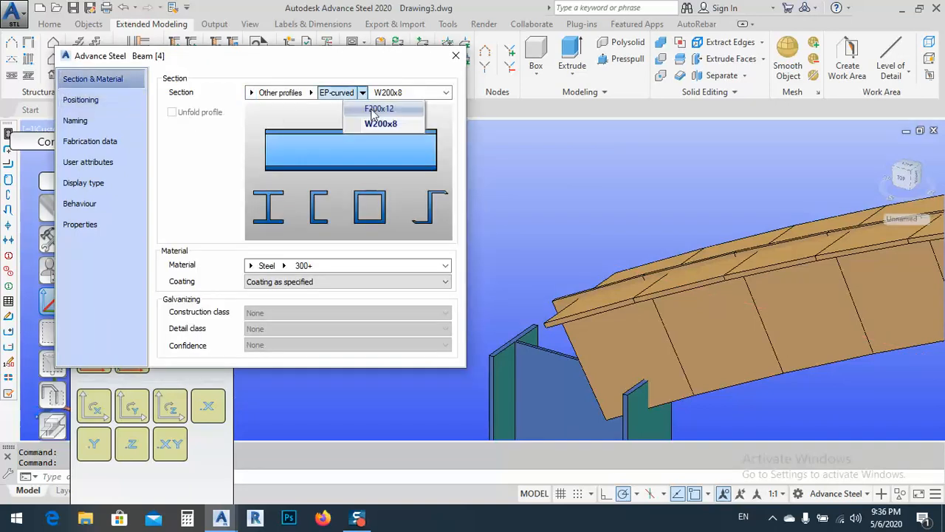
{"action": "left_click", "coordinate": [374, 109]}
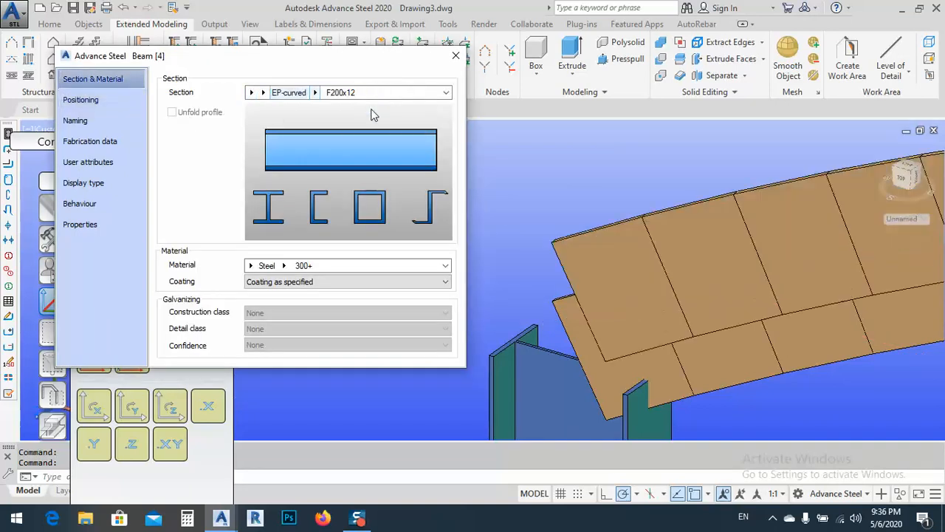
- Set the upper curved beam's section angle to 0 and its Z offset to -15, and close its properties
{"action": "left_click", "coordinate": [114, 102]}
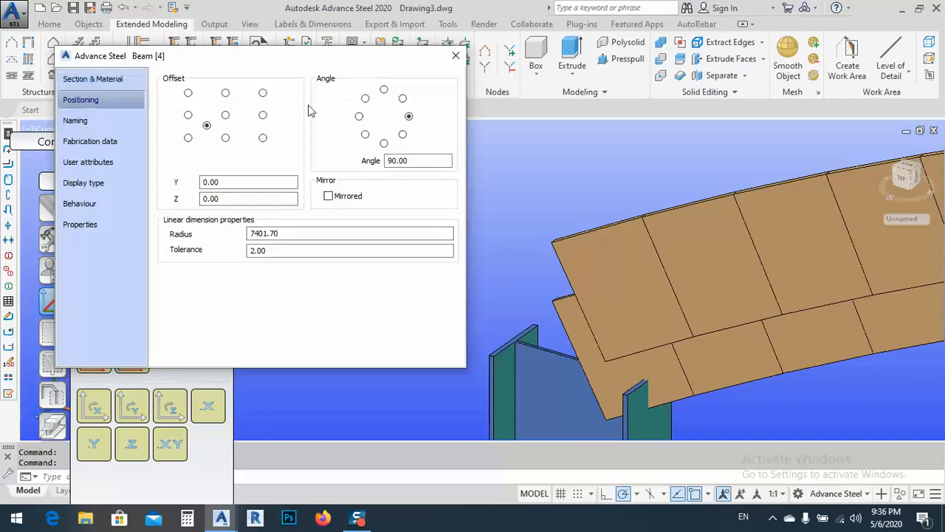
{"action": "left_click", "coordinate": [384, 90]}
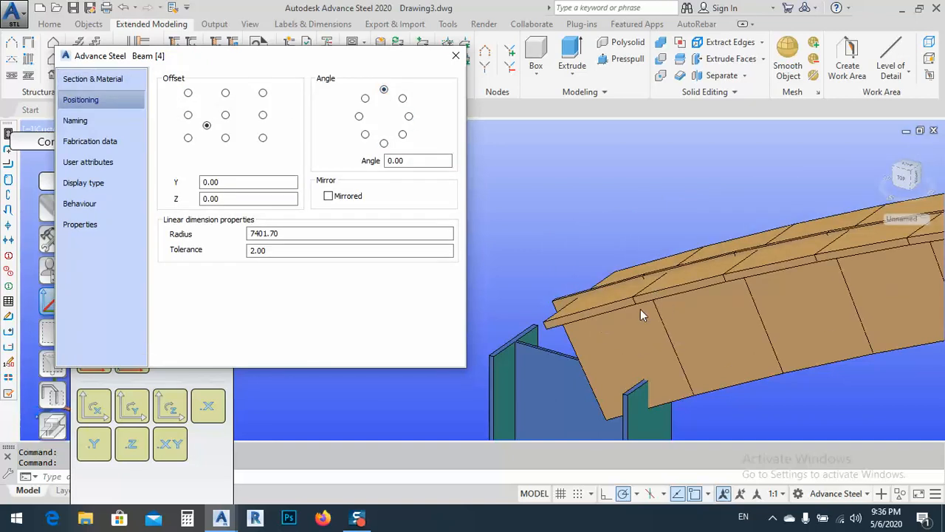
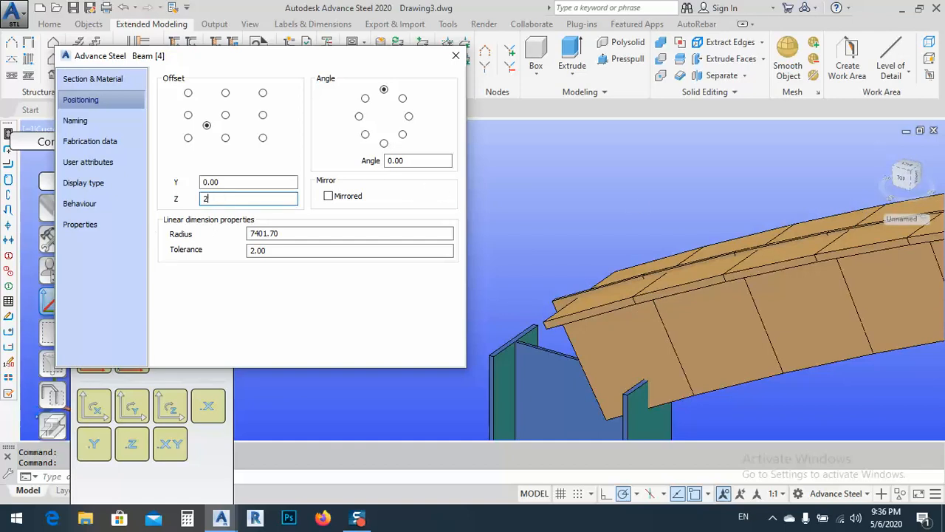
{"action": "key", "text": "Return"}
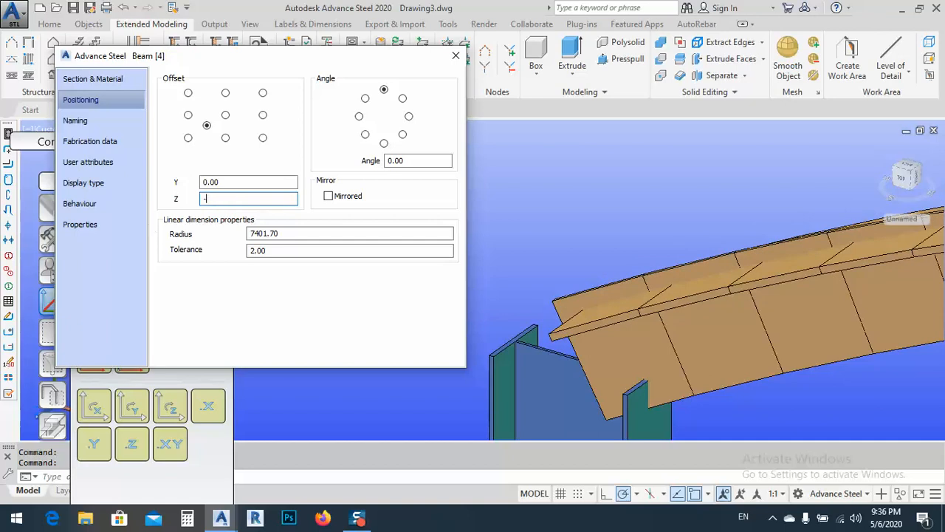
{"action": "type", "text": "-15"}
{"action": "key", "text": "Return"}
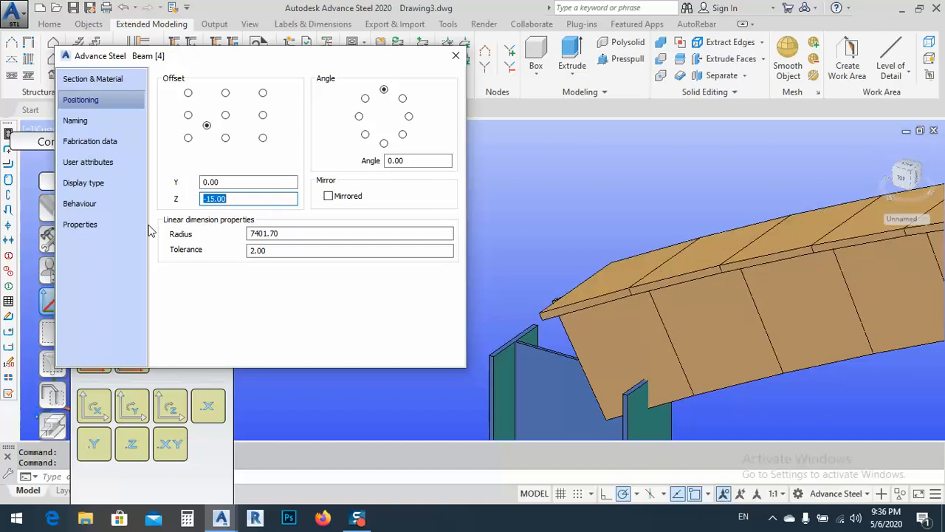
{"action": "left_click", "coordinate": [907, 188]}
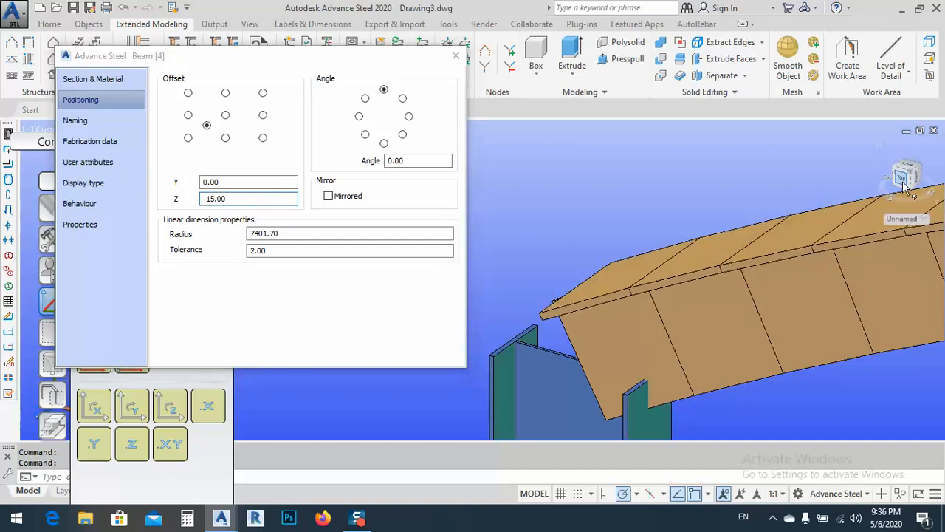
{"action": "left_click", "coordinate": [456, 55]}
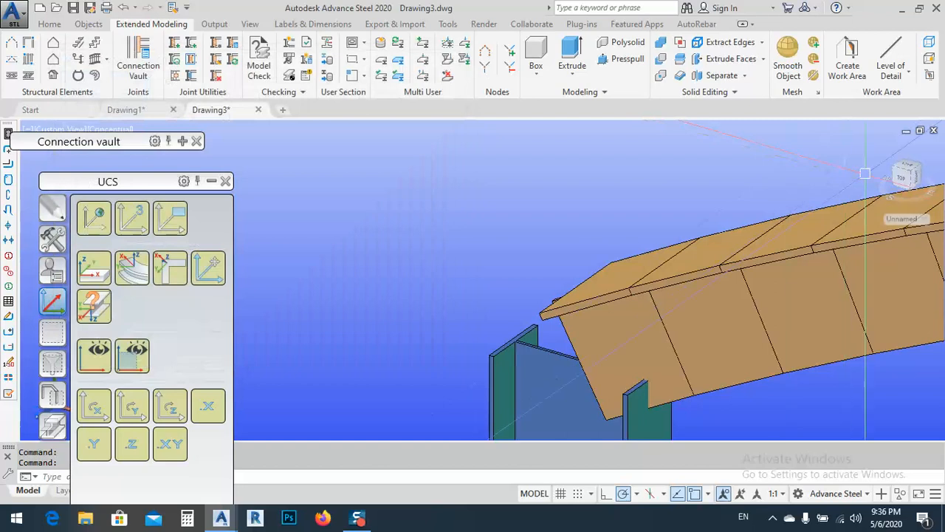
- Return the model to the Front view and examine how the flange sits against the web's top edge along the curve
{"action": "left_click", "coordinate": [902, 185]}
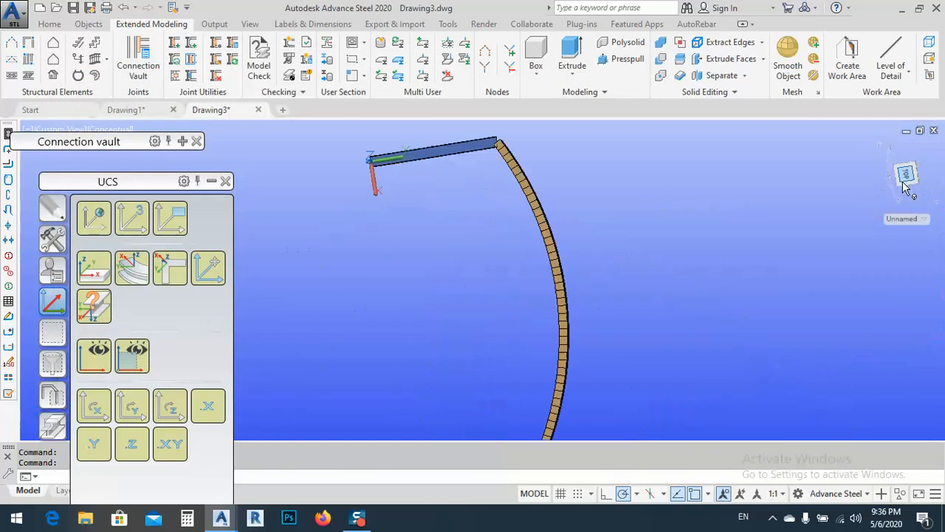
{"action": "left_click", "coordinate": [931, 148]}
{"action": "scroll", "coordinate": [339, 229], "scroll_direction": "up", "scroll_amount": 5}
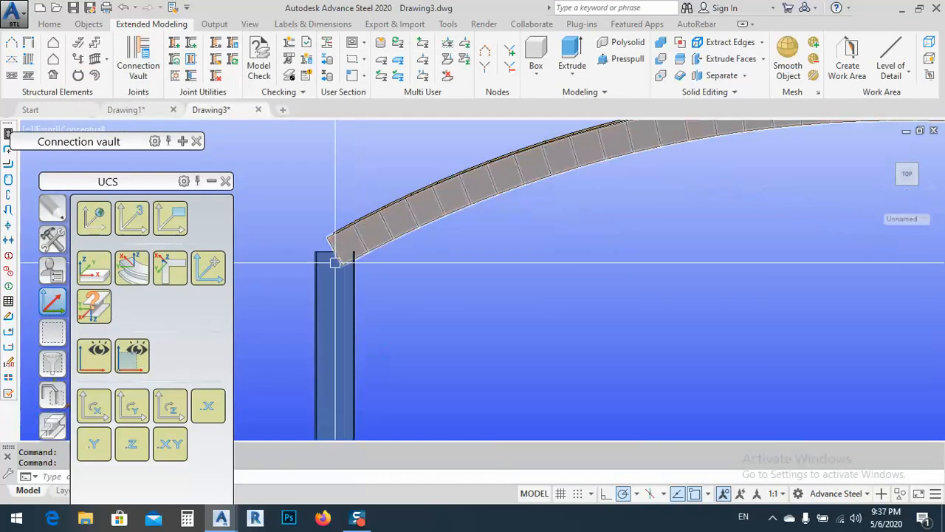
{"action": "scroll", "coordinate": [339, 229], "scroll_direction": "up", "scroll_amount": 4}
{"action": "scroll", "coordinate": [358, 229], "scroll_direction": "down", "scroll_amount": 6}
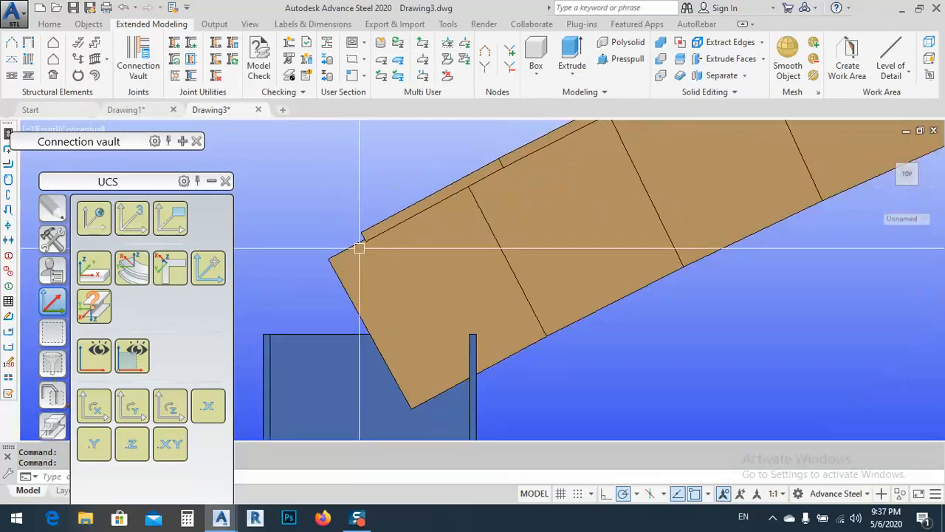
{"action": "middle_click_drag", "start_coordinate": [564, 196], "coordinate": [365, 330]}
{"action": "scroll", "coordinate": [366, 330], "scroll_direction": "down", "scroll_amount": 6}
{"action": "scroll", "coordinate": [578, 271], "scroll_direction": "up", "scroll_amount": 6}
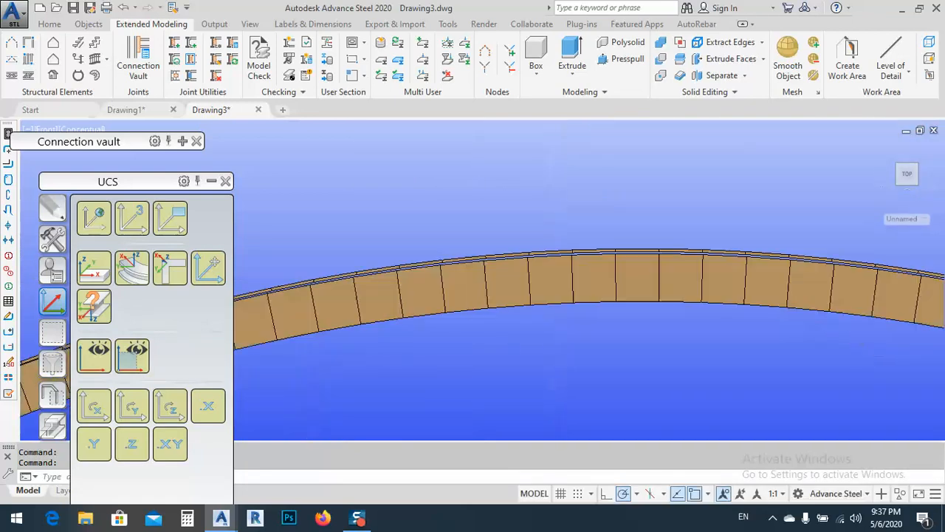
{"action": "scroll", "coordinate": [567, 244], "scroll_direction": "up", "scroll_amount": 5}
{"action": "middle_click_drag", "start_coordinate": [567, 244], "coordinate": [575, 202]}
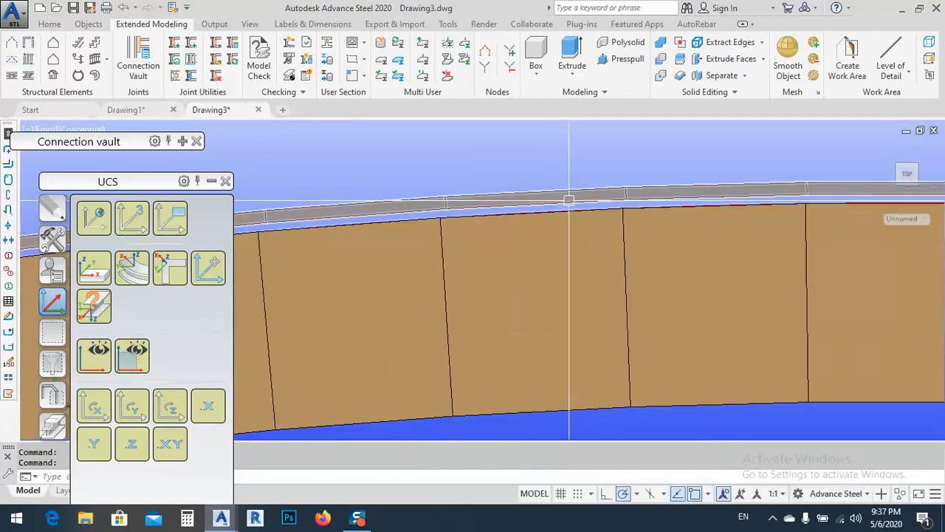
- Switch the visual style to 2D Wireframe and erase the upper curved flange beam
{"action": "left_click", "coordinate": [94, 132]}
{"action": "left_click", "coordinate": [125, 159]}
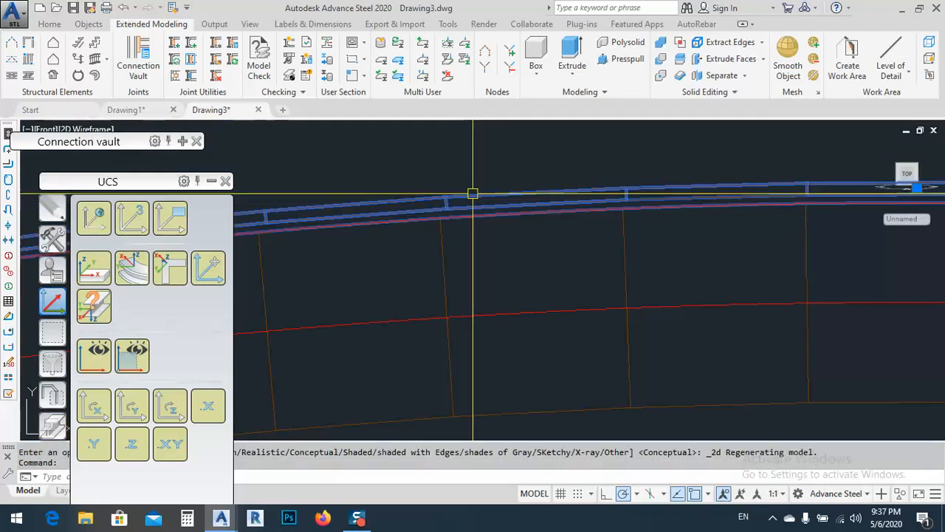
{"action": "scroll", "coordinate": [727, 205], "scroll_direction": "up", "scroll_amount": 2}
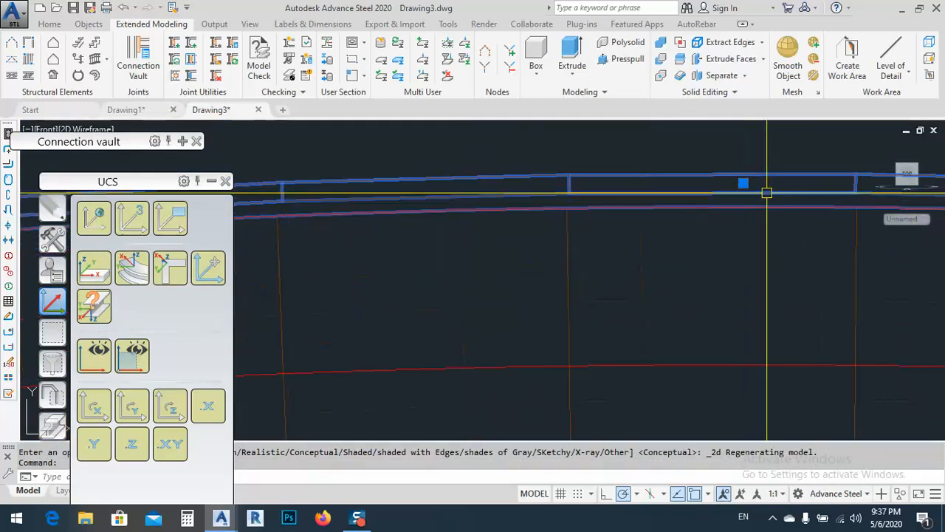
{"action": "scroll", "coordinate": [766, 193], "scroll_direction": "down", "scroll_amount": 4}
{"action": "middle_click_drag", "start_coordinate": [327, 211], "coordinate": [371, 227]}
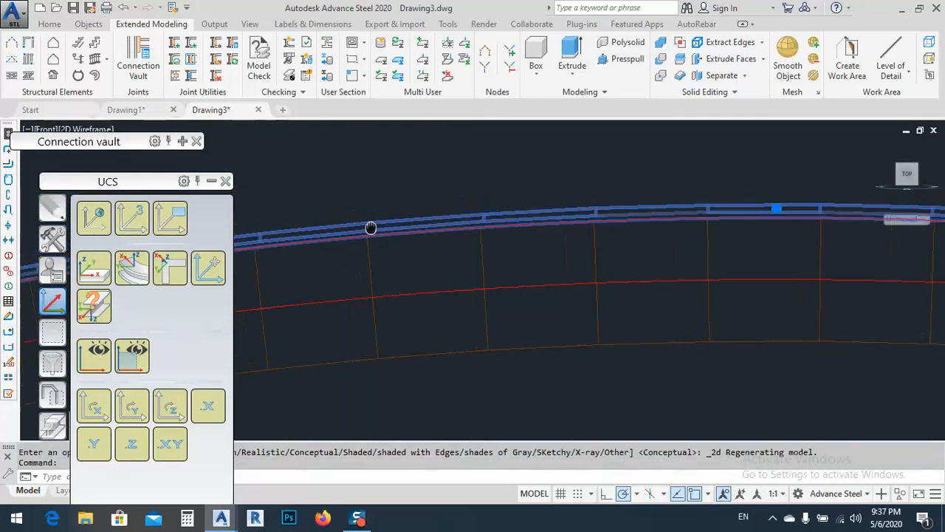
{"action": "scroll", "coordinate": [627, 198], "scroll_direction": "down", "scroll_amount": 3}
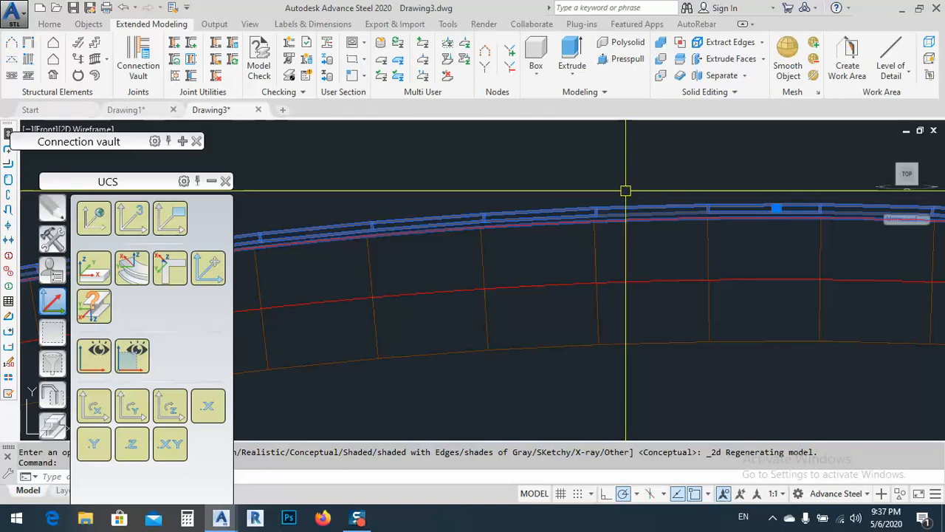
{"action": "scroll", "coordinate": [624, 184], "scroll_direction": "down", "scroll_amount": 4}
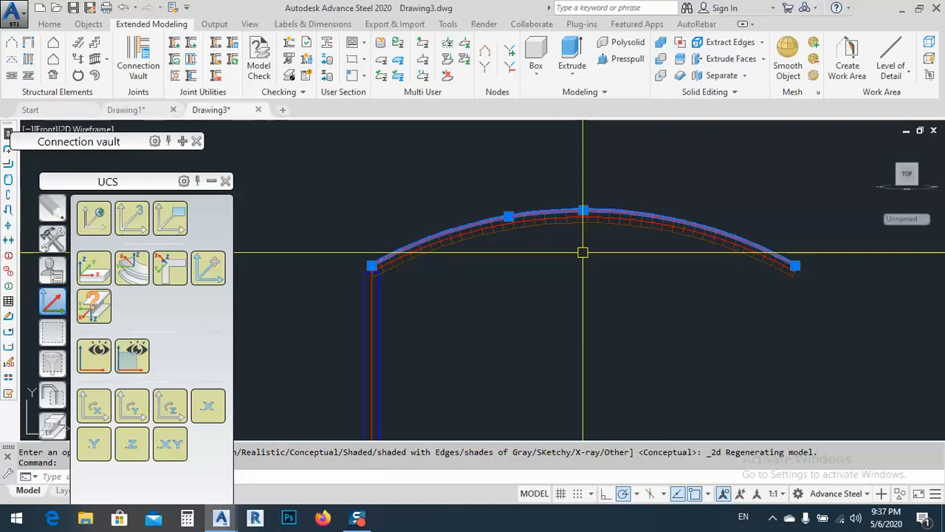
{"action": "type", "text": "E"}
{"action": "key", "text": "Return"}
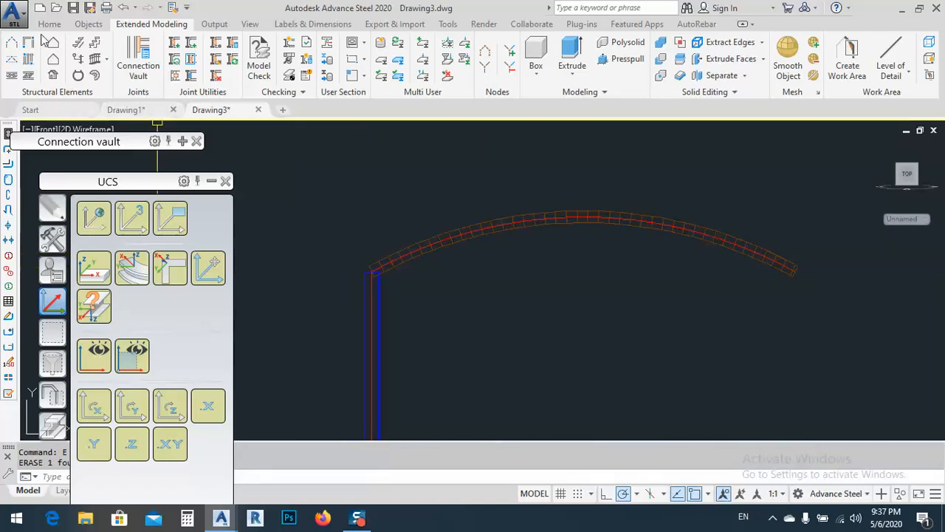
- Draw a three-point arc from the web's upper corner at the column through its far upper corner, ending about 87 beyond it at 330°
{"action": "type", "text": "Ar"}
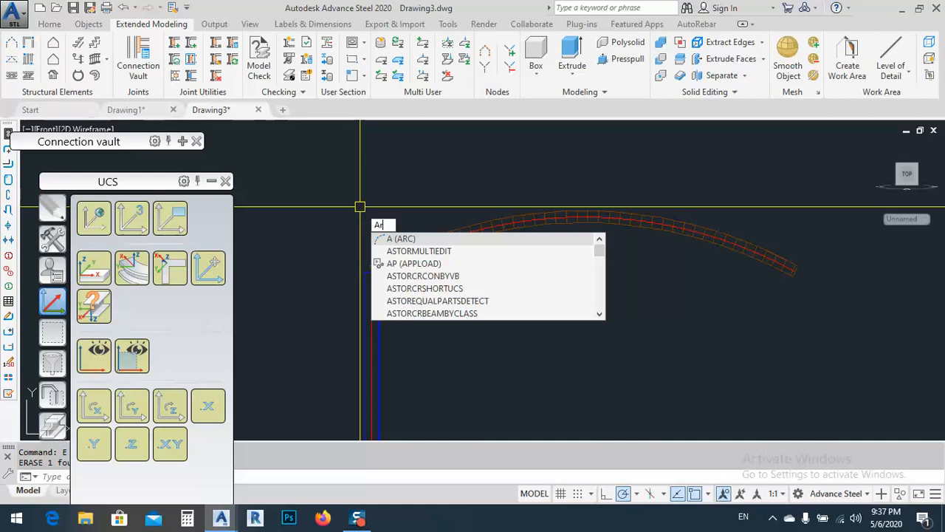
{"action": "type", "text": "c"}
{"action": "key", "text": "Return"}
{"action": "scroll", "coordinate": [378, 284], "scroll_direction": "up", "scroll_amount": 7}
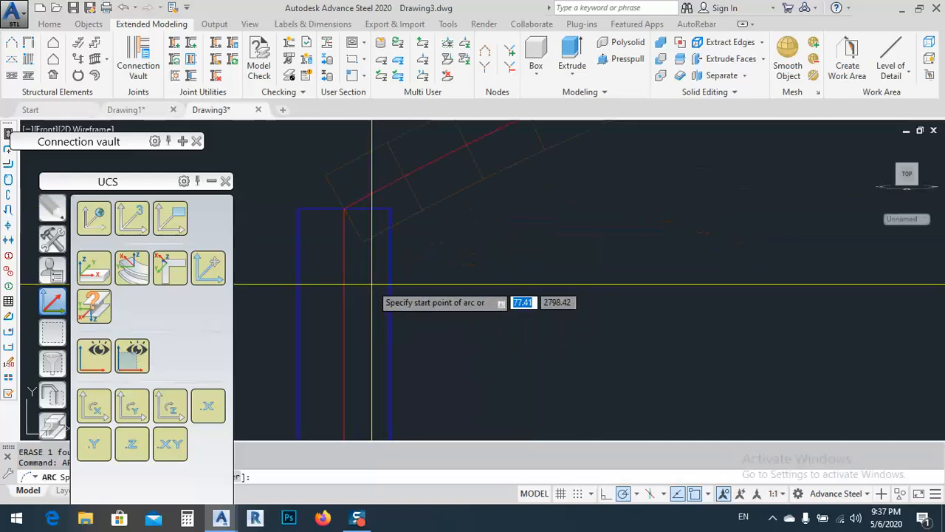
{"action": "left_click", "coordinate": [326, 176]}
{"action": "scroll", "coordinate": [280, 264], "scroll_direction": "down", "scroll_amount": 8}
{"action": "scroll", "coordinate": [707, 253], "scroll_direction": "up", "scroll_amount": 5}
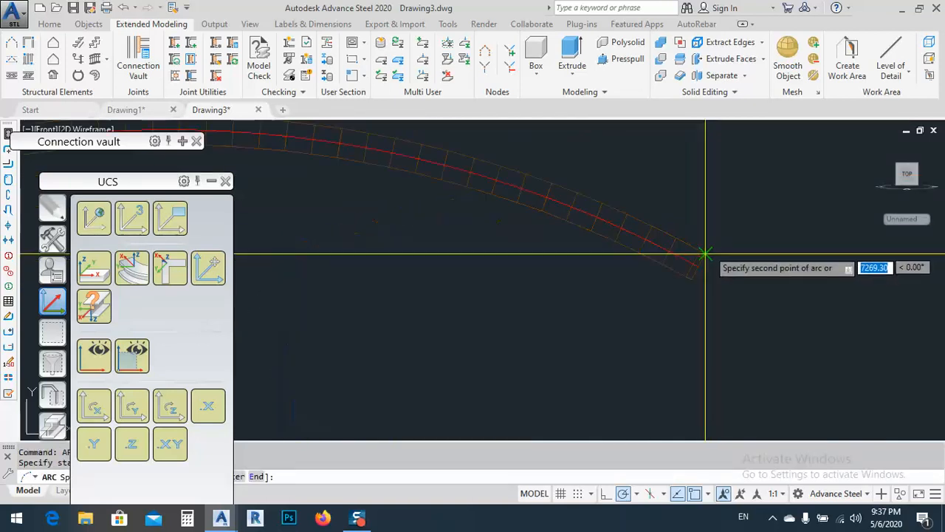
{"action": "scroll", "coordinate": [691, 240], "scroll_direction": "up", "scroll_amount": 6}
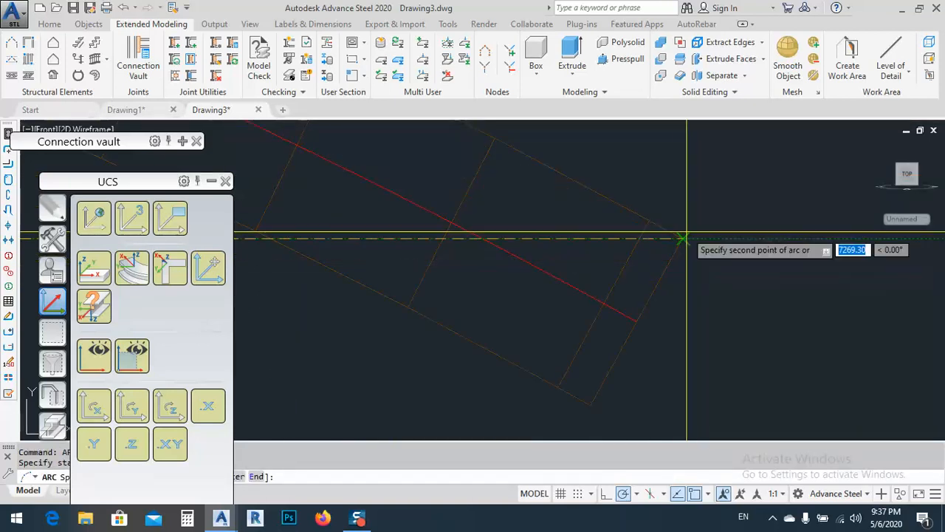
{"action": "left_click", "coordinate": [686, 235]}
{"action": "scroll", "coordinate": [761, 294], "scroll_direction": "down", "scroll_amount": 11}
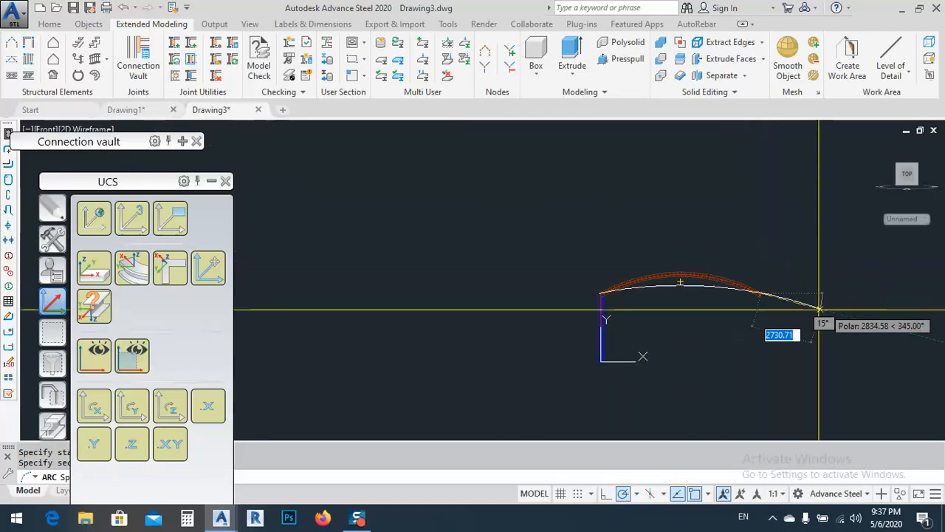
{"action": "scroll", "coordinate": [768, 310], "scroll_direction": "up", "scroll_amount": 7}
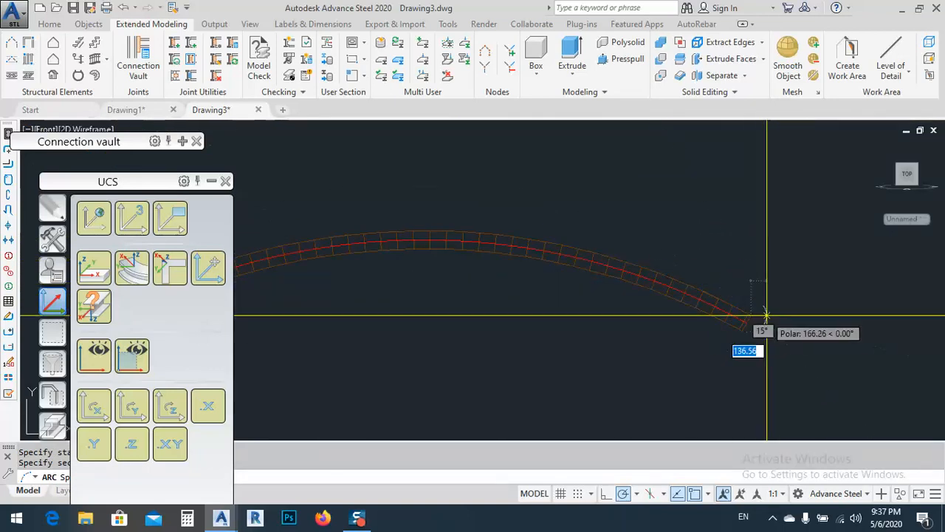
{"action": "scroll", "coordinate": [747, 323], "scroll_direction": "up", "scroll_amount": 5}
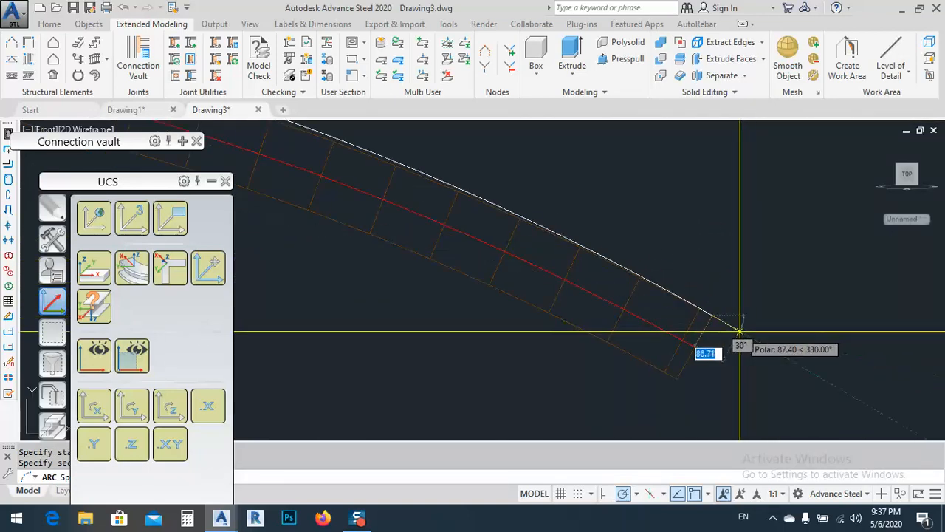
{"action": "left_click", "coordinate": [741, 330]}
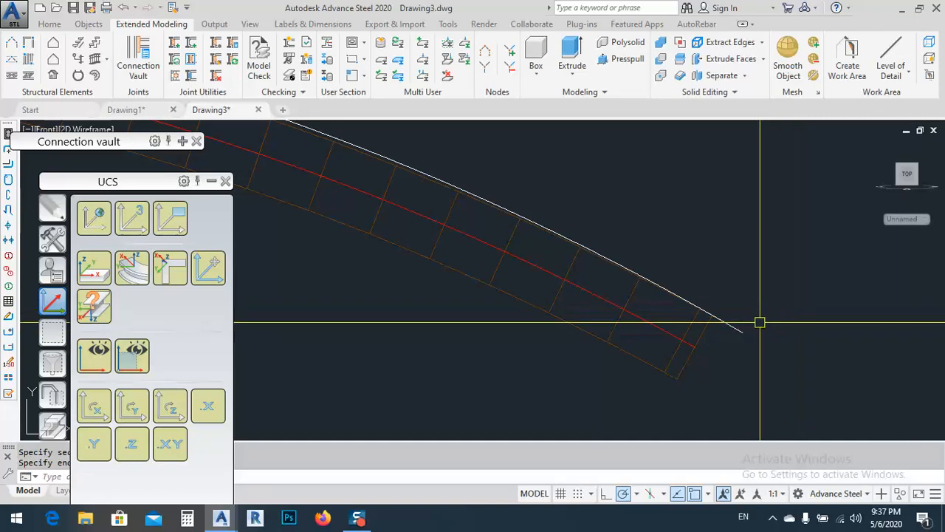
- Stretch the new arc's midpoint to bring its crown closer to the curved web's top edge
{"action": "scroll", "coordinate": [768, 325], "scroll_direction": "down", "scroll_amount": 8}
{"action": "scroll", "coordinate": [568, 237], "scroll_direction": "up", "scroll_amount": 8}
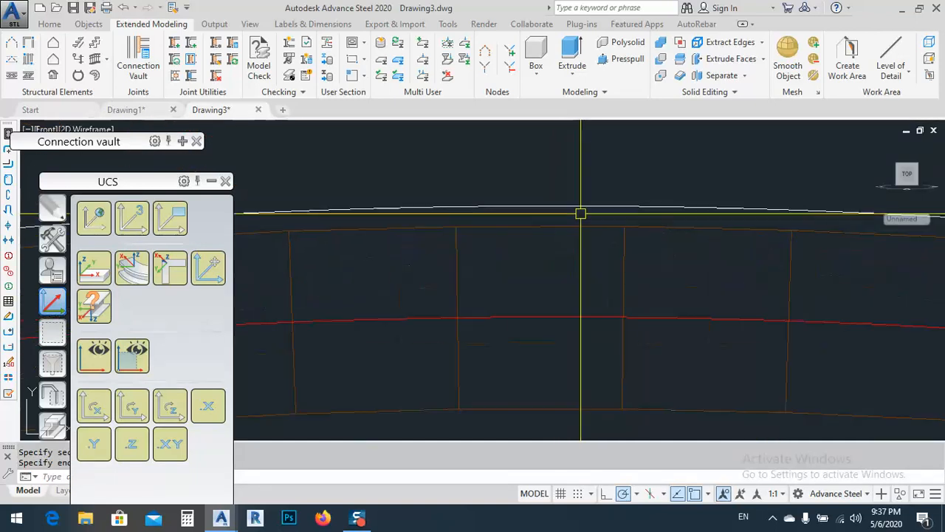
{"action": "left_click", "coordinate": [580, 212]}
{"action": "left_click", "coordinate": [604, 206]}
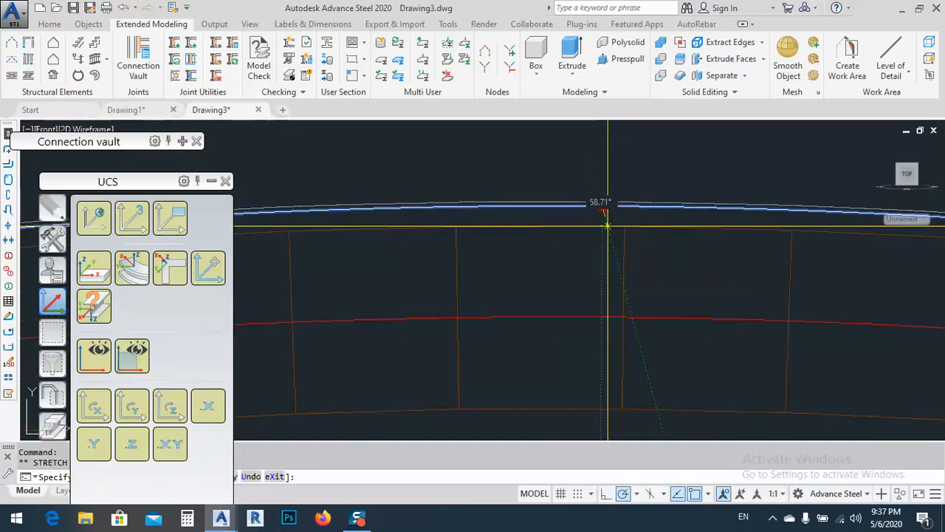
{"action": "scroll", "coordinate": [602, 233], "scroll_direction": "up", "scroll_amount": 2}
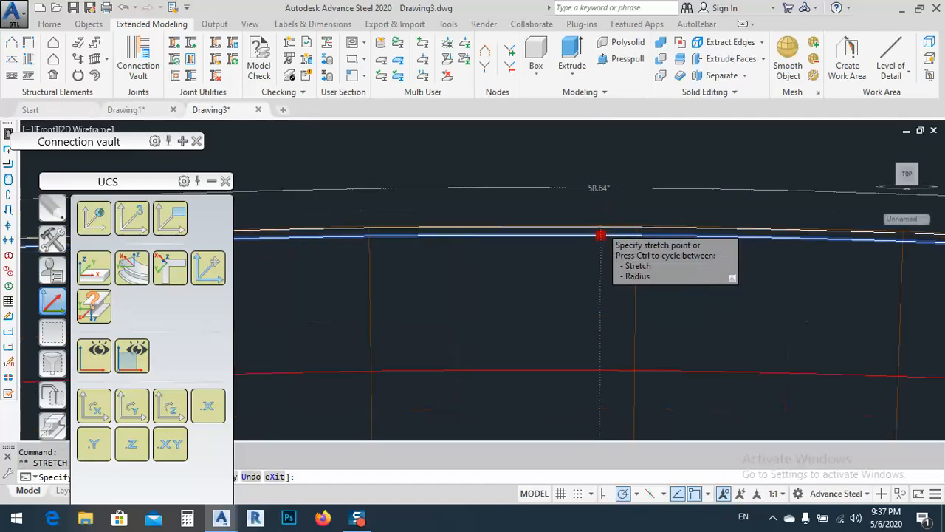
{"action": "scroll", "coordinate": [583, 229], "scroll_direction": "down", "scroll_amount": 4}
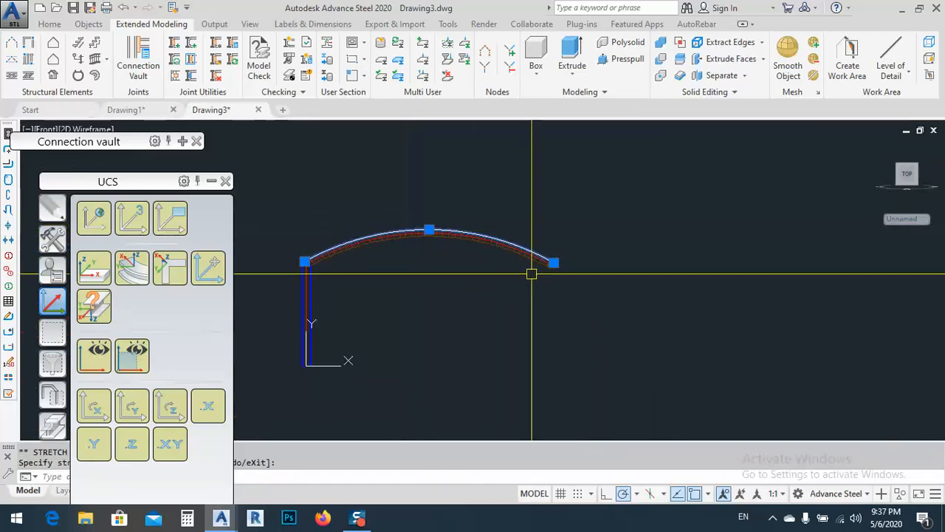
- Stretch the upper arc's far end onto the web's far upper corner and check its fit along the web's top edge
{"action": "scroll", "coordinate": [546, 267], "scroll_direction": "up", "scroll_amount": 6}
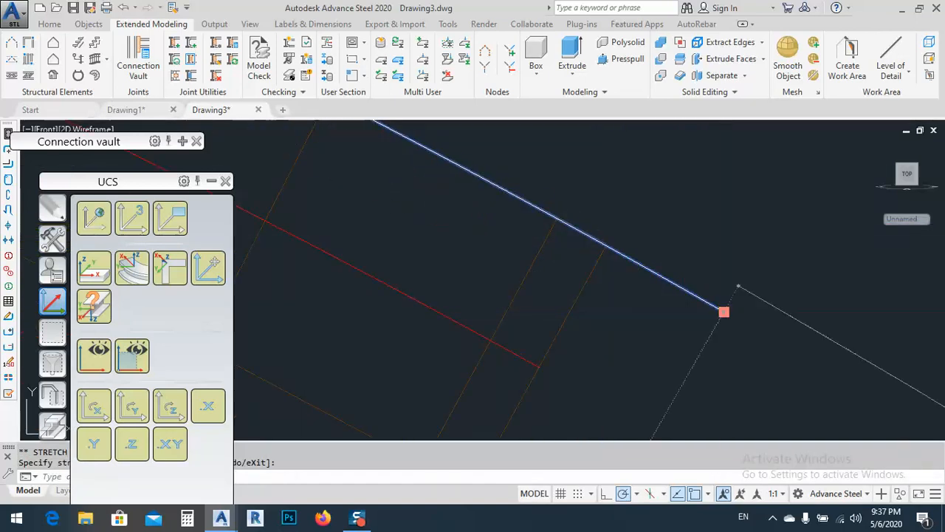
{"action": "left_click", "coordinate": [723, 312]}
{"action": "scroll", "coordinate": [616, 261], "scroll_direction": "down", "scroll_amount": 5}
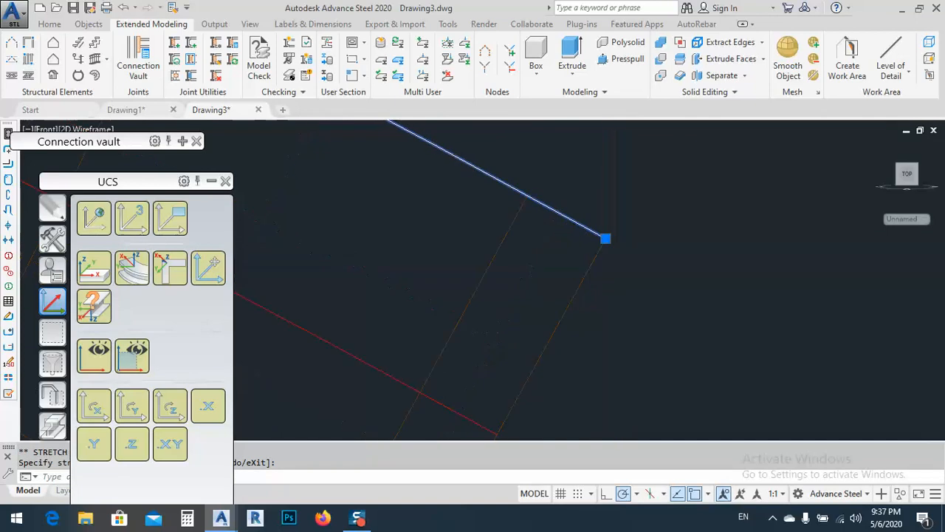
{"action": "scroll", "coordinate": [621, 244], "scroll_direction": "up", "scroll_amount": 6}
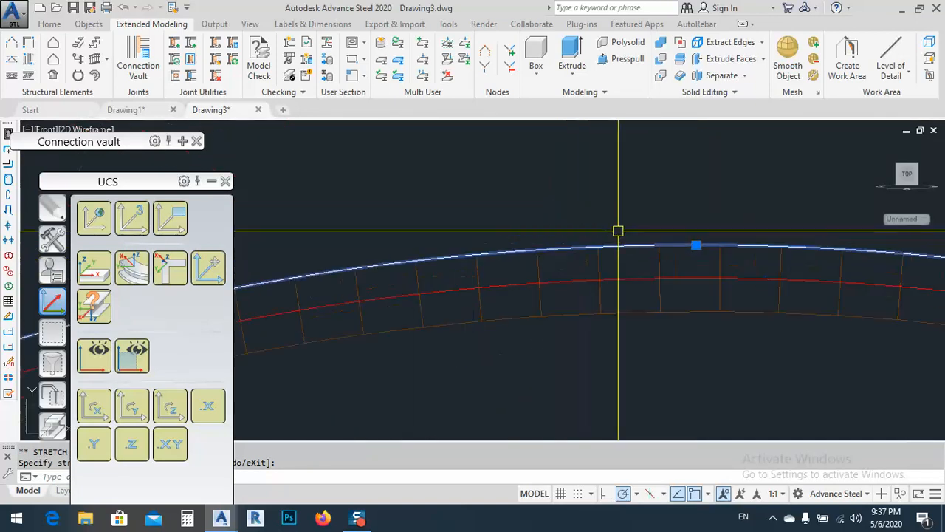
{"action": "scroll", "coordinate": [738, 262], "scroll_direction": "down", "scroll_amount": 4}
{"action": "scroll", "coordinate": [553, 314], "scroll_direction": "up", "scroll_amount": 6}
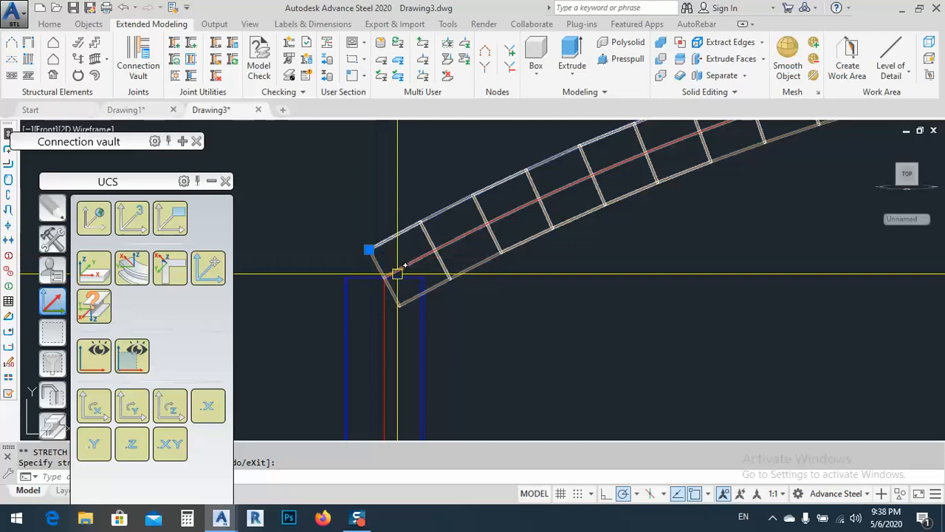
{"action": "key", "text": "Escape"}
- Draw a three-point arc starting at the web's lower corner at the column and ending at its far lower corner
{"action": "type", "text": "are"}
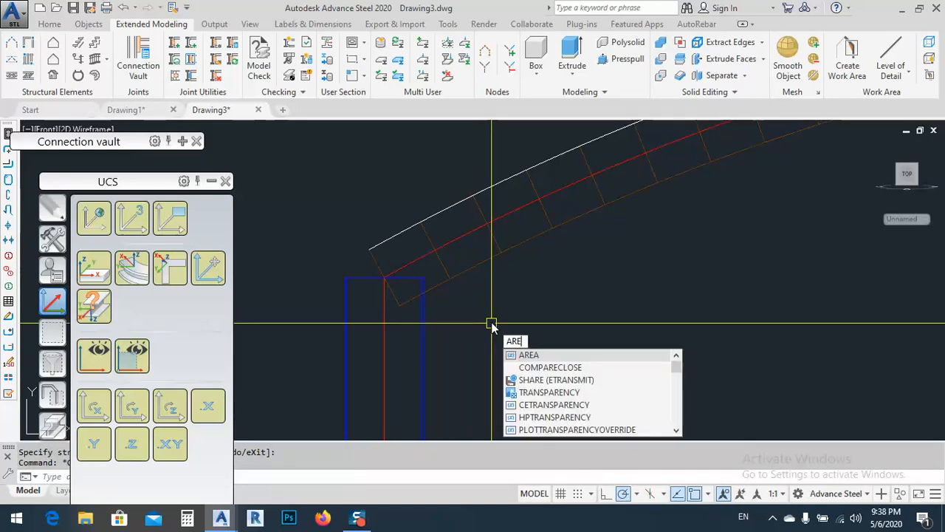
{"action": "key", "text": "BackSpace"}
{"action": "type", "text": "c"}
{"action": "key", "text": "Return"}
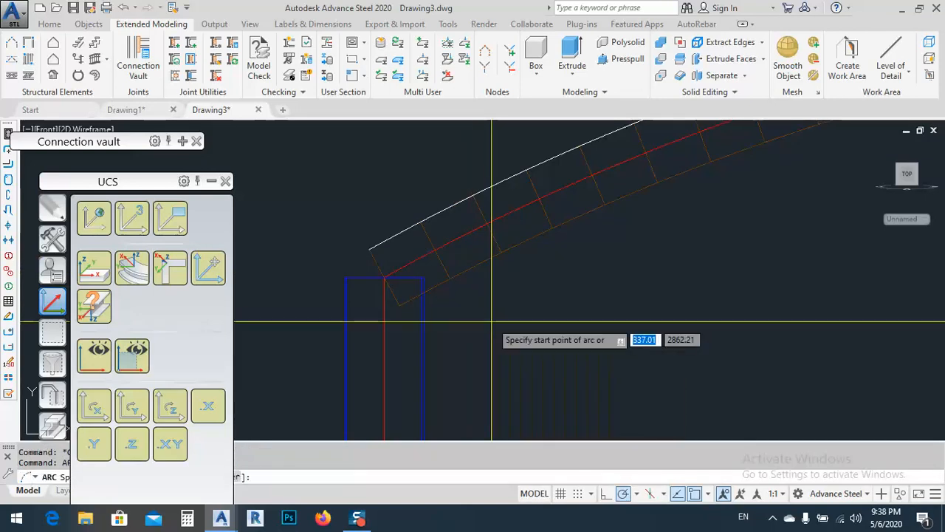
{"action": "left_click", "coordinate": [398, 305]}
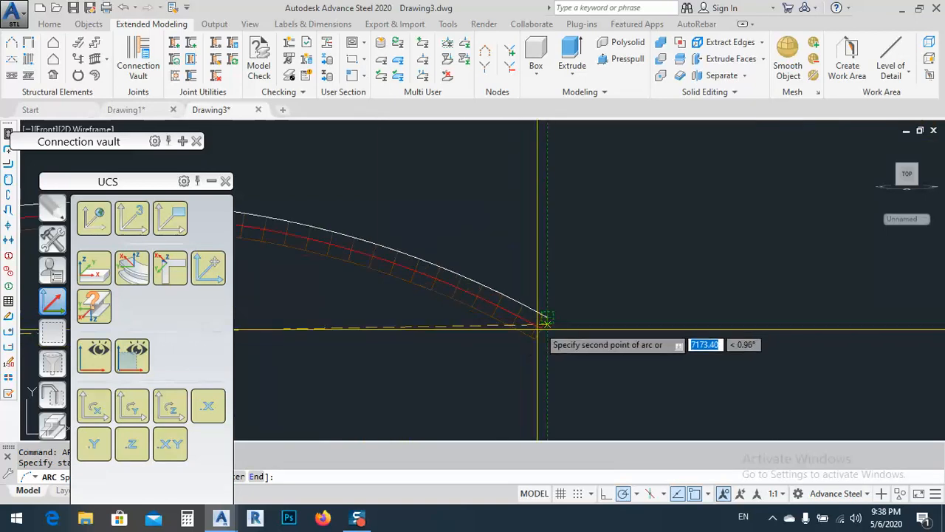
{"action": "scroll", "coordinate": [530, 345], "scroll_direction": "up", "scroll_amount": 6}
{"action": "left_click", "coordinate": [557, 305]}
{"action": "scroll", "coordinate": [695, 348], "scroll_direction": "down", "scroll_amount": 6}
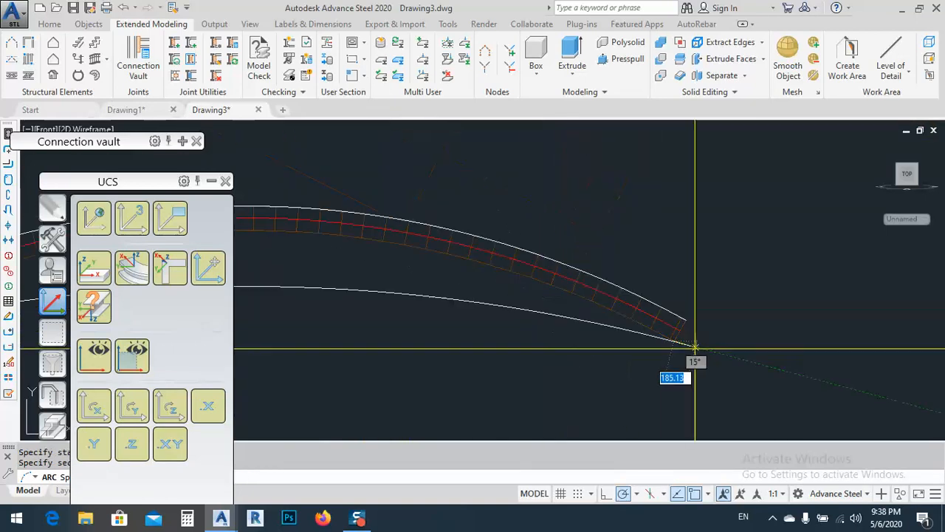
{"action": "scroll", "coordinate": [680, 327], "scroll_direction": "up", "scroll_amount": 5}
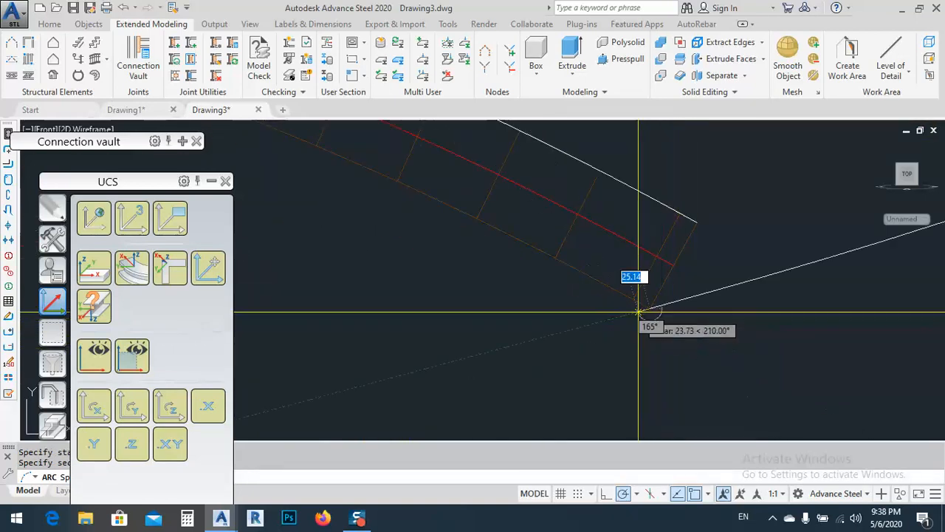
{"action": "scroll", "coordinate": [663, 311], "scroll_direction": "up", "scroll_amount": 6}
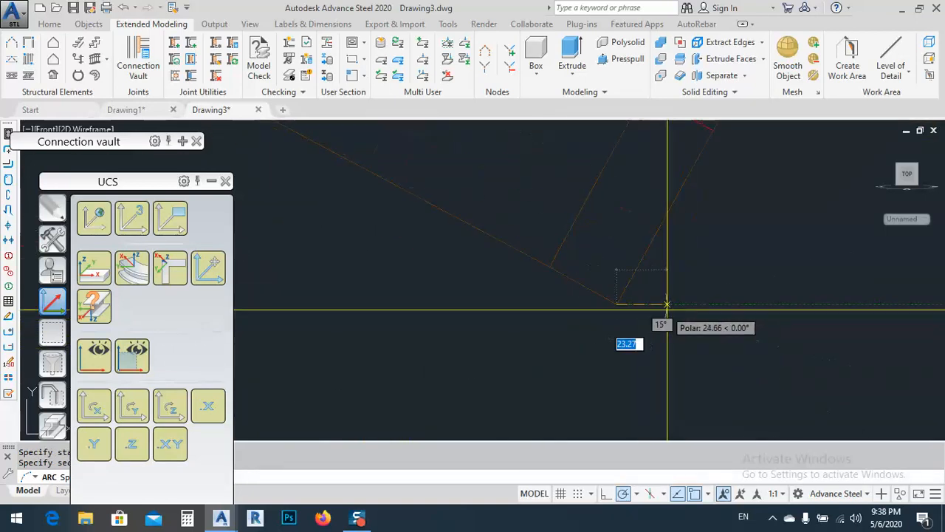
{"action": "left_click", "coordinate": [617, 303]}
{"action": "scroll", "coordinate": [650, 312], "scroll_direction": "down", "scroll_amount": 4}
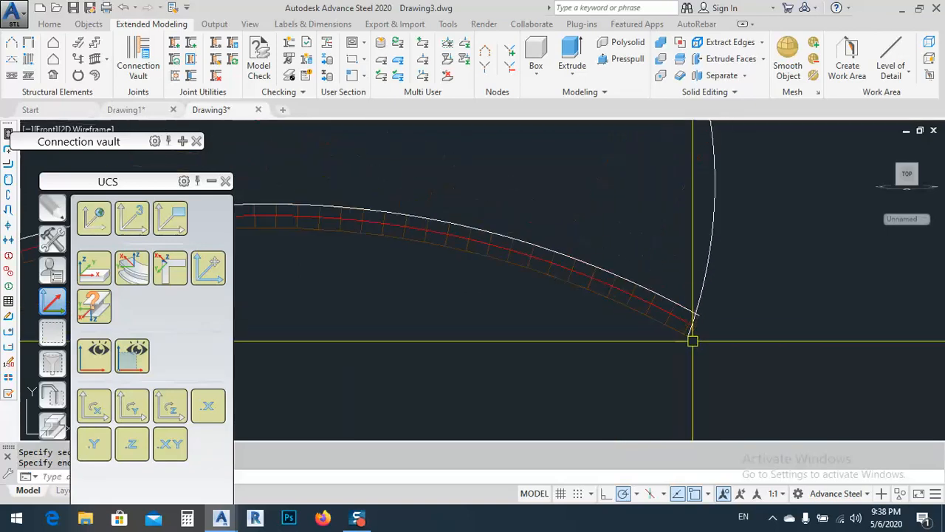
- Stretch the lower arc's midpoint down to the crown of the web's bottom edge
{"action": "scroll", "coordinate": [693, 340], "scroll_direction": "down", "scroll_amount": 2}
{"action": "left_click", "coordinate": [706, 217]}
{"action": "scroll", "coordinate": [652, 319], "scroll_direction": "down", "scroll_amount": 6}
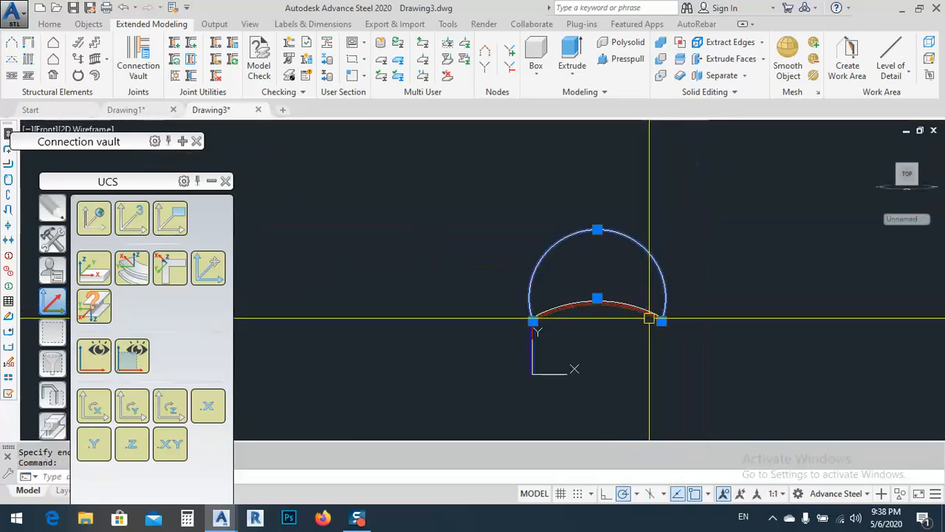
{"action": "left_click", "coordinate": [597, 230]}
{"action": "scroll", "coordinate": [604, 296], "scroll_direction": "up", "scroll_amount": 6}
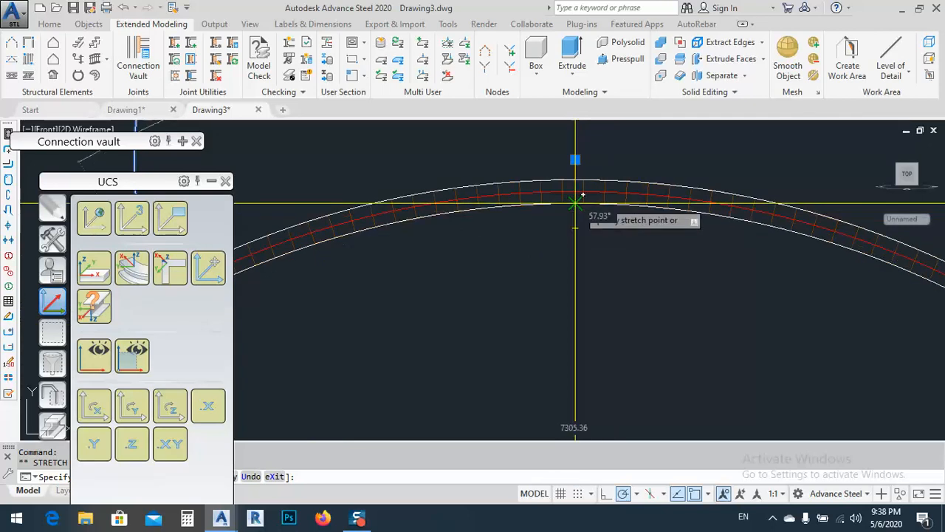
{"action": "scroll", "coordinate": [583, 195], "scroll_direction": "down", "scroll_amount": 6}
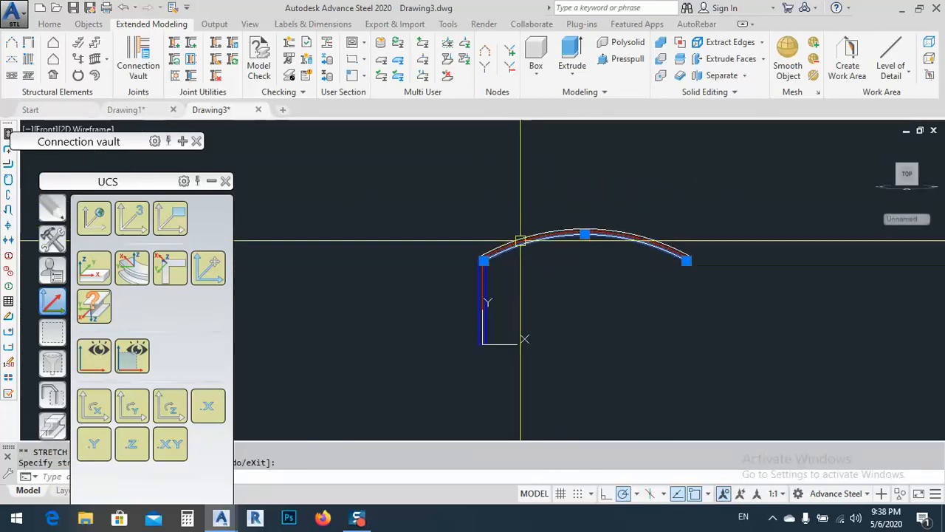
{"action": "scroll", "coordinate": [520, 240], "scroll_direction": "up", "scroll_amount": 6}
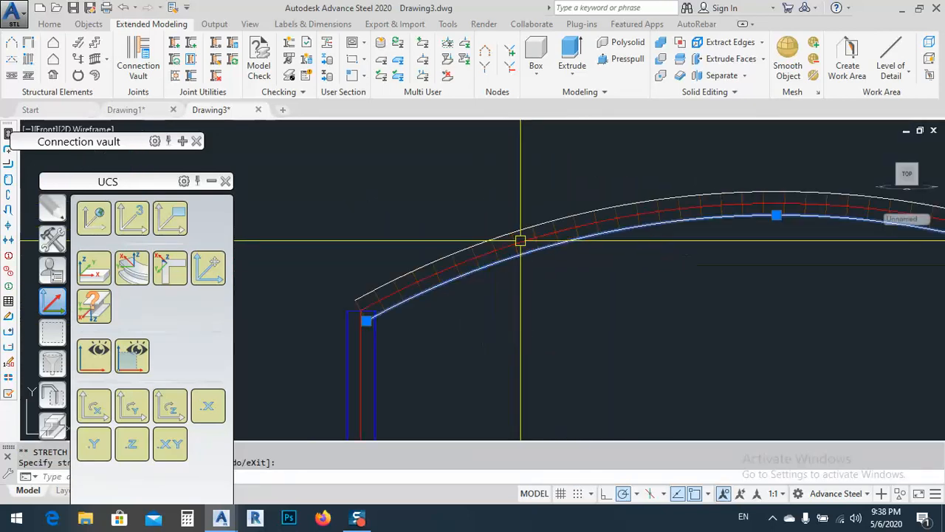
- Convert the upper and lower arcs into curved beams with Beam, from Line, deleting the source arcs
{"action": "left_click", "coordinate": [49, 23]}
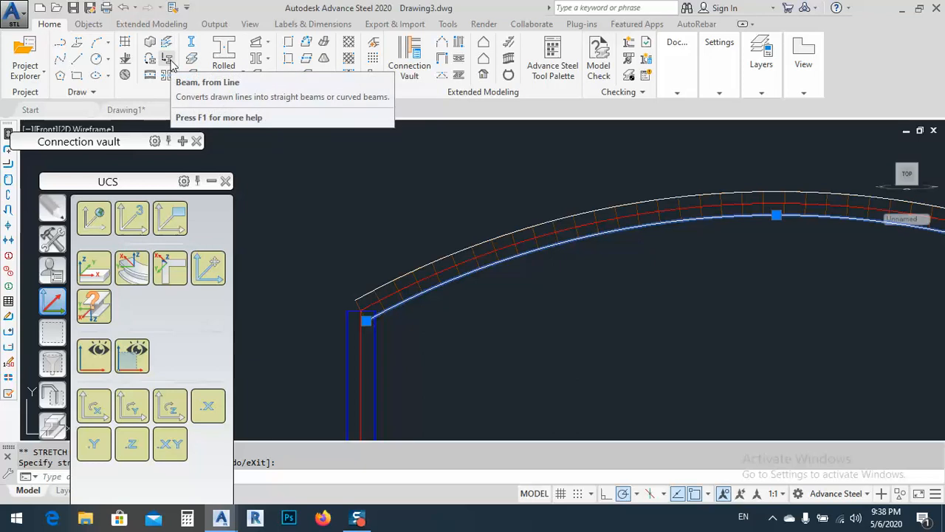
{"action": "left_click", "coordinate": [458, 252]}
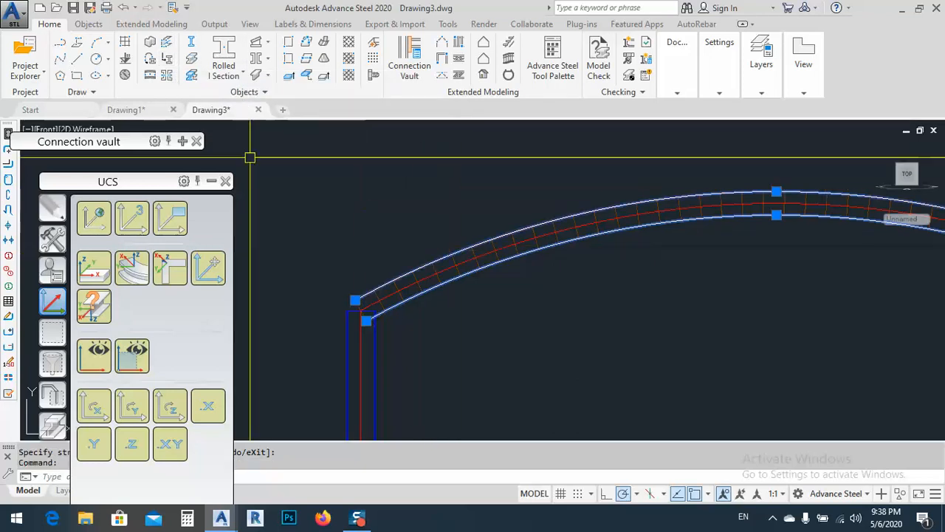
{"action": "key", "text": "Delete"}
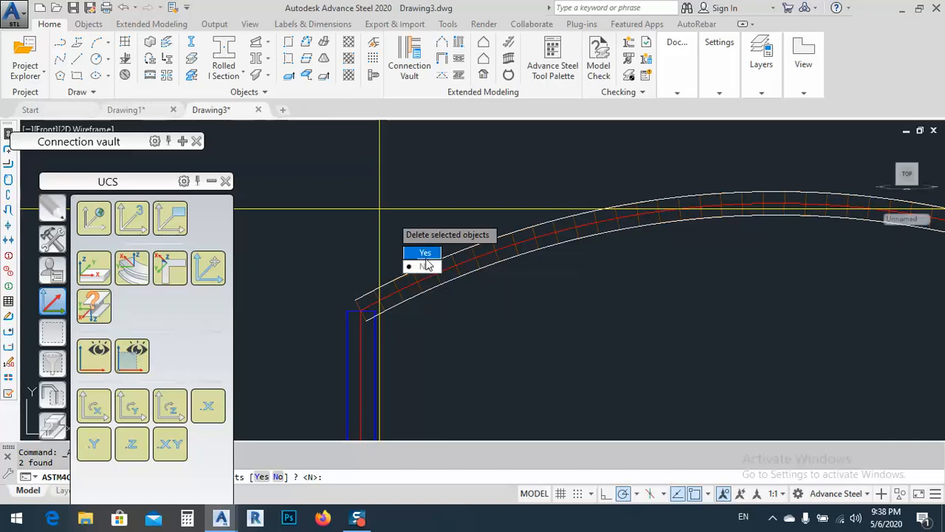
{"action": "left_click", "coordinate": [425, 254]}
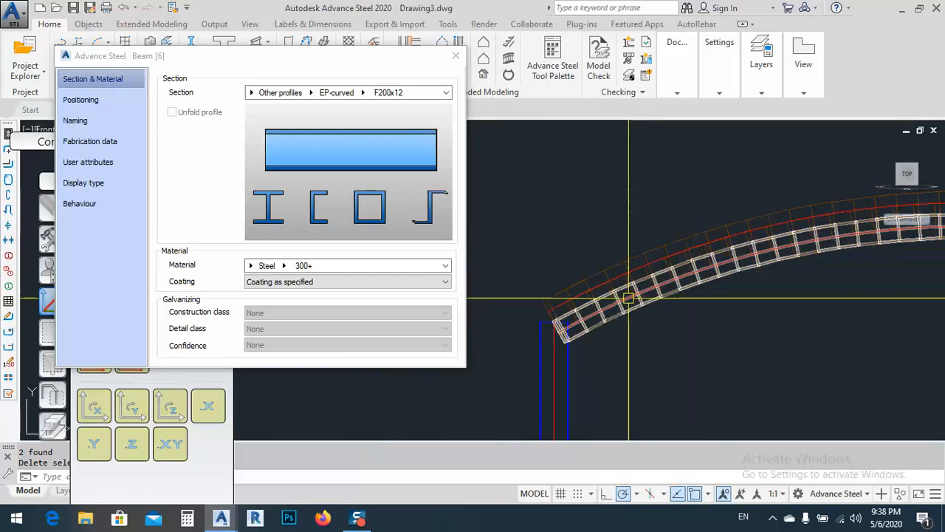
- Review the section and positioning settings of the new curved flange beams, and close their properties
{"action": "middle_click_drag", "start_coordinate": [628, 298], "coordinate": [625, 252], "text": "shift"}
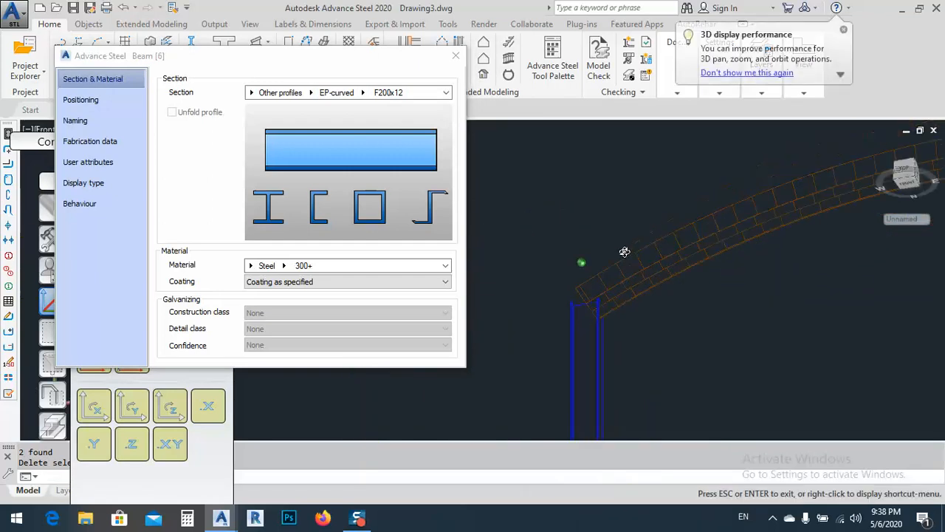
{"action": "left_click", "coordinate": [130, 100]}
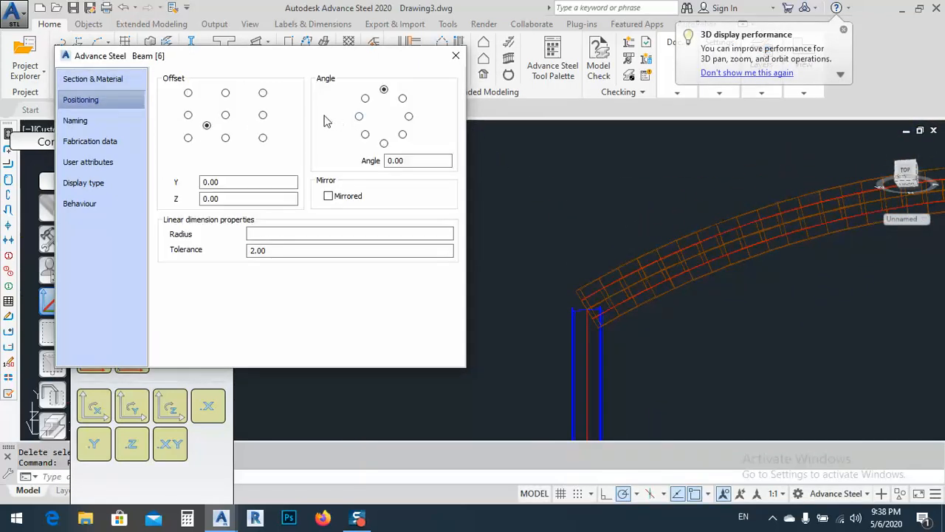
{"action": "left_click", "coordinate": [108, 82]}
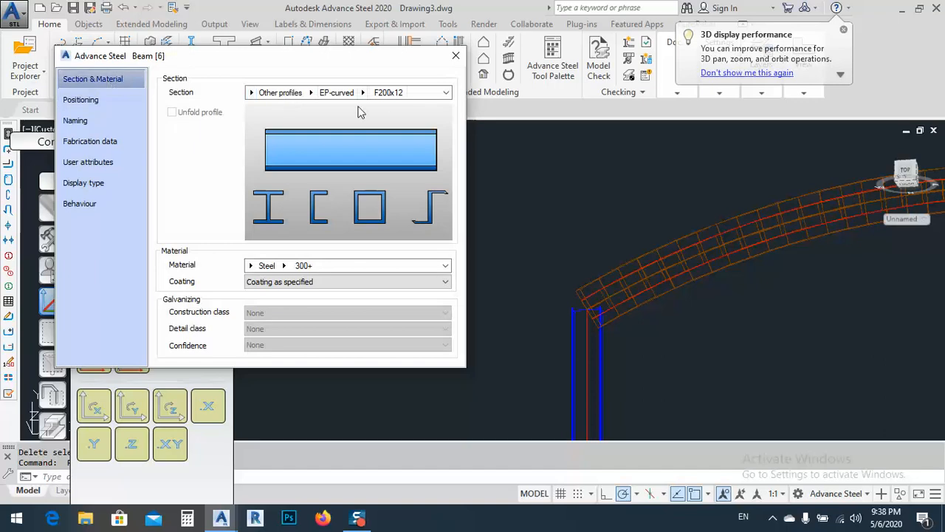
{"action": "left_click", "coordinate": [108, 100]}
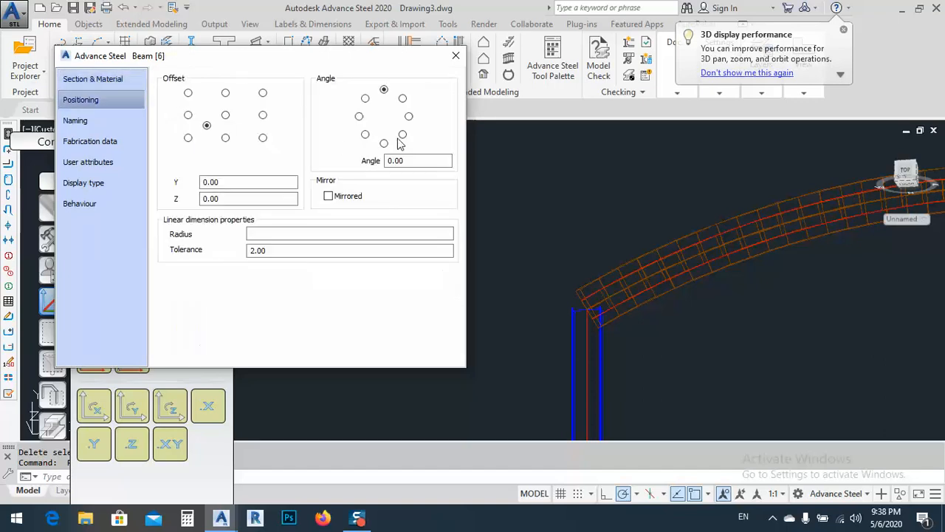
{"action": "left_click", "coordinate": [455, 57]}
- Switch the visual style to Conceptual and examine how the upper flange meets the web at the column end
{"action": "left_click", "coordinate": [121, 130]}
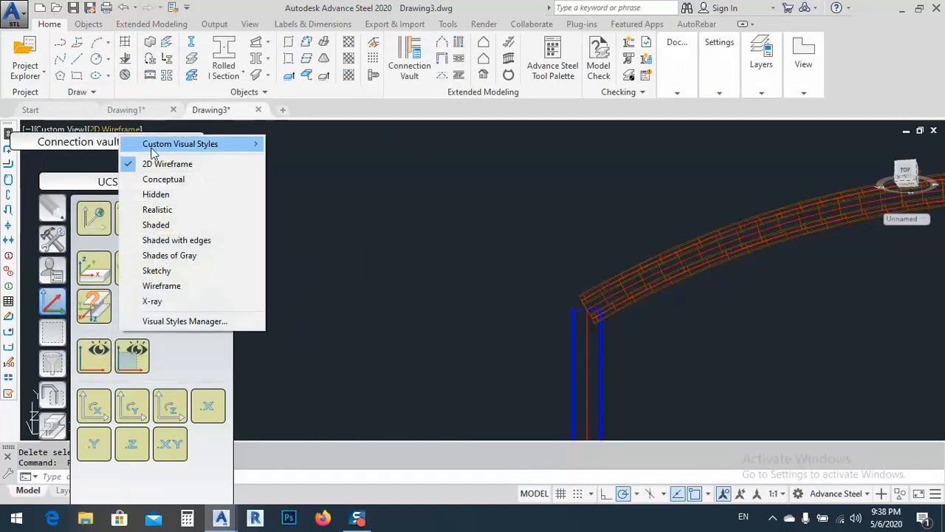
{"action": "left_click", "coordinate": [173, 178]}
{"action": "mouse_move", "coordinate": [631, 308]}
{"action": "middle_mouse_down", "text": "shift"}
{"action": "mouse_move", "coordinate": [538, 244]}
{"action": "mouse_move", "coordinate": [554, 246]}
{"action": "mouse_move", "coordinate": [570, 299]}
{"action": "mouse_move", "coordinate": [591, 227]}
{"action": "mouse_move", "coordinate": [574, 270]}
{"action": "middle_mouse_up", "text": "shift"}
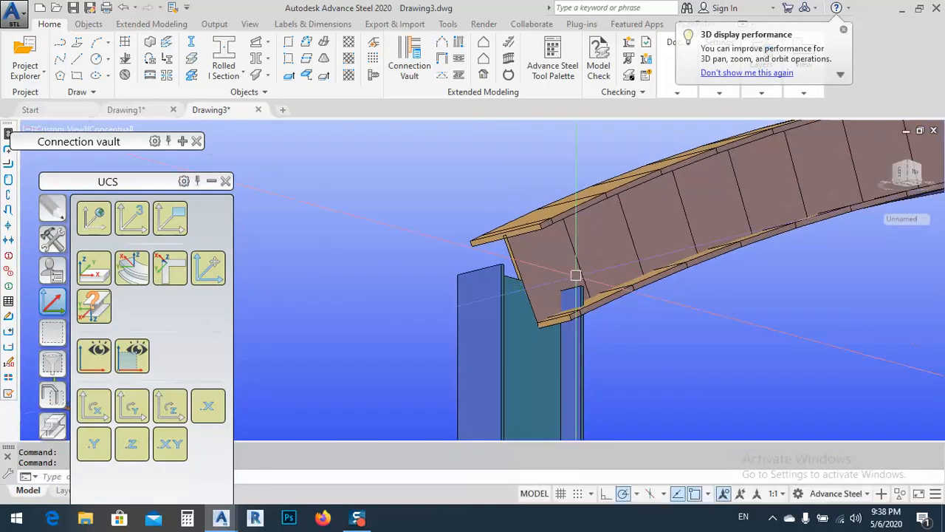
{"action": "scroll", "coordinate": [508, 251], "scroll_direction": "up", "scroll_amount": 6}
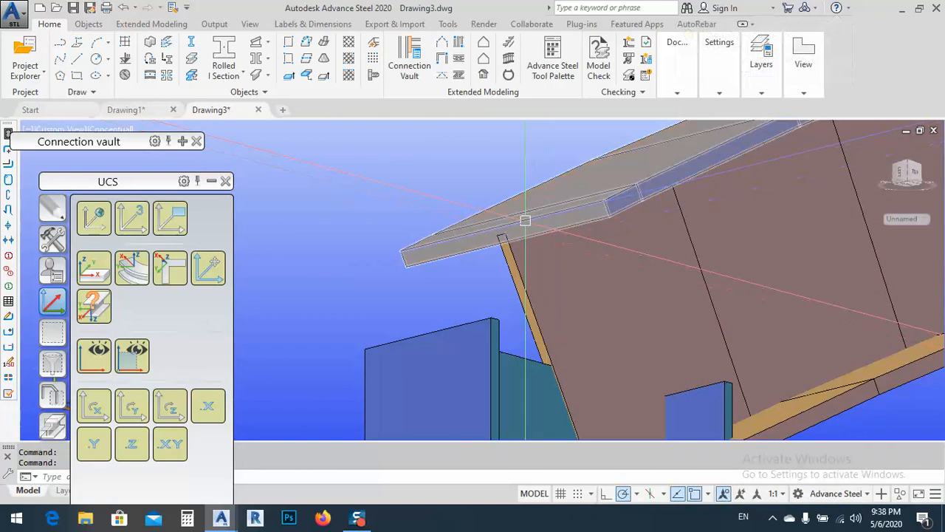
{"action": "scroll", "coordinate": [489, 245], "scroll_direction": "up", "scroll_amount": 3}
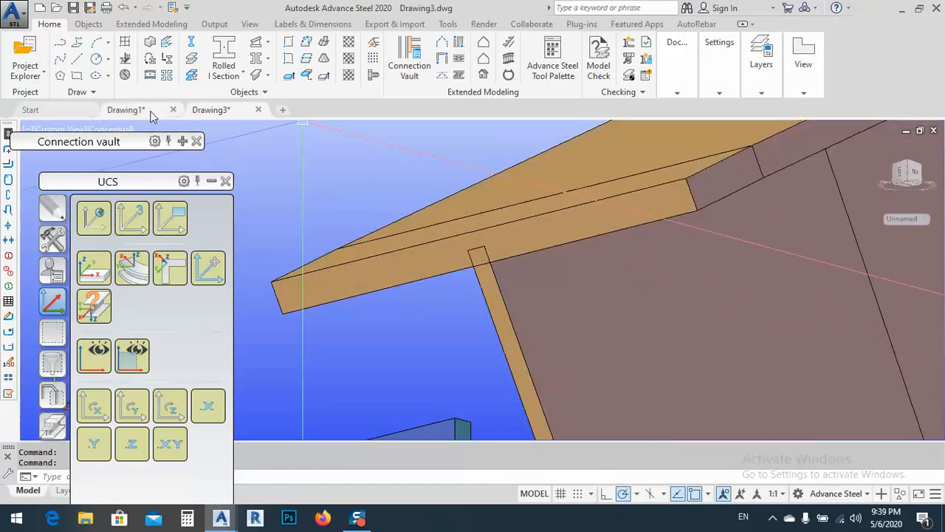
- Examine the flange section outline in Drawing1 and the available user-section reference points, and return to Drawing3
{"action": "left_click", "coordinate": [125, 110]}
{"action": "scroll", "coordinate": [582, 249], "scroll_direction": "down", "scroll_amount": 2}
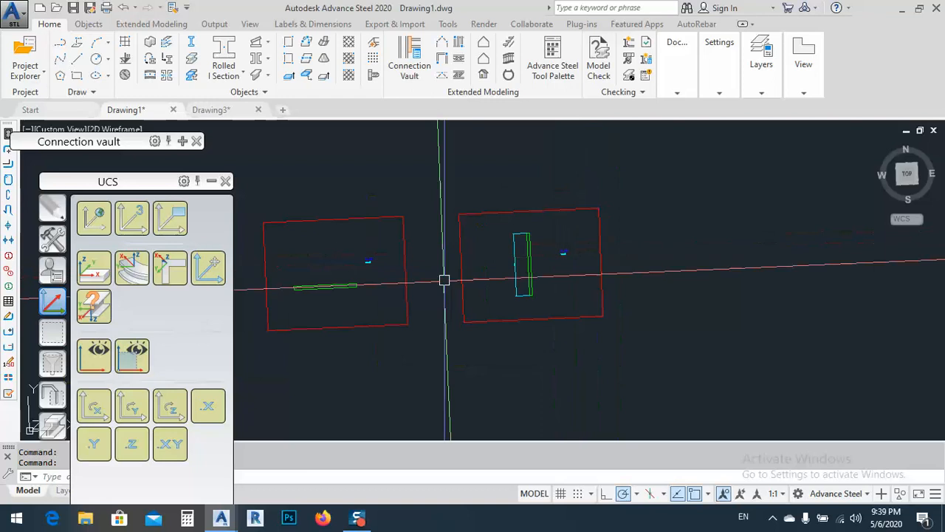
{"action": "middle_click_drag", "start_coordinate": [334, 297], "coordinate": [435, 295]}
{"action": "scroll", "coordinate": [435, 295], "scroll_direction": "up", "scroll_amount": 2}
{"action": "scroll", "coordinate": [385, 286], "scroll_direction": "up", "scroll_amount": 2}
{"action": "middle_click_drag", "start_coordinate": [386, 277], "coordinate": [400, 226]}
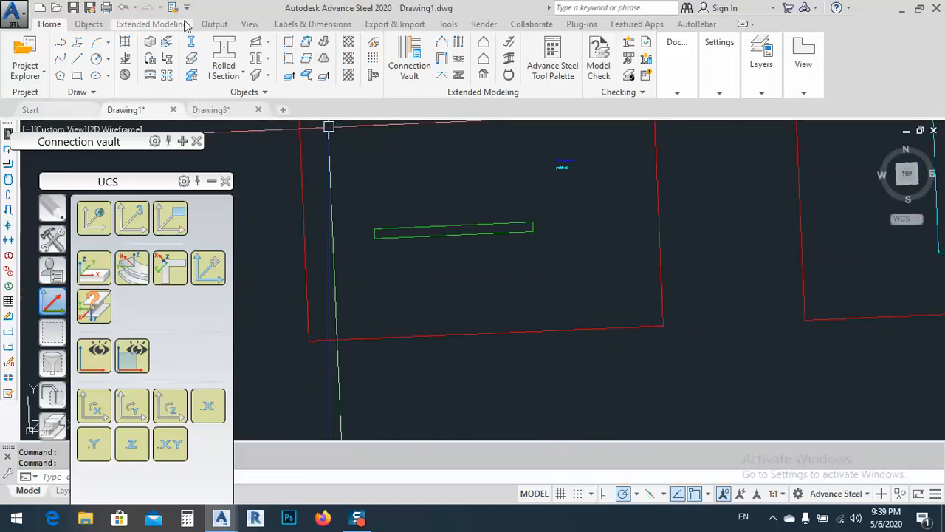
{"action": "left_click", "coordinate": [151, 23]}
{"action": "left_click", "coordinate": [363, 78]}
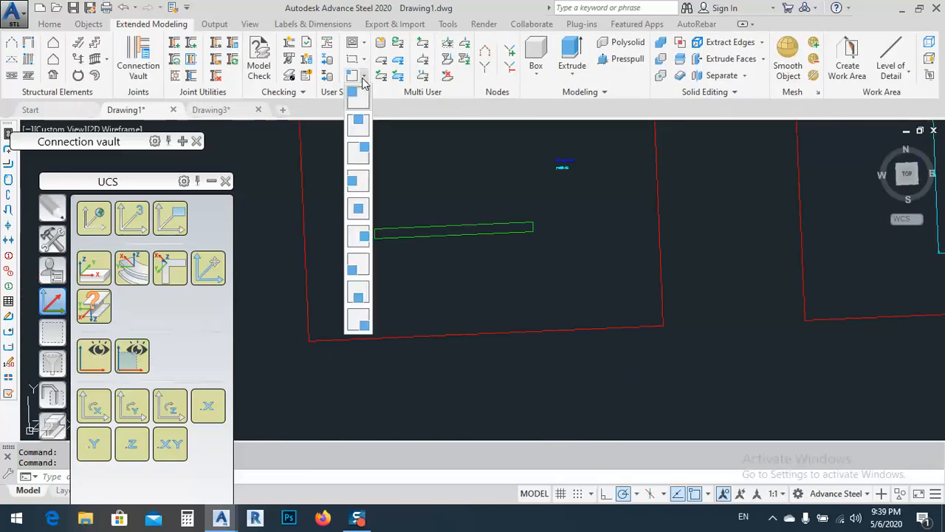
{"action": "left_click", "coordinate": [215, 109]}
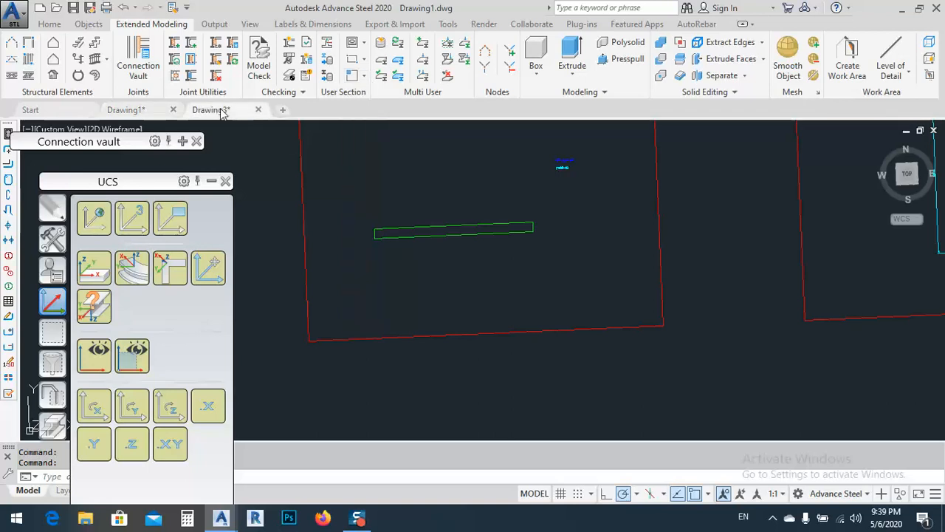
- Set the upper curved flange's offset to the bottom-center reference point with a Z offset of -6
{"action": "left_click", "coordinate": [485, 231]}
{"action": "middle_click_drag", "start_coordinate": [458, 225], "coordinate": [447, 222], "text": "shift"}
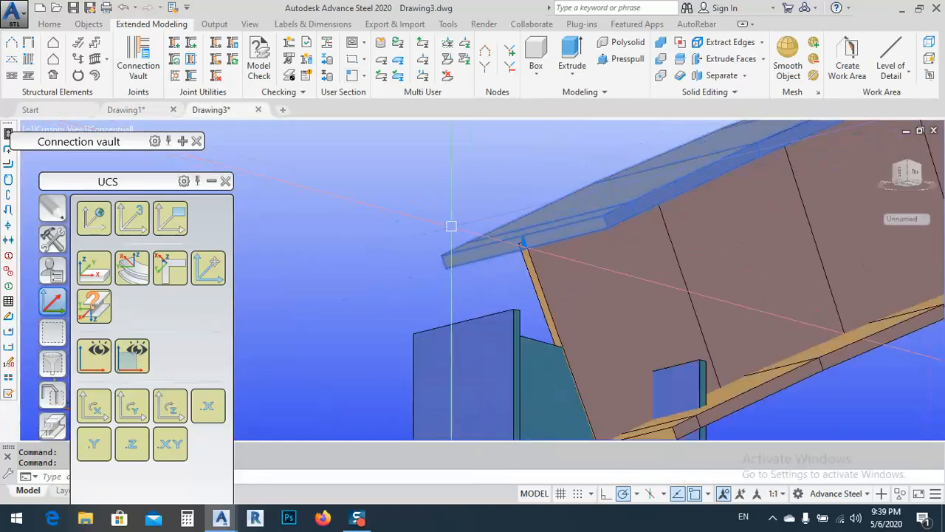
{"action": "right_click", "coordinate": [442, 221]}
{"action": "left_click", "coordinate": [492, 268]}
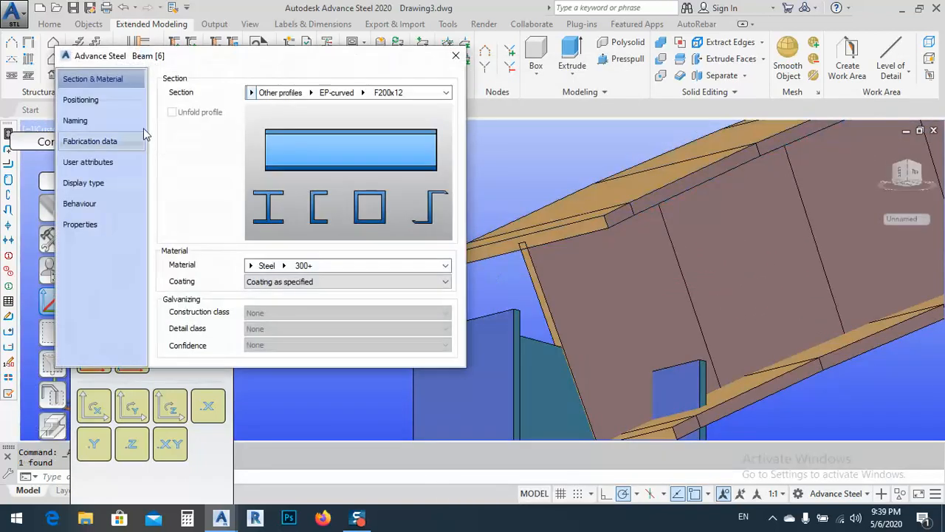
{"action": "left_click", "coordinate": [87, 100]}
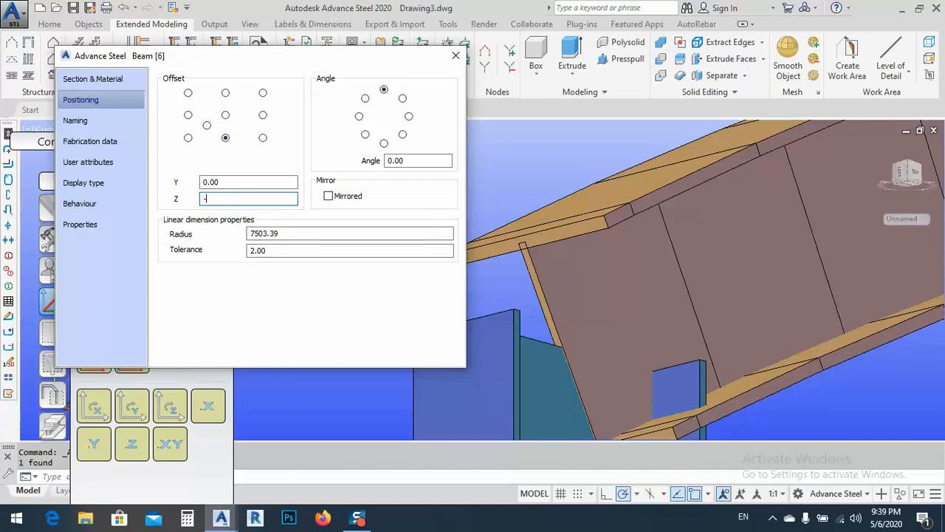
{"action": "type", "text": "6"}
{"action": "key", "text": "Return"}
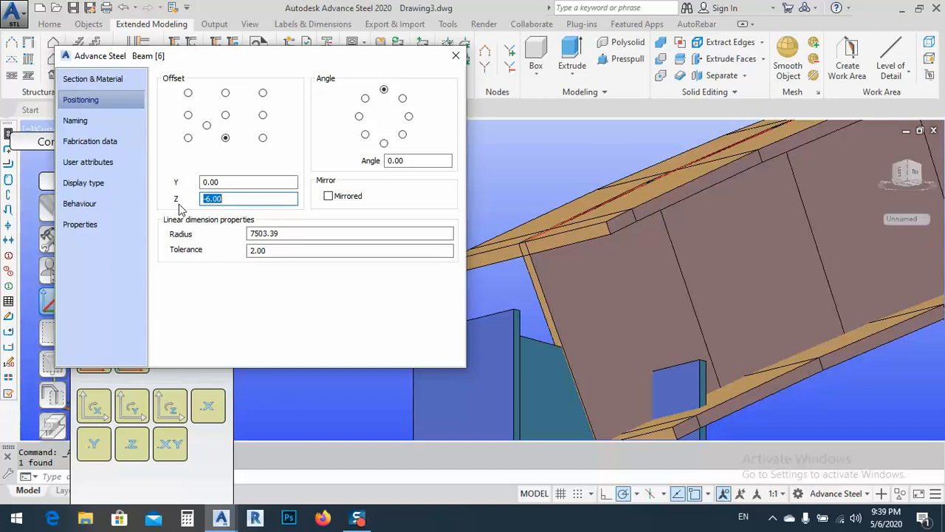
- Set the upper curved flange's Z offset to 6, check the lower flange's end at the column, and close the beam properties
{"action": "type", "text": "6"}
{"action": "key", "text": "Return"}
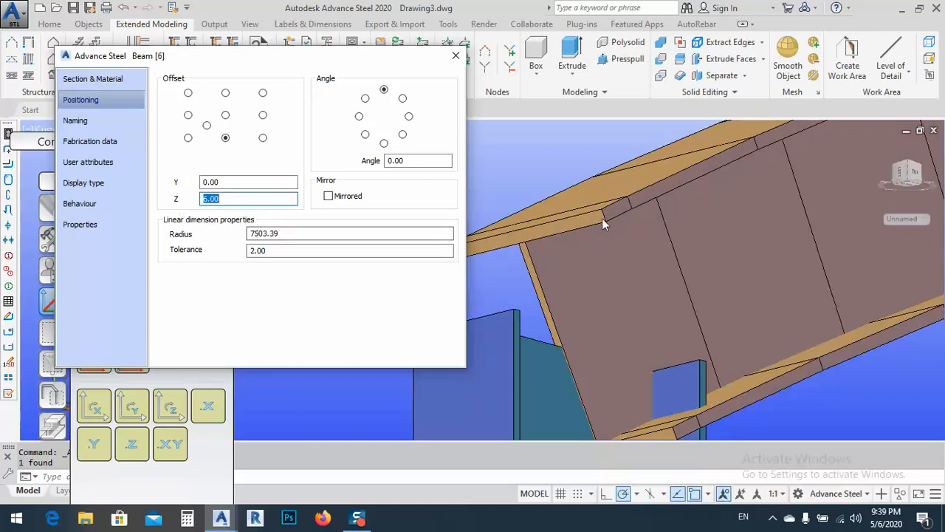
{"action": "middle_click_drag", "start_coordinate": [641, 388], "coordinate": [619, 287]}
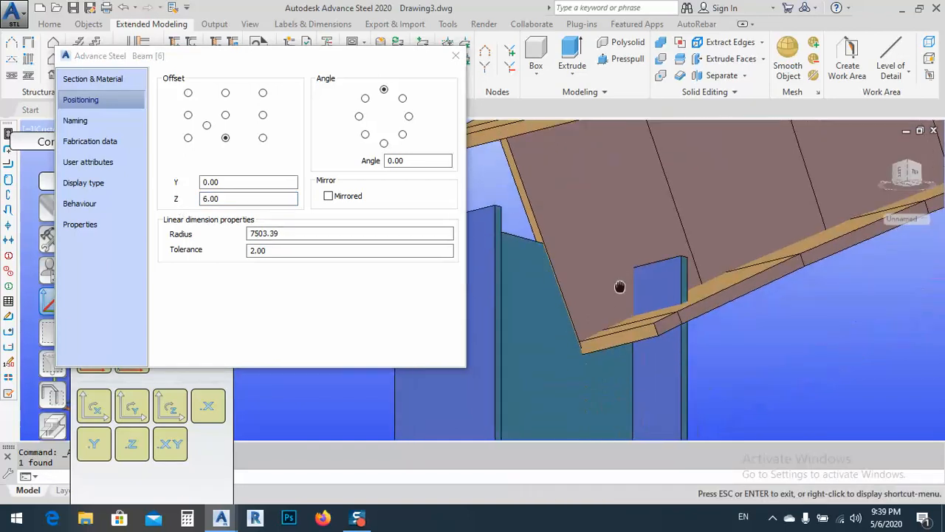
{"action": "left_click_drag", "start_coordinate": [620, 287], "coordinate": [621, 275]}
{"action": "scroll", "coordinate": [589, 344], "scroll_direction": "up", "scroll_amount": 2}
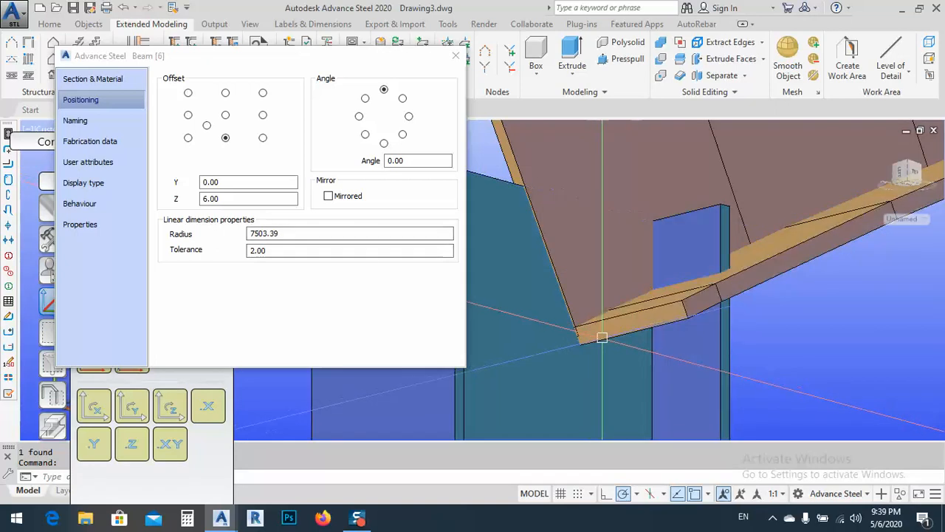
{"action": "middle_click_drag", "start_coordinate": [600, 337], "coordinate": [616, 350]}
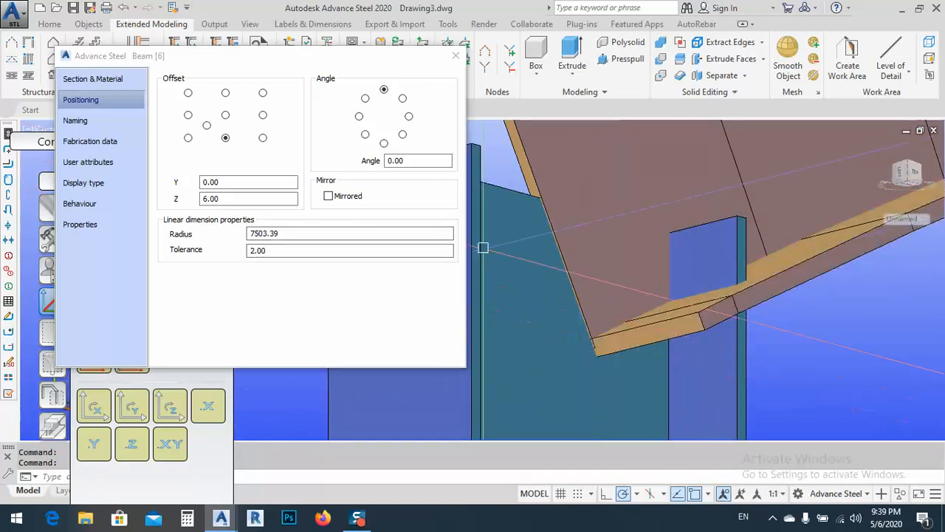
{"action": "left_click", "coordinate": [454, 58]}
- Set the lower curved flange's Z offset to -6 in its positioning properties and close them
{"action": "scroll", "coordinate": [388, 353], "scroll_direction": "down", "scroll_amount": 4}
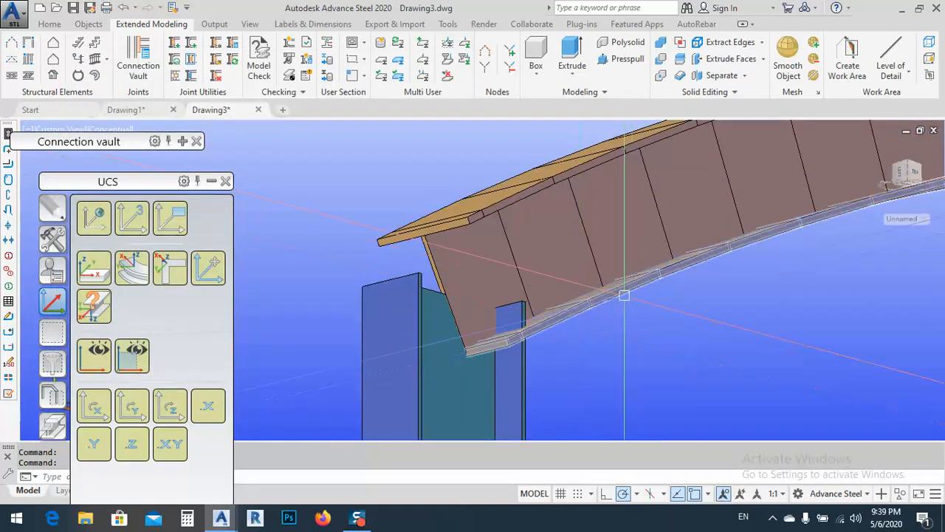
{"action": "double_click", "coordinate": [622, 295]}
{"action": "left_click", "coordinate": [106, 107]}
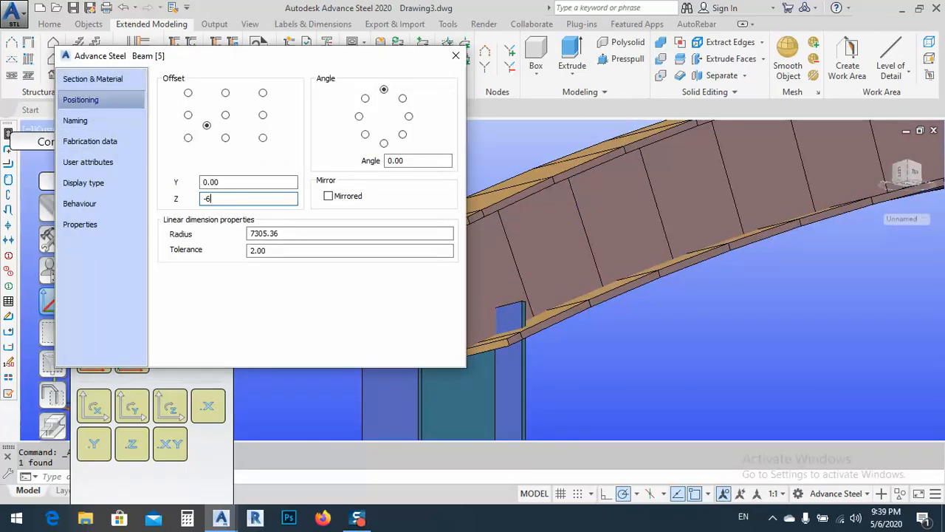
{"action": "key", "text": "Return"}
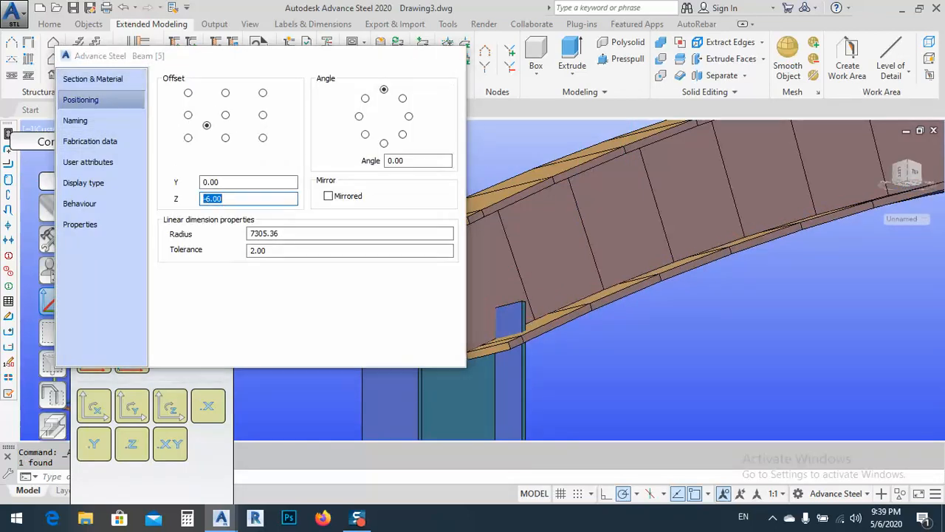
{"action": "left_click", "coordinate": [456, 56]}
- Stretch the column's top end vertically upward by about 309 mm so it extends above the curved rafter
{"action": "scroll", "coordinate": [542, 283], "scroll_direction": "down", "scroll_amount": 5}
{"action": "left_click_drag", "start_coordinate": [542, 283], "coordinate": [502, 344], "text": "shift"}
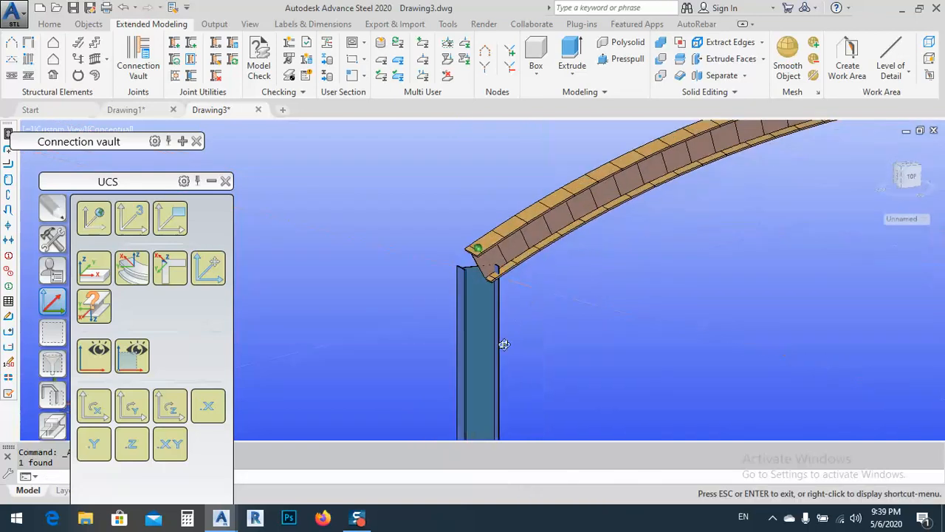
{"action": "middle_click_drag", "start_coordinate": [502, 345], "coordinate": [489, 347], "text": "shift"}
{"action": "left_click", "coordinate": [466, 279]}
{"action": "scroll", "coordinate": [466, 278], "scroll_direction": "up", "scroll_amount": 5}
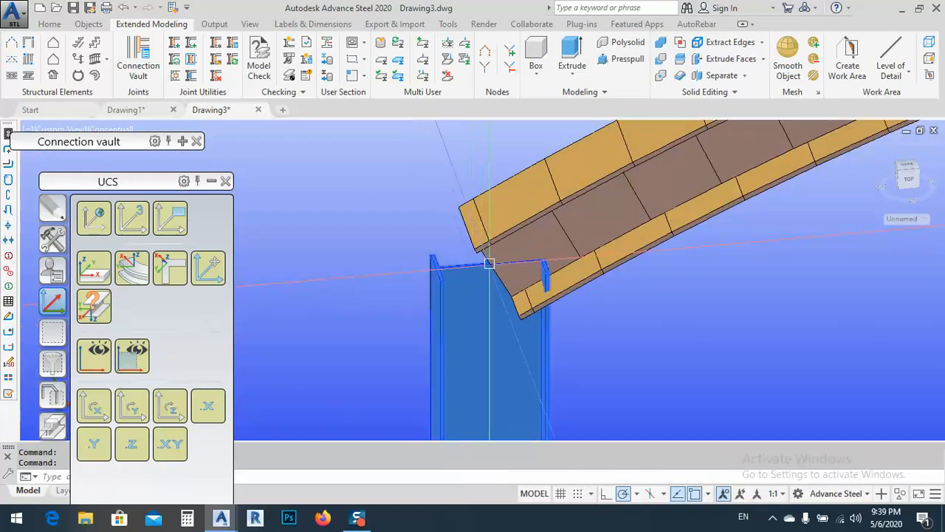
{"action": "left_click", "coordinate": [488, 264]}
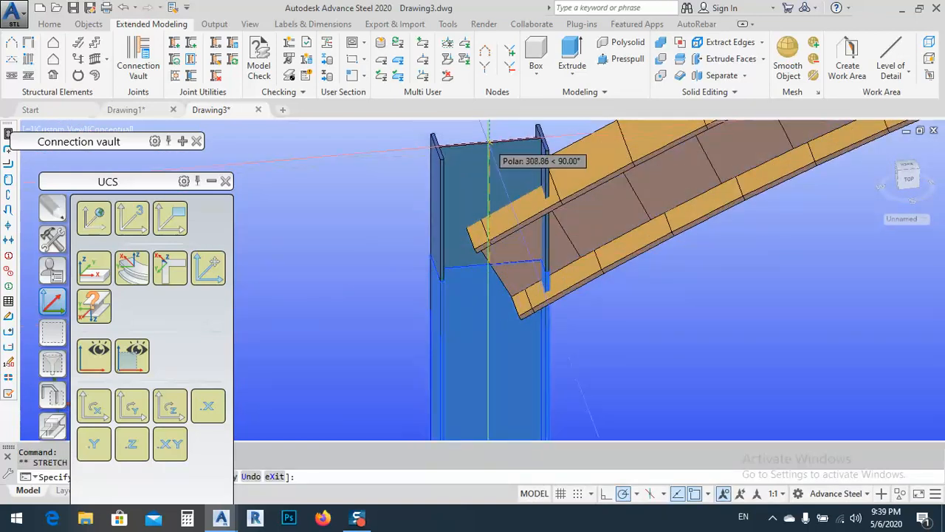
{"action": "scroll", "coordinate": [488, 171], "scroll_direction": "down", "scroll_amount": 2}
{"action": "key", "text": "Escape"}
{"action": "scroll", "coordinate": [489, 175], "scroll_direction": "down", "scroll_amount": 4}
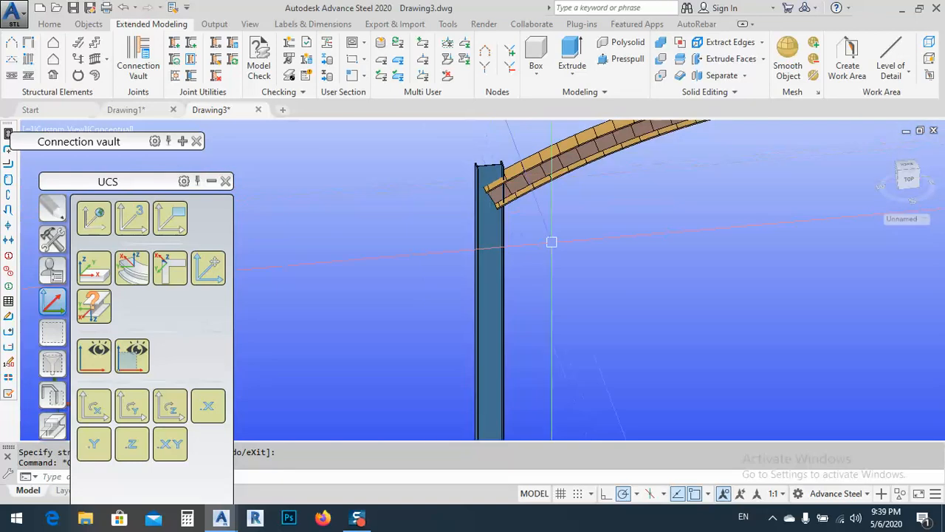
- Collapse the tool palette and expand the connection vault with its platform beam connections, placed clear of the rafter joint
{"action": "middle_click_drag", "start_coordinate": [573, 258], "coordinate": [481, 255], "text": "shift"}
{"action": "scroll", "coordinate": [509, 181], "scroll_direction": "up", "scroll_amount": 5}
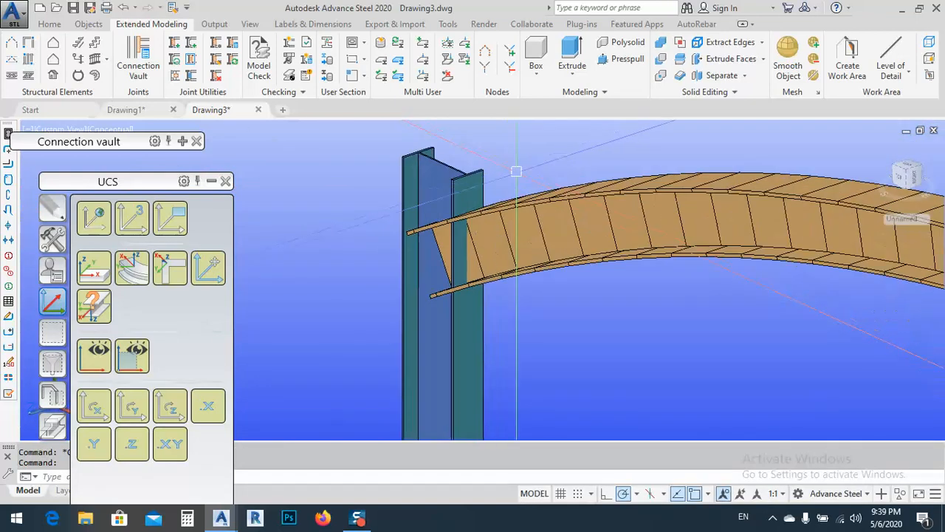
{"action": "scroll", "coordinate": [516, 178], "scroll_direction": "down", "scroll_amount": 5}
{"action": "middle_click_drag", "start_coordinate": [517, 269], "coordinate": [572, 274], "text": "shift"}
{"action": "scroll", "coordinate": [452, 245], "scroll_direction": "up", "scroll_amount": 5}
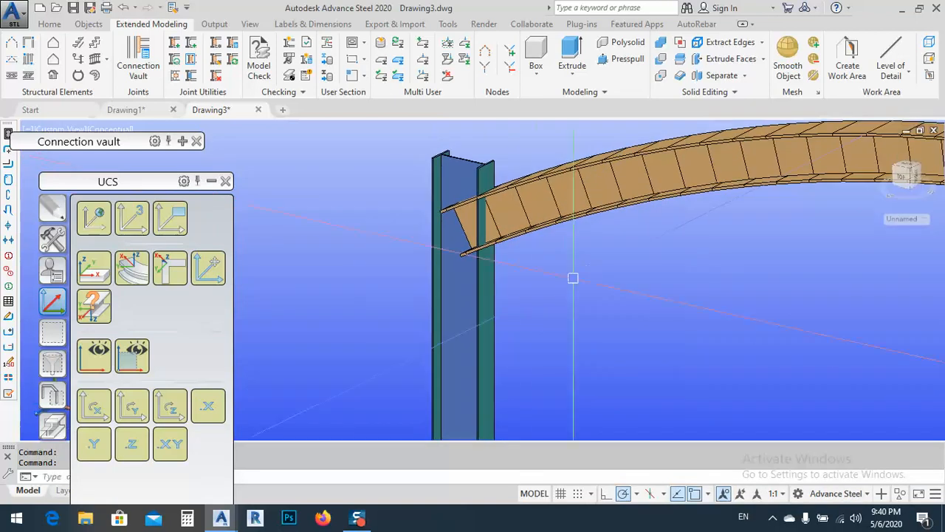
{"action": "left_click", "coordinate": [213, 182]}
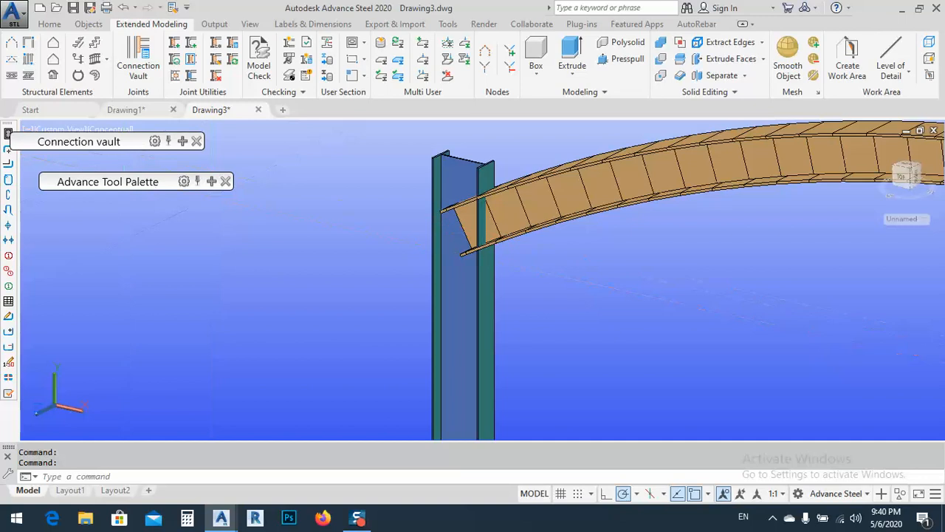
{"action": "left_click", "coordinate": [183, 142]}
{"action": "left_click_drag", "start_coordinate": [118, 146], "coordinate": [201, 19]}
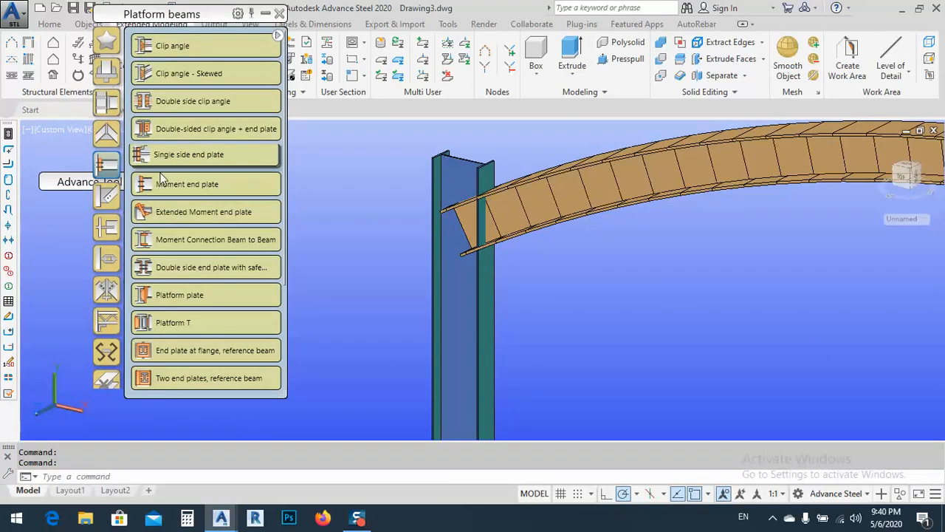
- Create a Moment end plate joint with the column as main beam and the curved web as secondary beam, and close its properties
{"action": "left_click", "coordinate": [465, 296]}
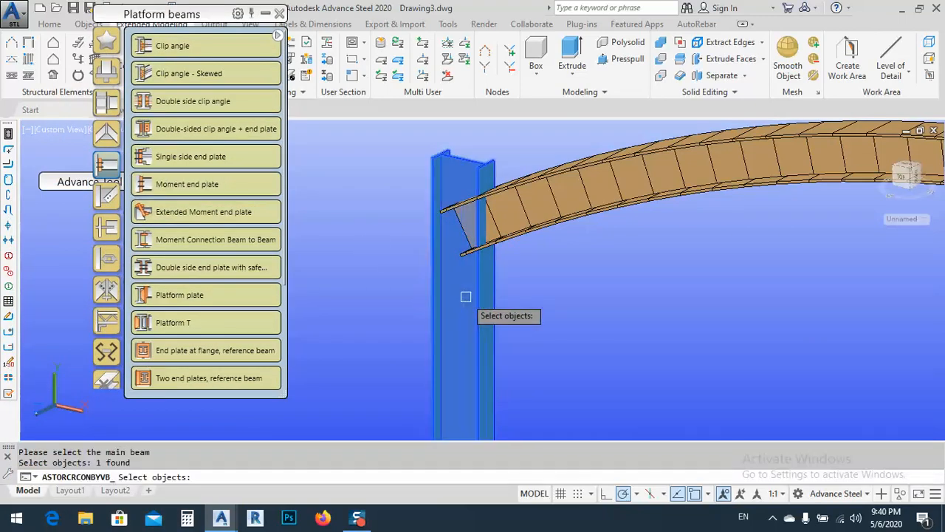
{"action": "key", "text": "Return"}
{"action": "left_click", "coordinate": [509, 219]}
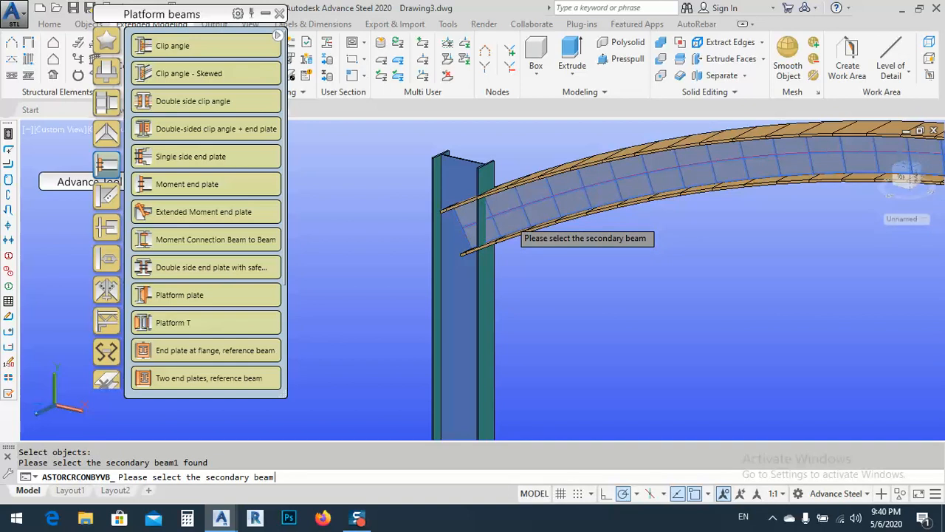
{"action": "key", "text": "Return"}
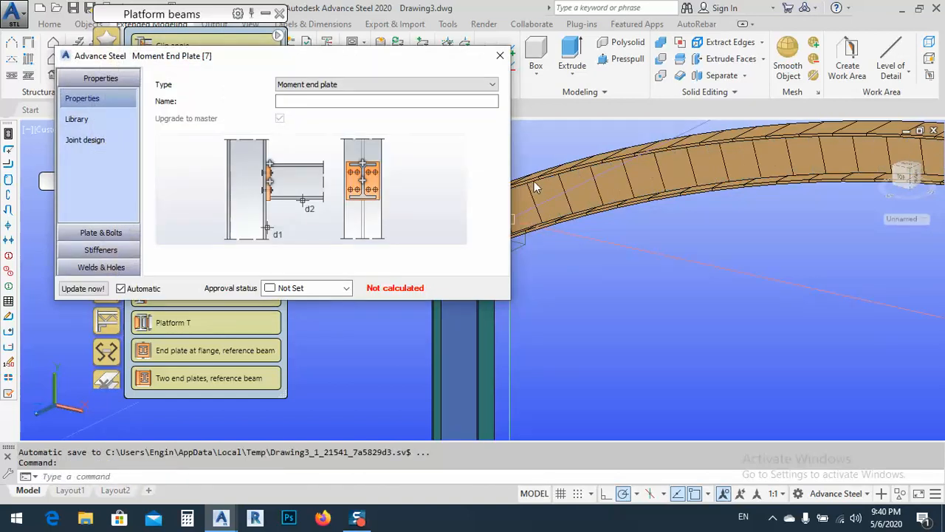
{"action": "left_click", "coordinate": [500, 58]}
{"action": "scroll", "coordinate": [491, 195], "scroll_direction": "up", "scroll_amount": 6}
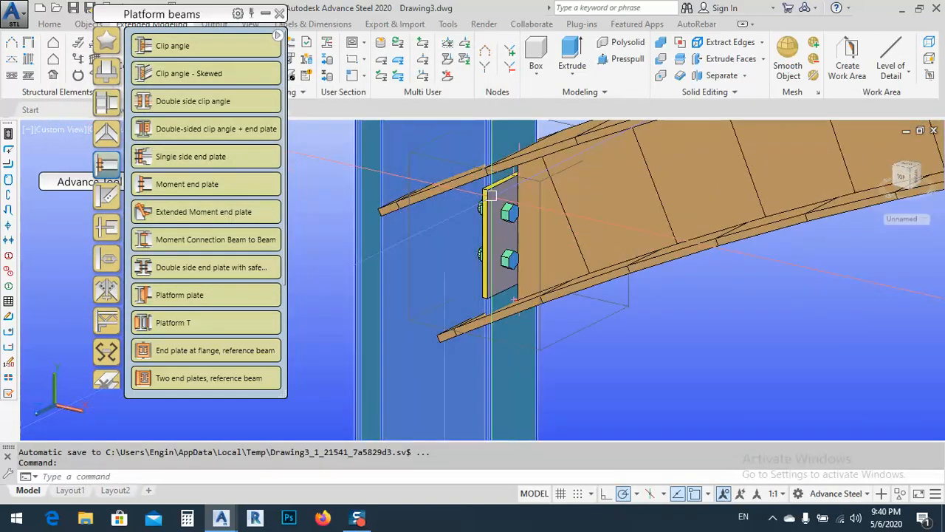
- Select the moment end plate connection at the column and open its joint properties
{"action": "left_click", "coordinate": [476, 207]}
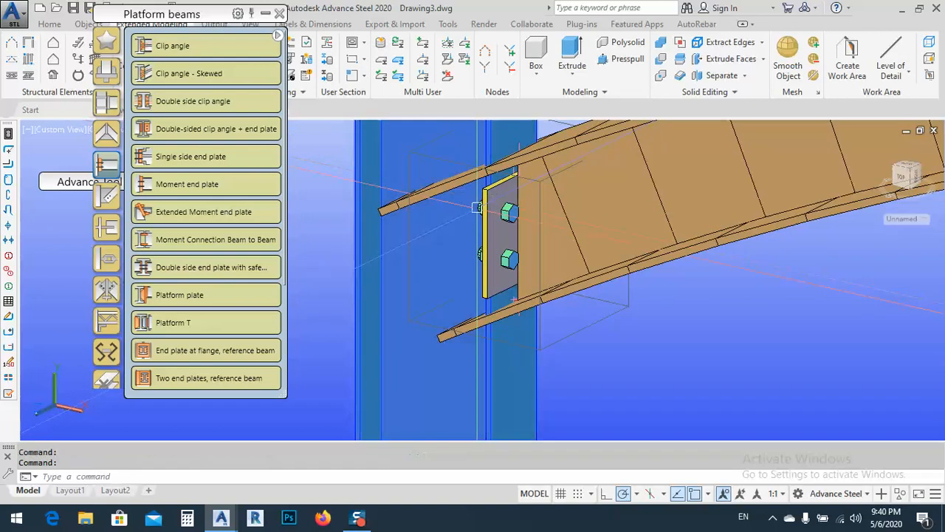
{"action": "key", "text": "Escape"}
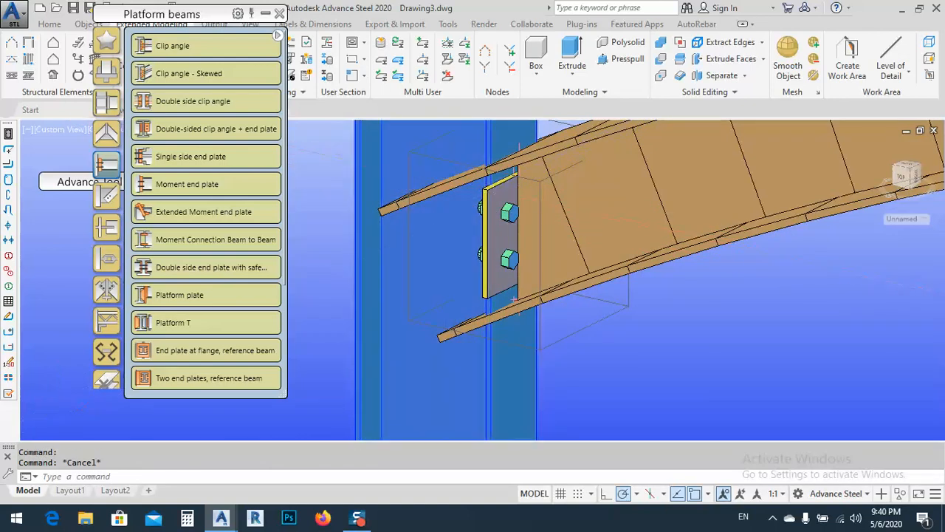
{"action": "left_click", "coordinate": [484, 207]}
{"action": "scroll", "coordinate": [492, 211], "scroll_direction": "down", "scroll_amount": 5}
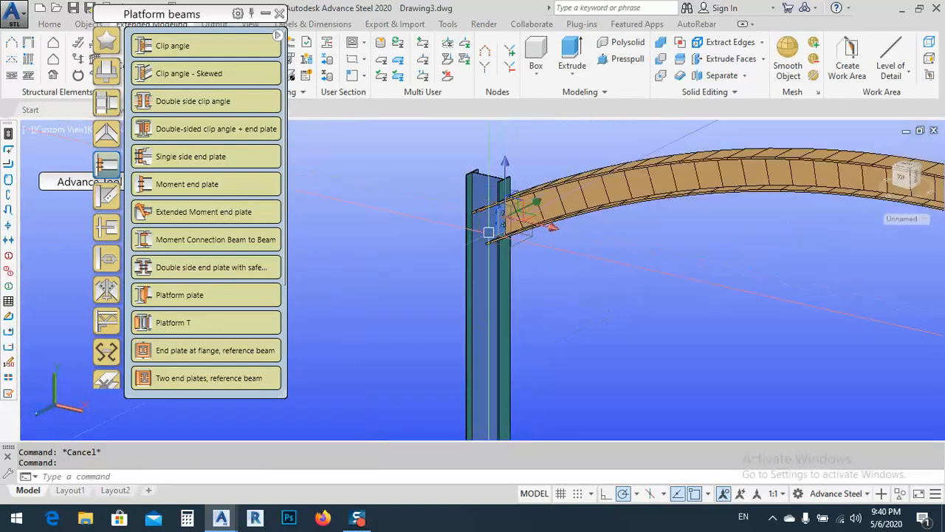
{"action": "left_click_drag", "start_coordinate": [490, 230], "coordinate": [480, 247]}
{"action": "right_click", "coordinate": [440, 248]}
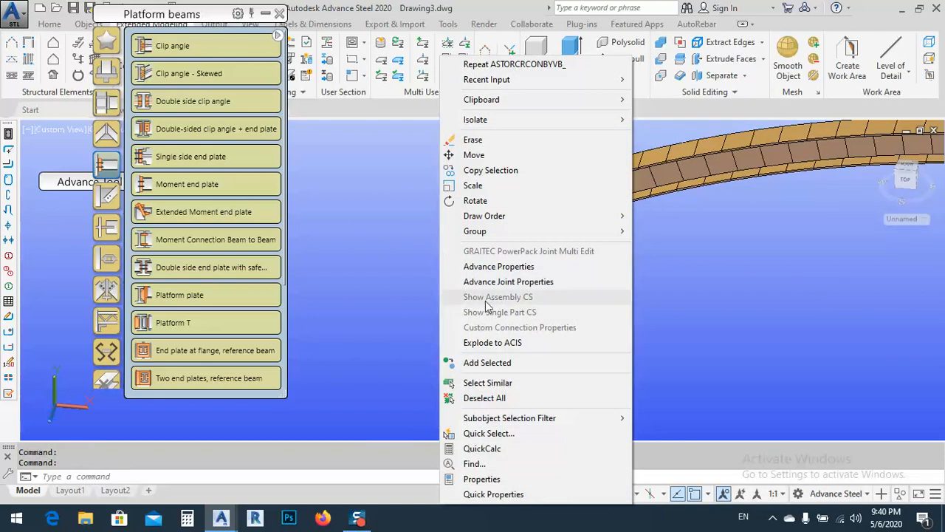
{"action": "left_click", "coordinate": [480, 283]}
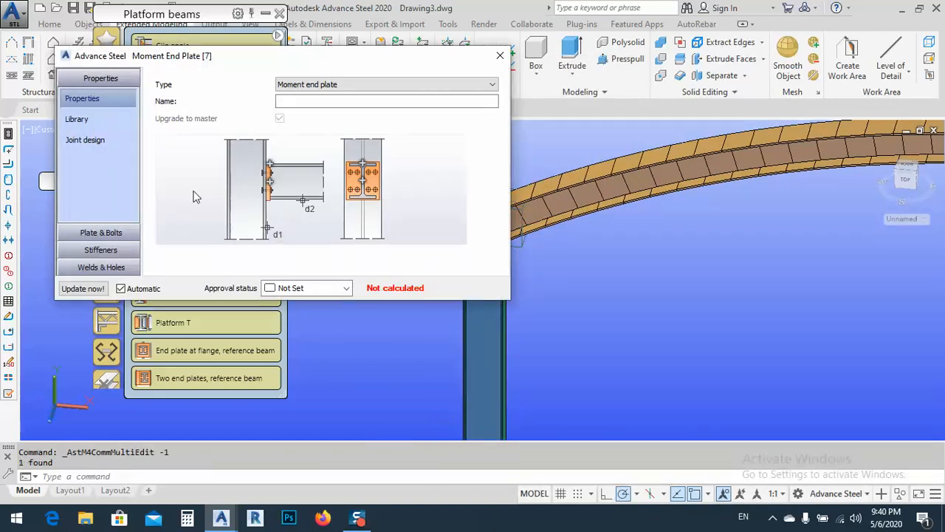
- Set the end plate's height layout to Total with a plate height of 400 and the total start distance to beam top
{"action": "left_click", "coordinate": [109, 238]}
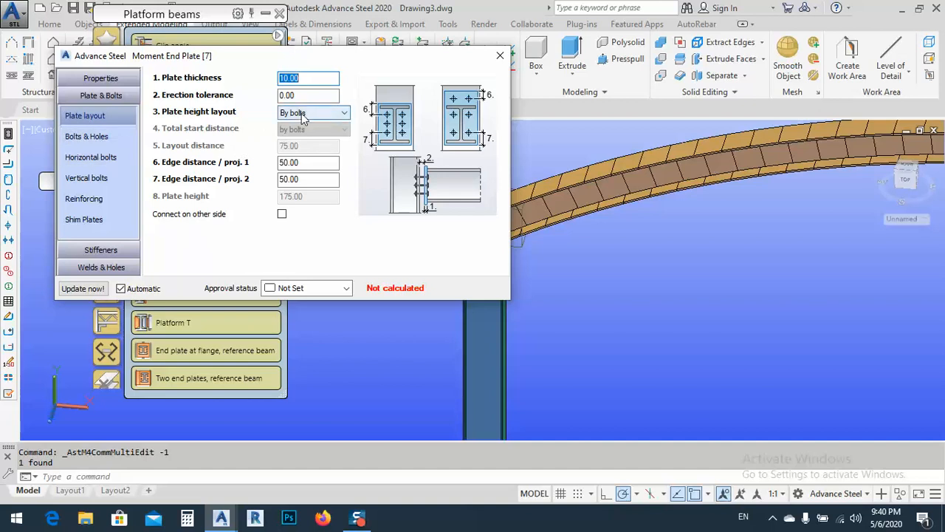
{"action": "left_click", "coordinate": [302, 113]}
{"action": "left_click", "coordinate": [300, 138]}
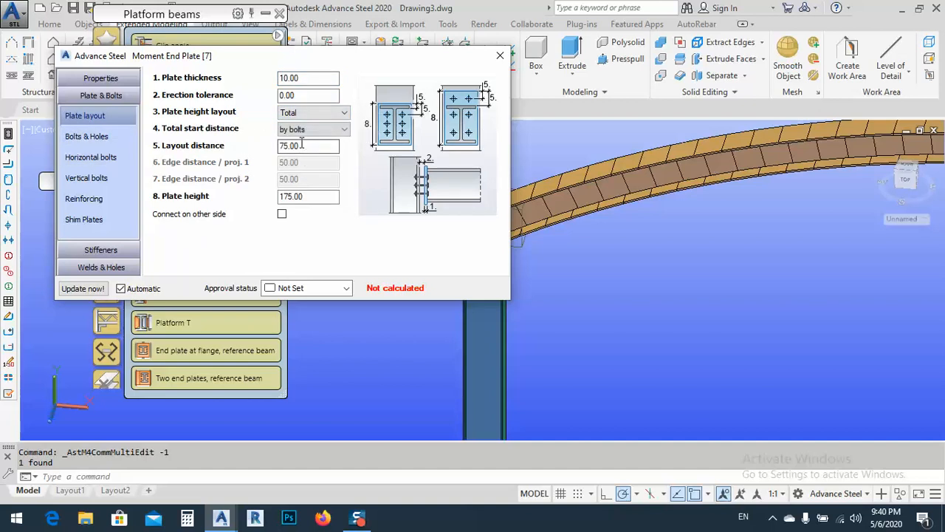
{"action": "left_click_drag", "start_coordinate": [314, 65], "coordinate": [281, 51]}
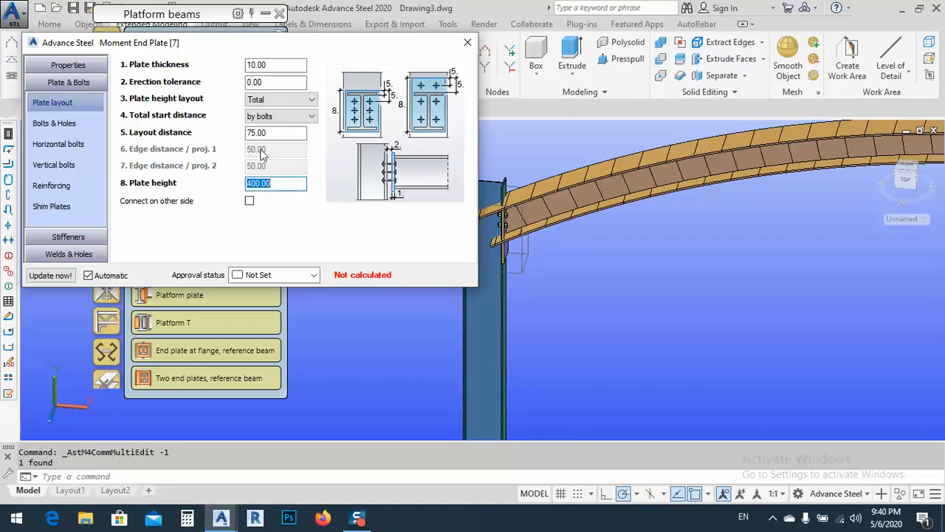
{"action": "left_click", "coordinate": [275, 118]}
{"action": "left_click", "coordinate": [263, 133]}
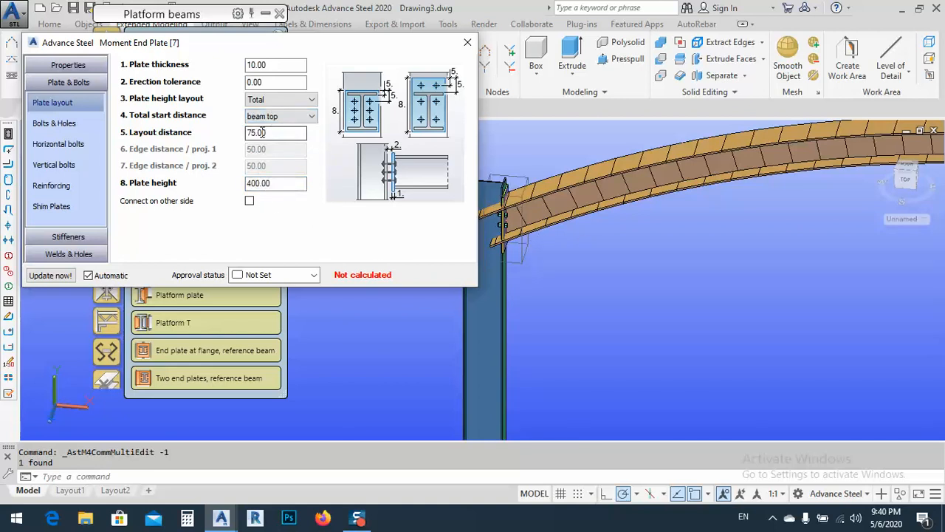
{"action": "middle_click_drag", "start_coordinate": [527, 240], "coordinate": [578, 266], "text": "shift"}
{"action": "scroll", "coordinate": [578, 266], "scroll_direction": "up", "scroll_amount": 5}
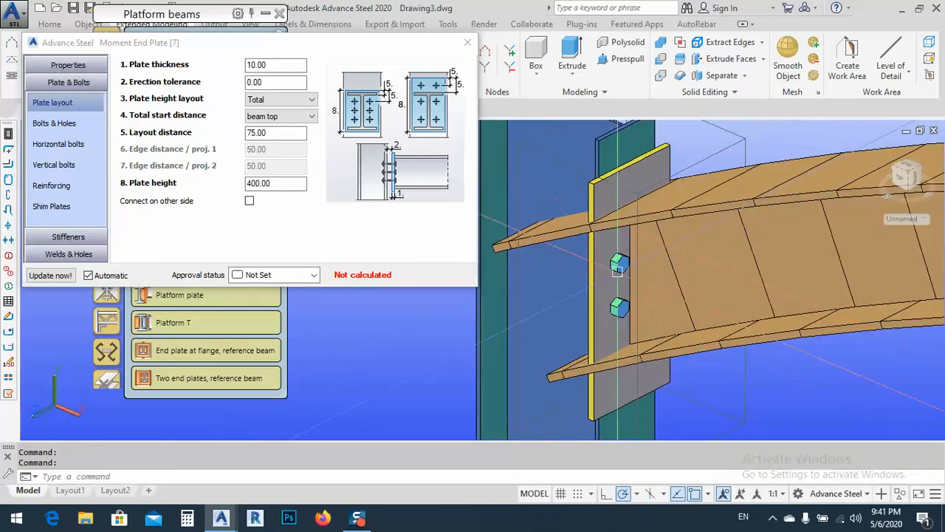
- Review the bolt settings and set the end plate's horizontal set-out to Total with a width of 130
{"action": "left_click", "coordinate": [52, 125]}
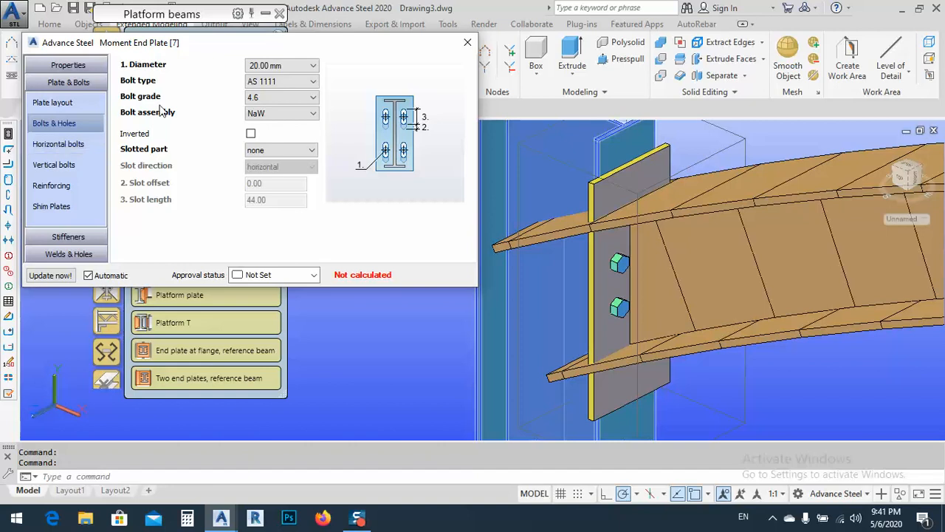
{"action": "left_click", "coordinate": [86, 164]}
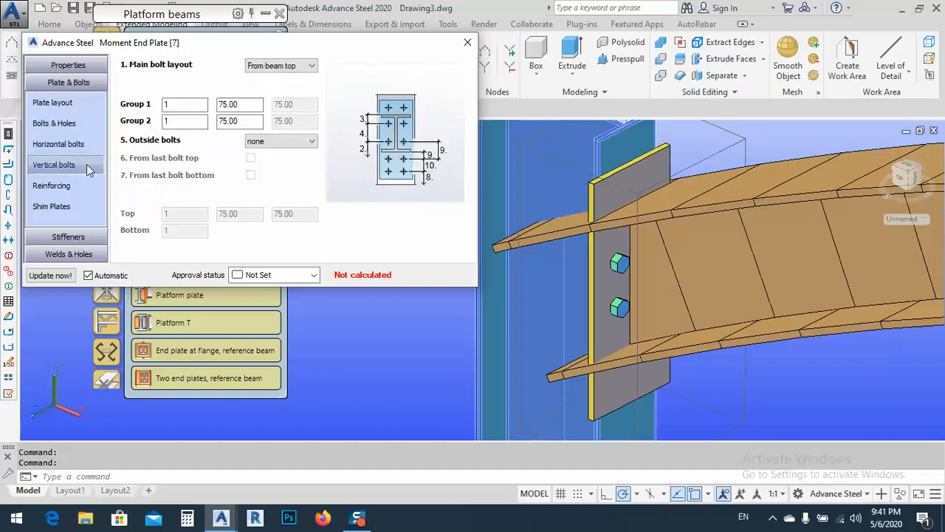
{"action": "left_click", "coordinate": [59, 144]}
{"action": "left_click", "coordinate": [280, 66]}
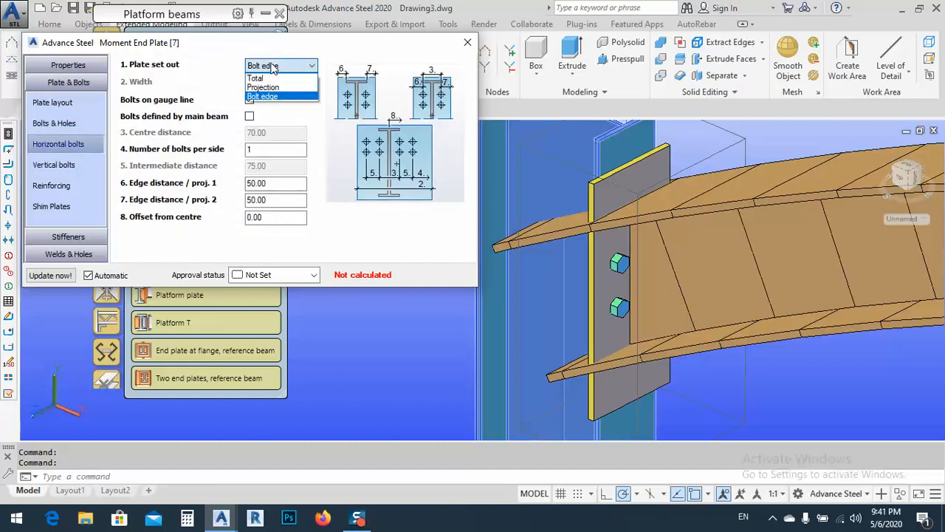
{"action": "left_click", "coordinate": [275, 79]}
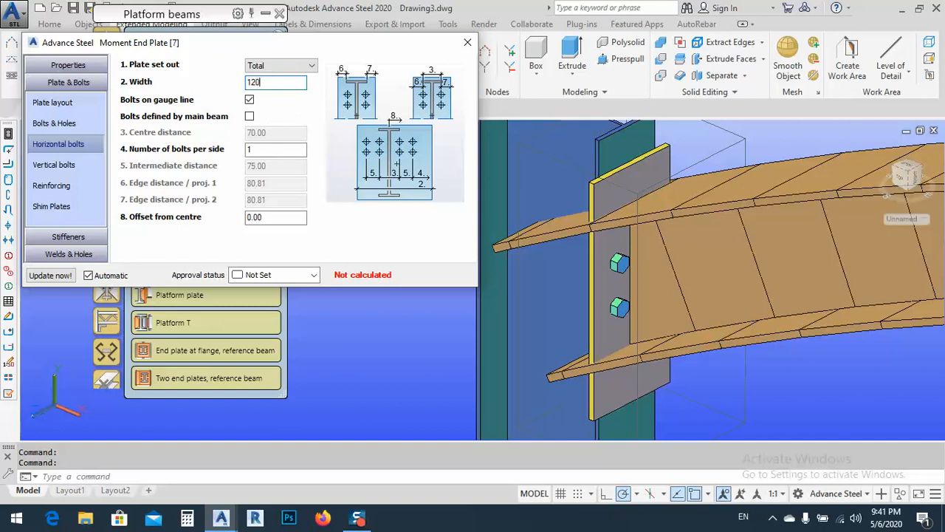
{"action": "key", "text": "Return"}
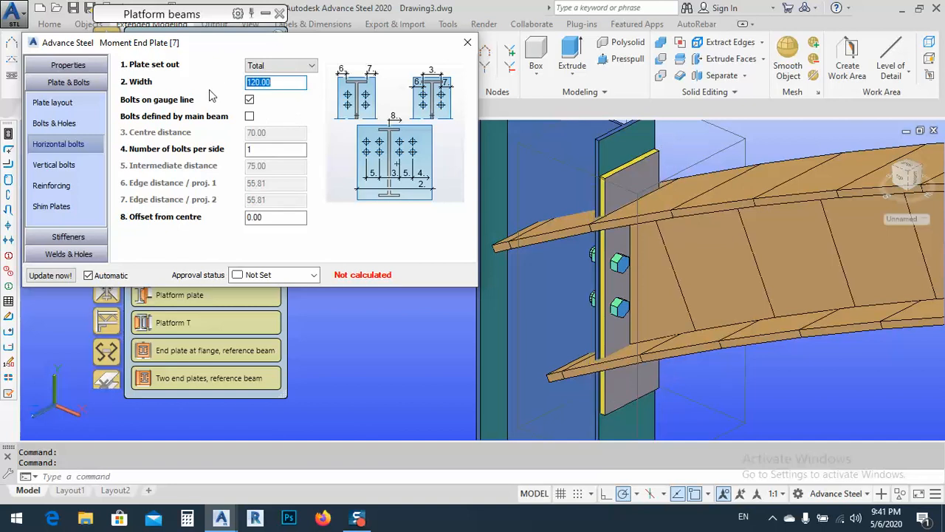
{"action": "type", "text": "130"}
{"action": "key", "text": "Return"}
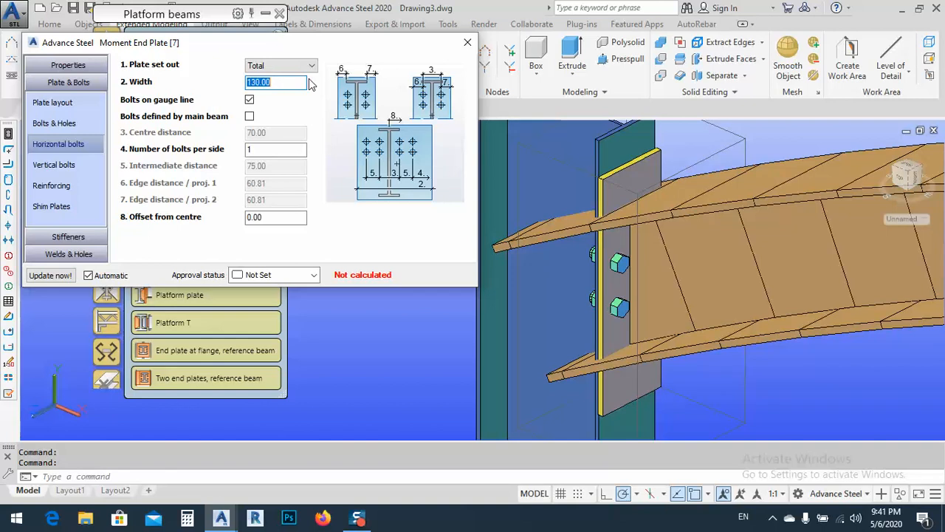
- Set the end plate's vertical bolts to 3 lines in group 1 and 0 in group 2, with the main bolt layout Centred
{"action": "left_click", "coordinate": [60, 167]}
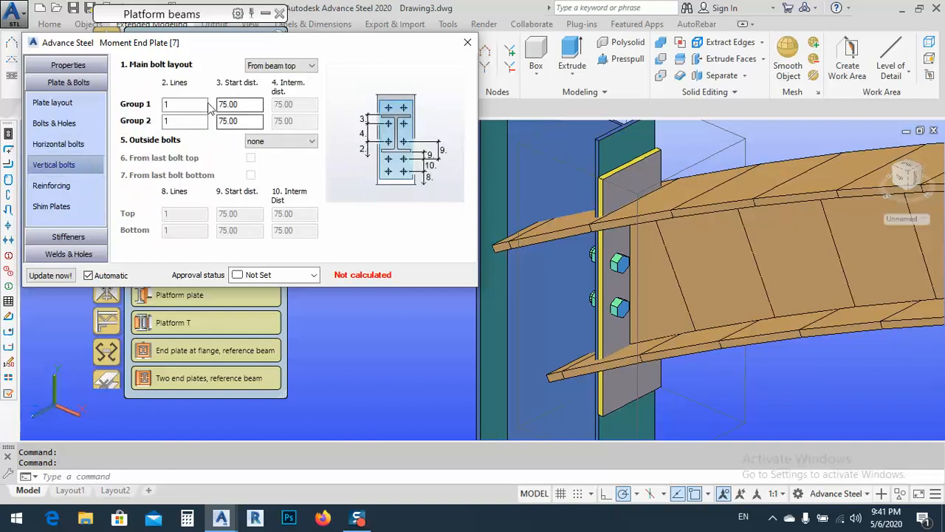
{"action": "key", "text": "Tab"}
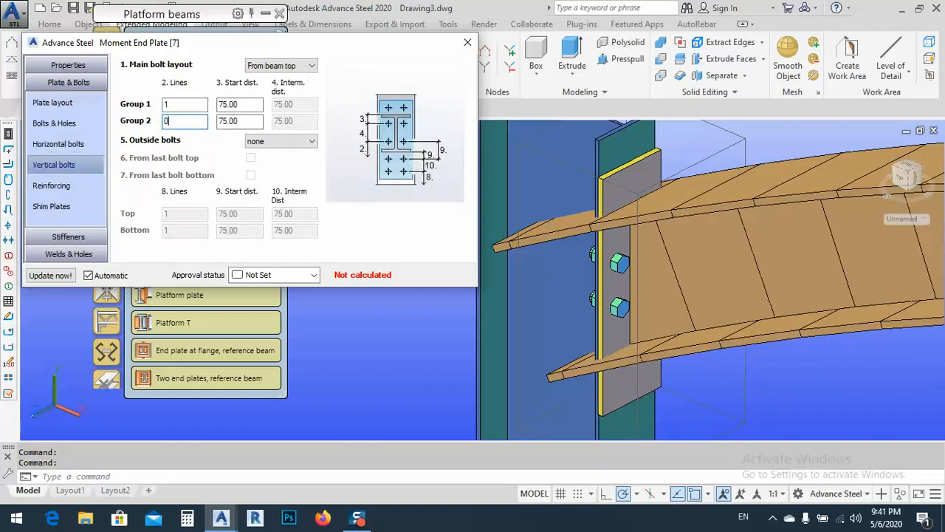
{"action": "left_click", "coordinate": [180, 105]}
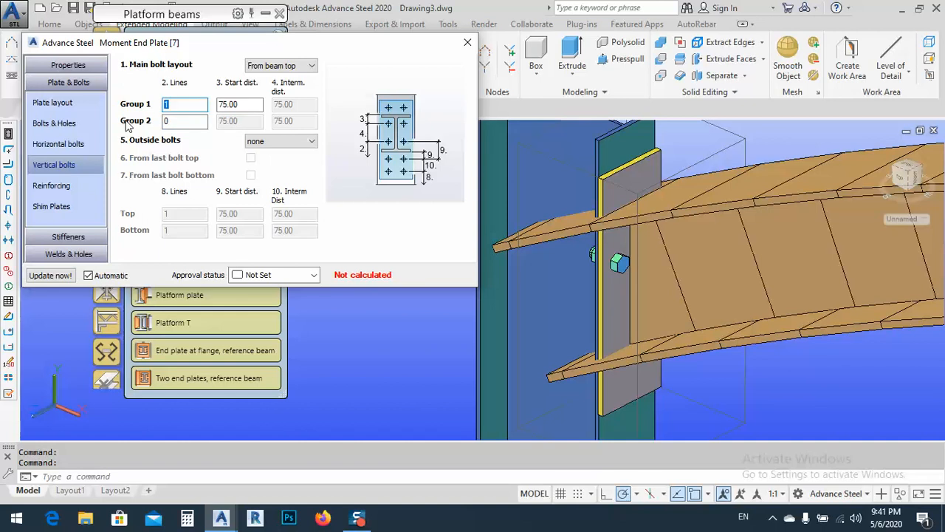
{"action": "left_click", "coordinate": [245, 107]}
{"action": "left_click", "coordinate": [294, 67]}
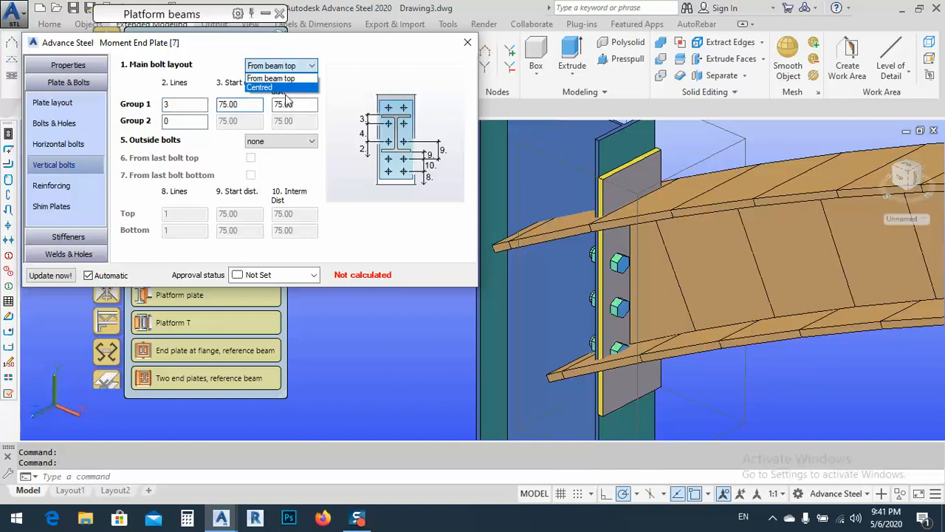
{"action": "left_click", "coordinate": [267, 88]}
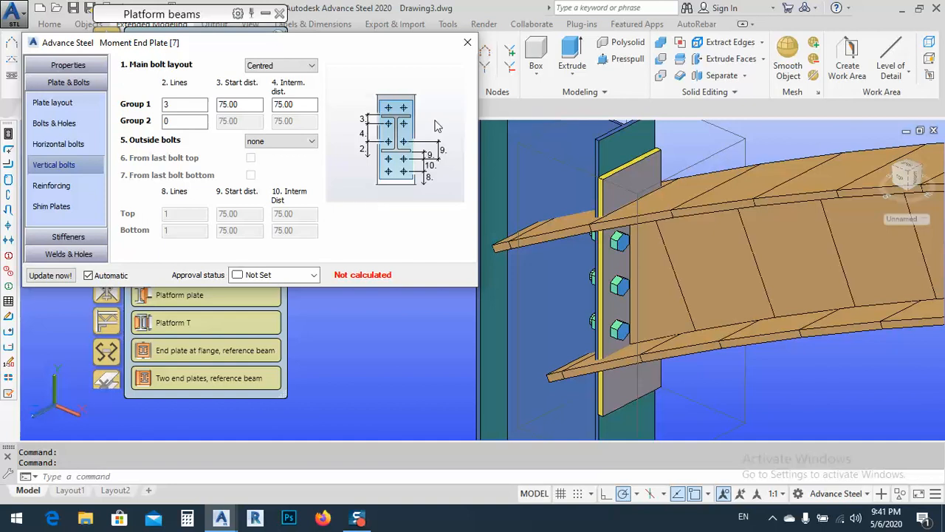
{"action": "left_click", "coordinate": [467, 42]}
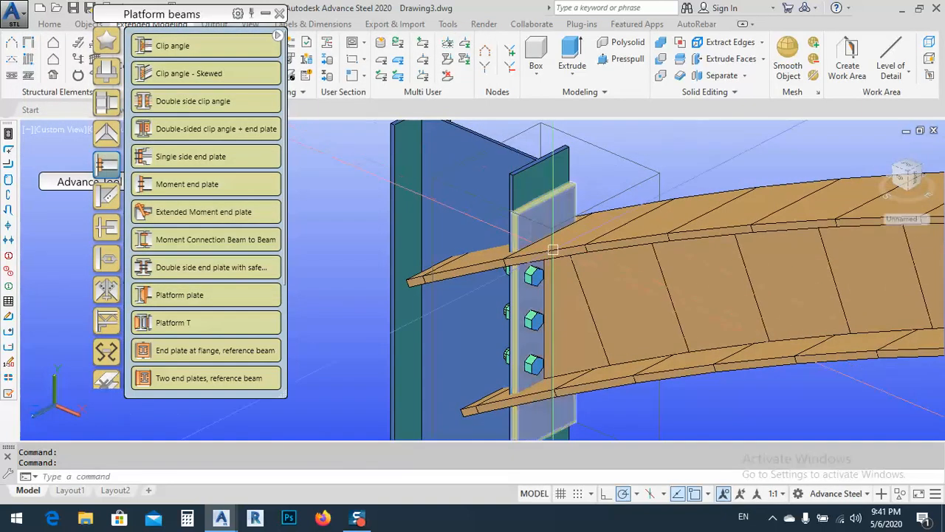
- Create a flange saw cut trimming the curved rafter's top flange against the column
{"action": "middle_click_drag", "start_coordinate": [537, 331], "coordinate": [508, 278]}
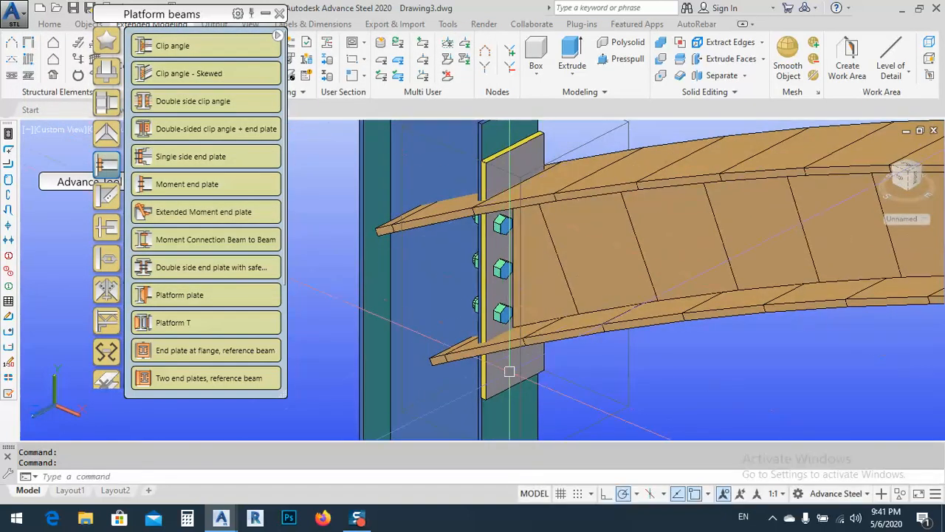
{"action": "middle_click_drag", "start_coordinate": [497, 382], "coordinate": [469, 362]}
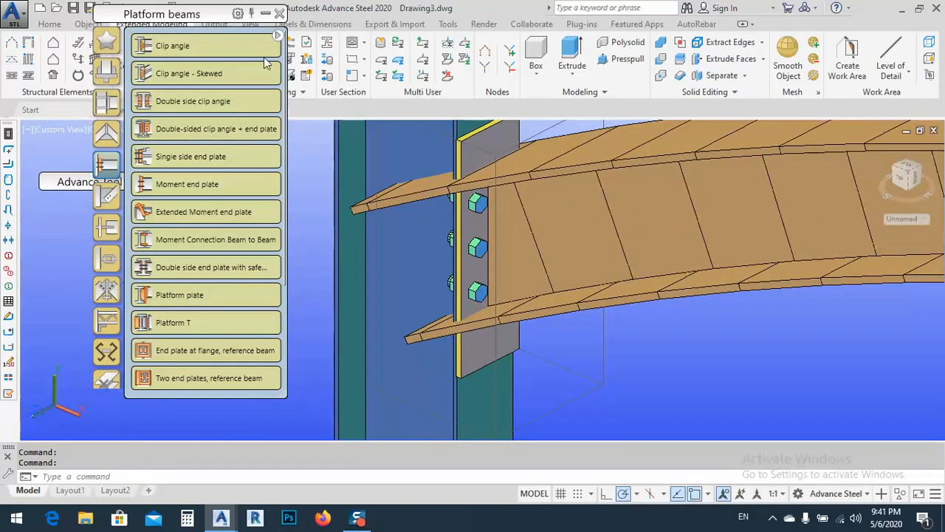
{"action": "left_click", "coordinate": [264, 15]}
{"action": "left_click", "coordinate": [210, 182]}
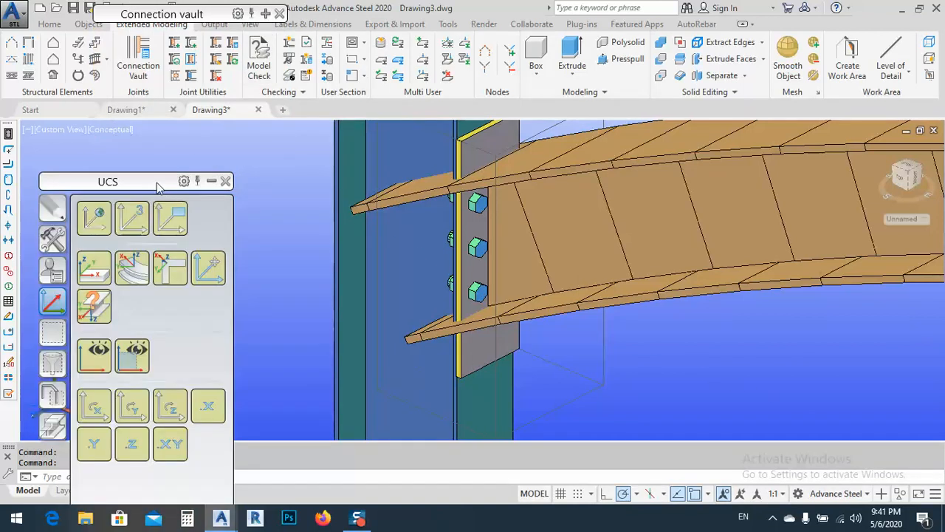
{"action": "left_click", "coordinate": [55, 355]}
{"action": "left_click", "coordinate": [57, 355]}
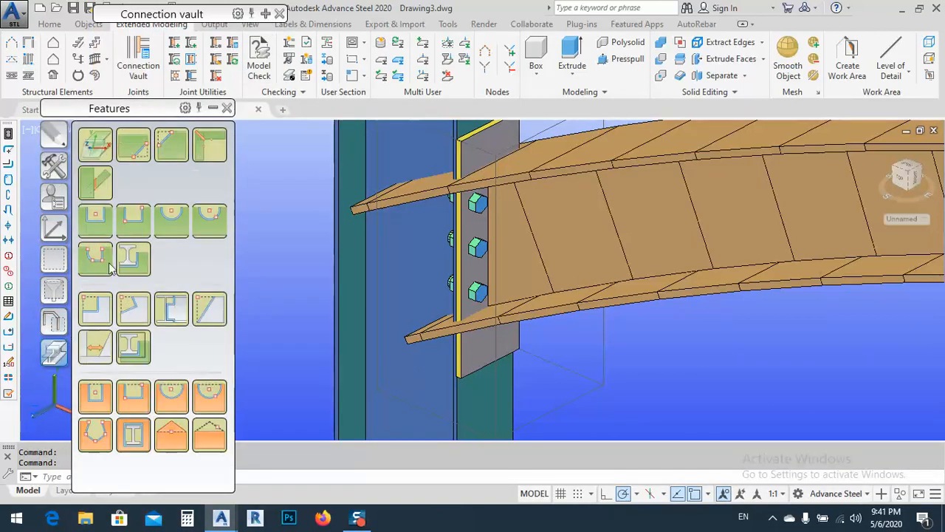
{"action": "left_click", "coordinate": [105, 185]}
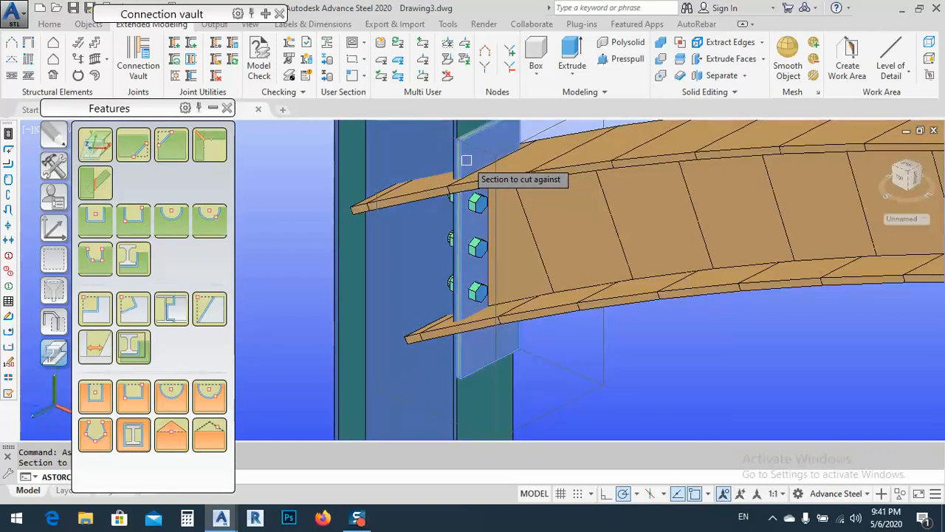
{"action": "left_click", "coordinate": [545, 172]}
{"action": "left_click", "coordinate": [545, 174]}
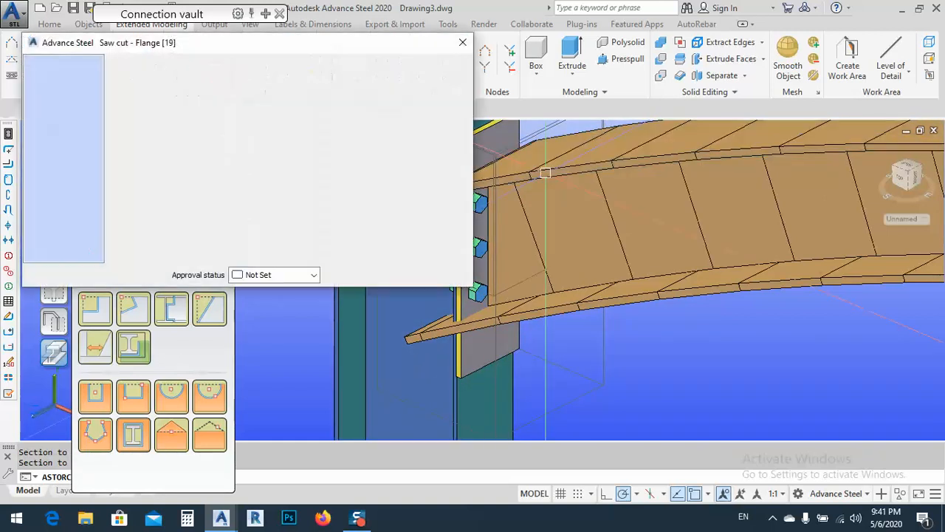
- Enable weld creation in the top flange's saw cut and close its properties
{"action": "middle_click_drag", "start_coordinate": [536, 179], "coordinate": [692, 217]}
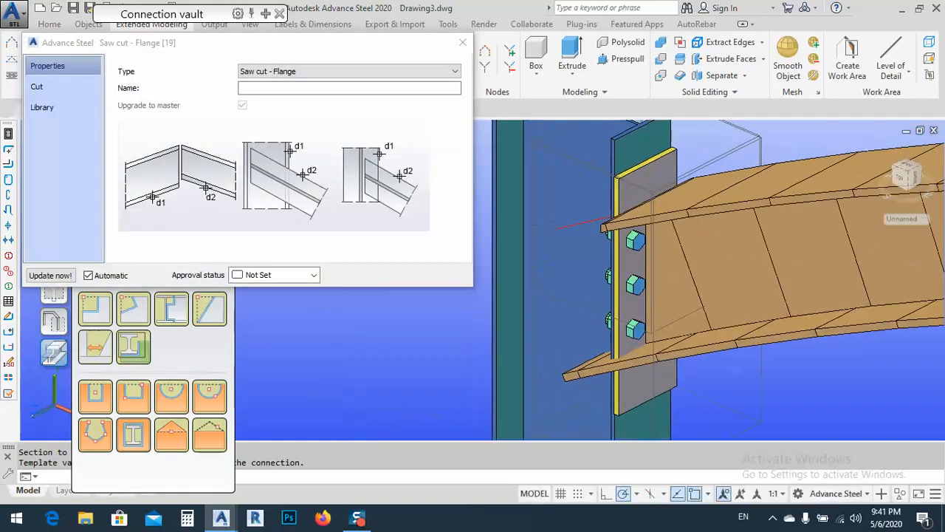
{"action": "left_click", "coordinate": [38, 90]}
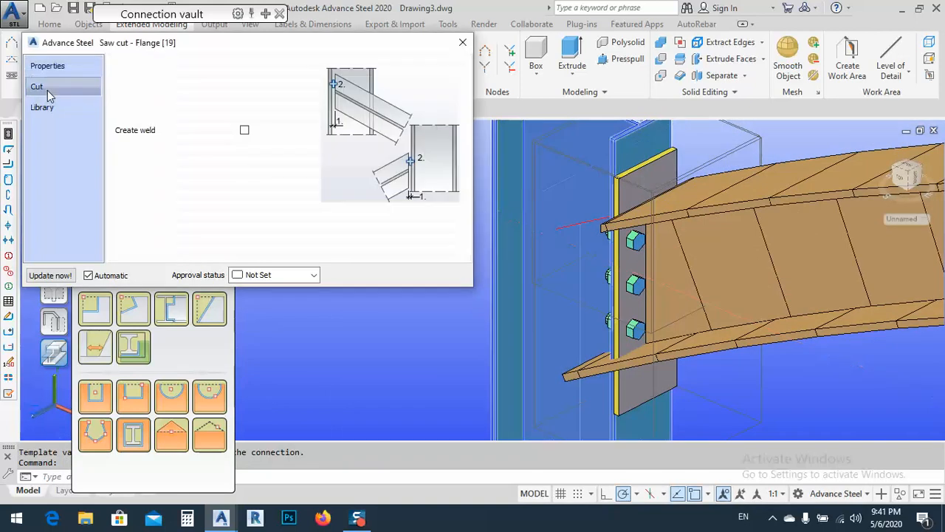
{"action": "left_click", "coordinate": [245, 130]}
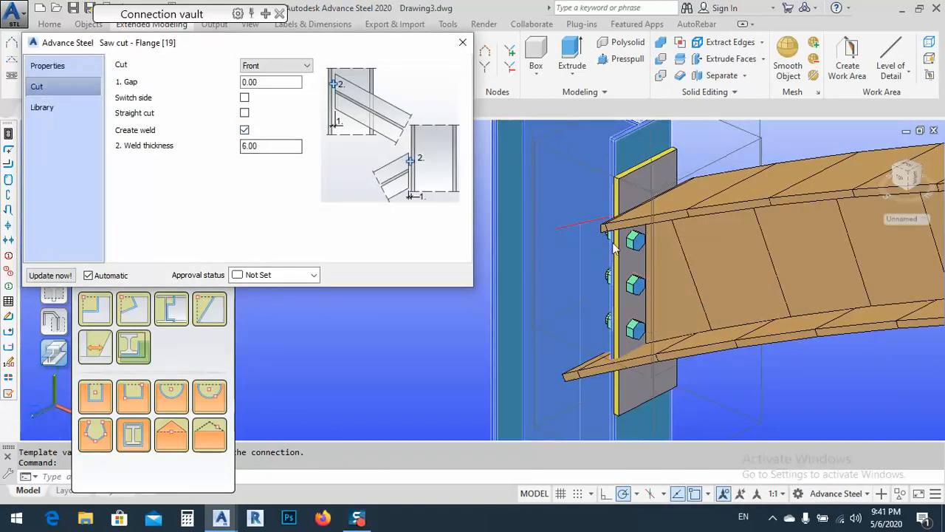
{"action": "left_click", "coordinate": [464, 43]}
{"action": "middle_click_drag", "start_coordinate": [648, 276], "coordinate": [585, 242]}
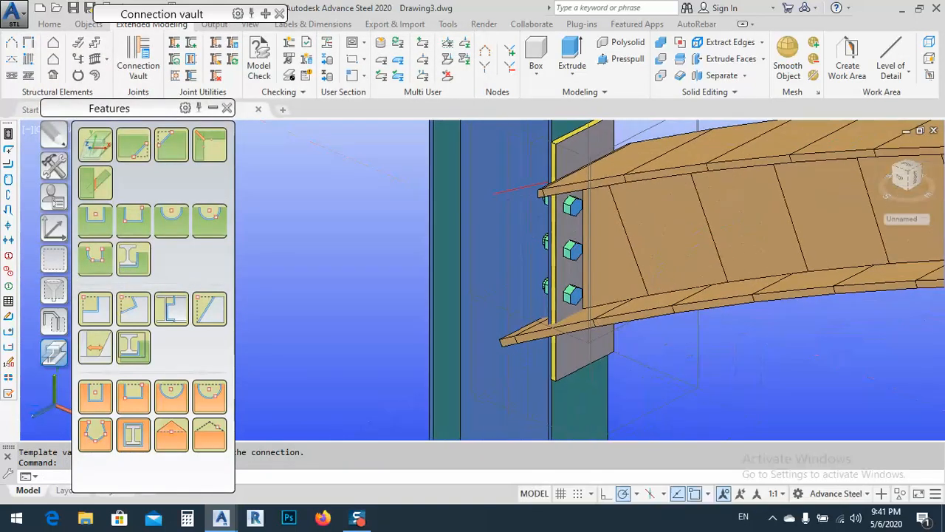
- Saw cut the rafter's bottom flange against the column and enable weld creation for that cut
{"action": "left_click", "coordinate": [95, 182]}
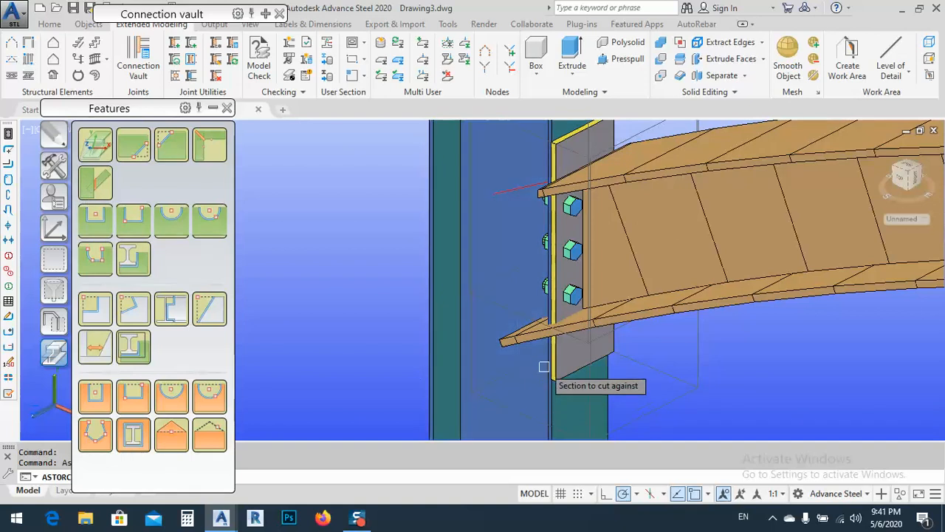
{"action": "left_click", "coordinate": [566, 363]}
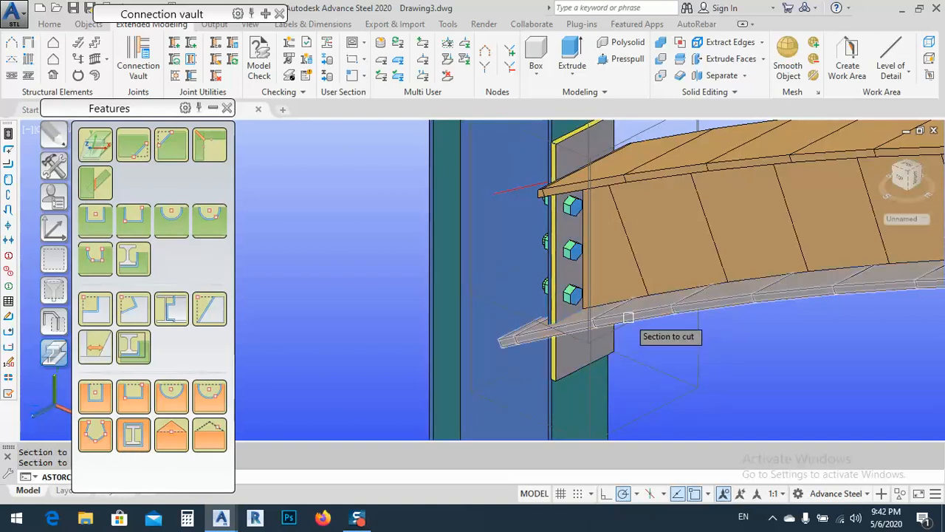
{"action": "left_click", "coordinate": [628, 318]}
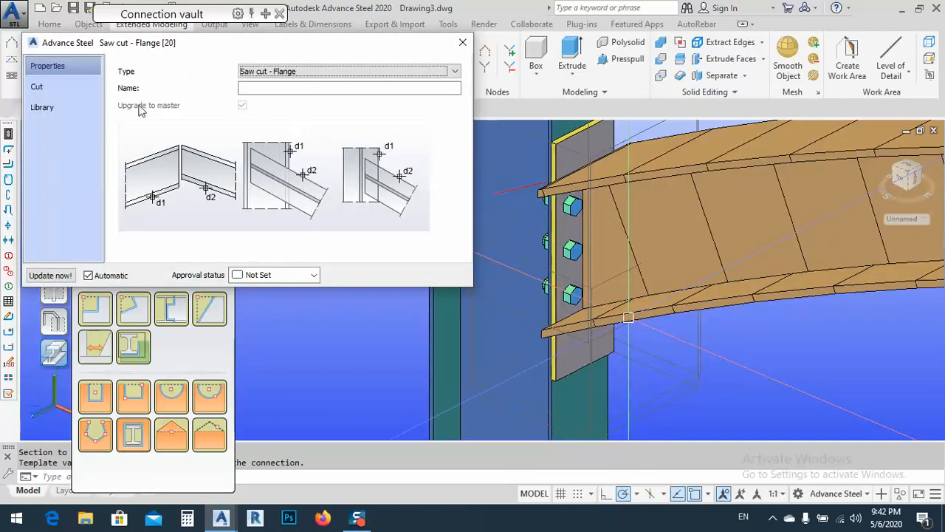
{"action": "left_click", "coordinate": [36, 86]}
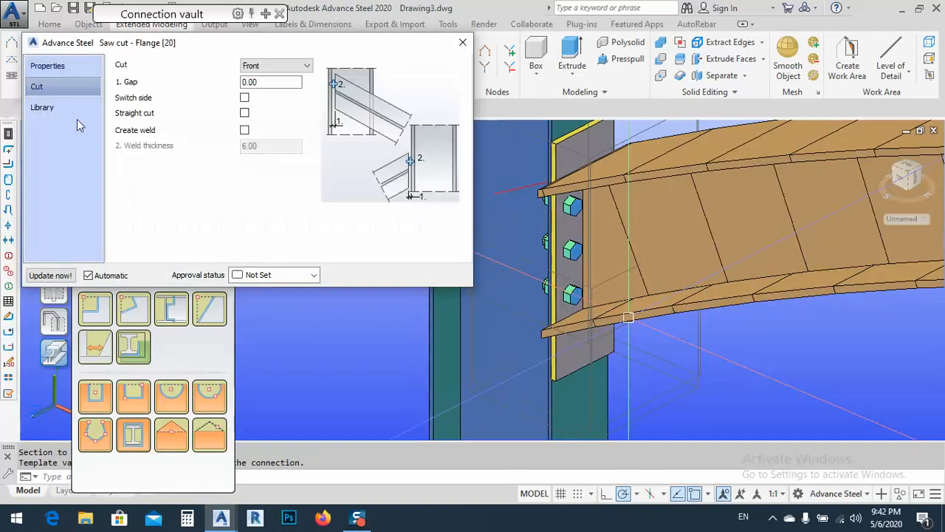
{"action": "left_click", "coordinate": [244, 130]}
{"action": "left_click", "coordinate": [462, 42]}
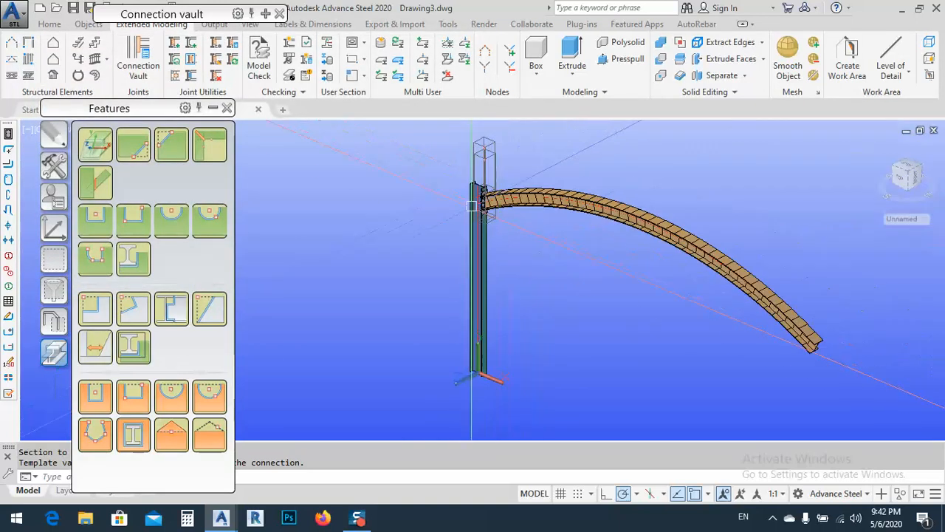
- Open the column's beam properties, browse the section categories and choose I Sections
{"action": "scroll", "coordinate": [496, 179], "scroll_direction": "up", "scroll_amount": 10}
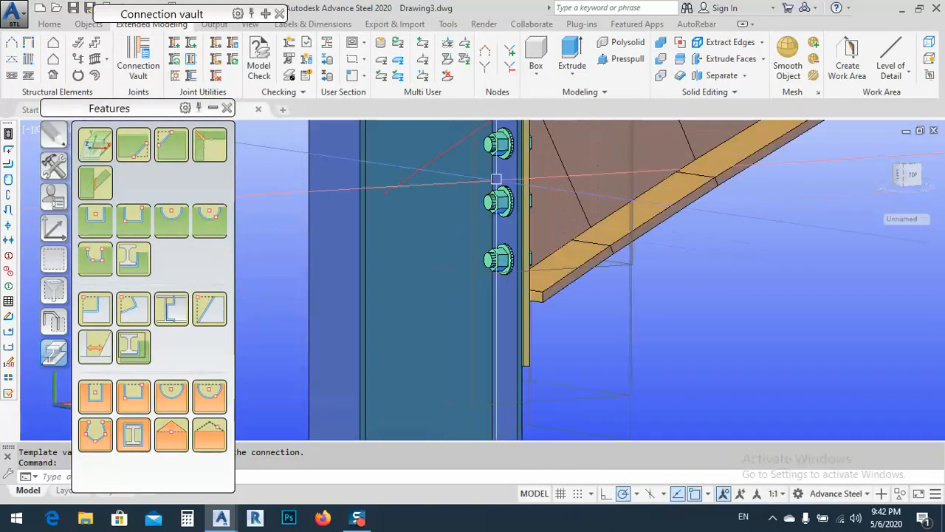
{"action": "middle_click_drag", "start_coordinate": [496, 179], "coordinate": [473, 279], "text": "shift"}
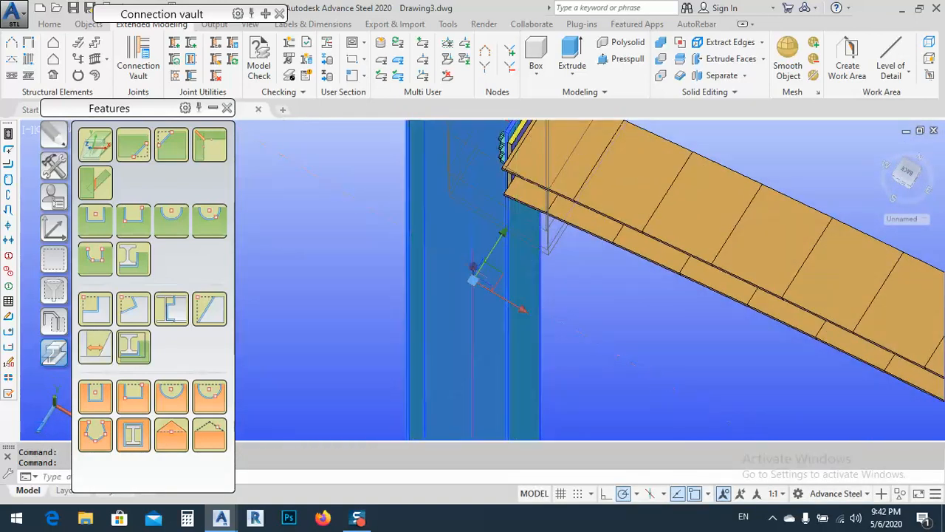
{"action": "double_click", "coordinate": [473, 279]}
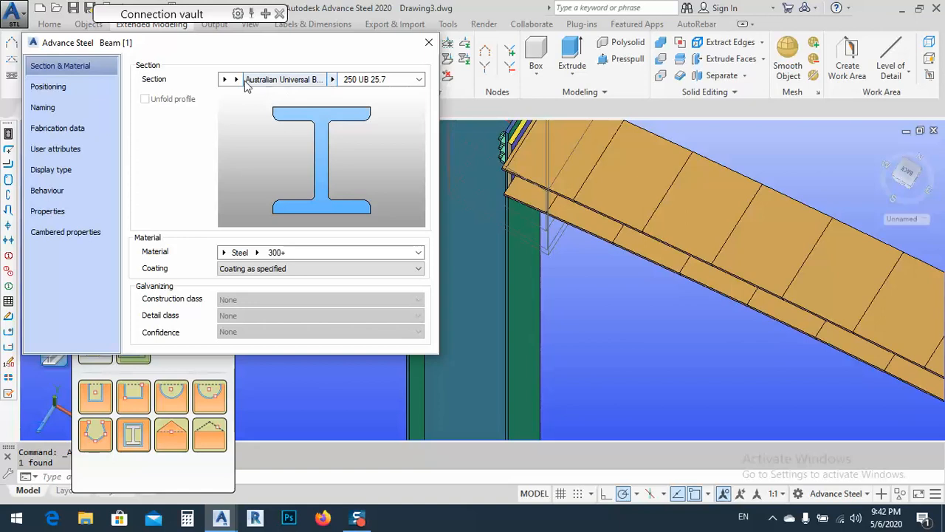
{"action": "left_click", "coordinate": [224, 79]}
{"action": "mouse_move", "coordinate": [325, 279]}
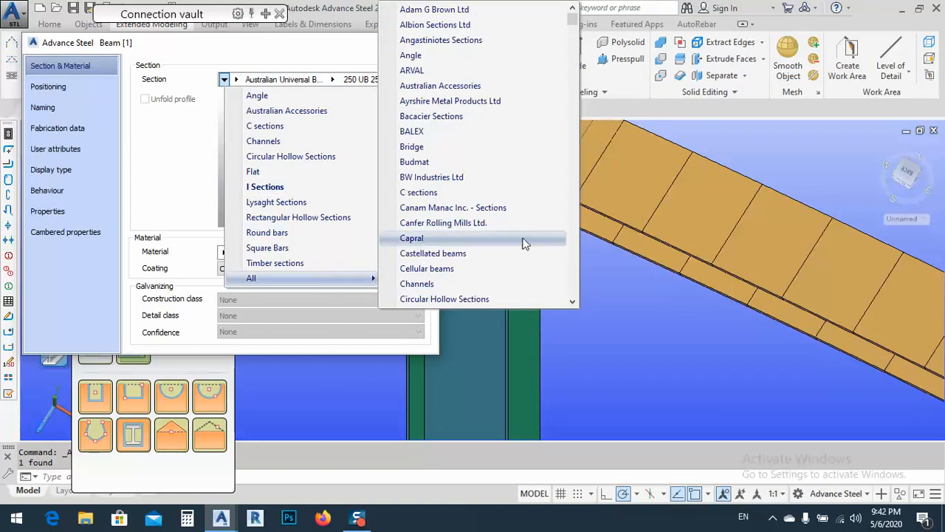
{"action": "scroll", "coordinate": [524, 243], "scroll_direction": "down", "scroll_amount": 8}
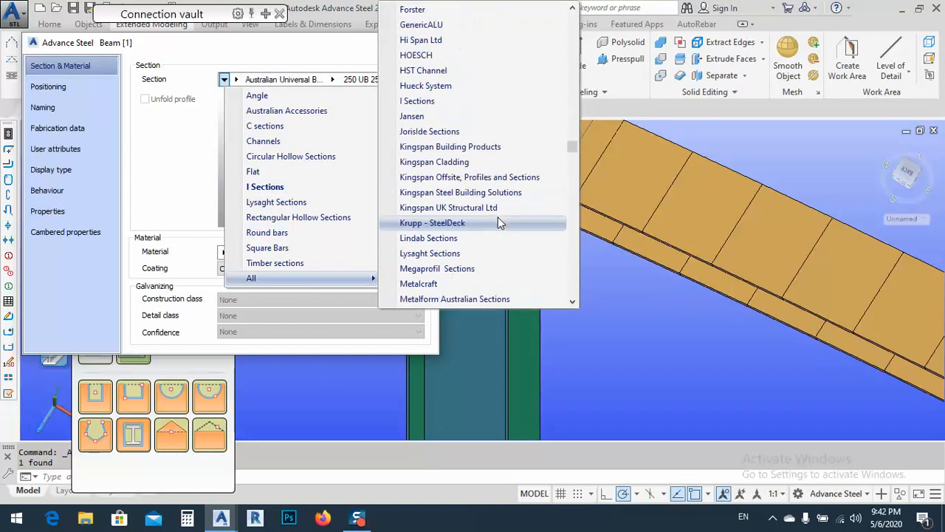
{"action": "scroll", "coordinate": [495, 220], "scroll_direction": "down", "scroll_amount": 4}
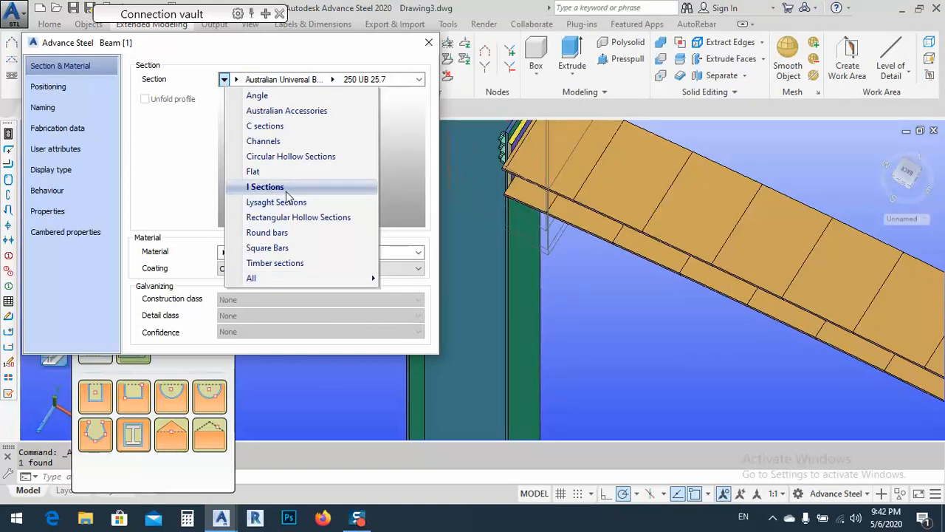
{"action": "left_click", "coordinate": [286, 187]}
- Set the column's section to HEA220 from the HEA DIN 1025-3 class and close its properties
{"action": "left_click", "coordinate": [236, 79]}
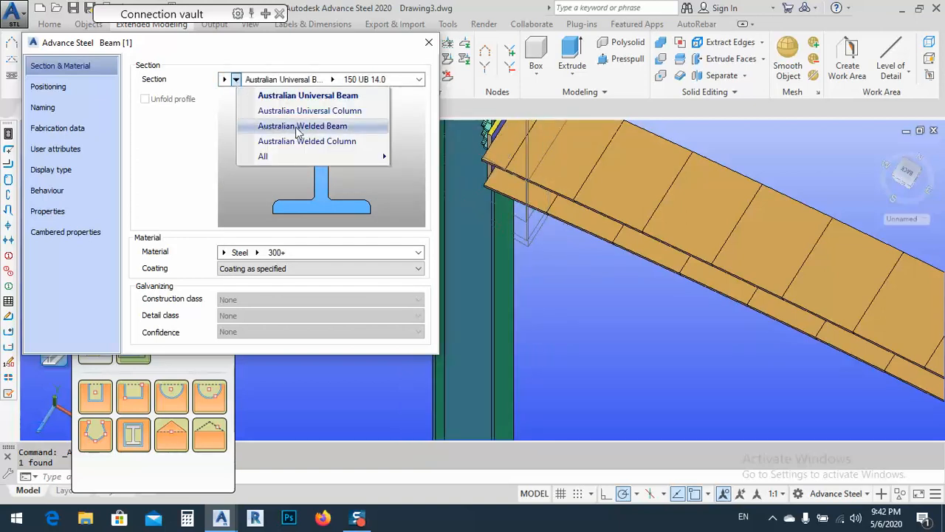
{"action": "mouse_move", "coordinate": [345, 156]}
{"action": "scroll", "coordinate": [473, 298], "scroll_direction": "down", "scroll_amount": 9}
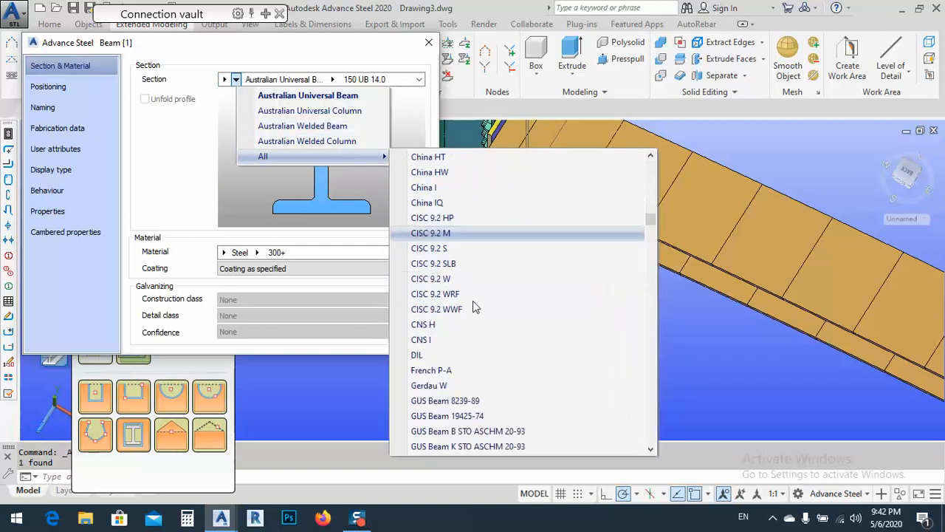
{"action": "scroll", "coordinate": [474, 303], "scroll_direction": "down", "scroll_amount": 6}
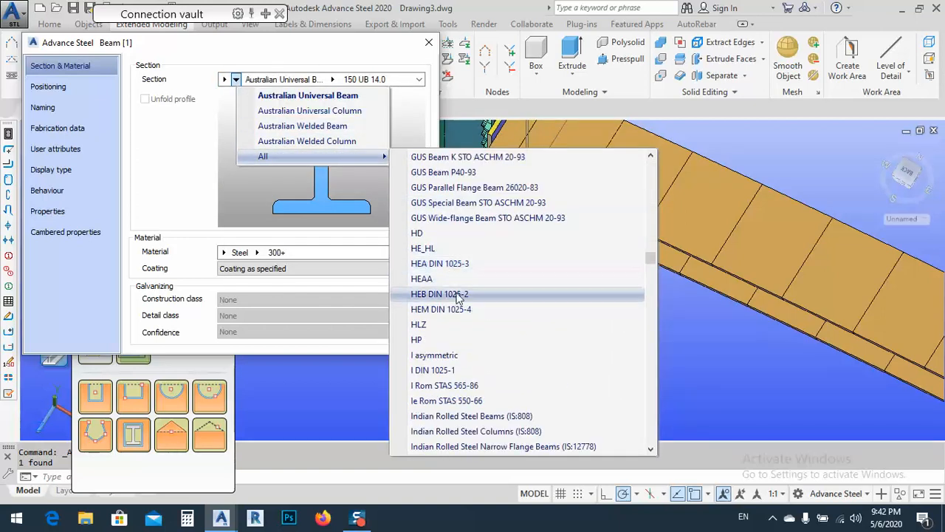
{"action": "left_click", "coordinate": [439, 264]}
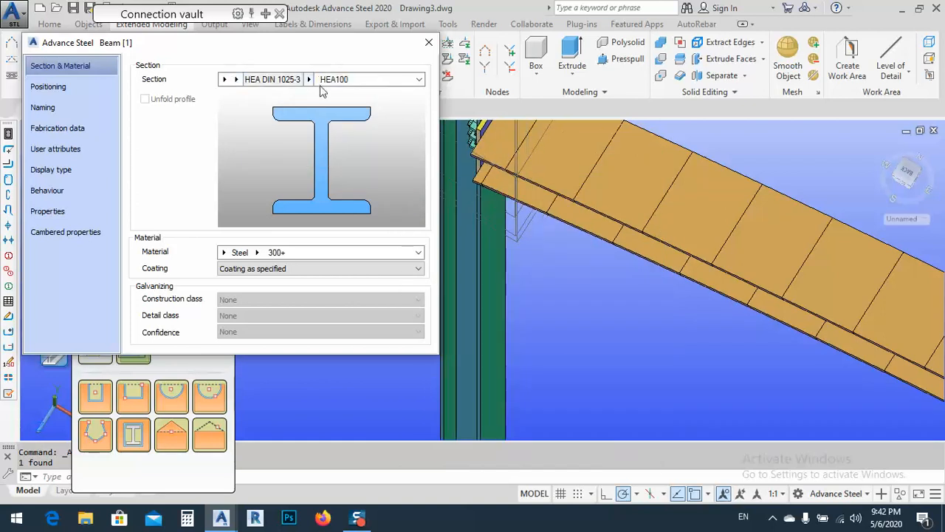
{"action": "left_click", "coordinate": [317, 84]}
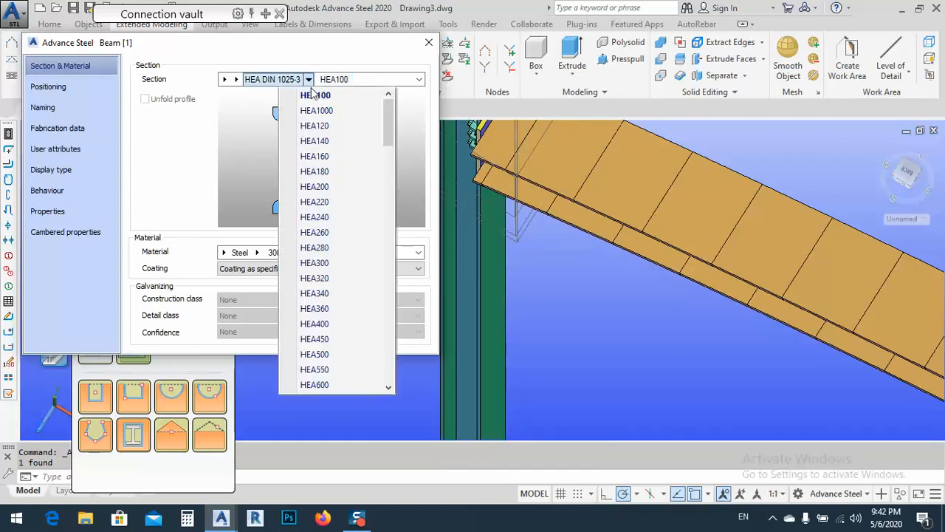
{"action": "left_click", "coordinate": [329, 200]}
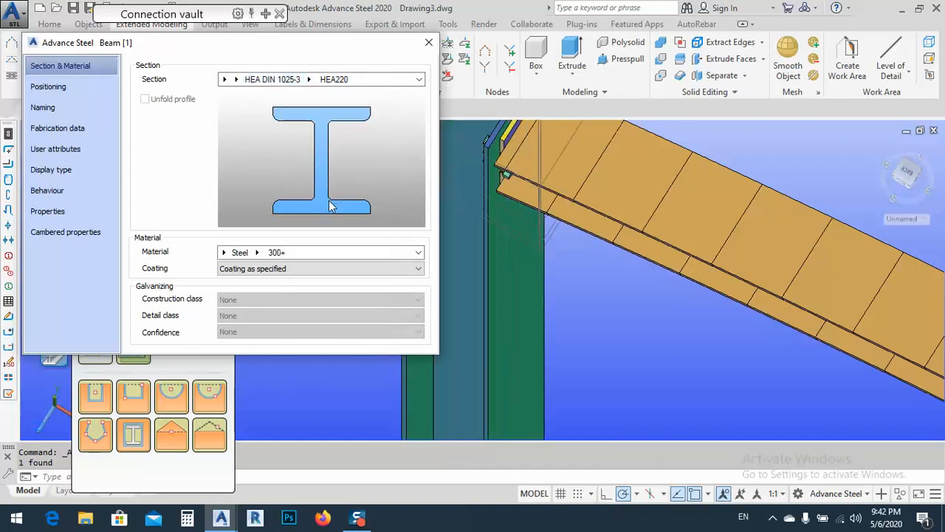
{"action": "left_click", "coordinate": [429, 42]}
- Set the moment end plate's total width to 220 mm in the joint properties and close them
{"action": "middle_click_drag", "start_coordinate": [513, 206], "coordinate": [540, 315]}
{"action": "middle_click_drag", "start_coordinate": [540, 249], "coordinate": [537, 223], "text": "shift"}
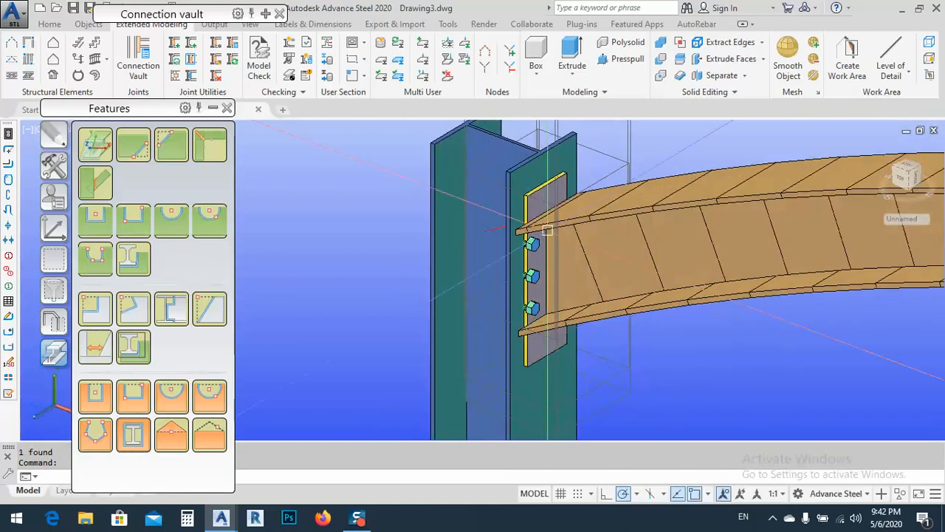
{"action": "right_click", "coordinate": [387, 214]}
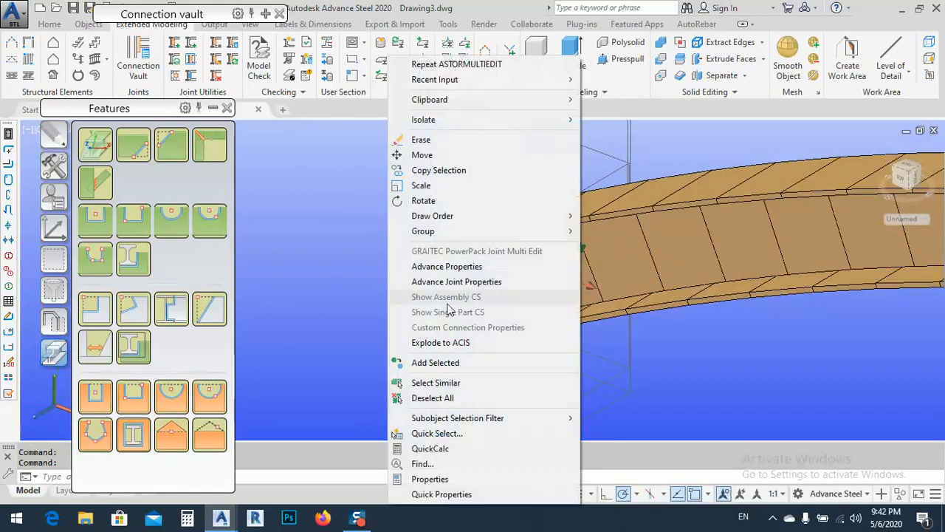
{"action": "left_click", "coordinate": [452, 277]}
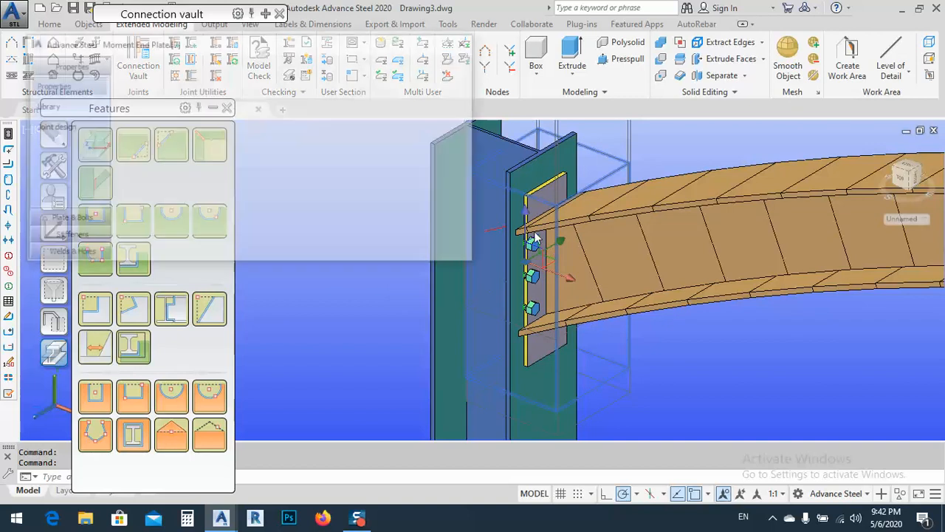
{"action": "left_click", "coordinate": [68, 219]}
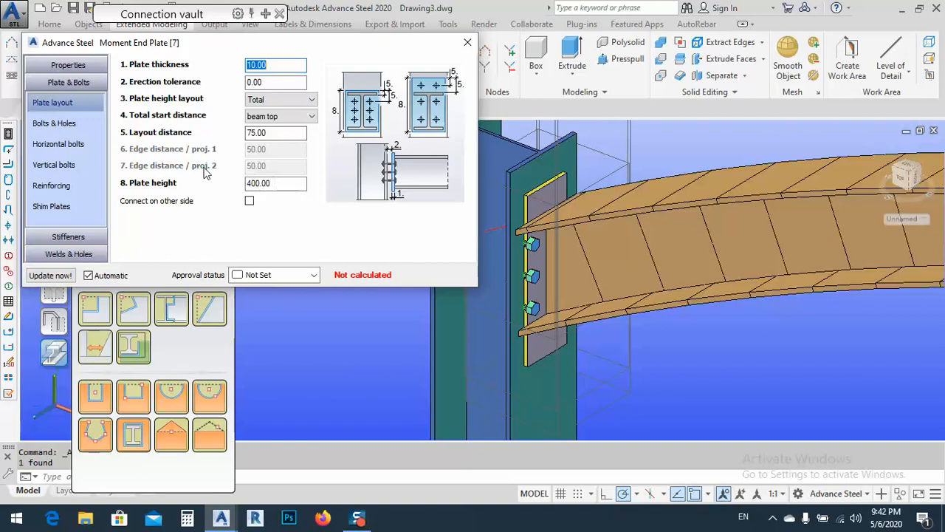
{"action": "left_click", "coordinate": [68, 124]}
{"action": "left_click", "coordinate": [78, 146]}
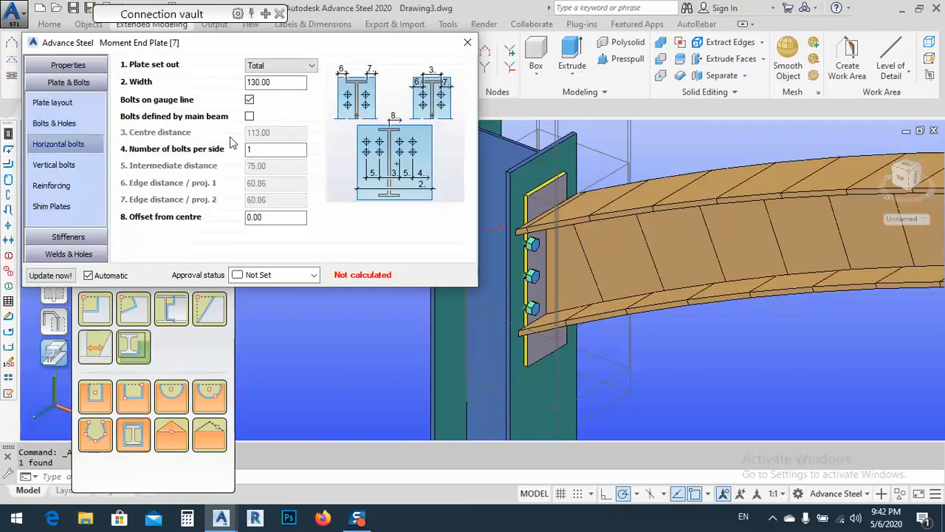
{"action": "double_click", "coordinate": [284, 85]}
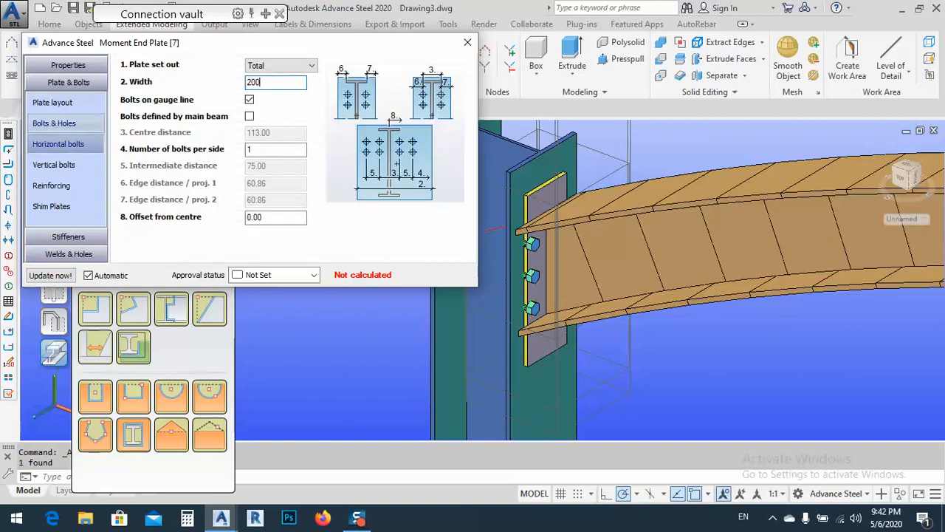
{"action": "key", "text": "Return"}
{"action": "type", "text": "22"}
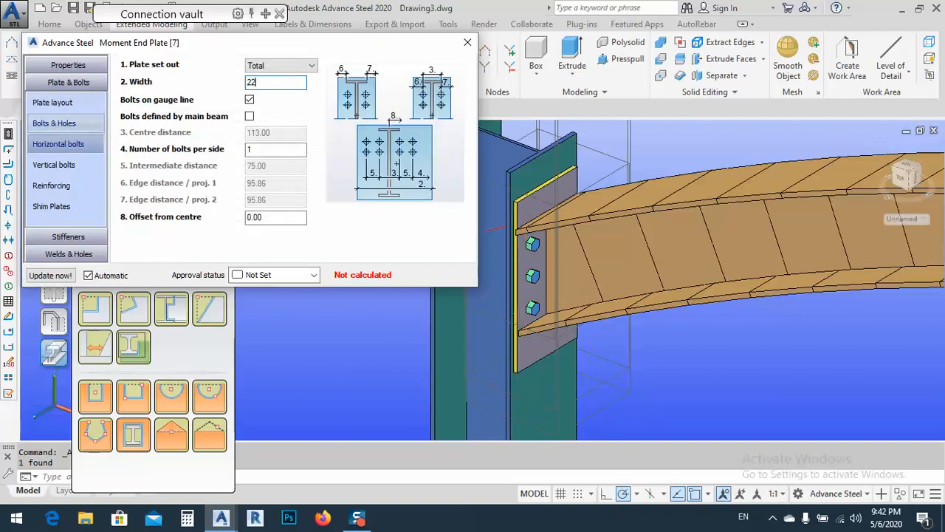
{"action": "type", "text": "0"}
{"action": "key", "text": "Return"}
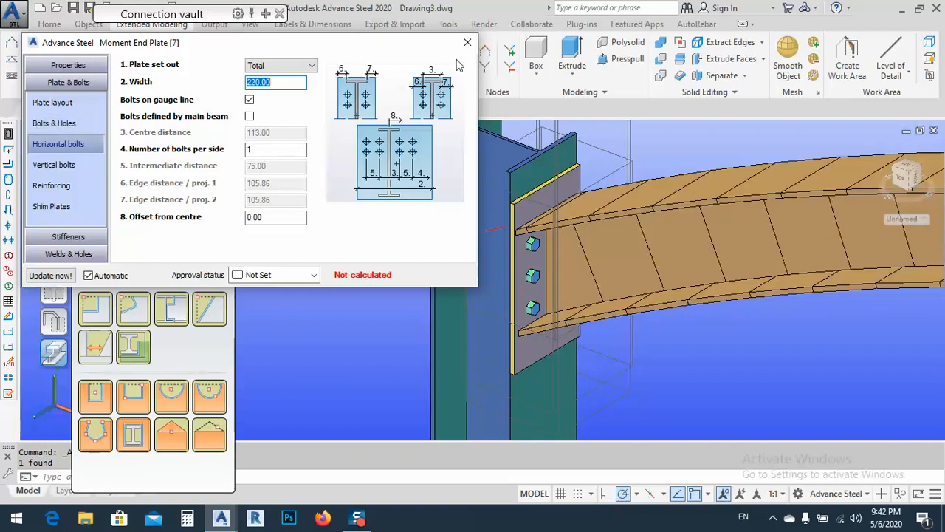
{"action": "left_click", "coordinate": [468, 44]}
- Select the curved rafter's web and both flange plates together
{"action": "middle_click_drag", "start_coordinate": [578, 263], "coordinate": [559, 266]}
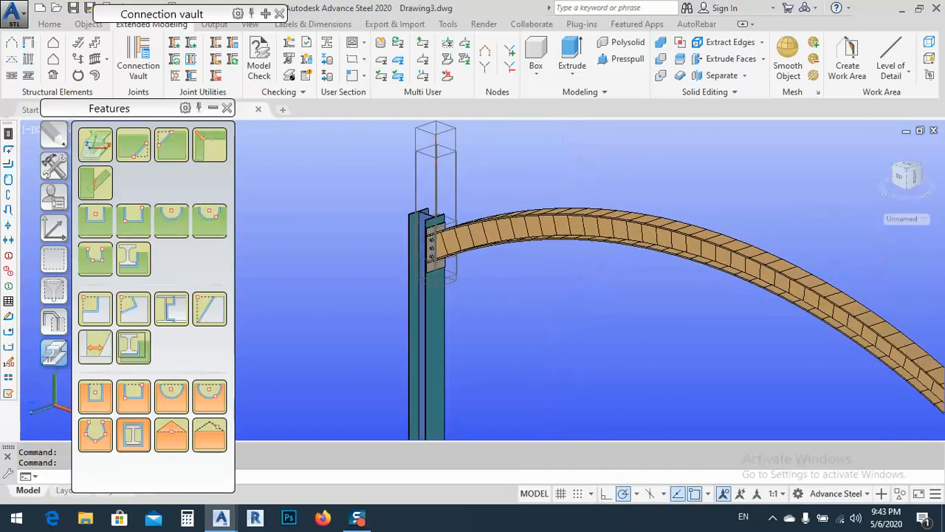
{"action": "left_click", "coordinate": [709, 285]}
{"action": "left_click", "coordinate": [633, 152]}
{"action": "middle_click_drag", "start_coordinate": [546, 193], "coordinate": [443, 207]}
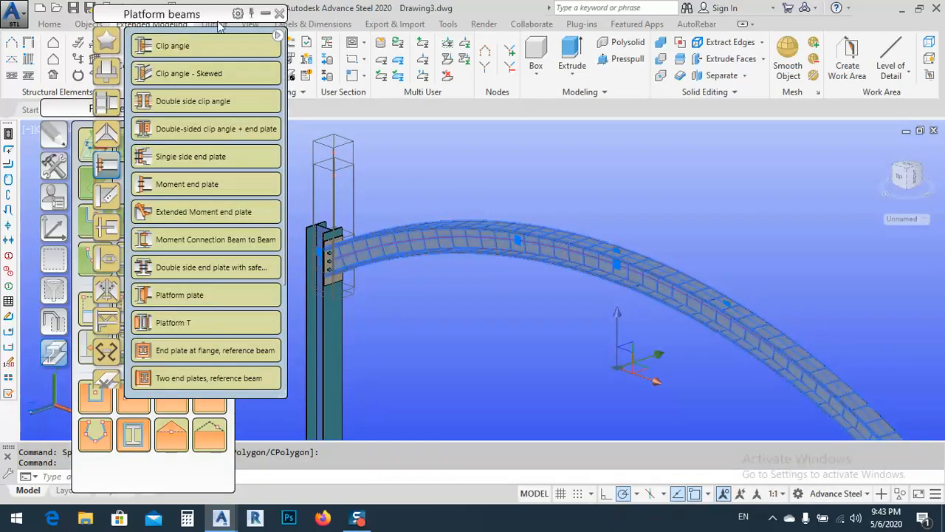
- Collapse the Connection vault and Advance Tool Palette and move both clear of the ribbon
{"action": "left_click", "coordinate": [265, 15]}
{"action": "left_click", "coordinate": [46, 26]}
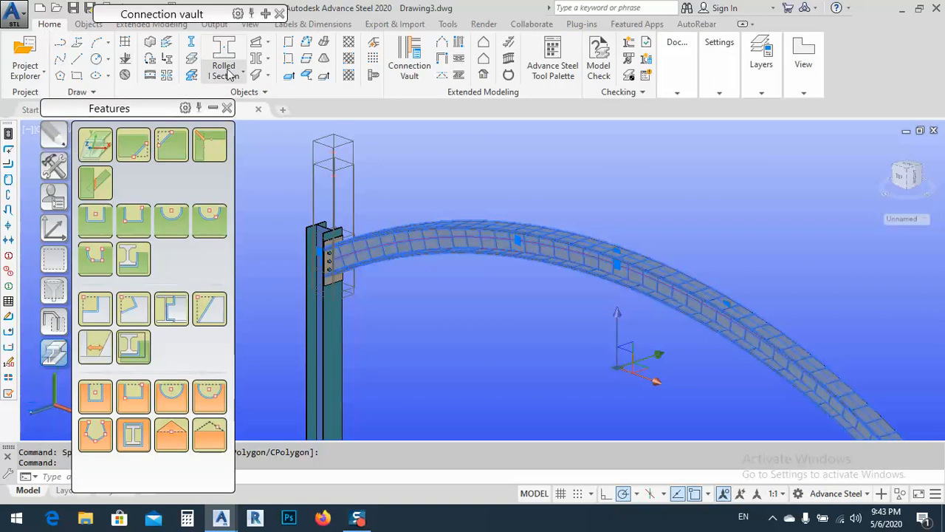
{"action": "left_click_drag", "start_coordinate": [211, 19], "coordinate": [178, 72]}
{"action": "left_click", "coordinate": [210, 109]}
{"action": "left_click_drag", "start_coordinate": [146, 111], "coordinate": [146, 202]}
{"action": "left_click_drag", "start_coordinate": [140, 74], "coordinate": [116, 214]}
- Number the selected rafter parts using SP No (for main part) = Assembly No, with method SP: 1000,1001...;MP:1,2,3 for single parts and assemblies
{"action": "left_click", "coordinate": [214, 24]}
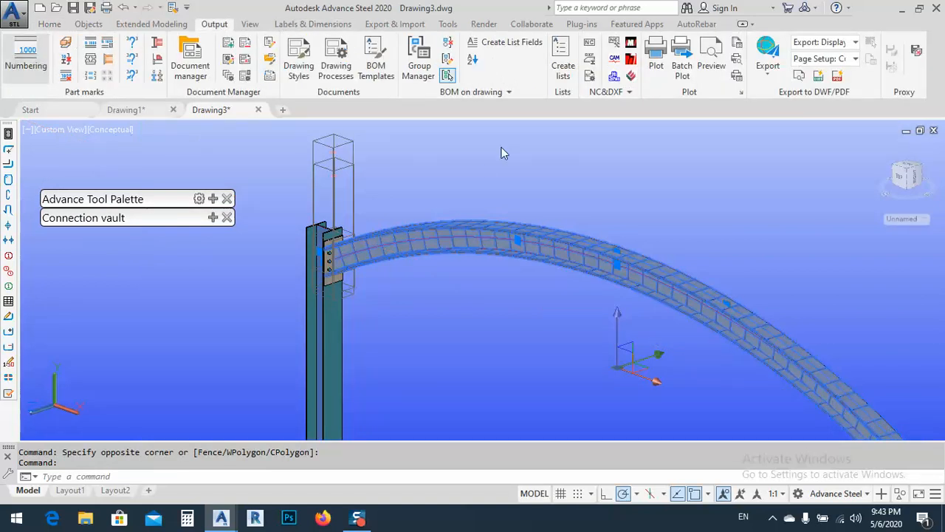
{"action": "left_click", "coordinate": [531, 93]}
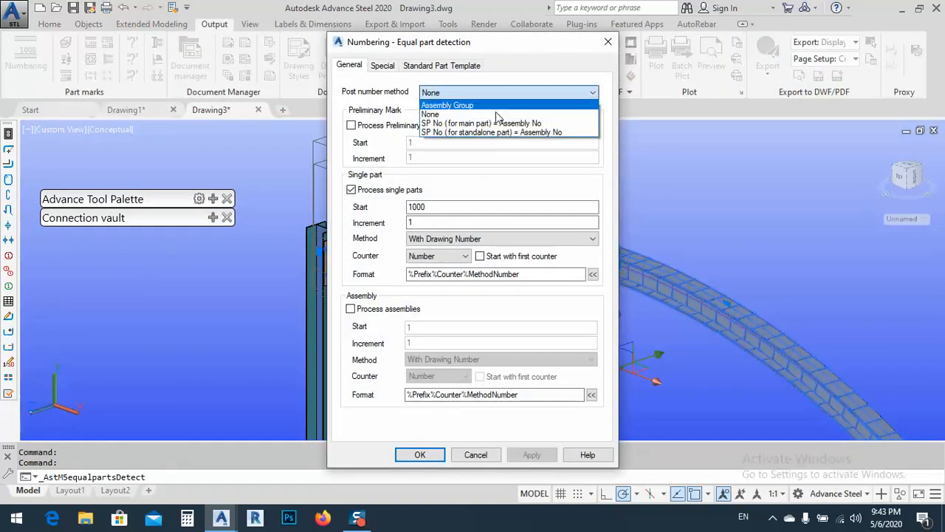
{"action": "left_click", "coordinate": [491, 124]}
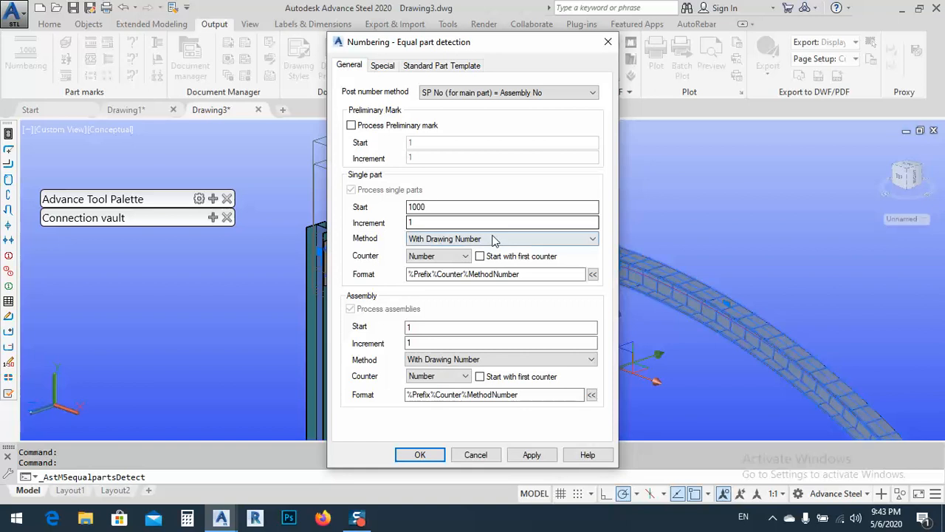
{"action": "left_click", "coordinate": [466, 239]}
{"action": "left_click", "coordinate": [461, 252]}
{"action": "left_click", "coordinate": [452, 360]}
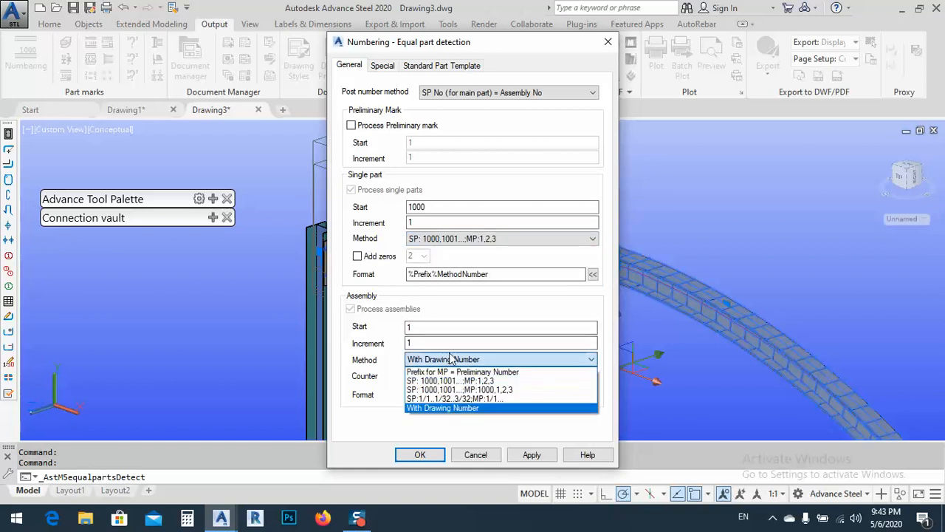
{"action": "left_click", "coordinate": [451, 380]}
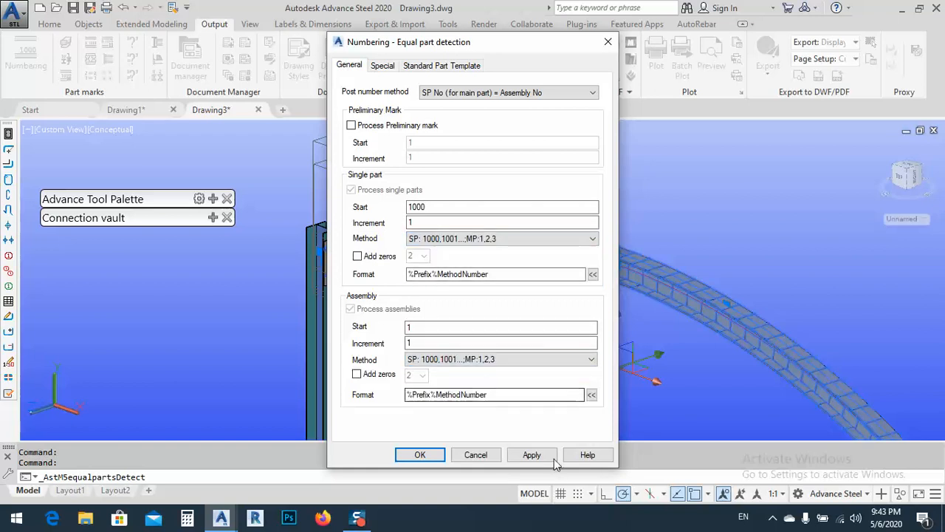
{"action": "left_click", "coordinate": [529, 454]}
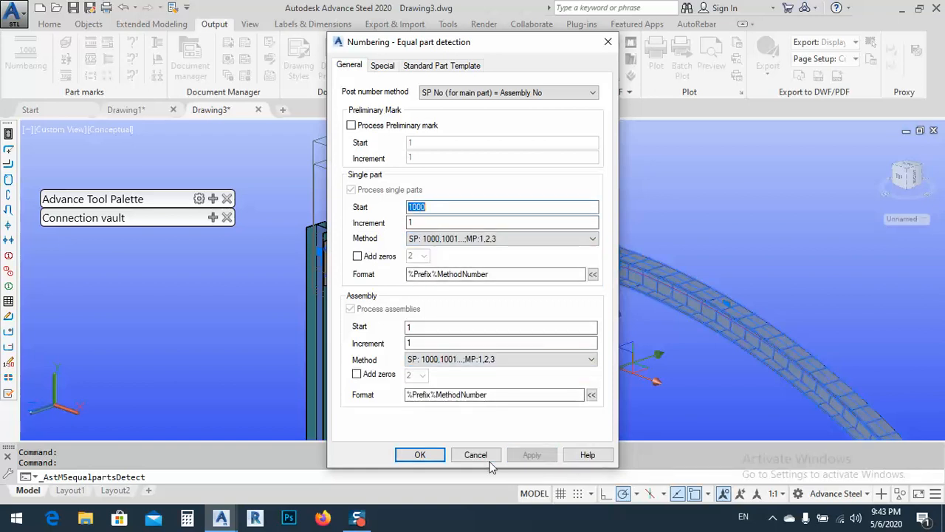
{"action": "left_click", "coordinate": [418, 454]}
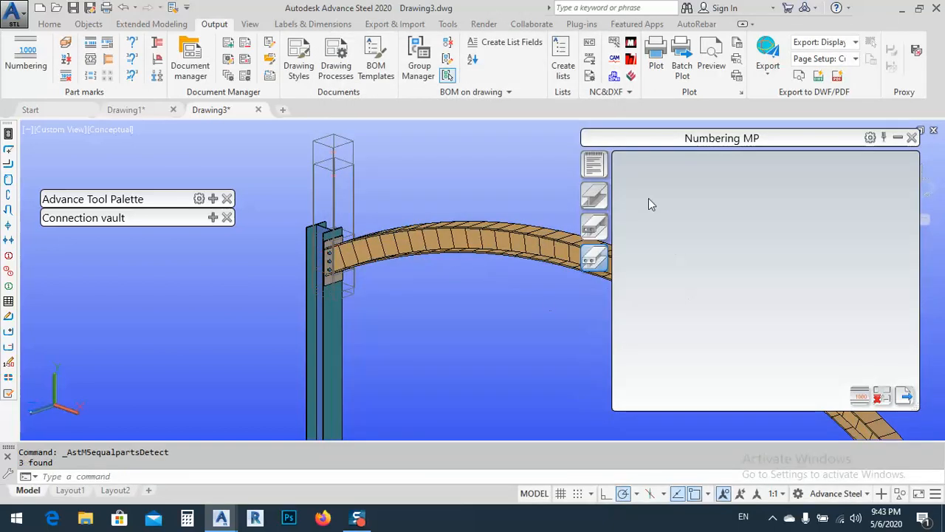
- Review the single part numbering list, highlight the listed F200x12 flange and W200x8 web in the model, and close the results
{"action": "left_click", "coordinate": [600, 226]}
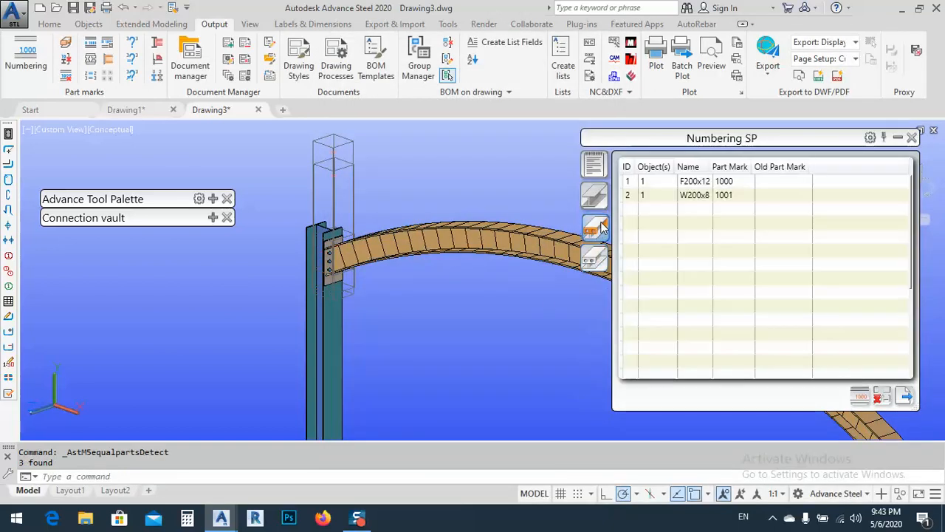
{"action": "left_click", "coordinate": [659, 181]}
{"action": "left_click", "coordinate": [658, 196]}
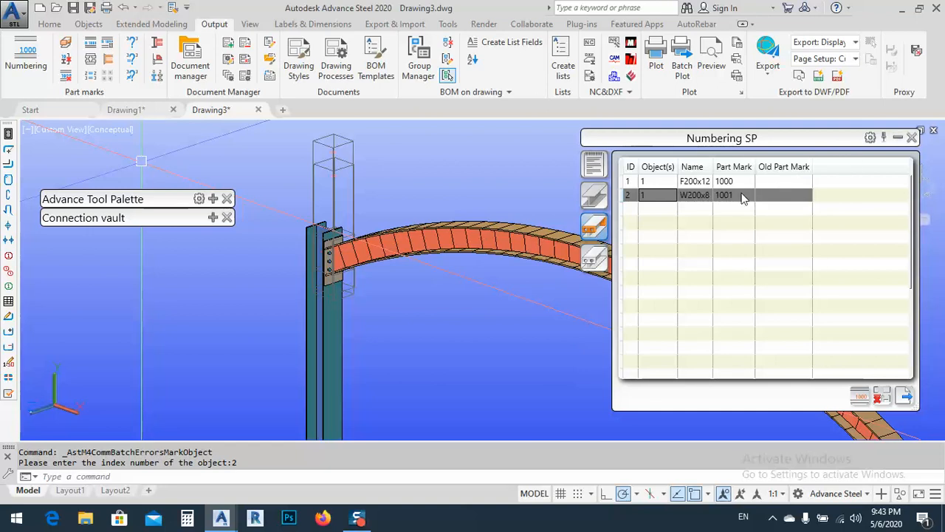
{"action": "left_click", "coordinate": [594, 195]}
{"action": "left_click", "coordinate": [912, 138]}
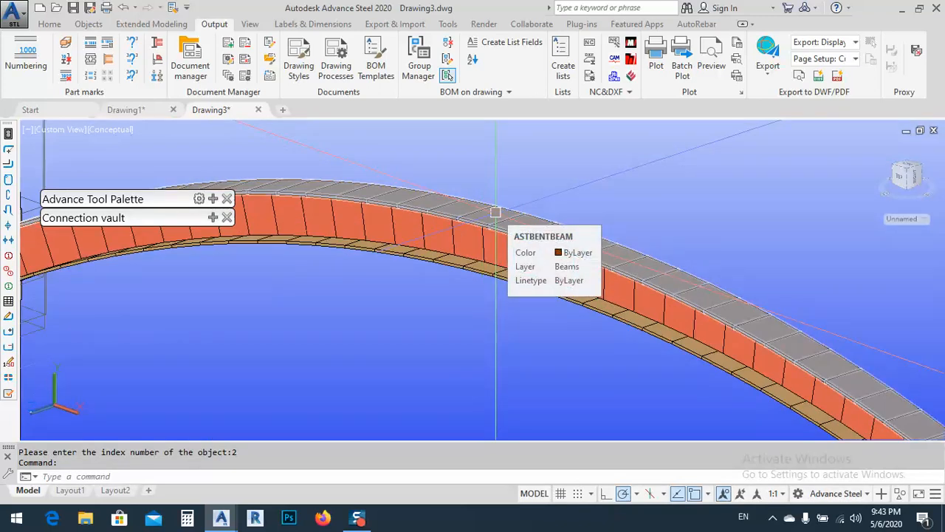
{"action": "key", "text": "Escape"}
{"action": "key", "text": "Escape"}
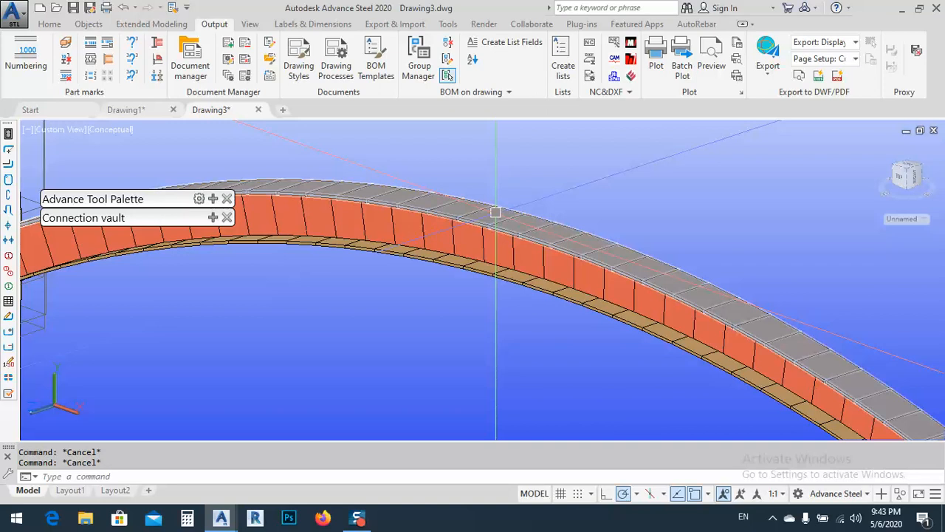
- Open the rafter's top flange properties and examine its positioning, naming and behaviour settings
{"action": "scroll", "coordinate": [496, 213], "scroll_direction": "down", "scroll_amount": 4}
{"action": "middle_click_drag", "start_coordinate": [525, 269], "coordinate": [618, 297]}
{"action": "key", "text": "Escape"}
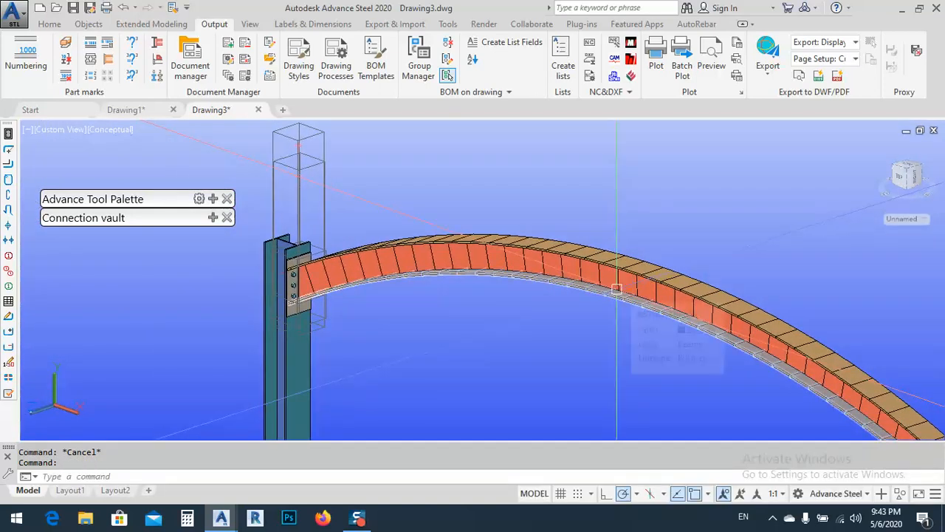
{"action": "scroll", "coordinate": [401, 234], "scroll_direction": "up", "scroll_amount": 3}
{"action": "double_click", "coordinate": [496, 247]}
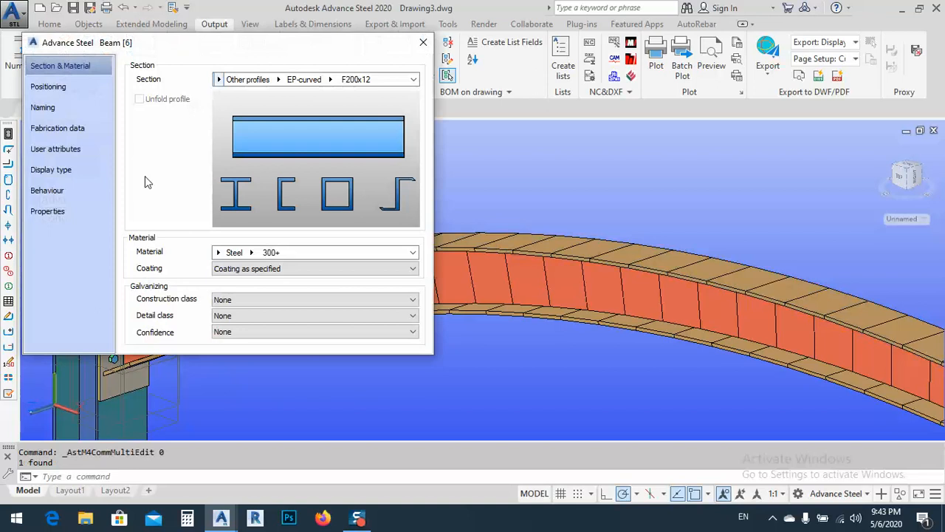
{"action": "left_click", "coordinate": [48, 87]}
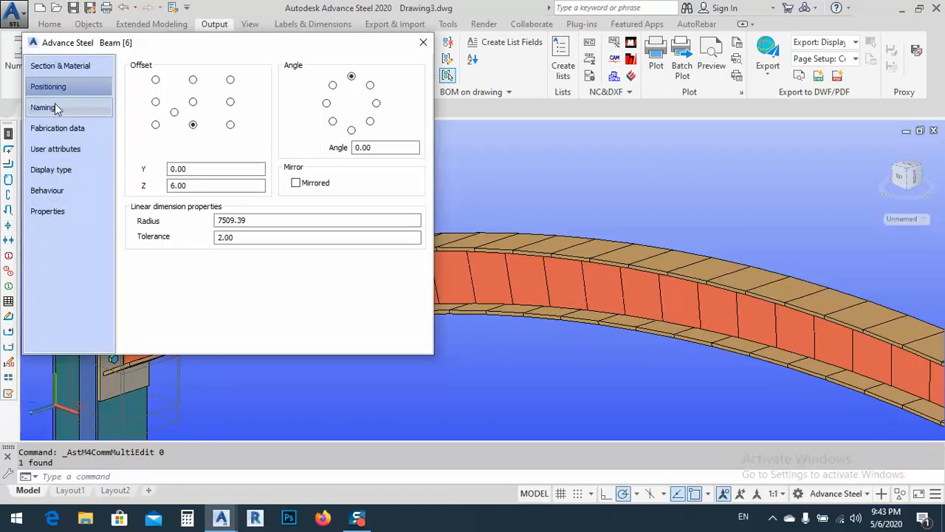
{"action": "left_click", "coordinate": [44, 107]}
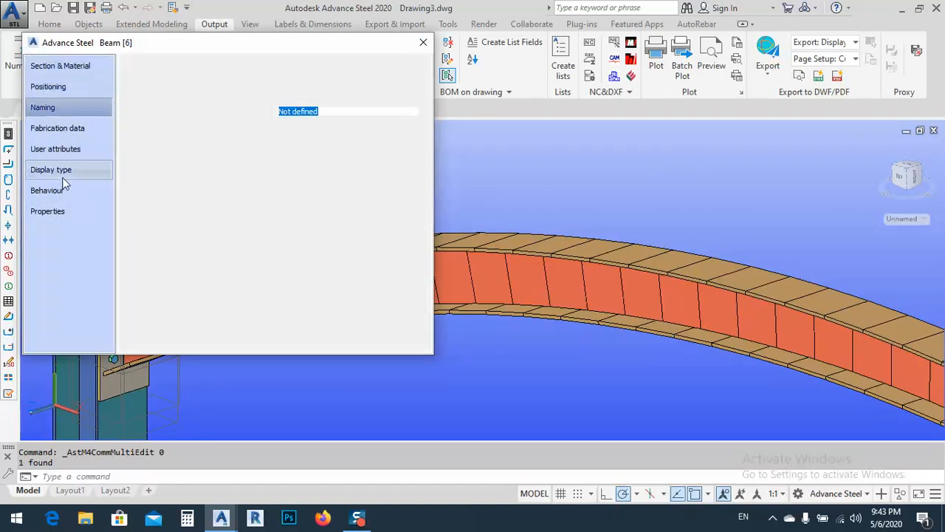
{"action": "left_click", "coordinate": [64, 194]}
- Examine the top flange's section length, width and other listed dimensions, and close its properties
{"action": "left_click", "coordinate": [59, 211]}
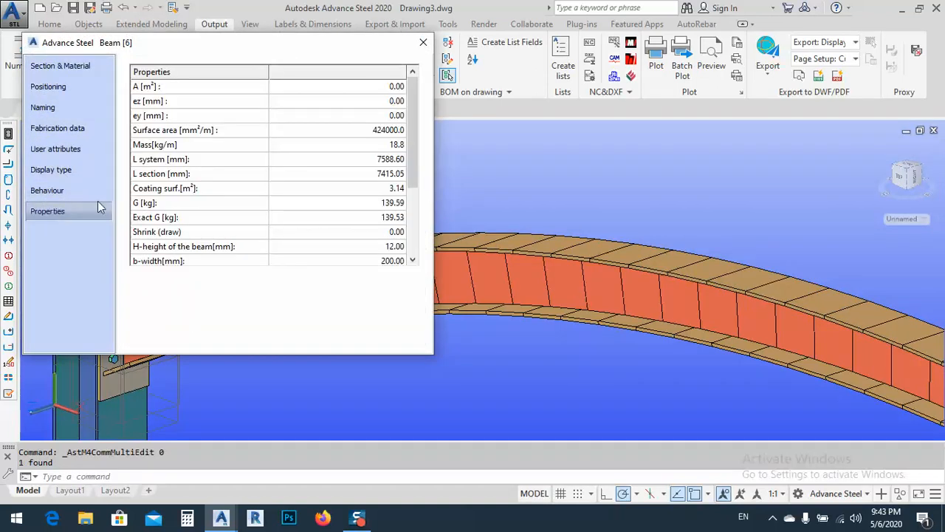
{"action": "left_click", "coordinate": [376, 178]}
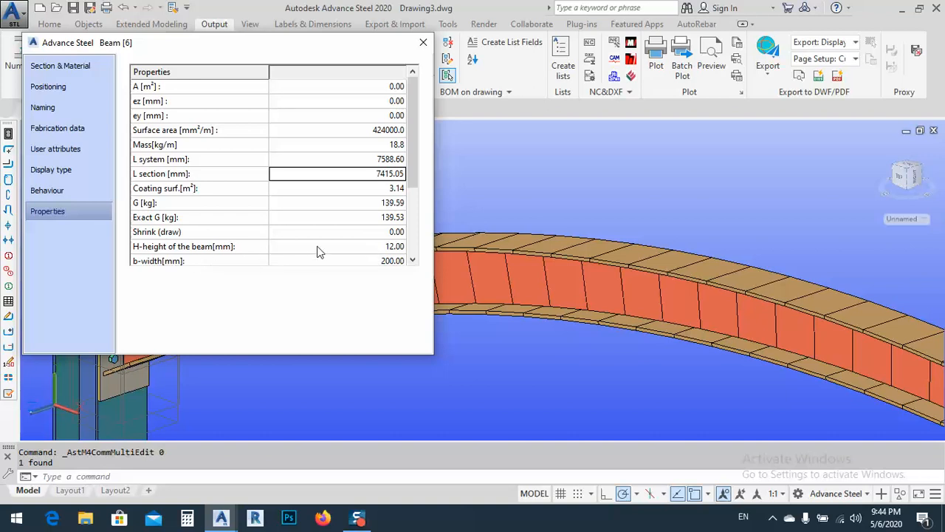
{"action": "scroll", "coordinate": [376, 260], "scroll_direction": "down", "scroll_amount": 2}
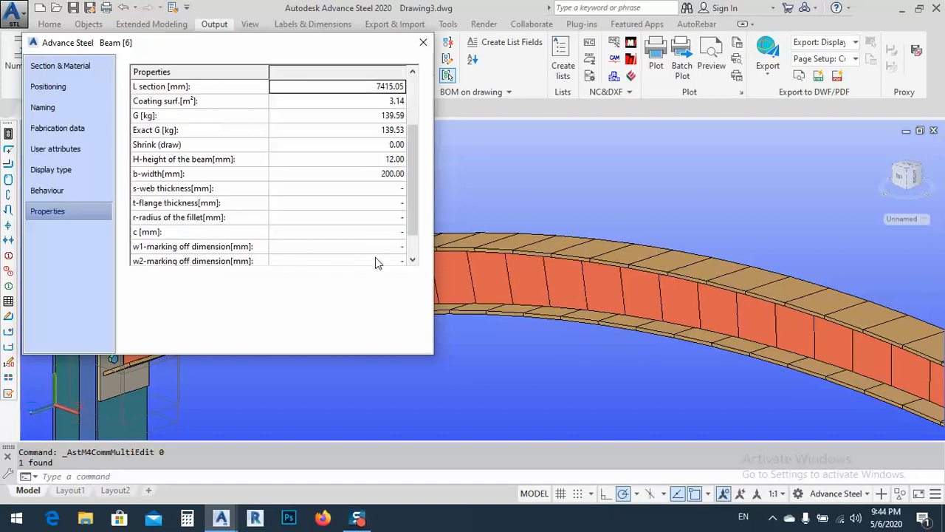
{"action": "left_click", "coordinate": [378, 175]}
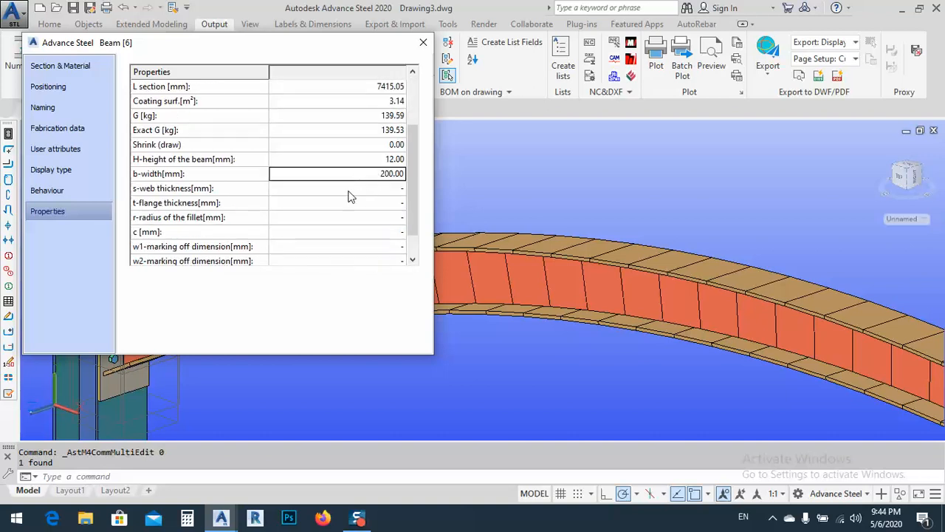
{"action": "scroll", "coordinate": [347, 222], "scroll_direction": "down", "scroll_amount": 1}
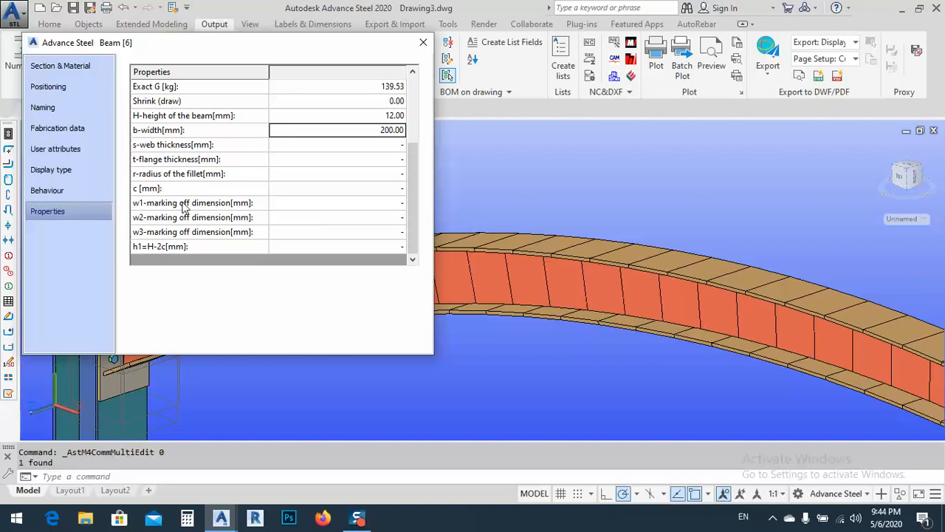
{"action": "scroll", "coordinate": [319, 224], "scroll_direction": "up", "scroll_amount": 3}
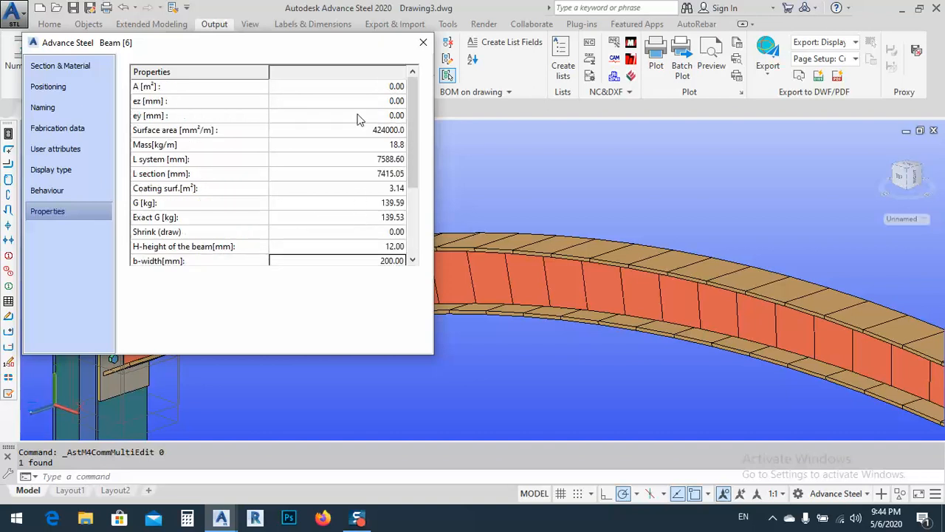
{"action": "left_click", "coordinate": [423, 42]}
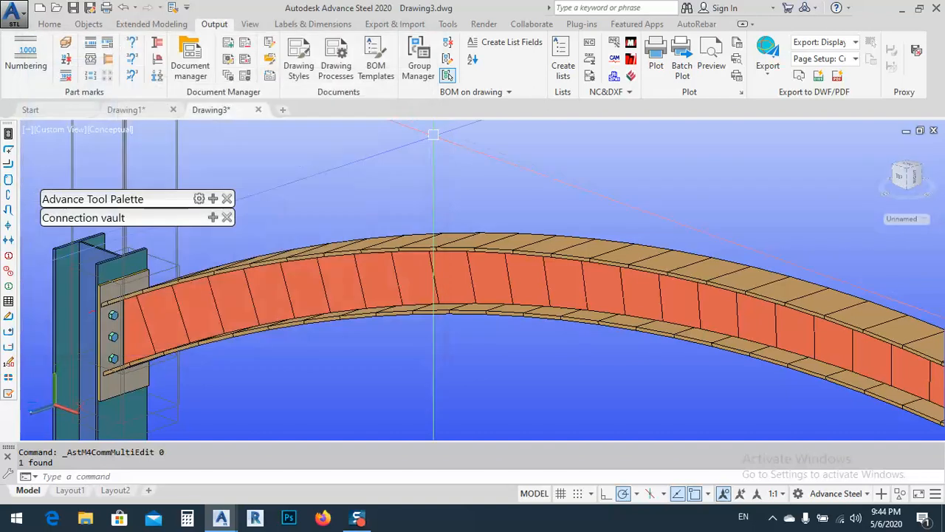